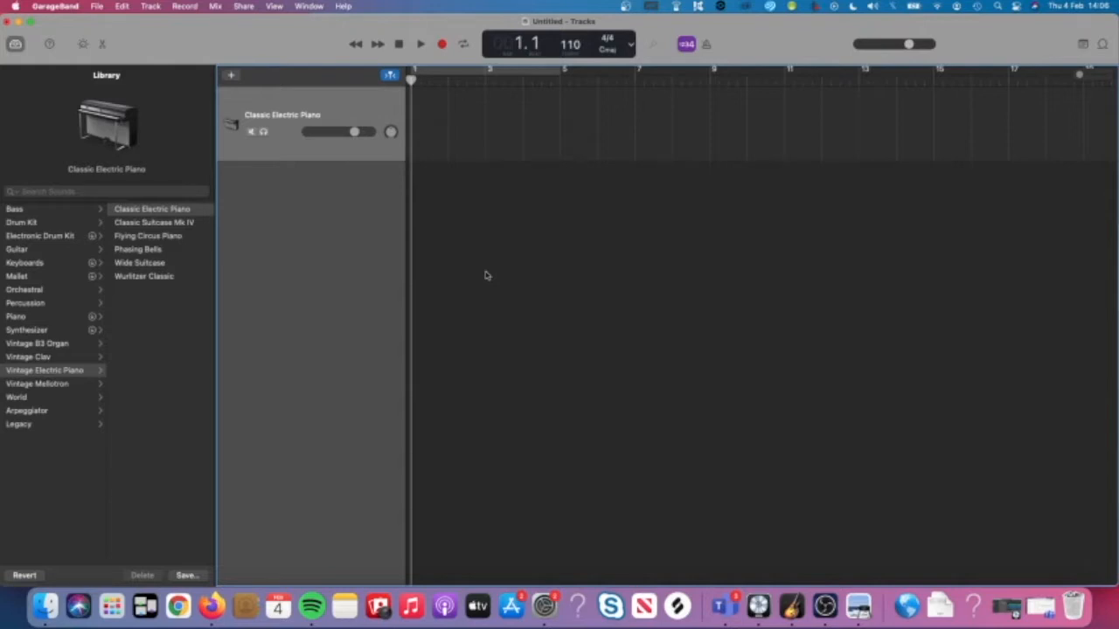
Bring Firefox forward, close the old web files tab, and open the college Documents area.
left_click(211, 606)
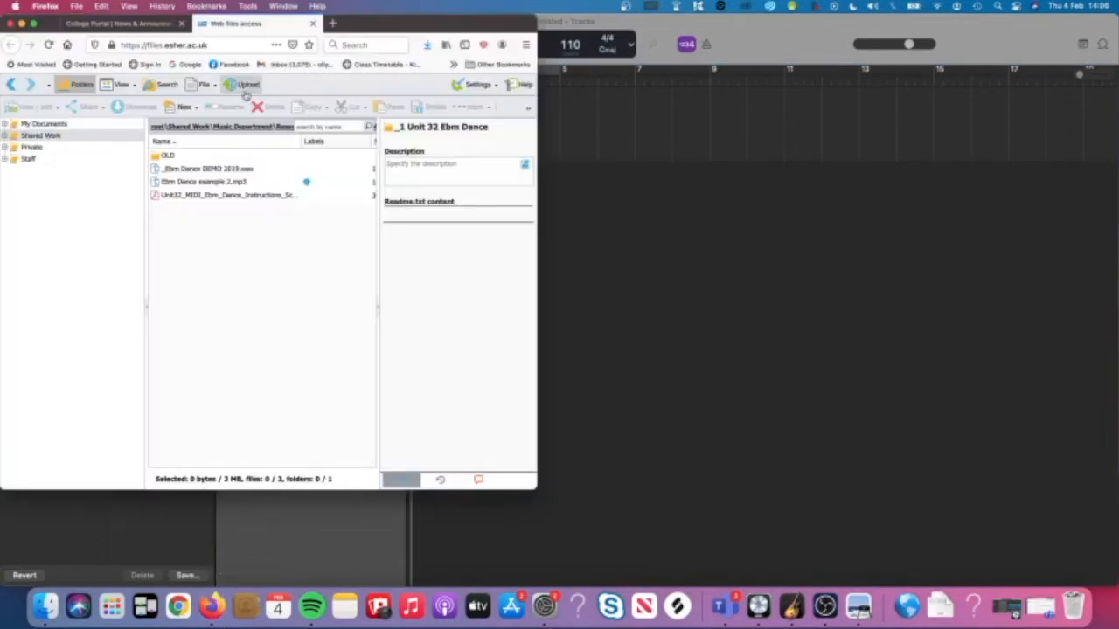
left_click(122, 23)
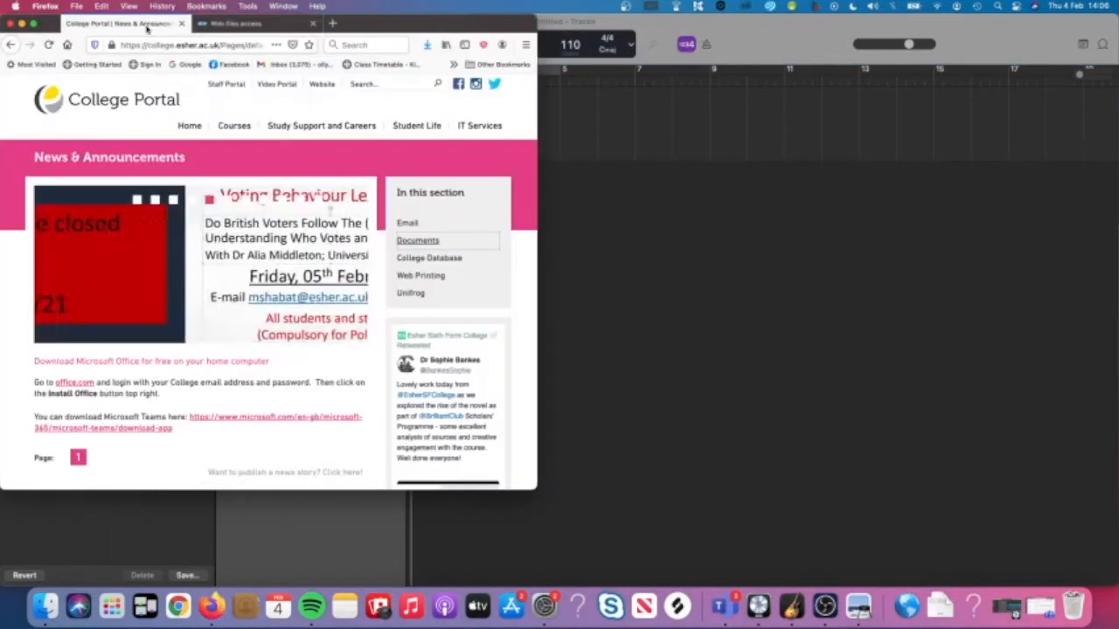
left_click(313, 24)
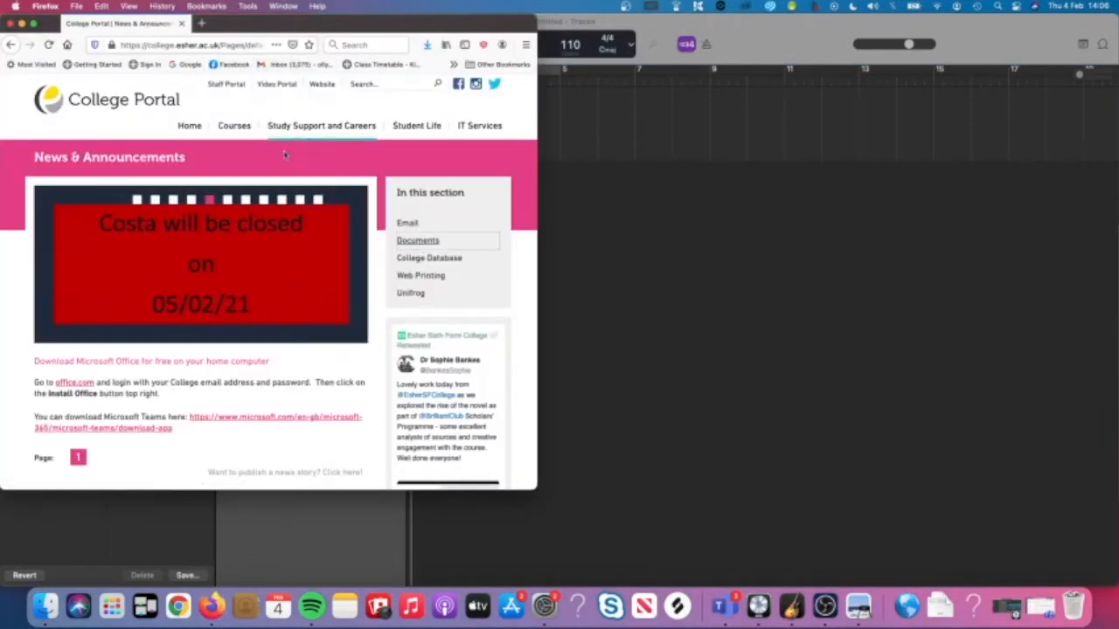
left_click(435, 246)
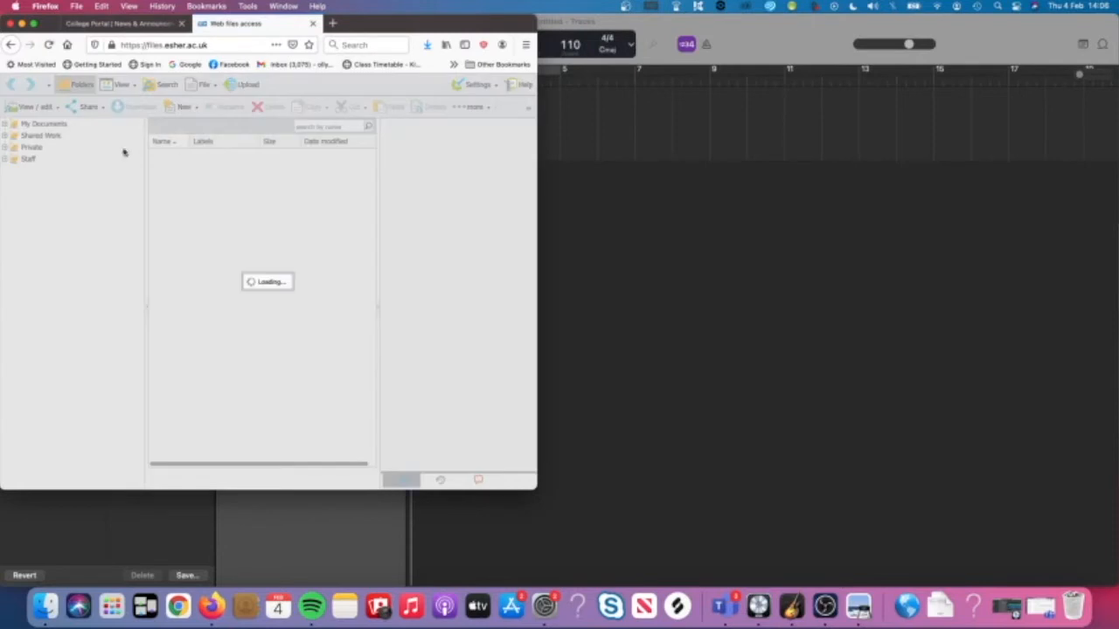
Go from Shared Work through Music Department, Resources, BTEC, Year One and Unit 32 into _1 Unit 32 Ebm Dance.
left_click(55, 137)
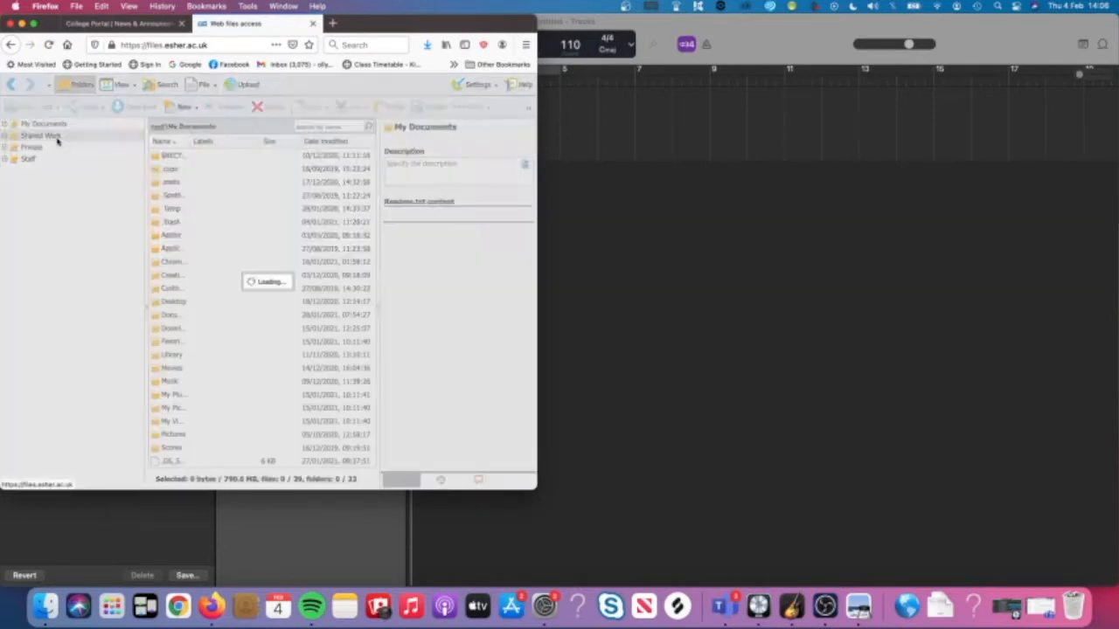
left_click_drag(188, 141, 260, 140)
double_click(174, 197)
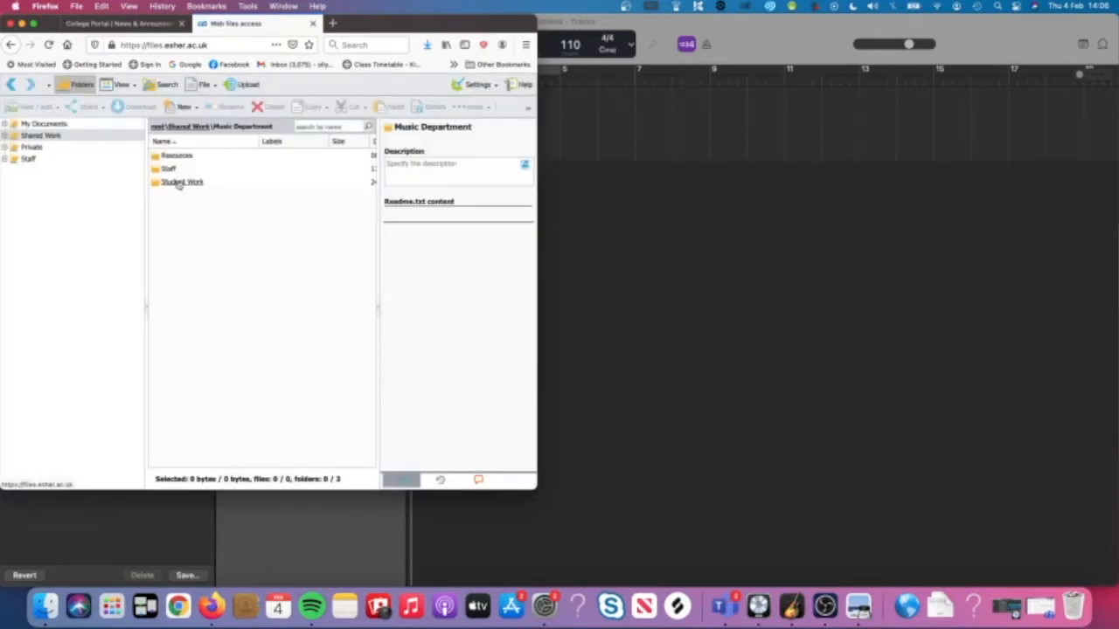
double_click(174, 157)
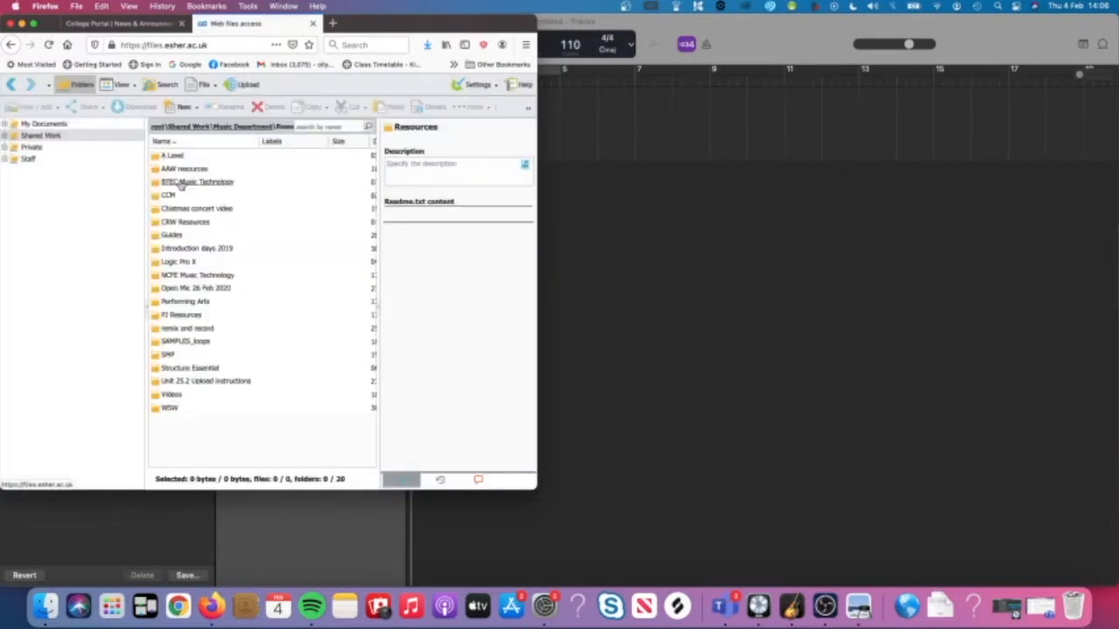
double_click(181, 183)
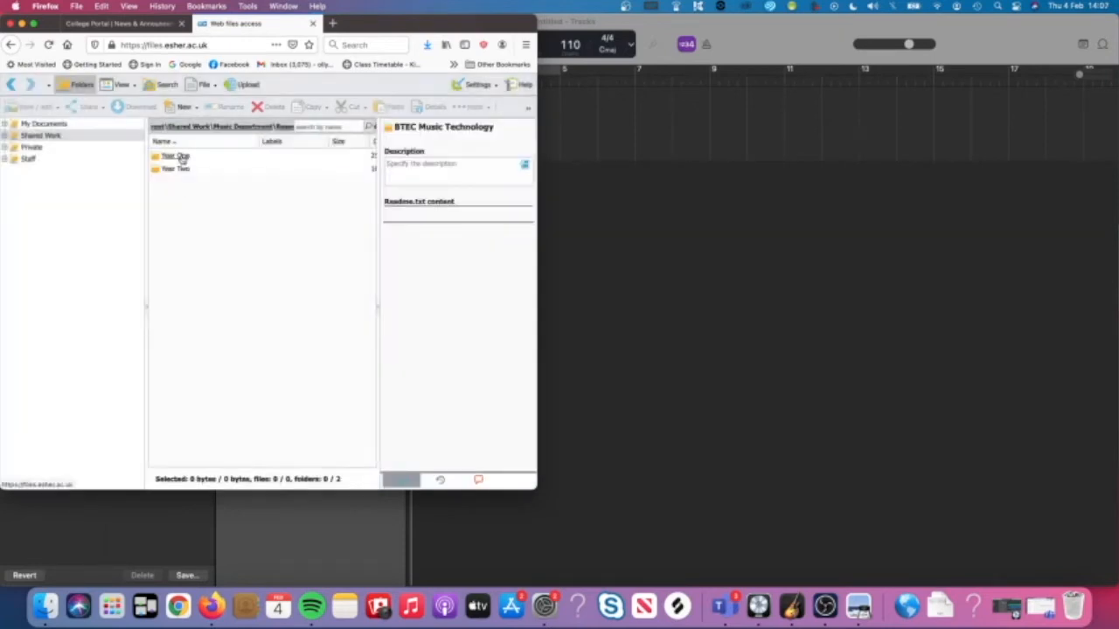
double_click(181, 156)
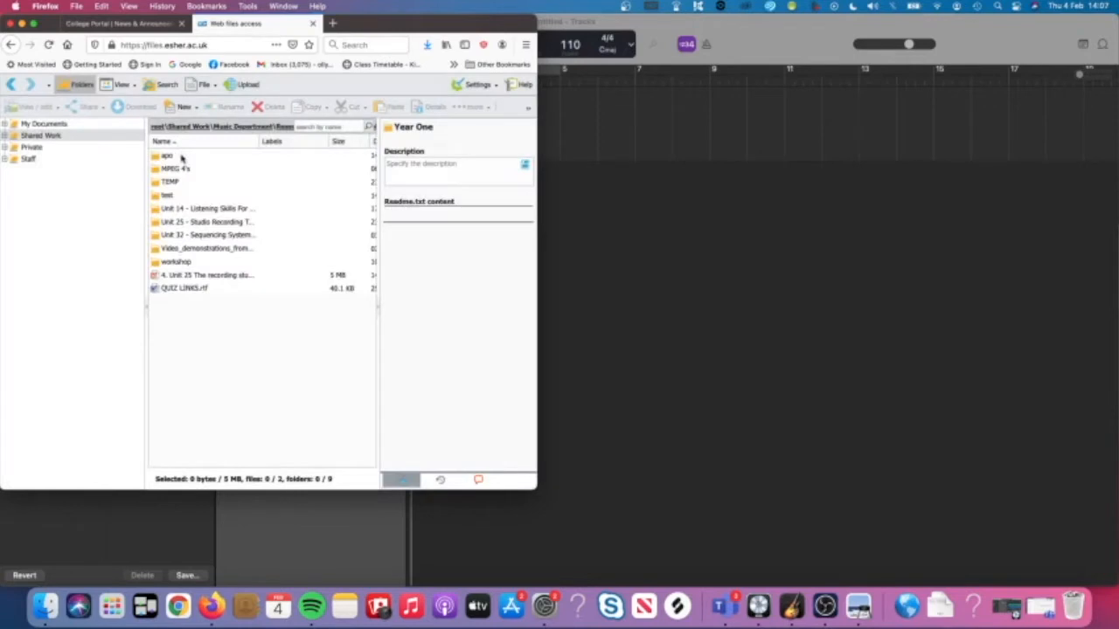
double_click(206, 234)
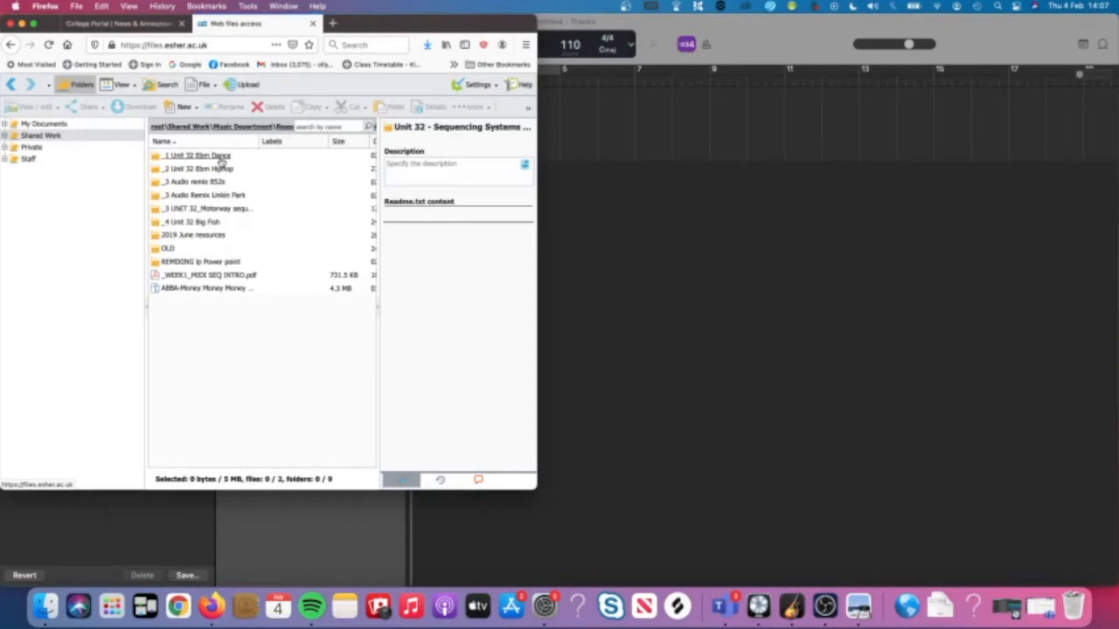
double_click(220, 160)
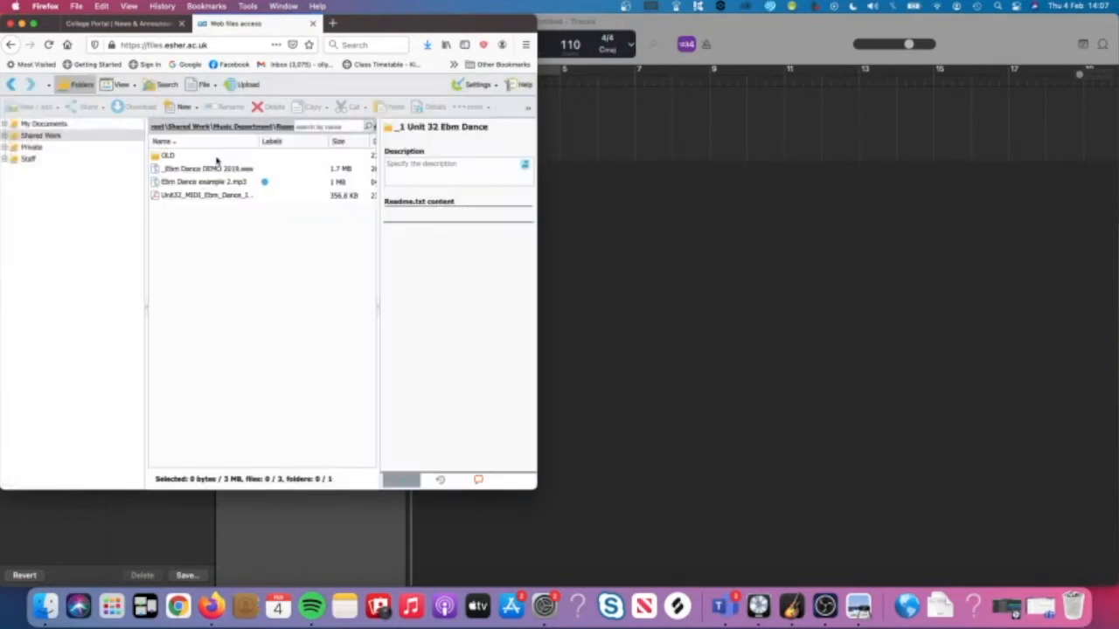
Download all three Ebm Dance files, including the instructions PDF and demo .wav, then switch back to GarageBand.
left_click_drag(259, 141, 326, 148)
left_click_drag(259, 225, 242, 180)
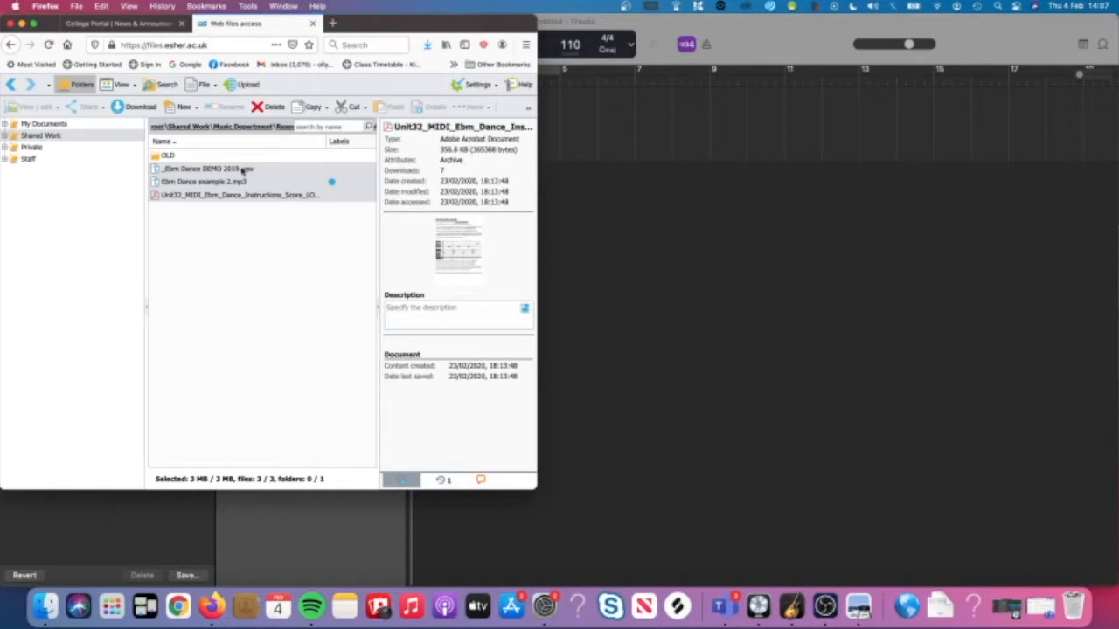
left_click(253, 214)
left_click(252, 195)
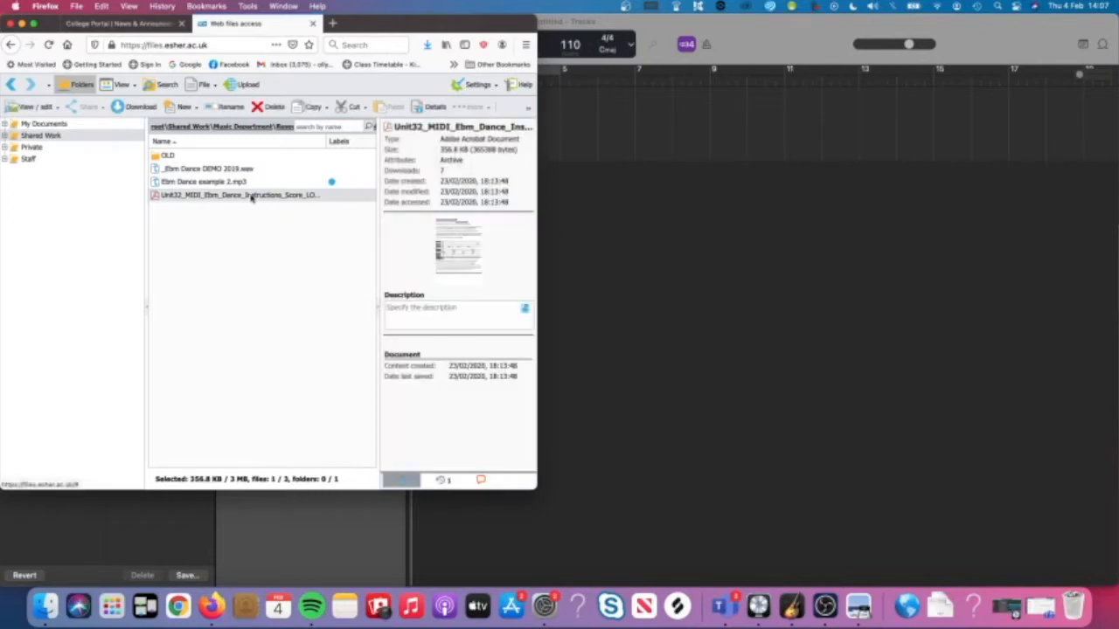
left_click(249, 169, "super")
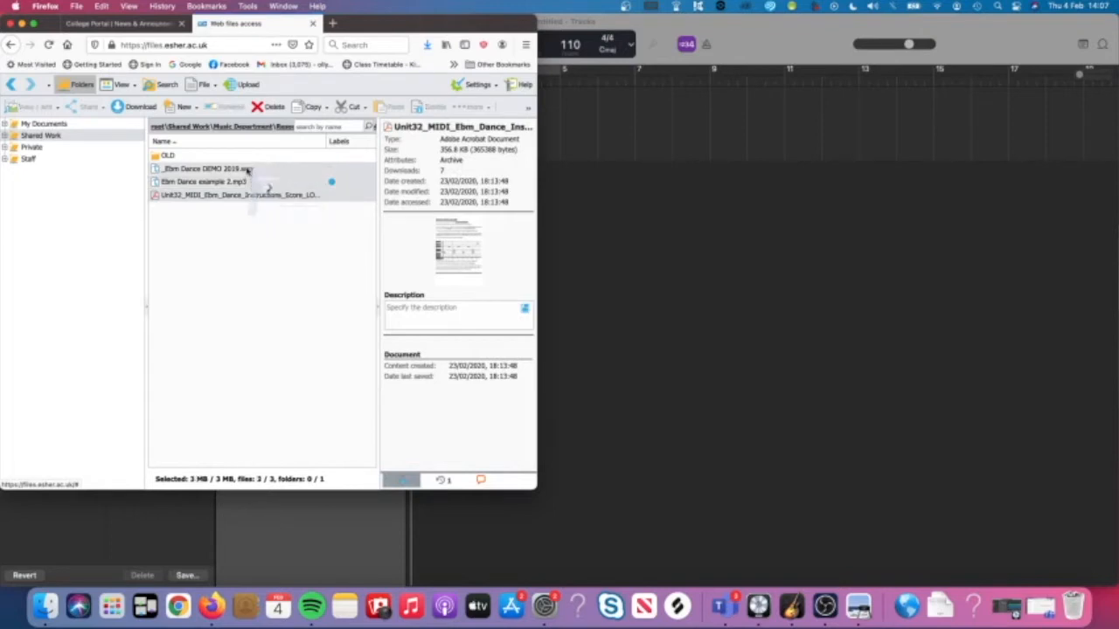
right_click(248, 171)
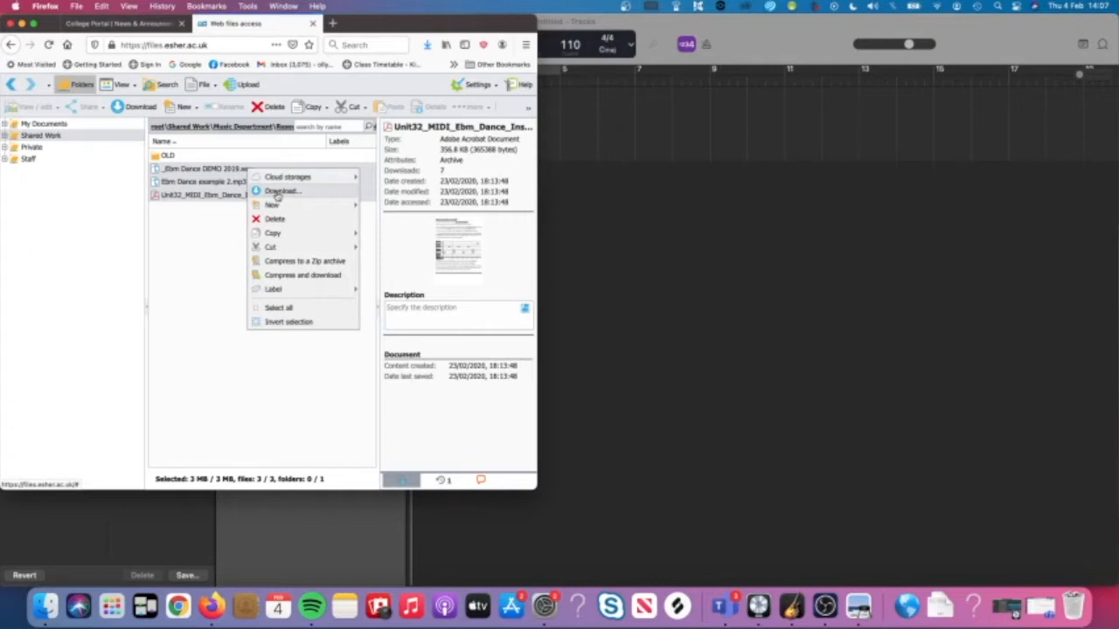
left_click(203, 268)
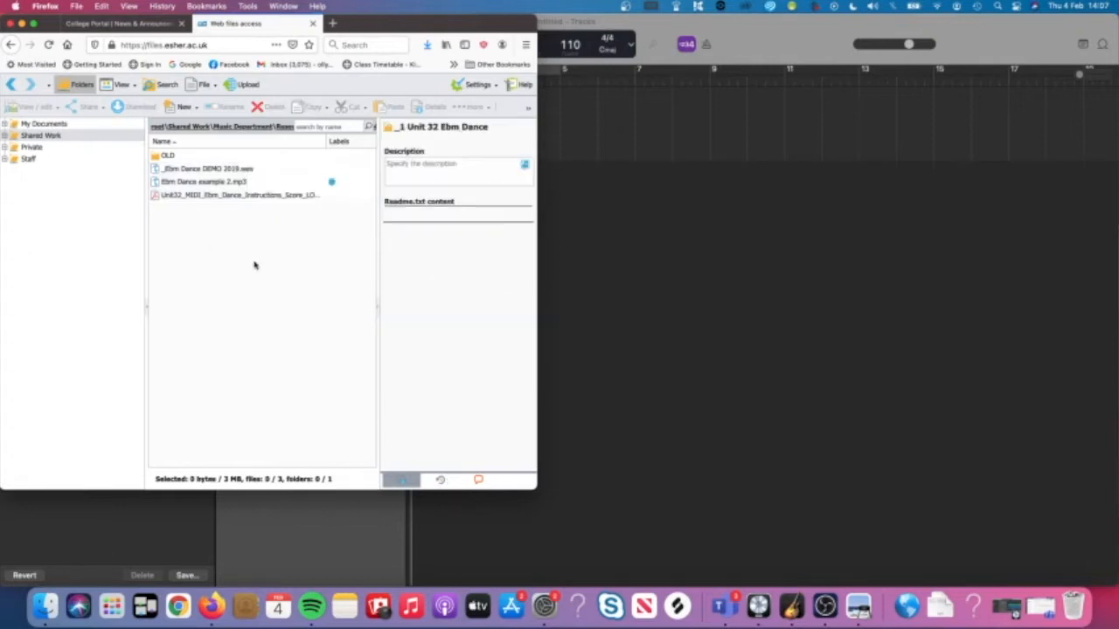
left_click(654, 290)
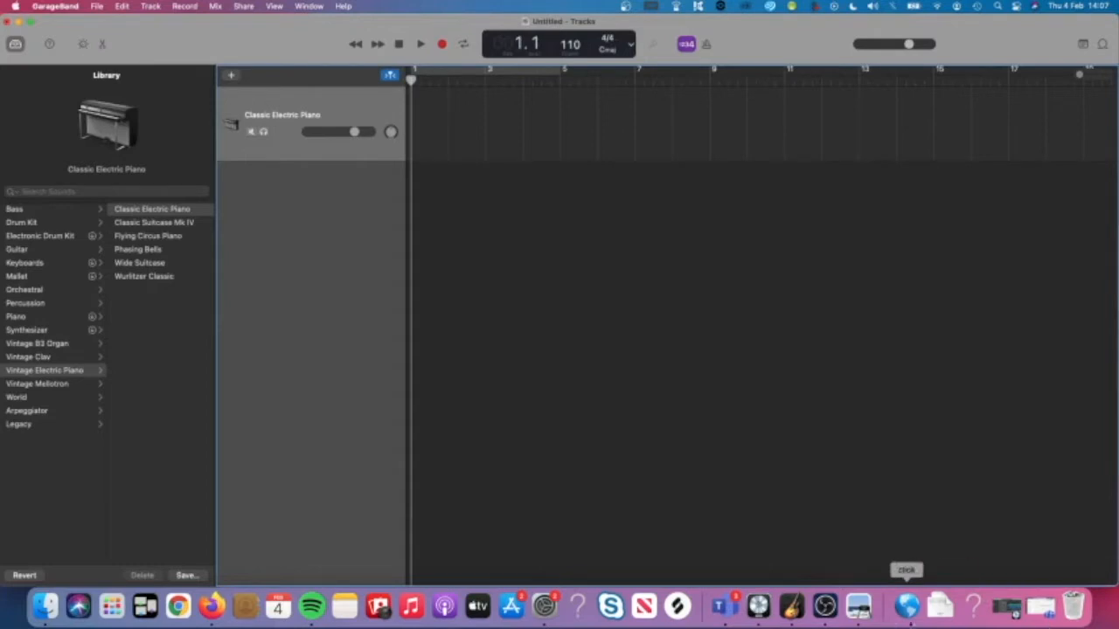
left_click(859, 607)
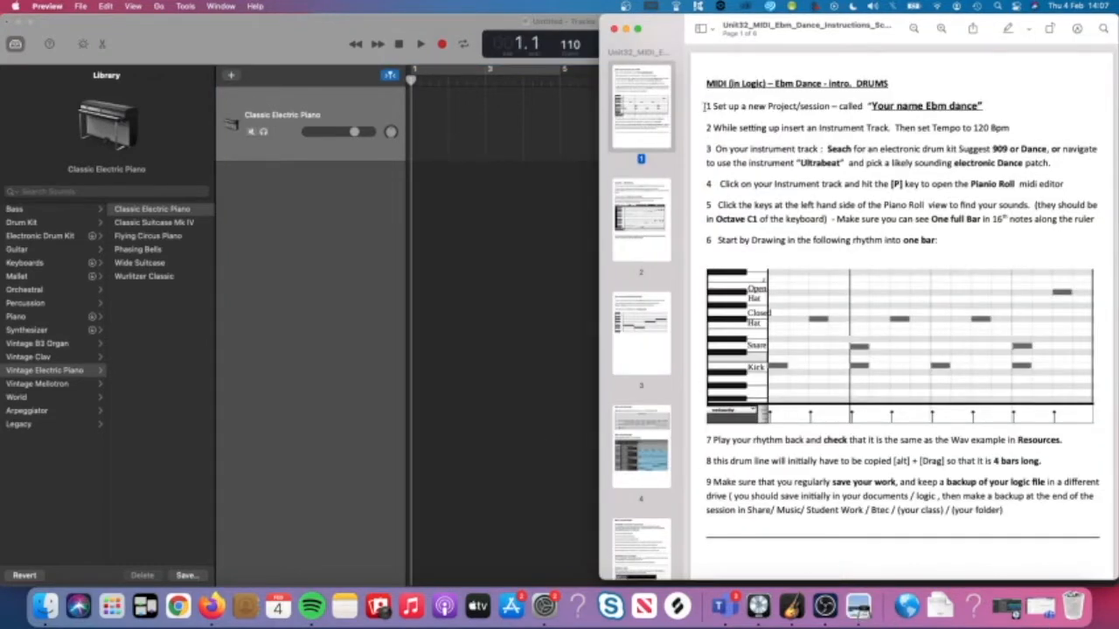
scroll(716, 278, "down", 10)
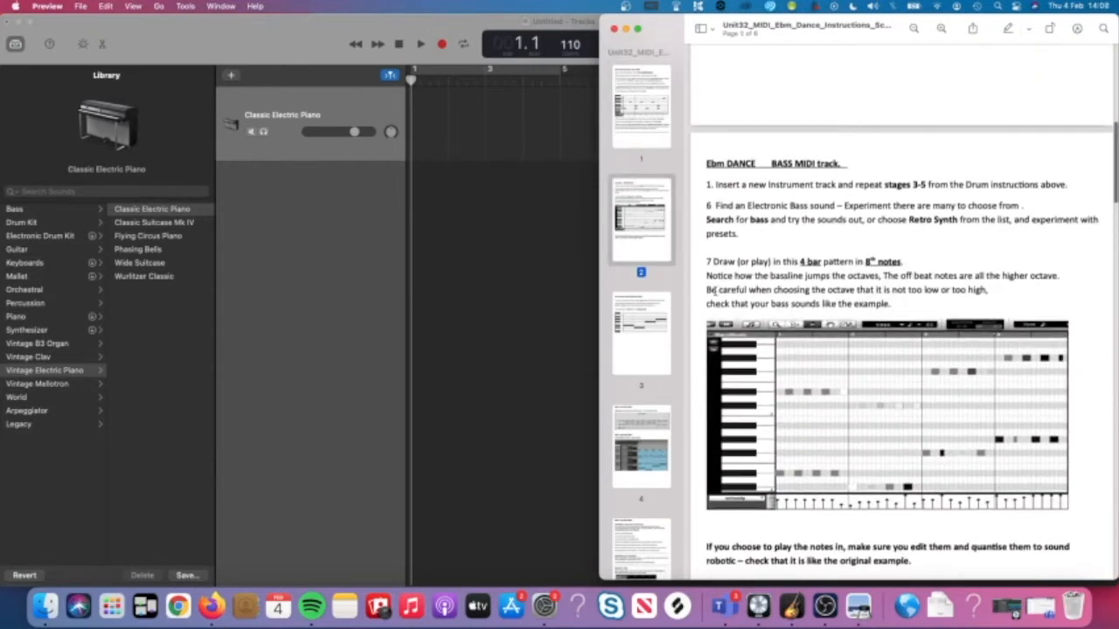
scroll(716, 290, "up", 10)
scroll(715, 289, "down", 10)
scroll(715, 293, "down", 20)
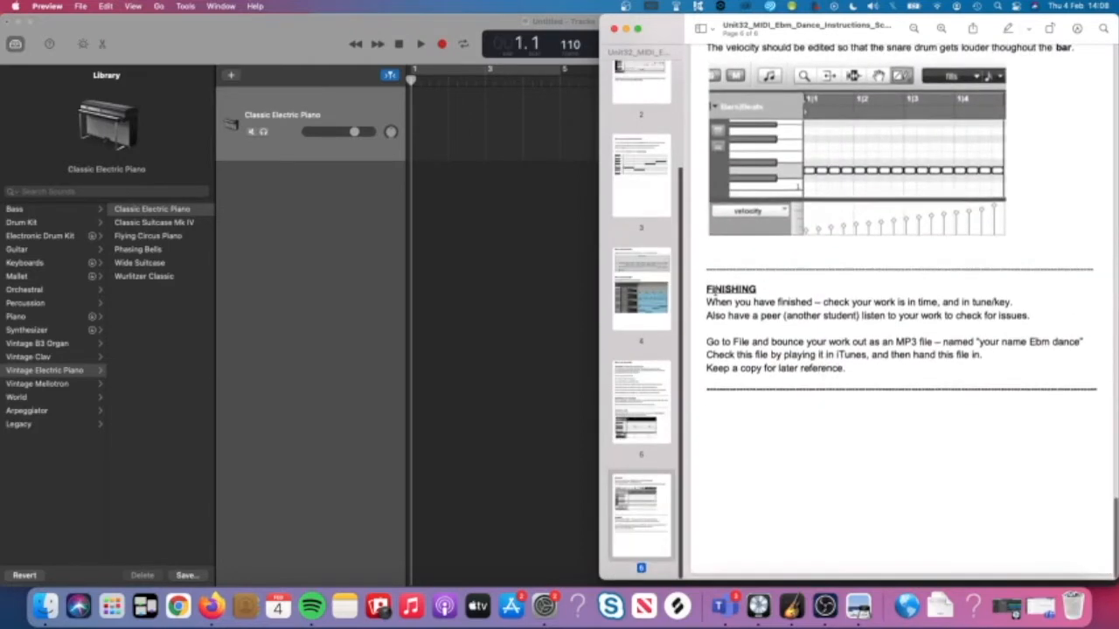
scroll(715, 293, "up", 20)
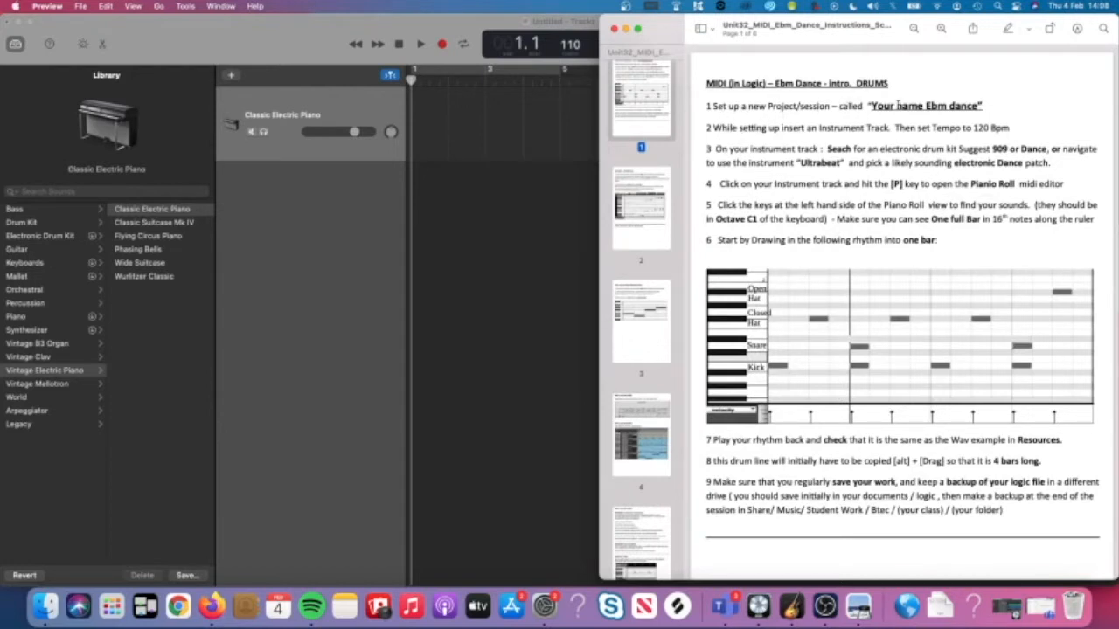
left_click(427, 204)
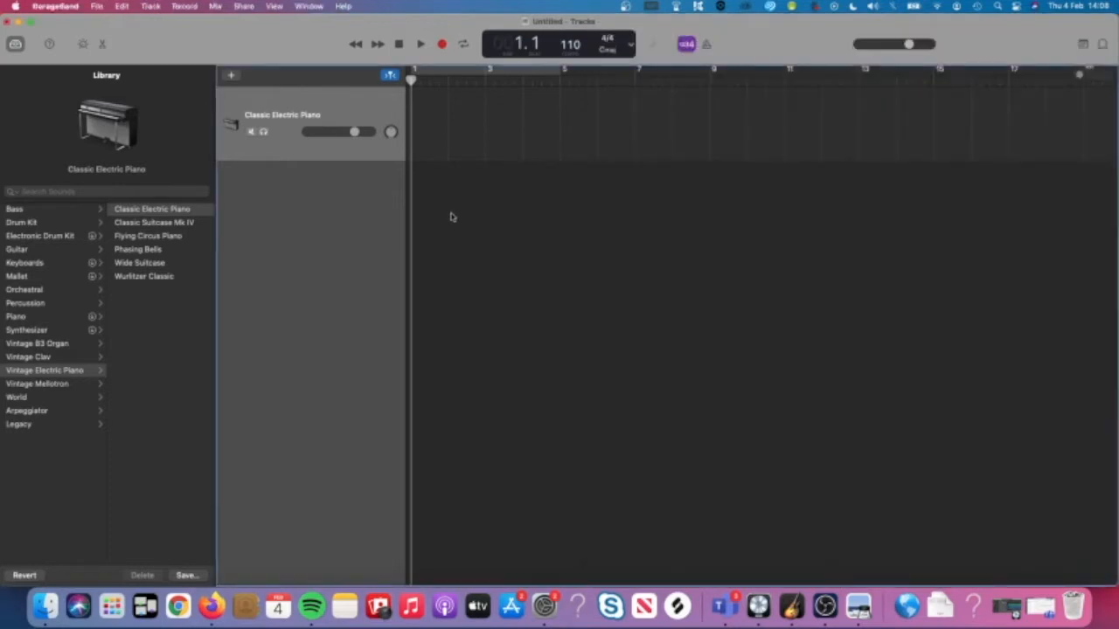
Save the project in the GarageBand folder, named with the student's name followed by 'Ebm Dance'.
key("super+s")
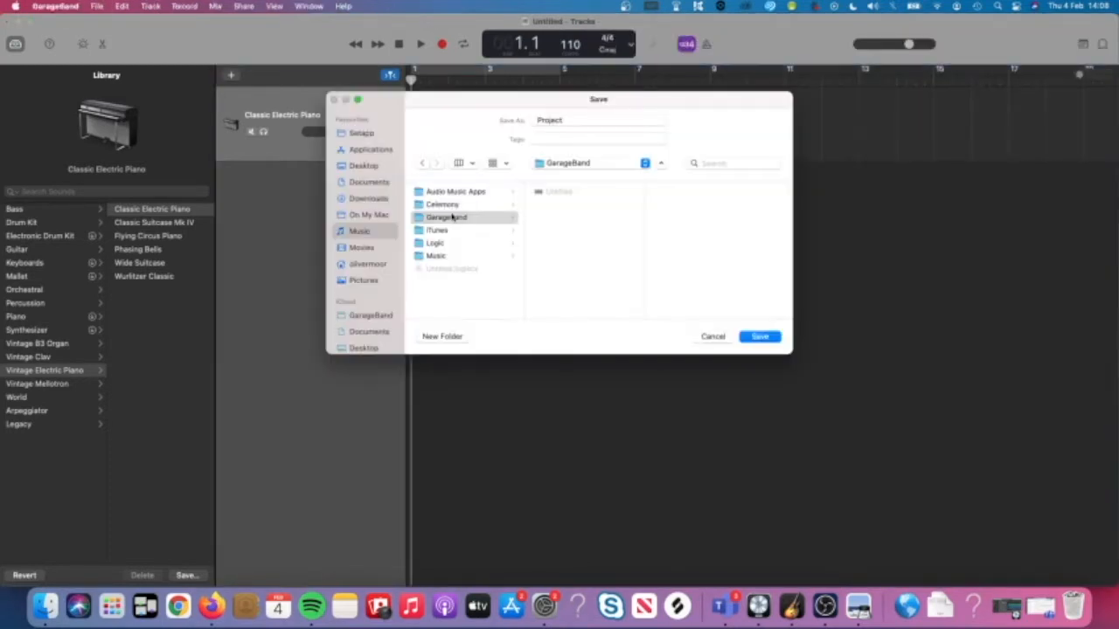
left_click(571, 121)
double_click(571, 120)
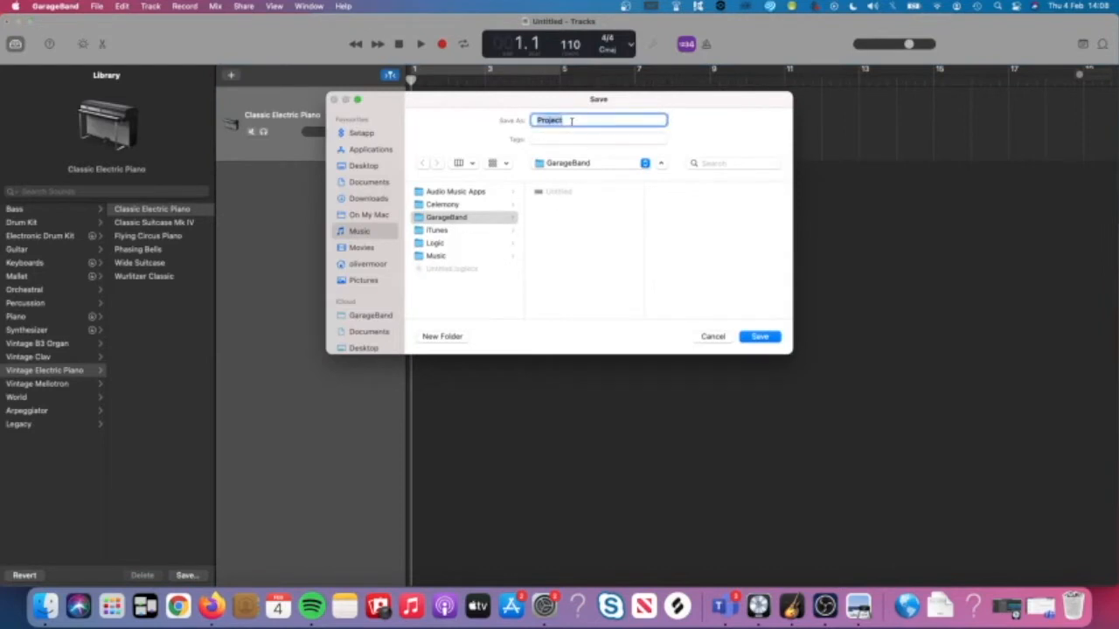
type("Ollive")
key("BackSpace")
key("BackSpace")
key("BackSpace")
key("BackSpace")
key("BackSpace")
key("BackSpace")
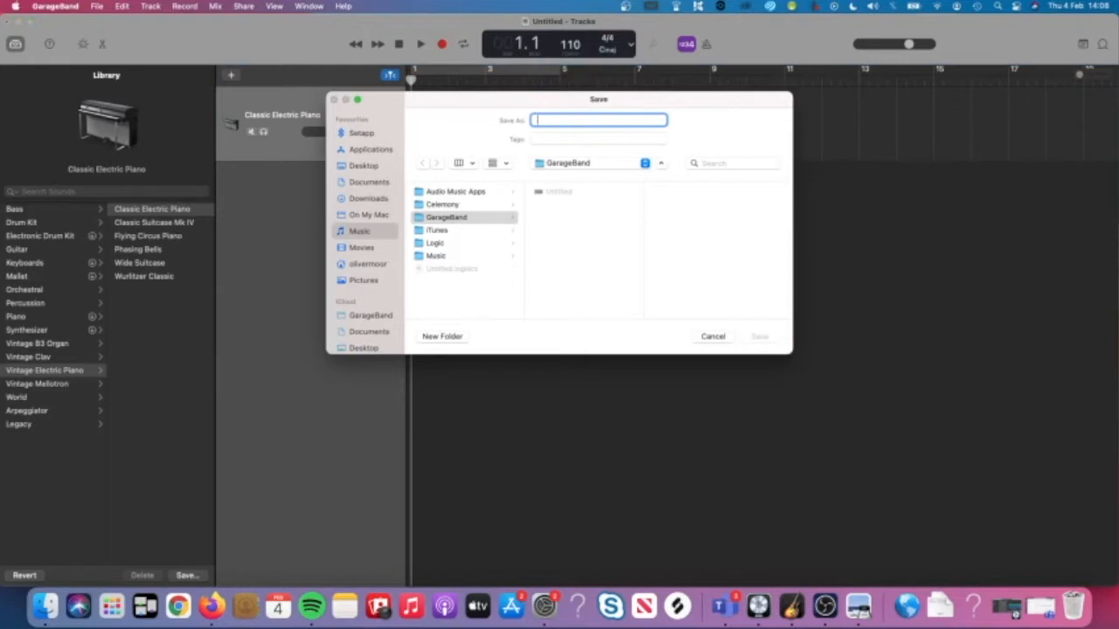
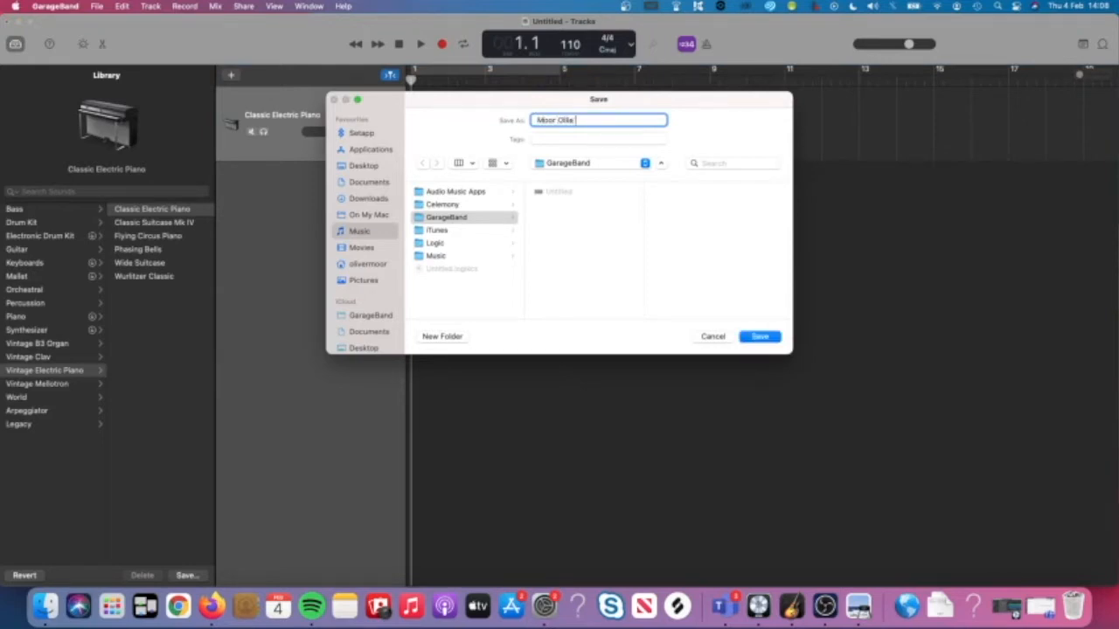
type(" Ebm Dance")
left_click(746, 336)
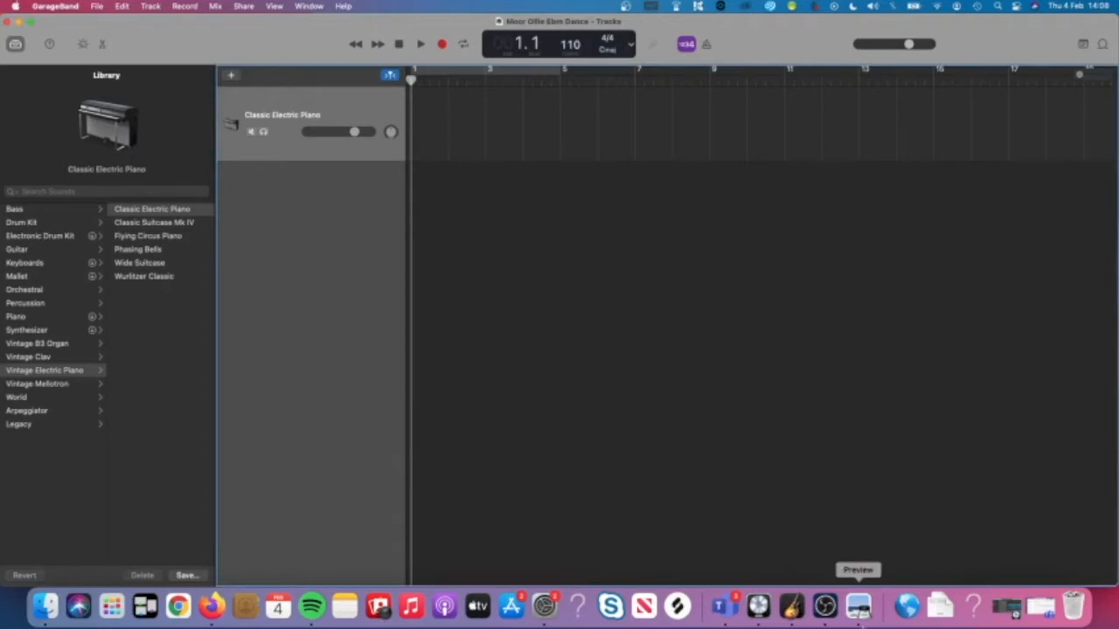
Check the instructions PDF, then raise the project tempo to 120 bpm.
left_click(858, 606)
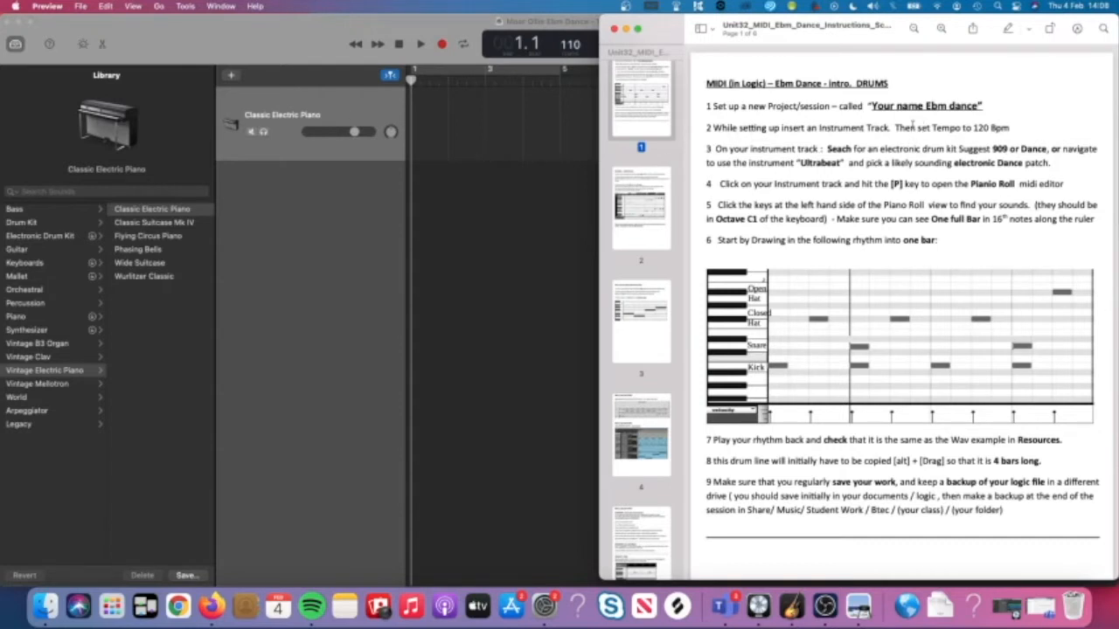
left_click(534, 186)
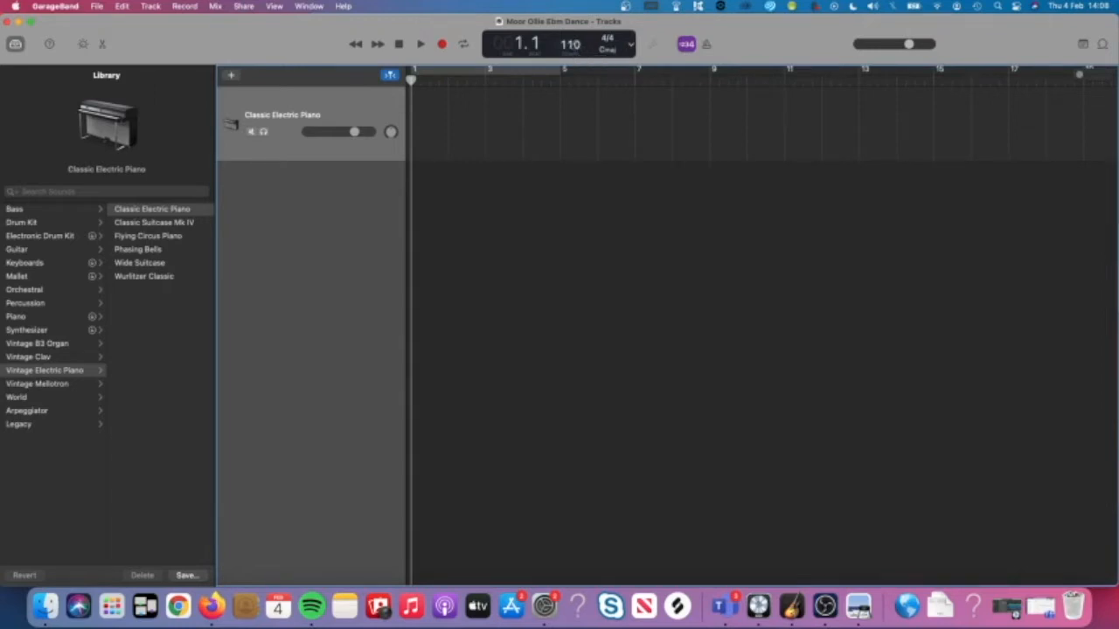
left_click_drag(570, 43, 577, 21)
left_click(629, 39)
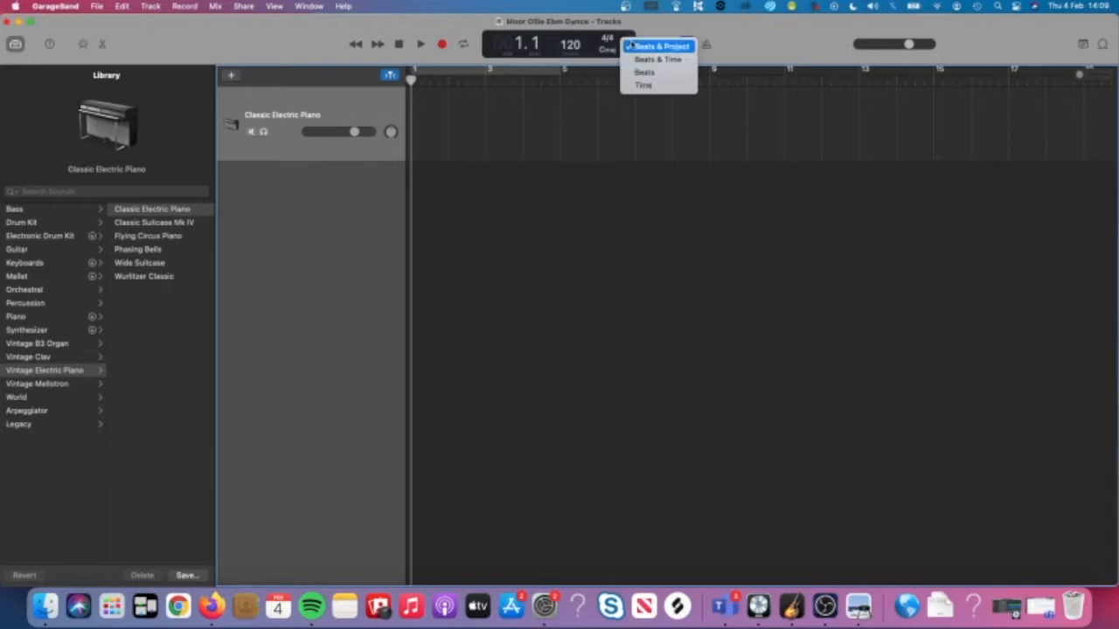
left_click(626, 116)
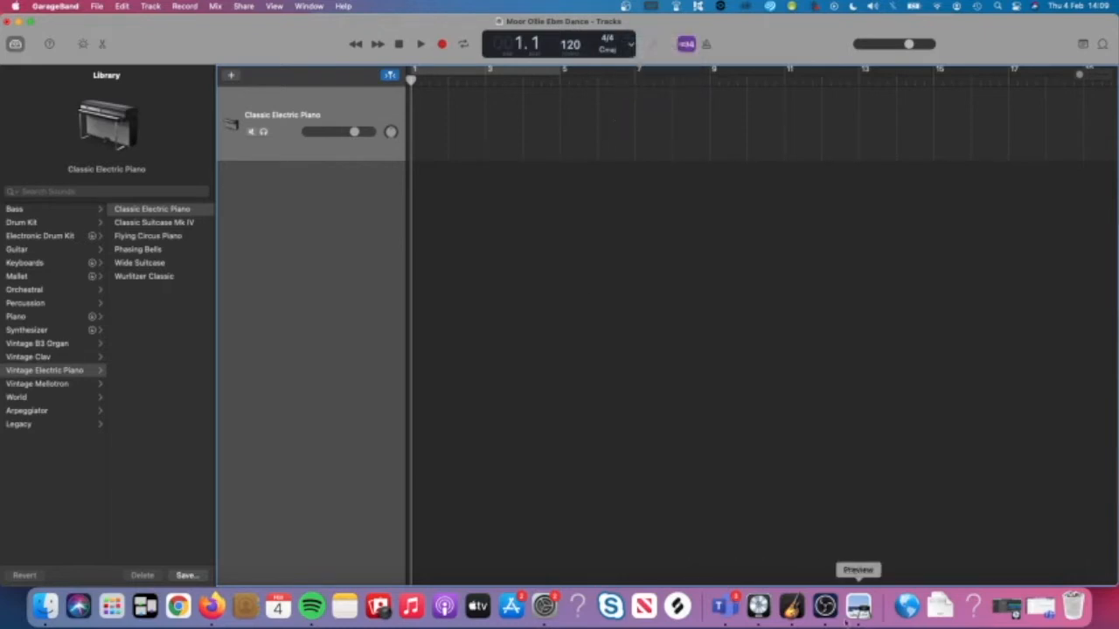
Find the DRUMS section in the PDF and bring GarageBand back to the front.
left_click(859, 606)
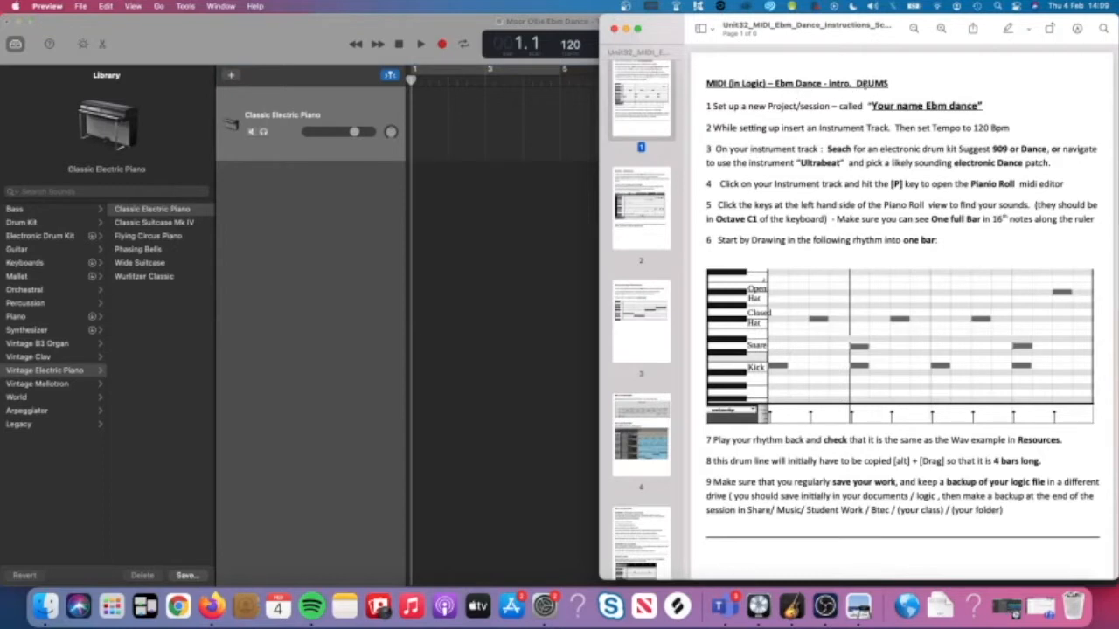
left_click_drag(857, 83, 887, 84)
left_click(534, 204)
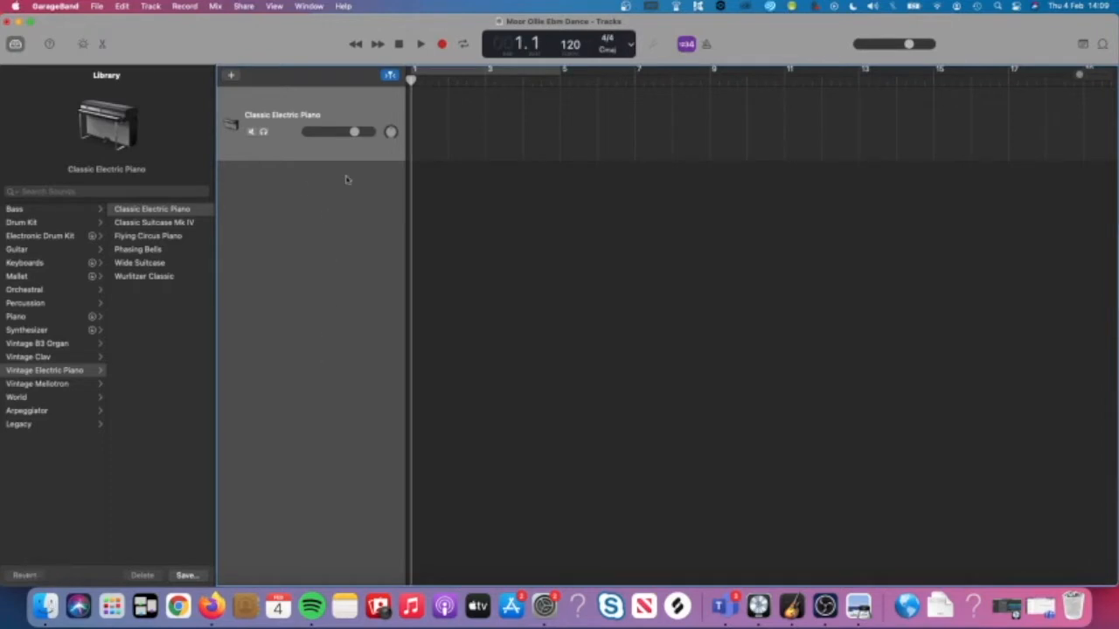
Drag Ebm Dance example 2.mp3 from Downloads onto a new audio track and play it through.
left_click(46, 604)
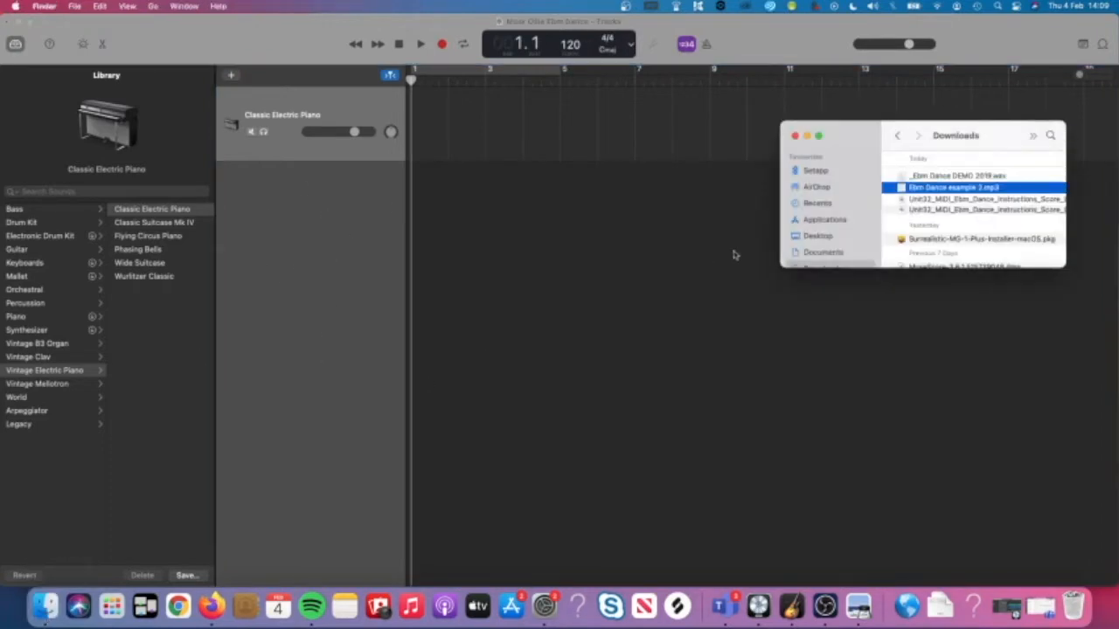
left_click_drag(952, 188, 492, 289)
key("space")
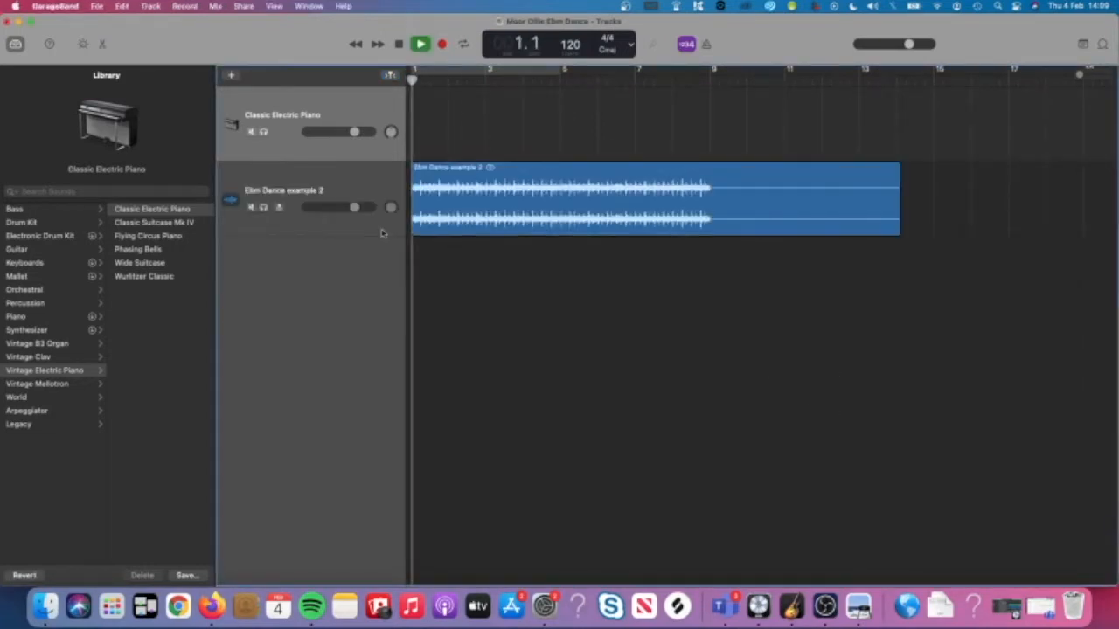
left_click(324, 188)
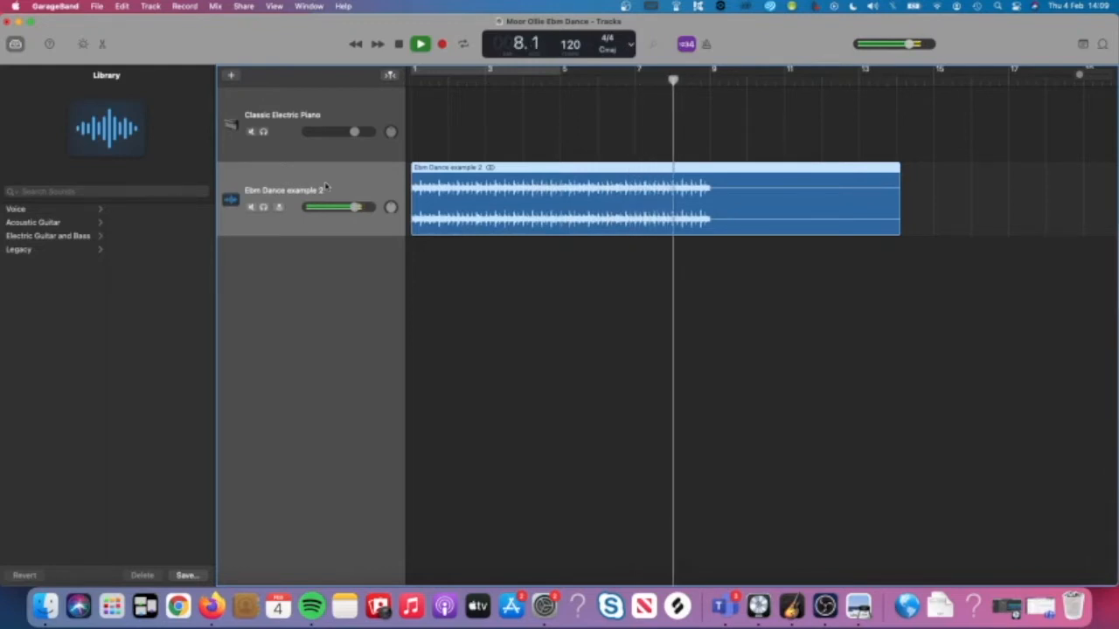
key("space")
left_click(586, 349)
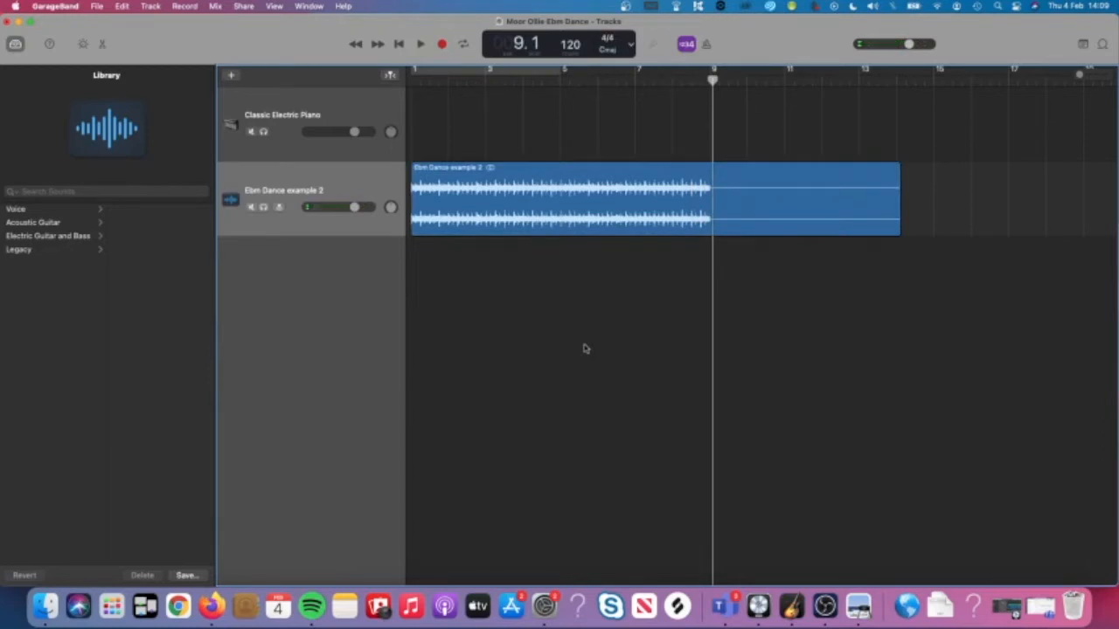
left_click(590, 215)
key("Return")
key("space")
key("space")
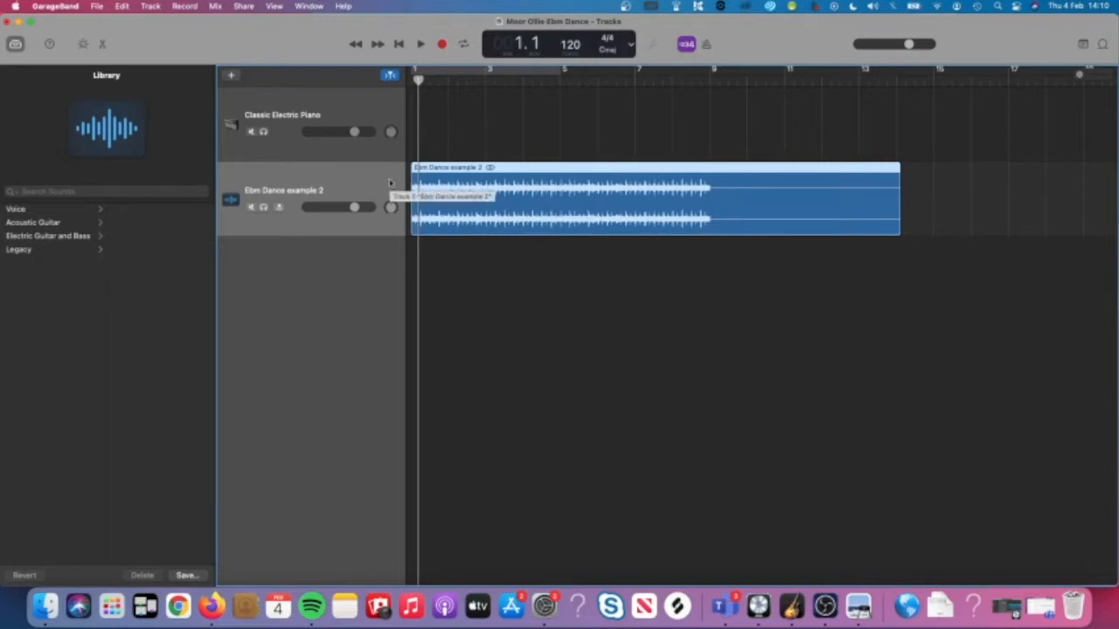
Move the Ebm Dance example 2 track above the piano track and mute it.
left_click_drag(329, 206, 296, 116)
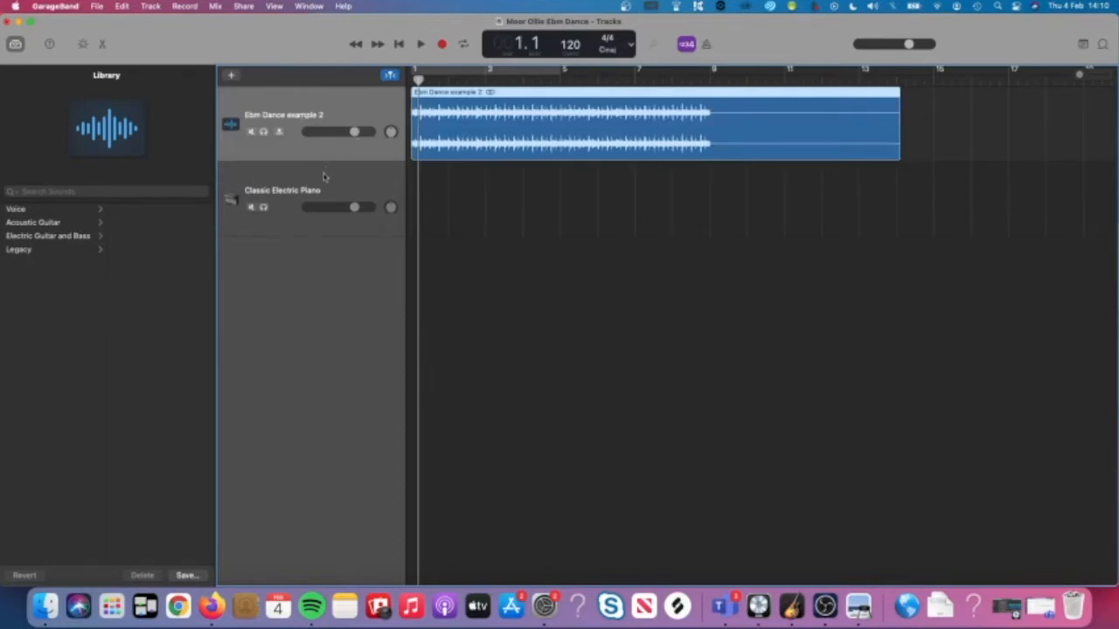
left_click(251, 132)
left_click(348, 175)
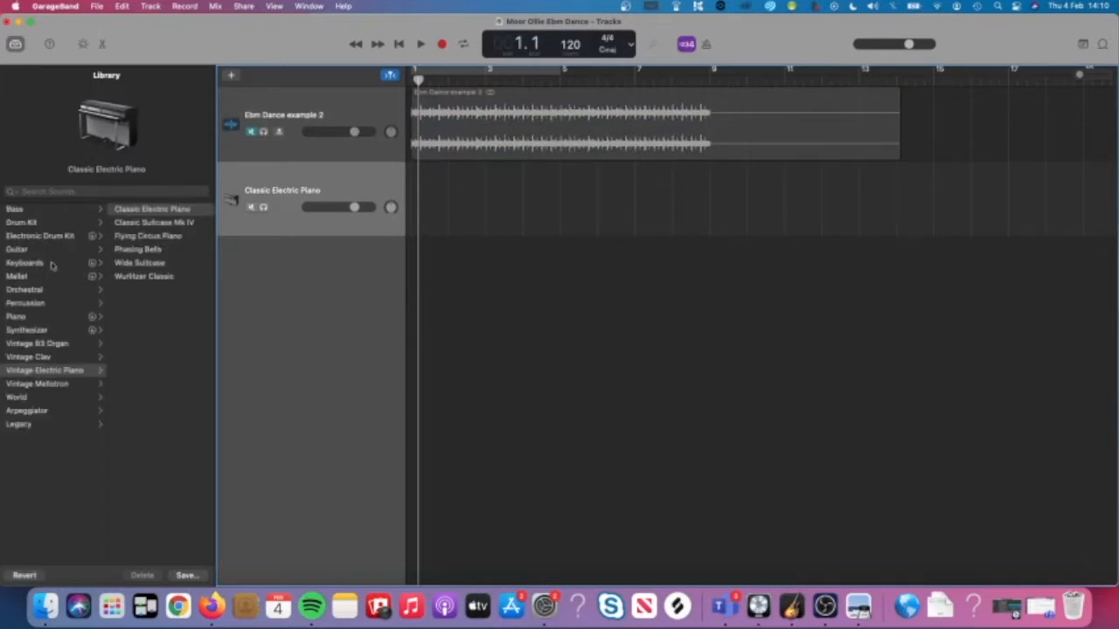
Browse the Library's Electronic Drum Kit sounds for the instrument track.
left_click(44, 236)
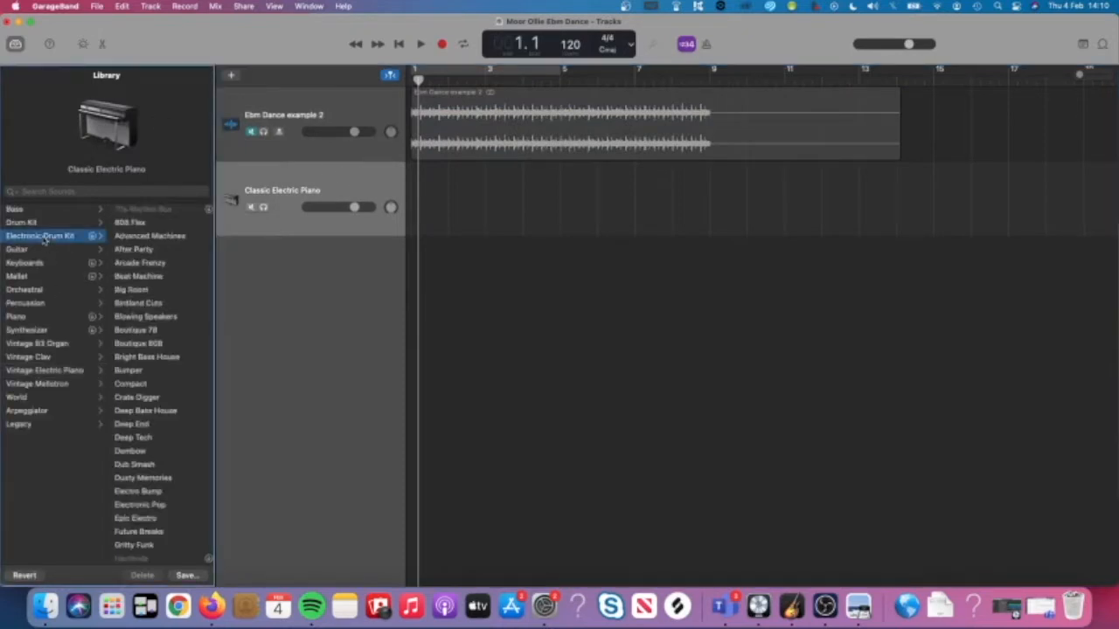
scroll(158, 481, "down", 6)
scroll(158, 481, "down", 8)
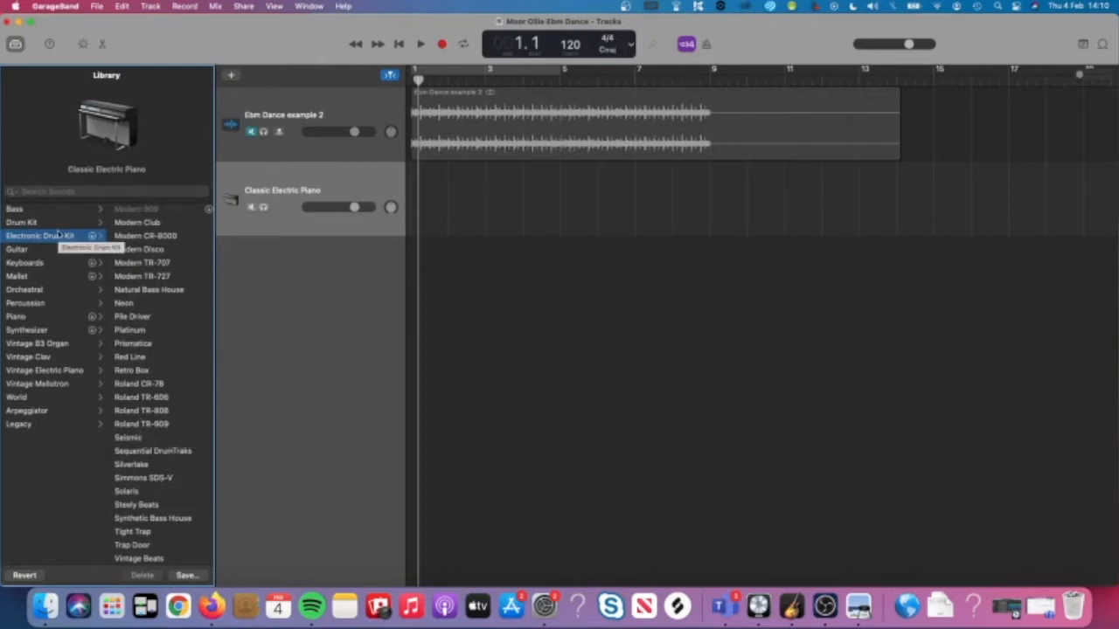
left_click(14, 44)
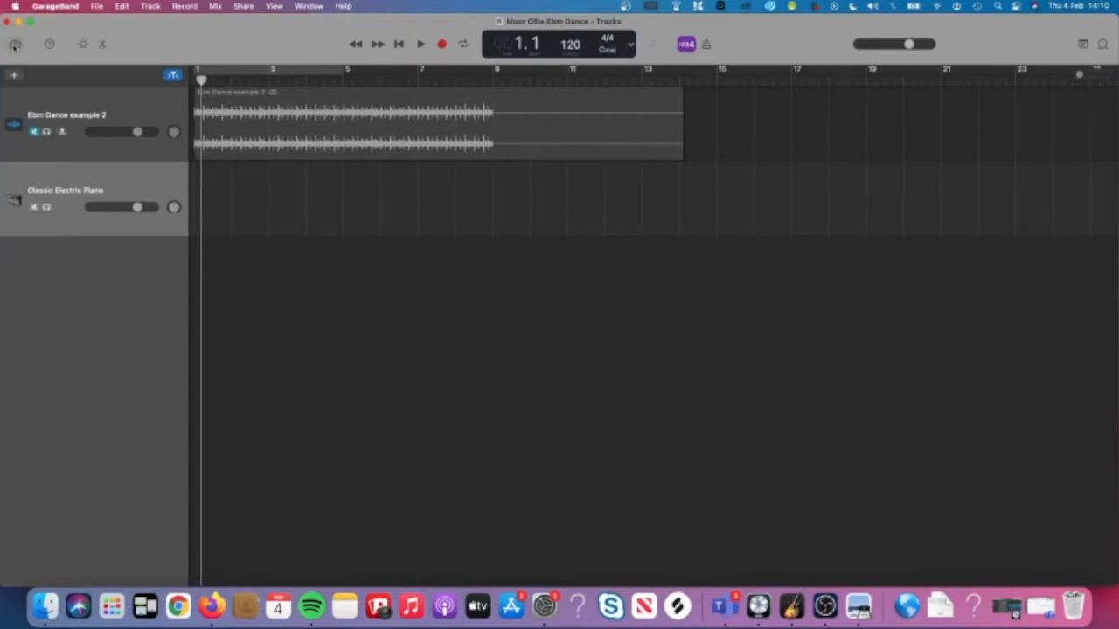
left_click(14, 43)
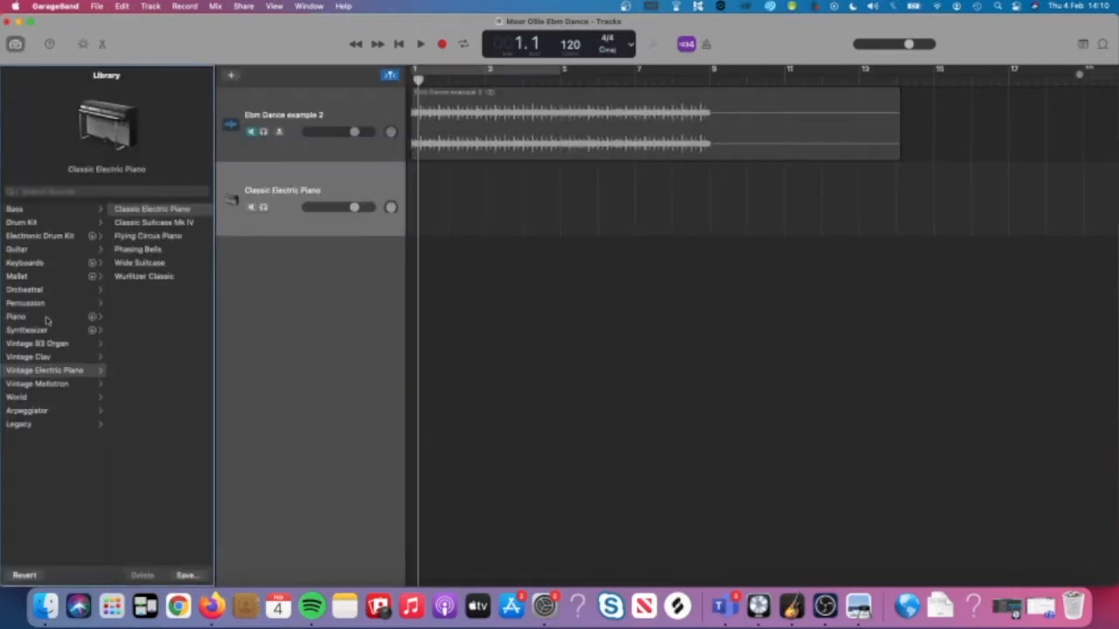
Search the Library for 909 and load the Roland TR-909 kit onto the track.
left_click(41, 237)
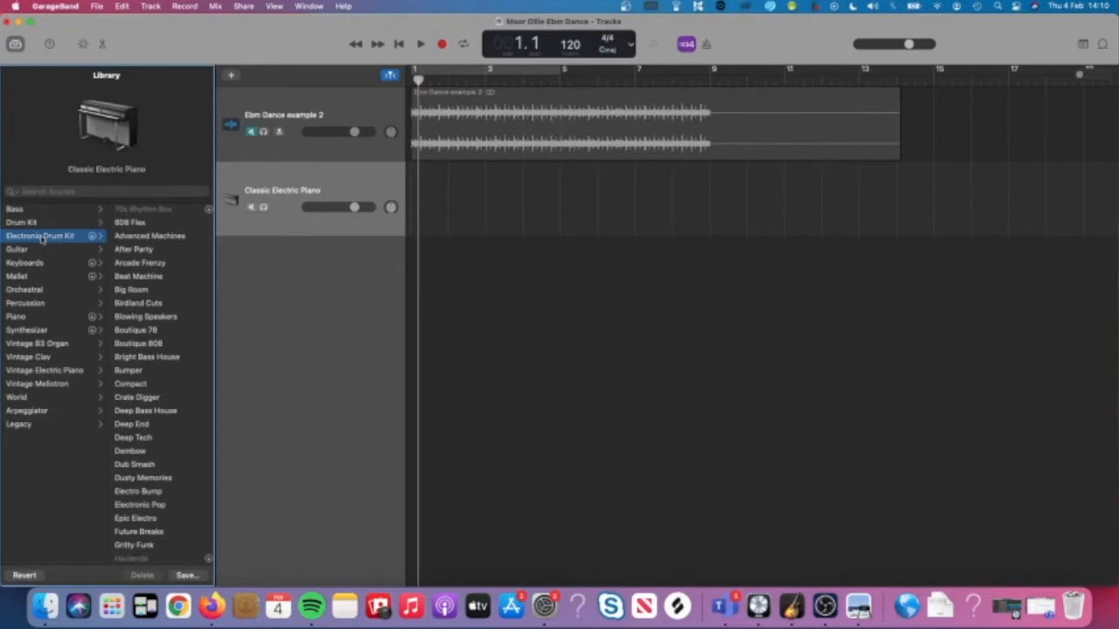
scroll(166, 308, "down", 10)
scroll(166, 307, "up", 10)
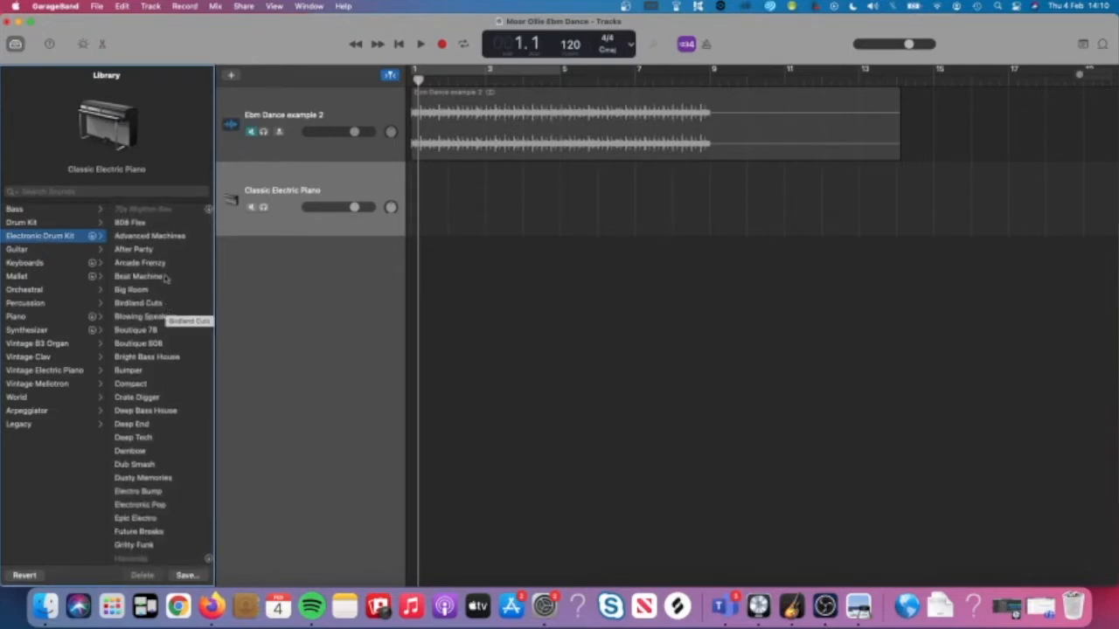
left_click(101, 192)
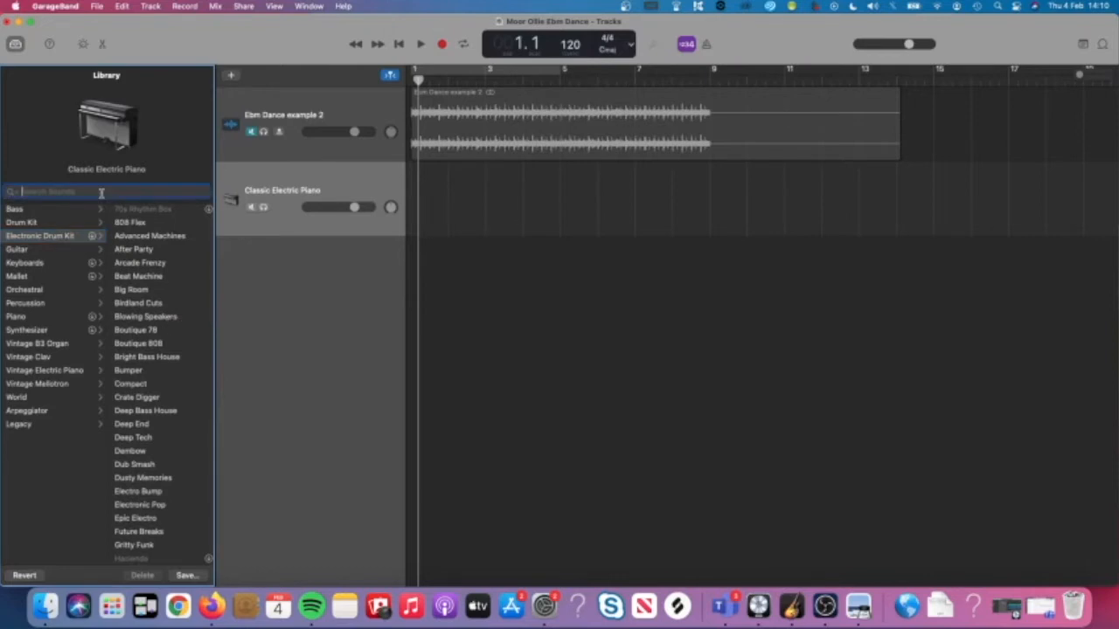
type("909")
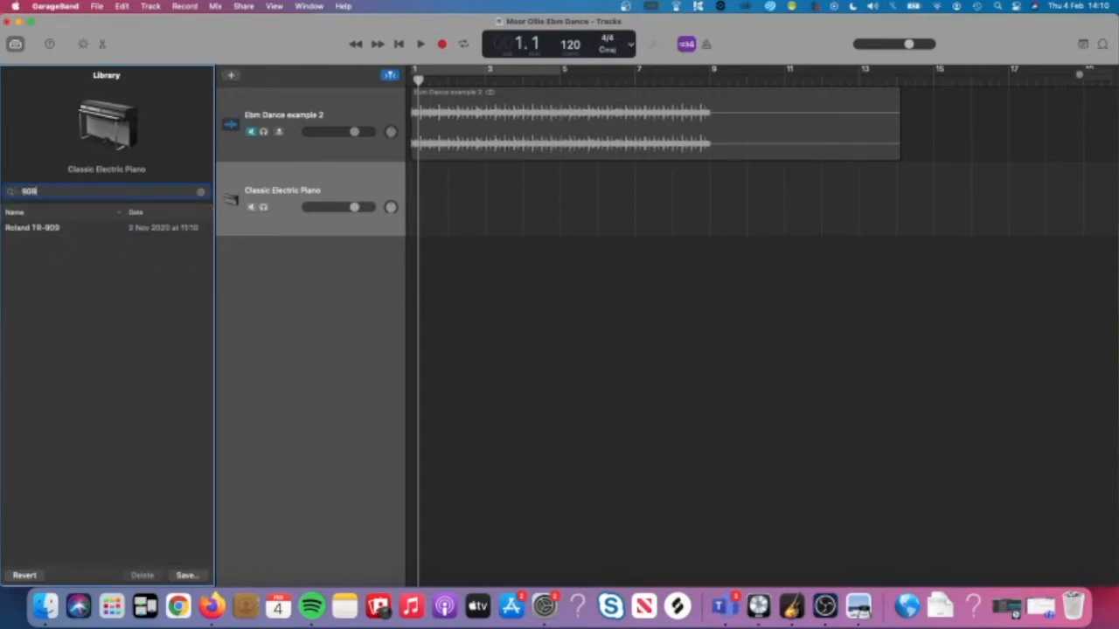
left_click(64, 227)
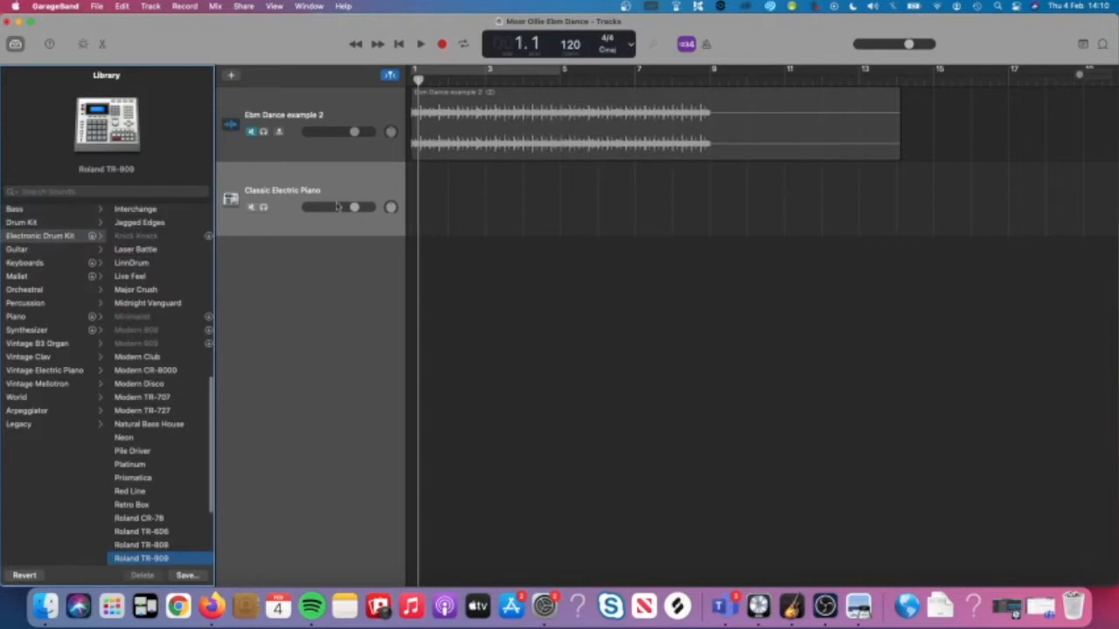
Bring up the context menu for the empty drum track lane.
right_click(435, 201)
left_click(463, 186)
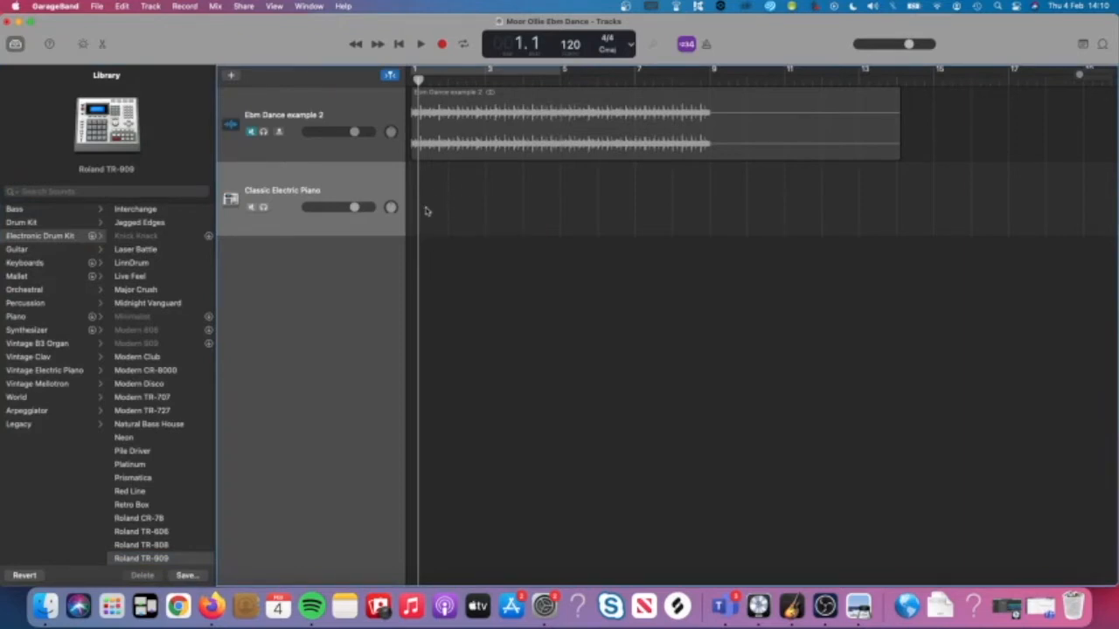
right_click(427, 210)
Create a MIDI region at bar 1 stretched to bar 5, then check the PDF and return.
left_click(437, 215)
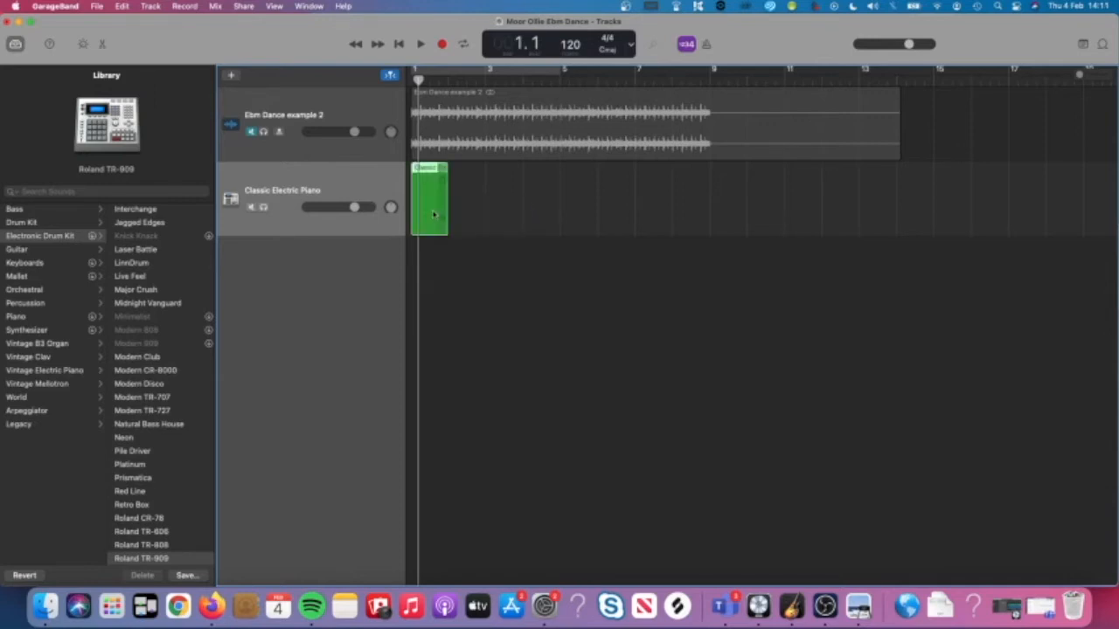
left_click_drag(446, 228, 560, 230)
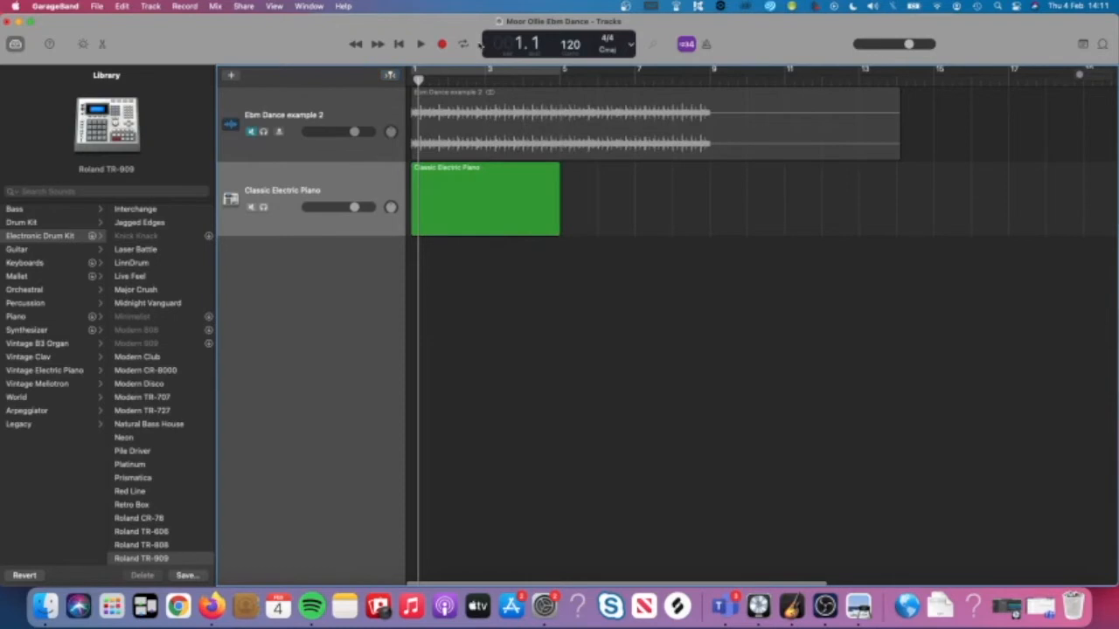
left_click(856, 603)
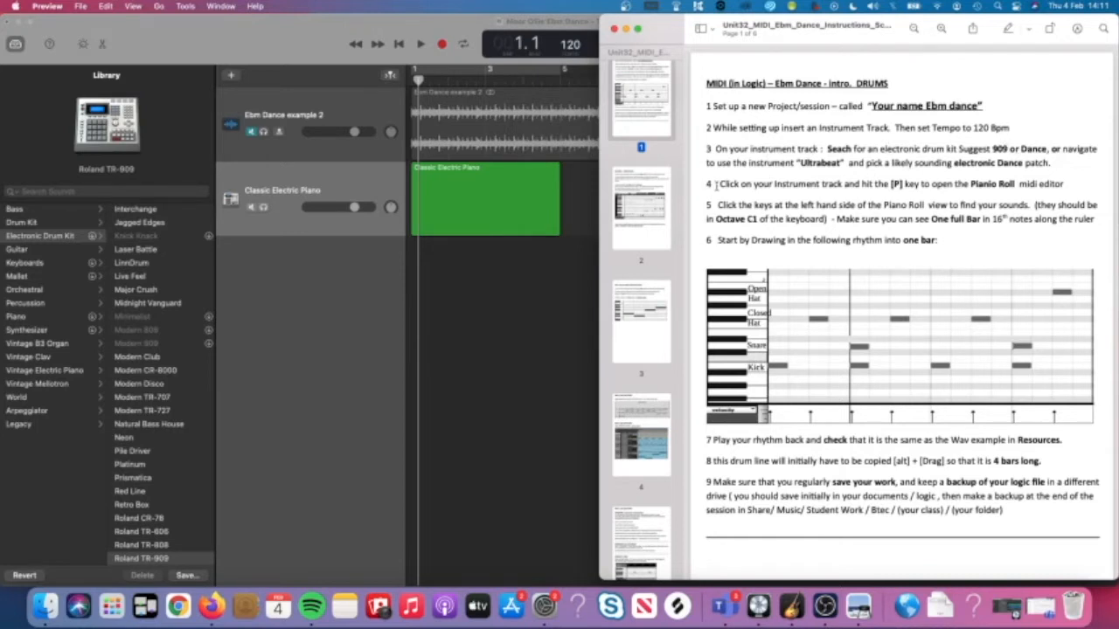
left_click(525, 205)
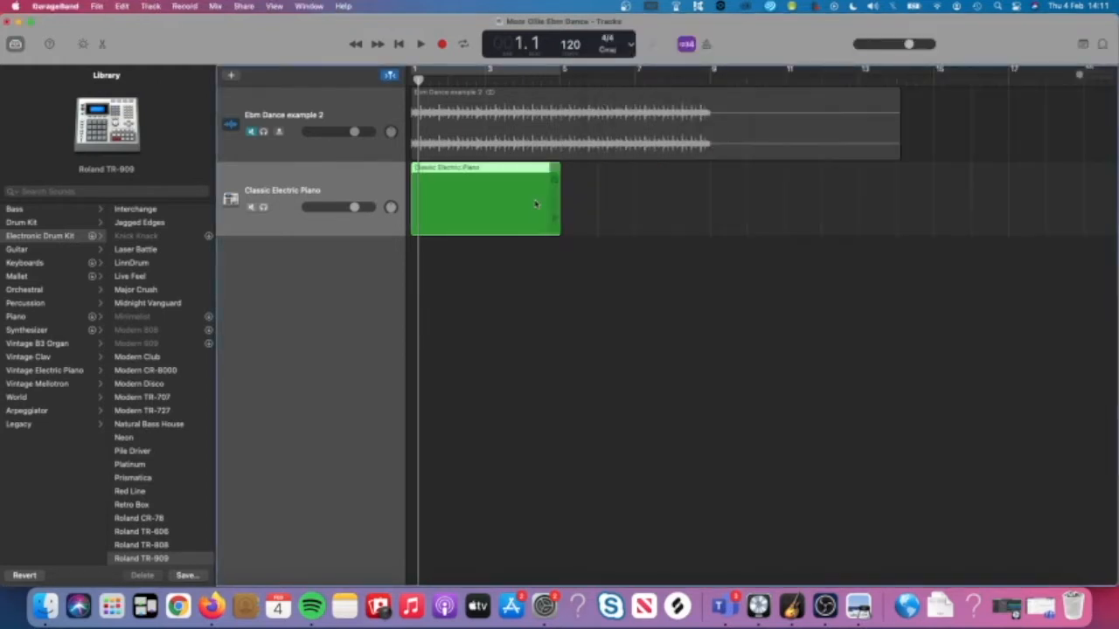
Open the drum region in the Piano Roll editor with the P key.
key("p")
scroll(460, 449, "down", 8)
scroll(417, 451, "up", 3)
scroll(418, 451, "left", 2)
Audition the low drum-kit keys around C1 on the piano roll keyboard.
left_click(399, 449)
left_click(398, 449)
left_click(400, 450)
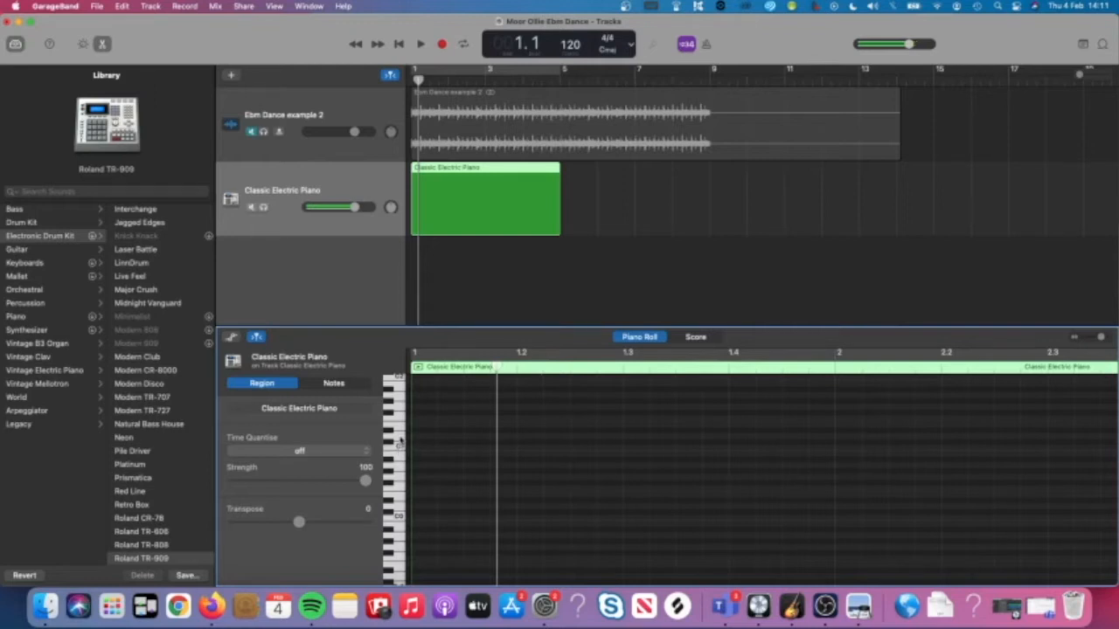
left_click(398, 427)
left_click(399, 428)
left_click(399, 428)
left_click(399, 441)
left_click(400, 437)
scroll(401, 431, "up", 2)
left_click(399, 415)
left_click(400, 407)
scroll(400, 407, "up", 2)
left_click(399, 404)
left_click(399, 416)
scroll(400, 417, "up", 2)
scroll(399, 418, "up", 2)
left_click(399, 396)
left_click(400, 416)
left_click(399, 440)
scroll(400, 441, "up", 2)
scroll(399, 442, "up", 1)
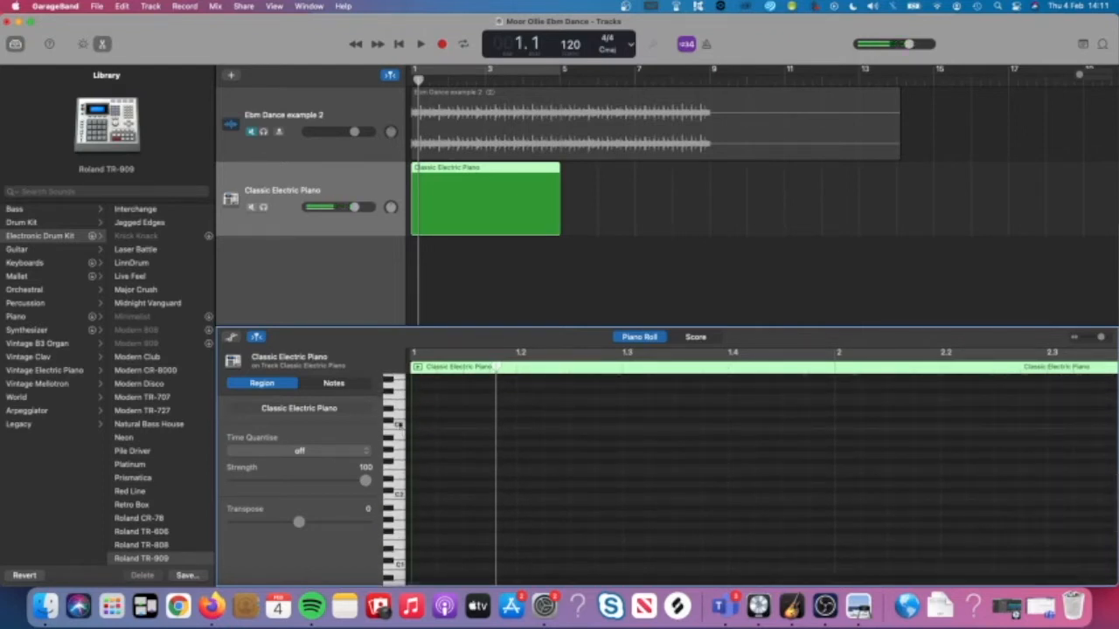
Audition the keys from just below C2 up toward C3, then bring the instructions PDF forward.
left_click(400, 387)
left_click(399, 398)
left_click(397, 448)
left_click(394, 507)
left_click(394, 487)
left_click(394, 514)
left_click(395, 524)
left_click(395, 515)
left_click(394, 504)
left_click(395, 497)
left_click(394, 487)
left_click(394, 477)
left_click(394, 469)
left_click(395, 461)
left_click(394, 436)
left_click(394, 434)
left_click(394, 452)
left_click(858, 603)
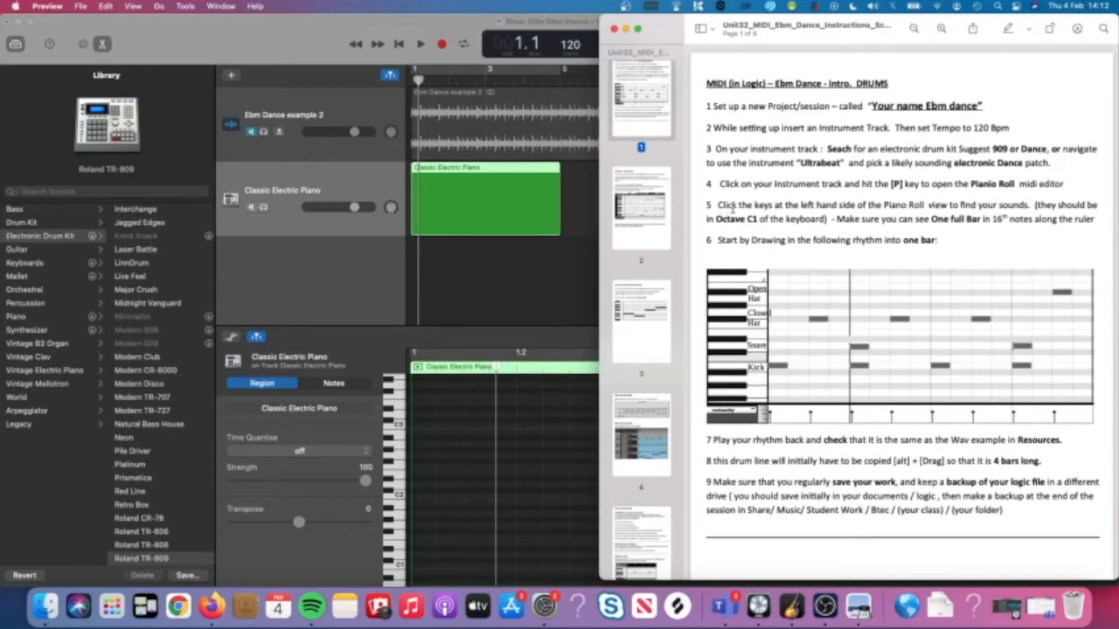
Scroll the PDF down to the one-bar drum rhythm grid and return to GarageBand's Piano Roll.
scroll(732, 246, "down", 3)
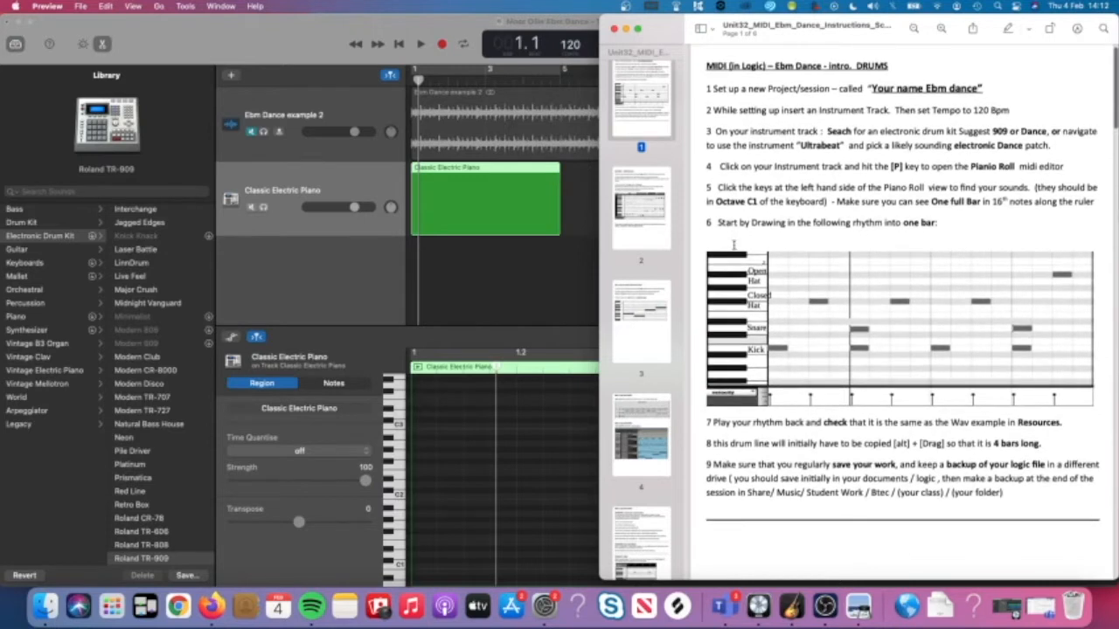
scroll(733, 246, "down", 1)
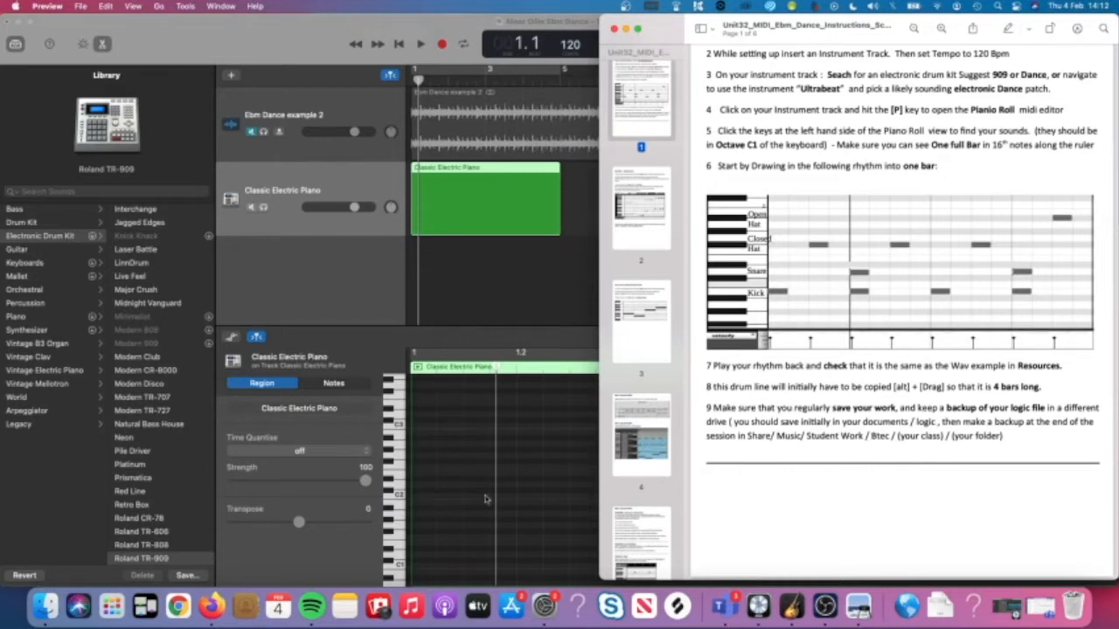
scroll(489, 498, "down", 2)
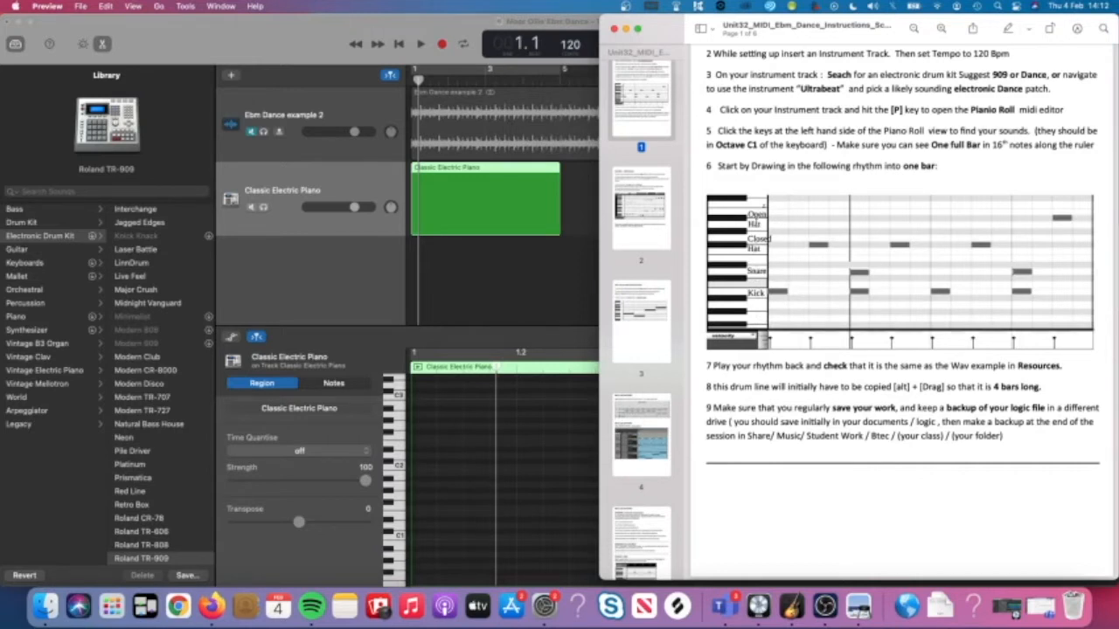
left_click(430, 519)
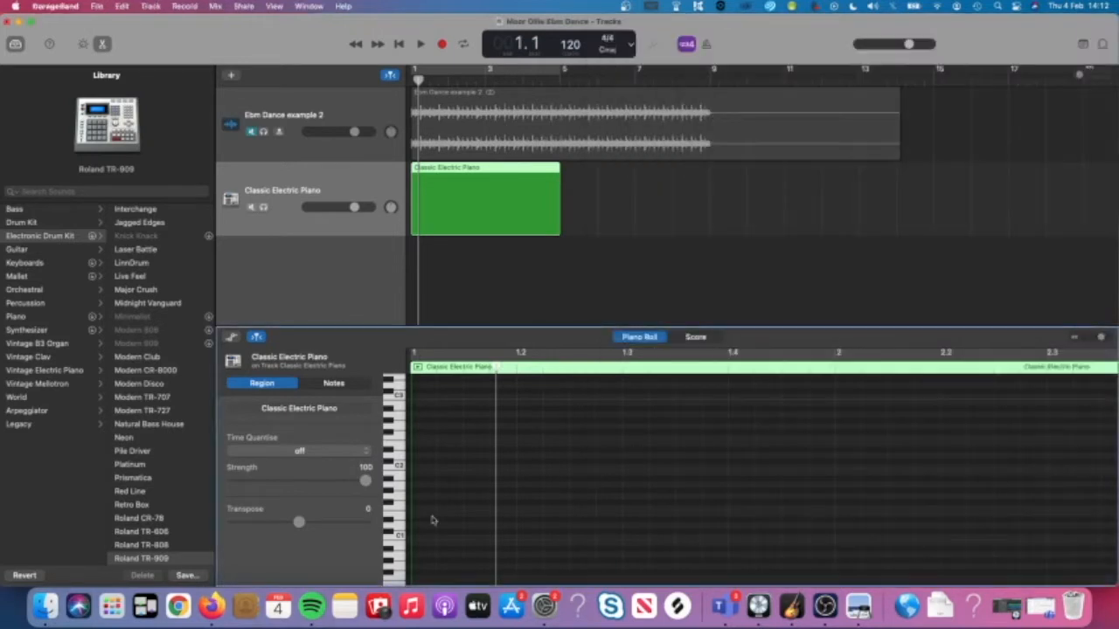
Draw a C1 note at the region start and loop playback over the region.
scroll(430, 518, "down", 1)
scroll(429, 518, "left", 2)
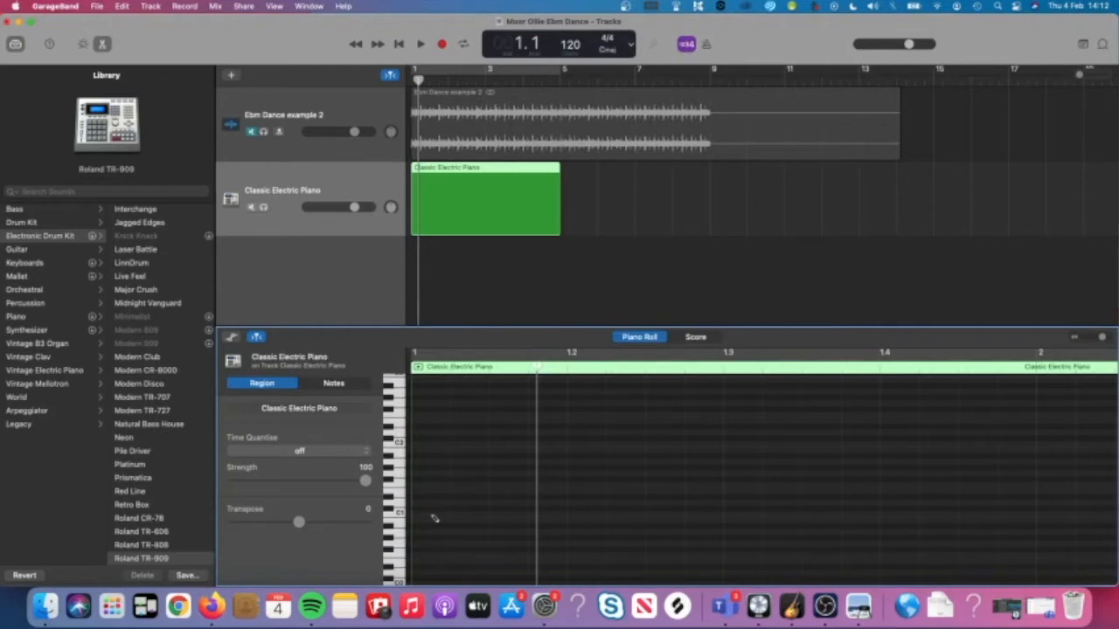
left_click(432, 517, "super")
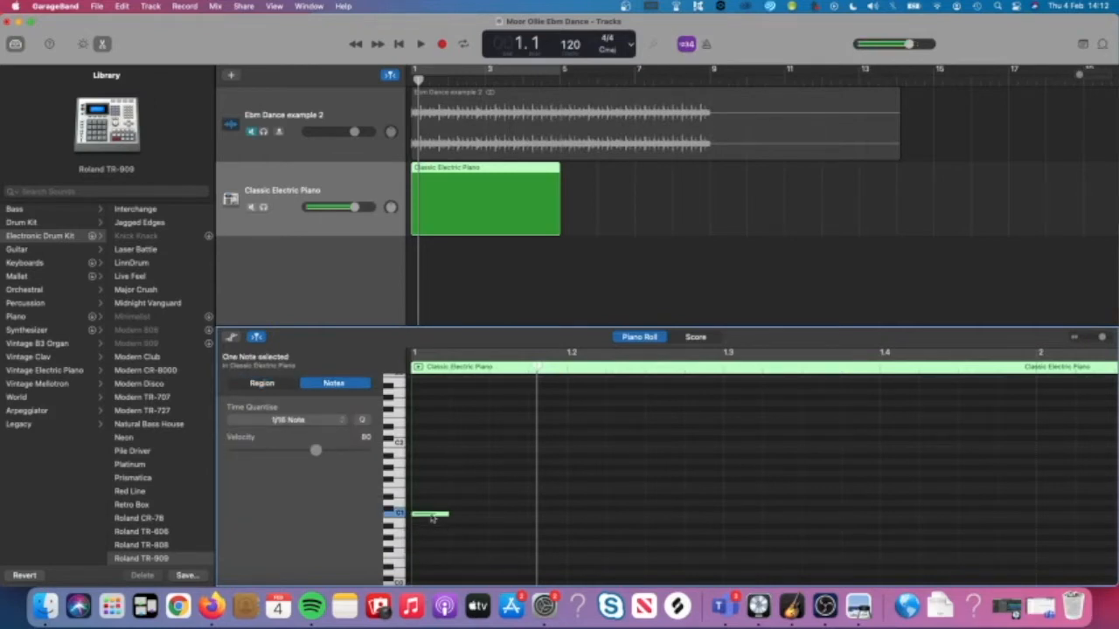
key("c")
key("space")
scroll(574, 288, "down", 3)
scroll(580, 459, "down", 4)
key("space")
Add a second short note on beat 2, settle it on D1, and play back.
key("space")
left_click(487, 504, "super")
left_click_drag(487, 505, 487, 498)
key("space")
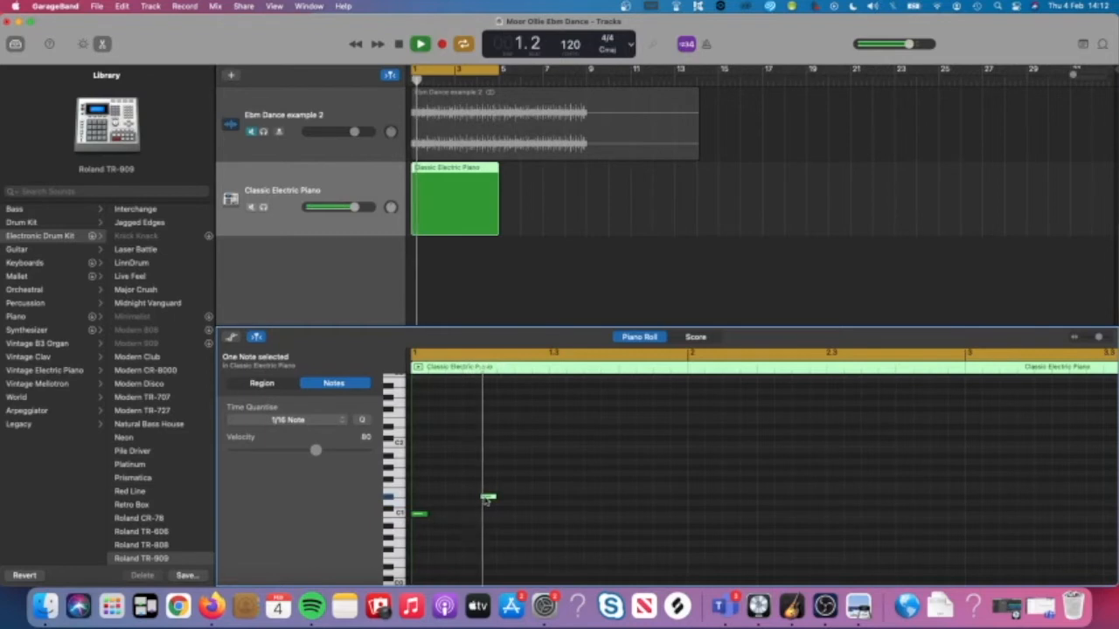
mouse_move(488, 499)
left_mouse_down()
mouse_move(487, 489)
mouse_move(488, 499)
left_mouse_up()
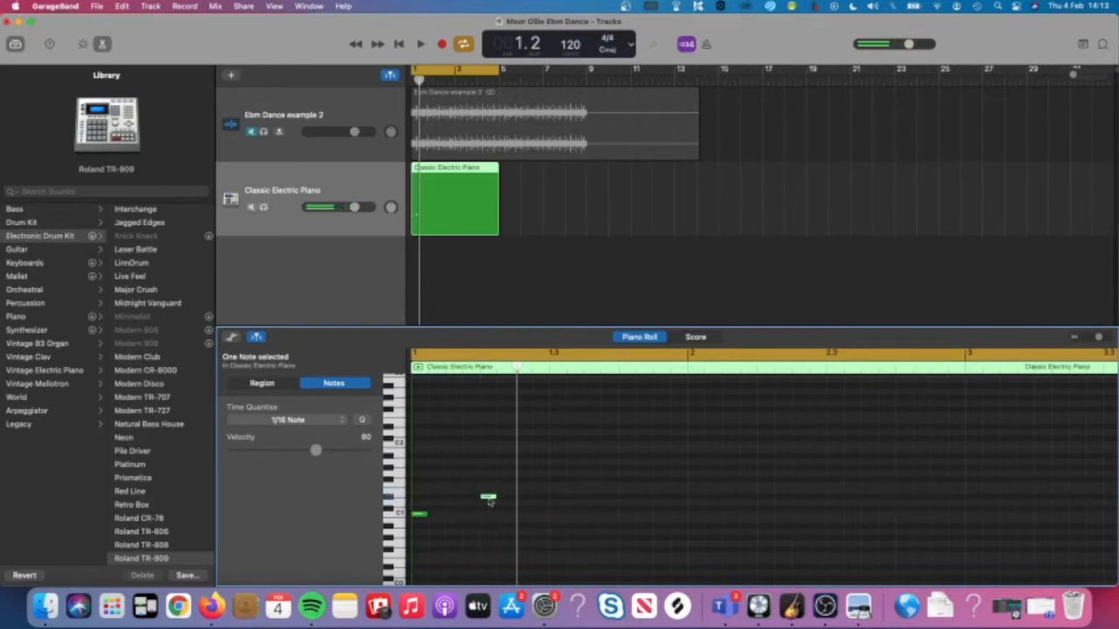
key("space")
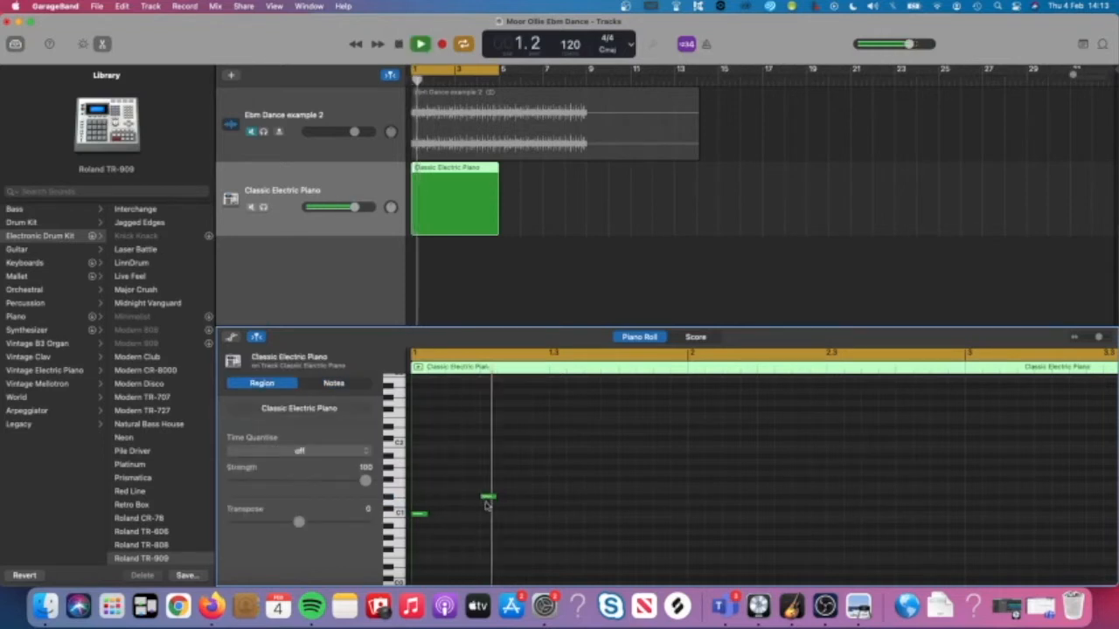
Add a first-bar note raised five semitones, then bring up the instructions PDF.
left_click(452, 463, "super")
mouse_move(452, 463)
left_mouse_down()
mouse_move(453, 385)
mouse_move(453, 479)
left_mouse_up()
left_click(453, 497)
left_click(858, 606)
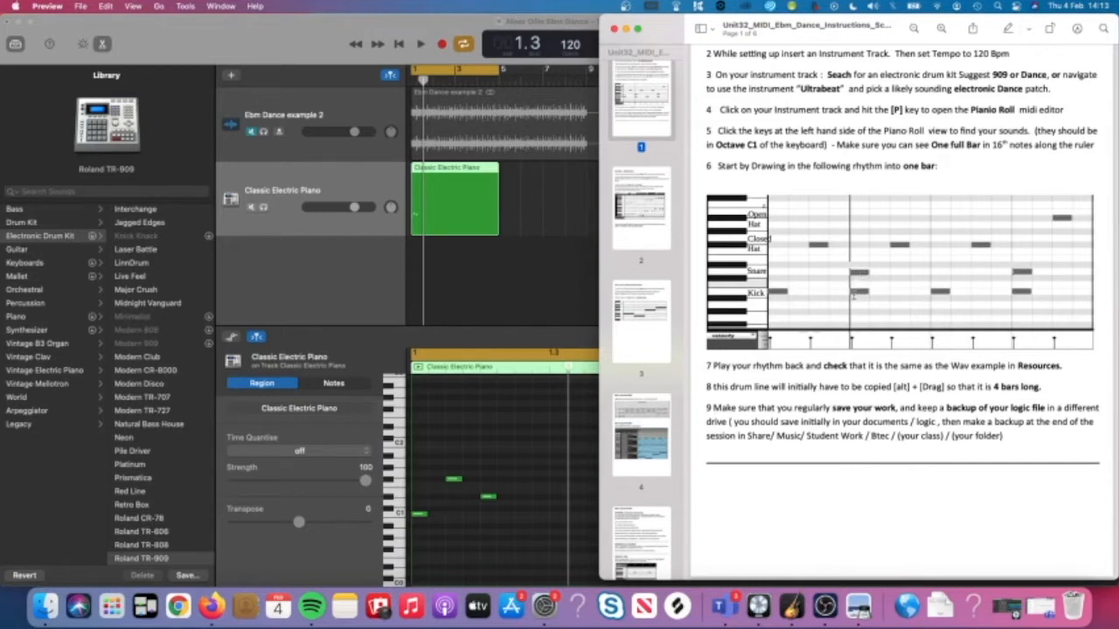
Back in GarageBand, add a C1 kick on beat 2 and an F#1 hi-hat after it.
left_click(532, 471)
key("space")
key("space")
left_click(487, 514, "super")
left_click(507, 529)
key("space")
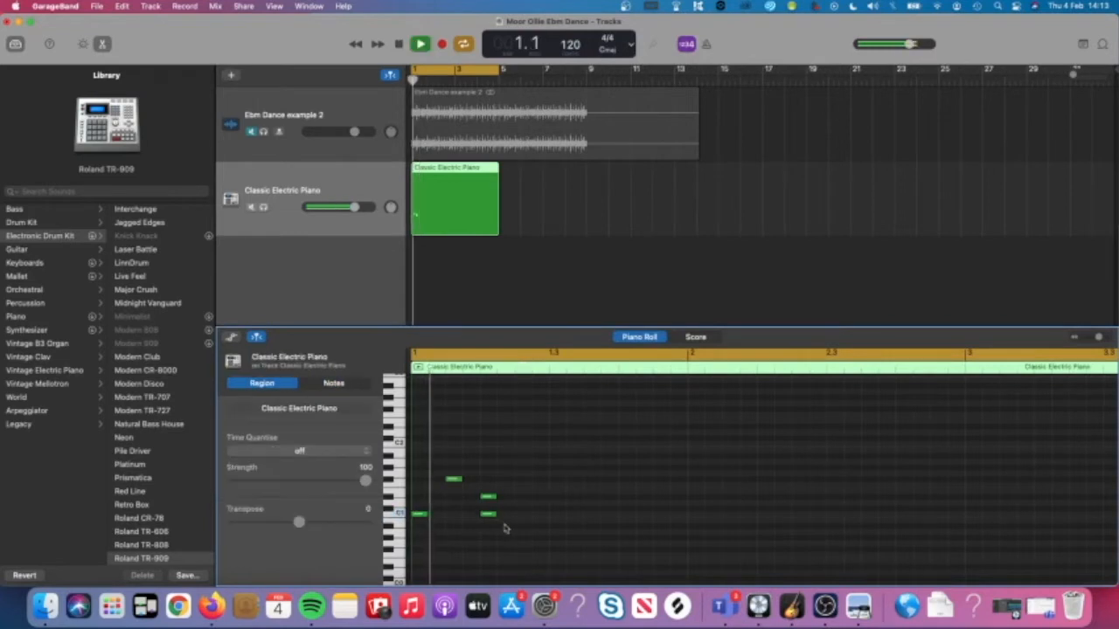
key("space")
left_click(523, 479, "super")
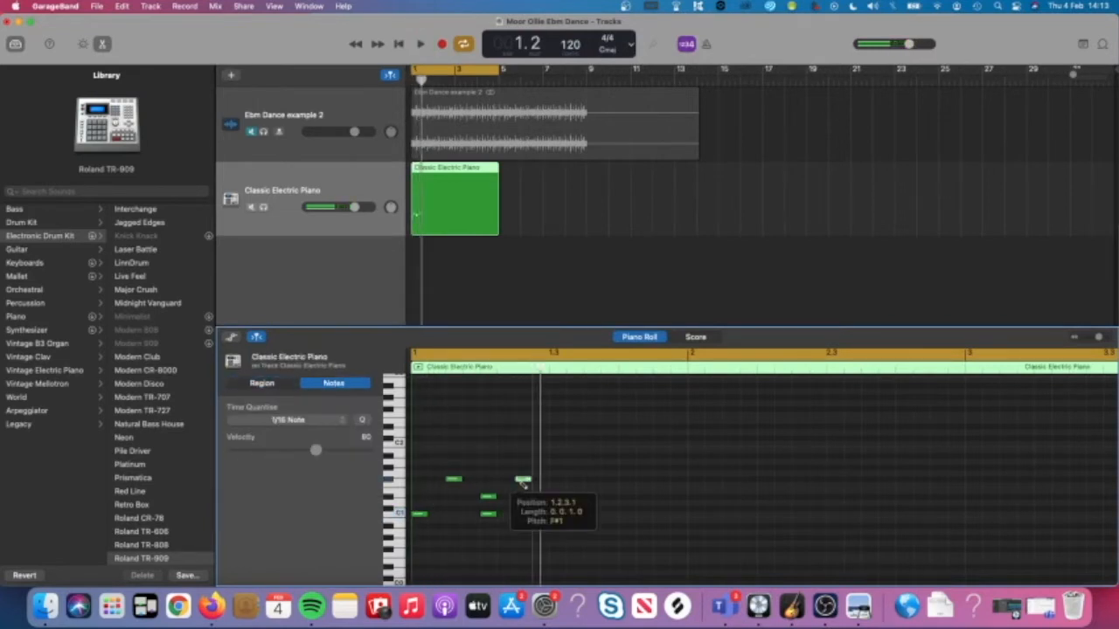
key("space")
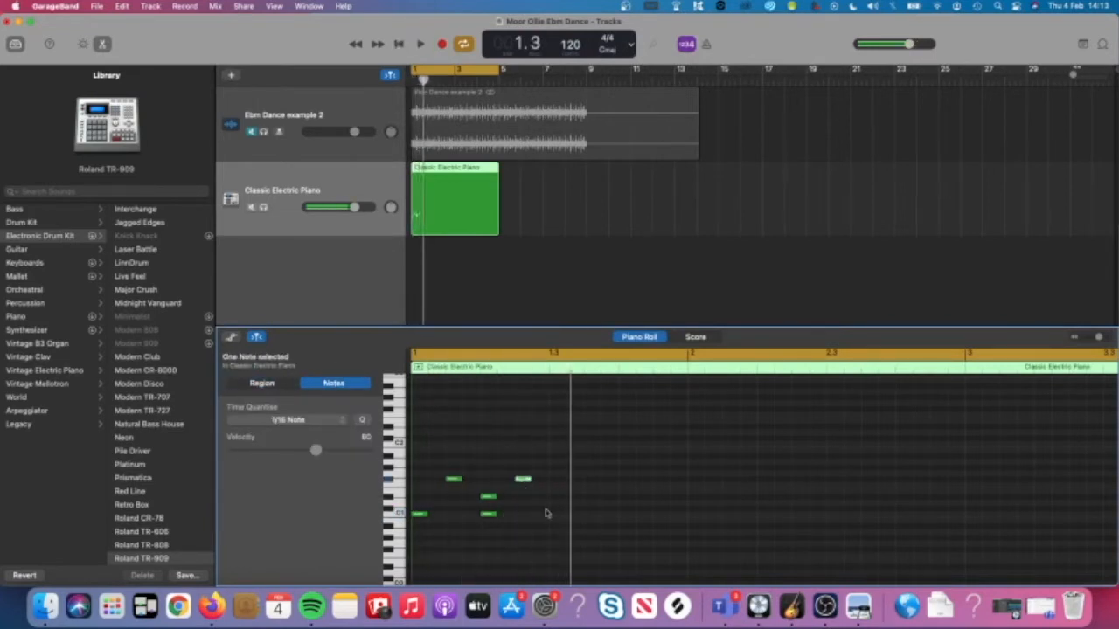
Add C1 kicks on beats 3 and 4, an F#1 hi-hat after beat 3, and a beat-4 snare.
left_click(556, 516, "super")
left_click(590, 480, "super")
left_click(626, 515, "super")
left_click(626, 497, "super")
left_click(655, 478)
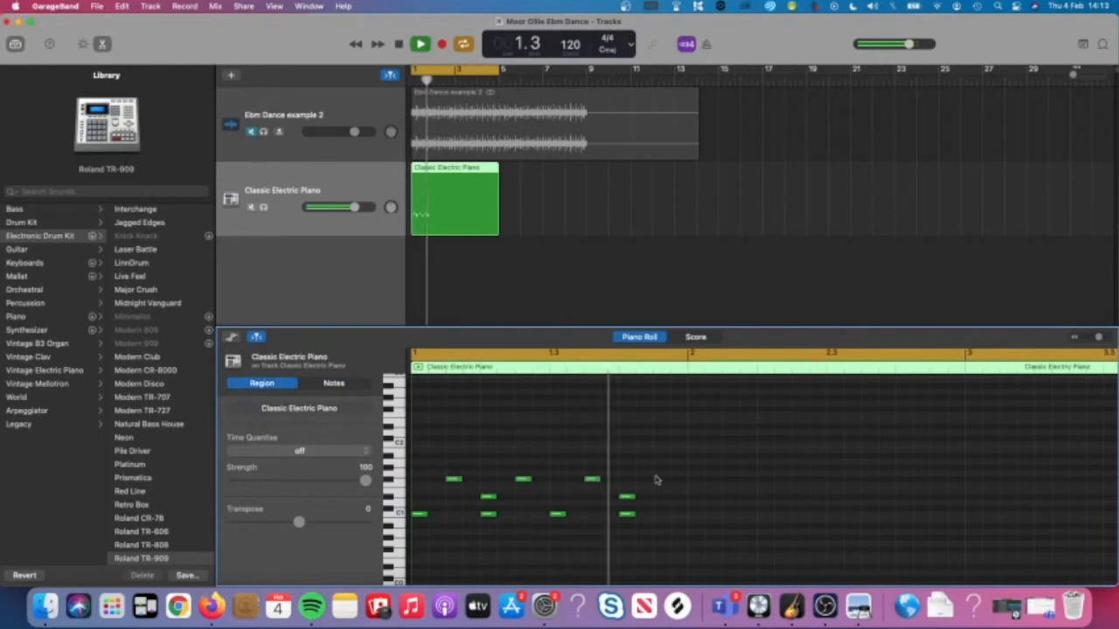
Select and audition each kick and hi-hat note to check their pitches.
left_click(419, 514)
left_click(454, 480)
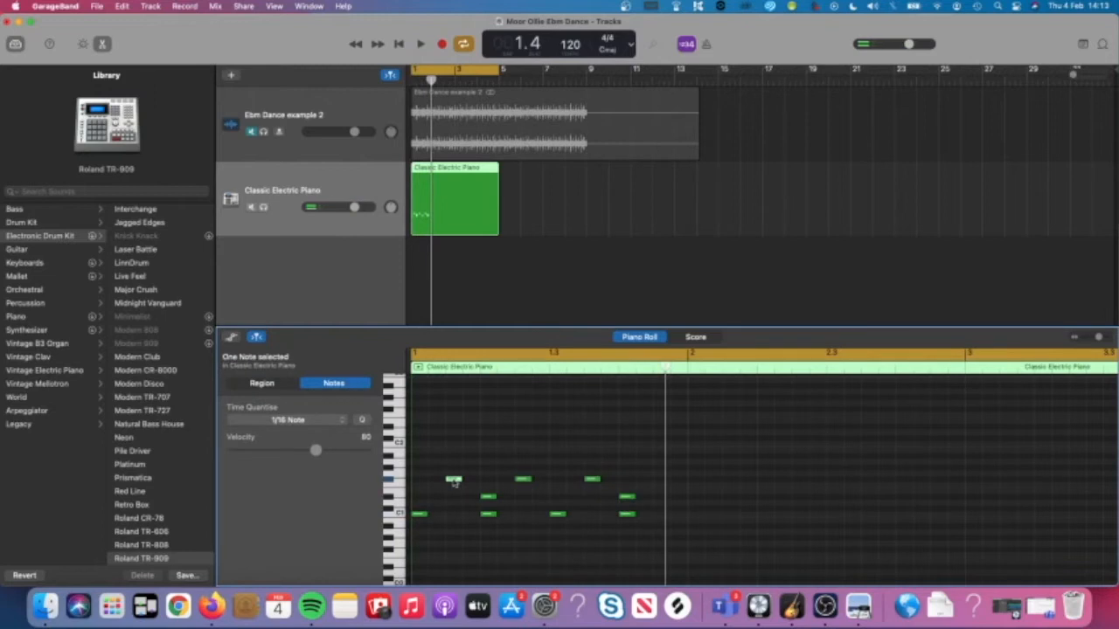
left_click(454, 480)
left_click(488, 515)
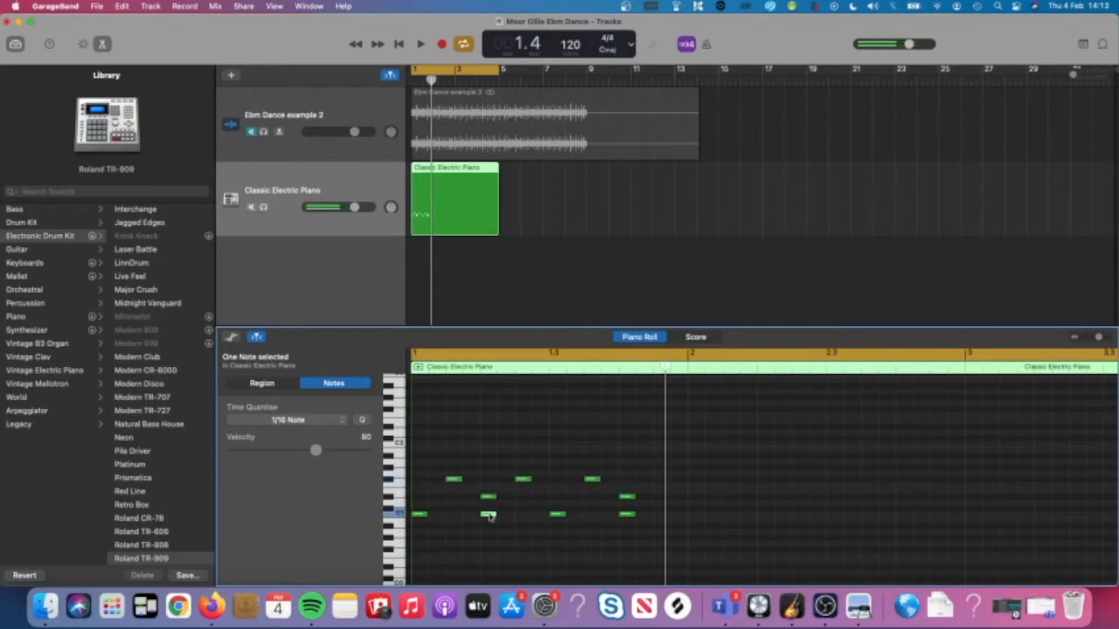
left_click(522, 479)
left_click(557, 515)
left_click(593, 481)
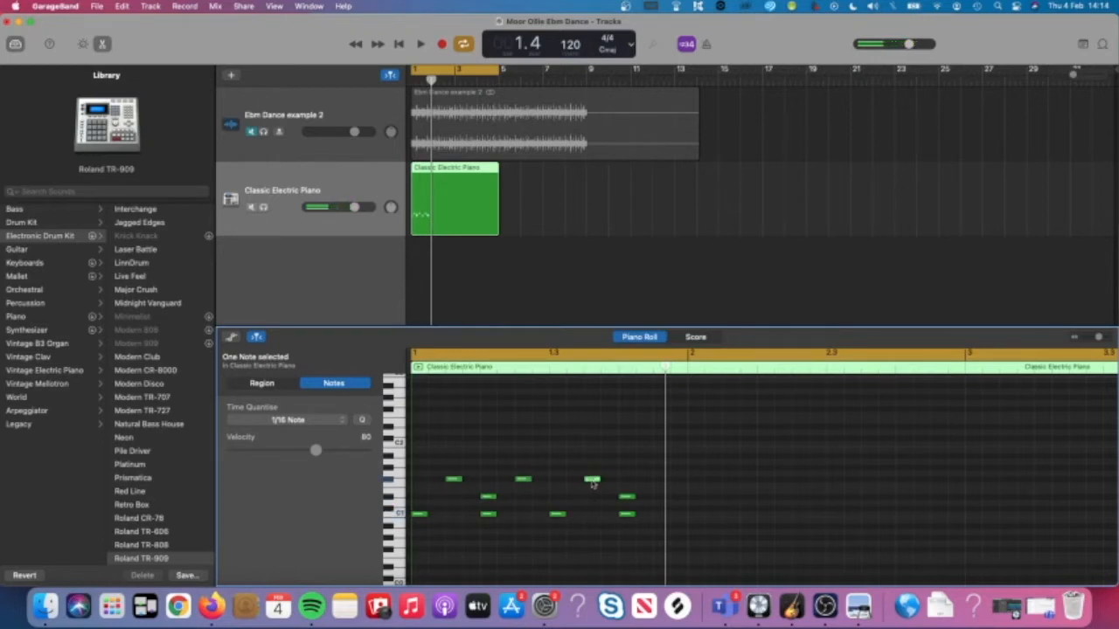
left_click_drag(635, 539, 631, 495)
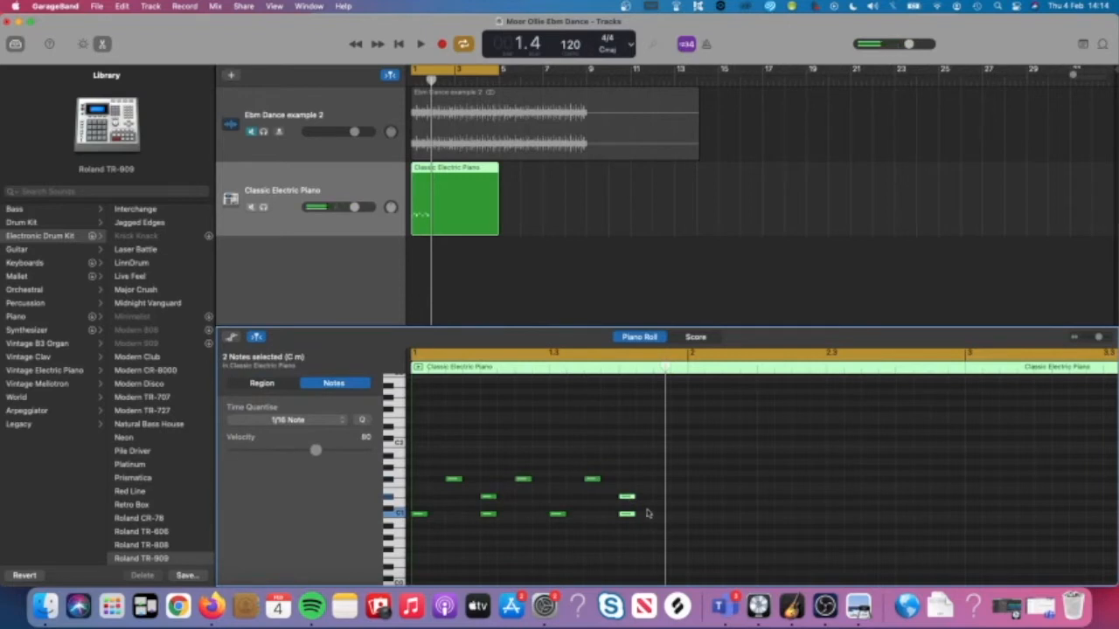
left_click(648, 514)
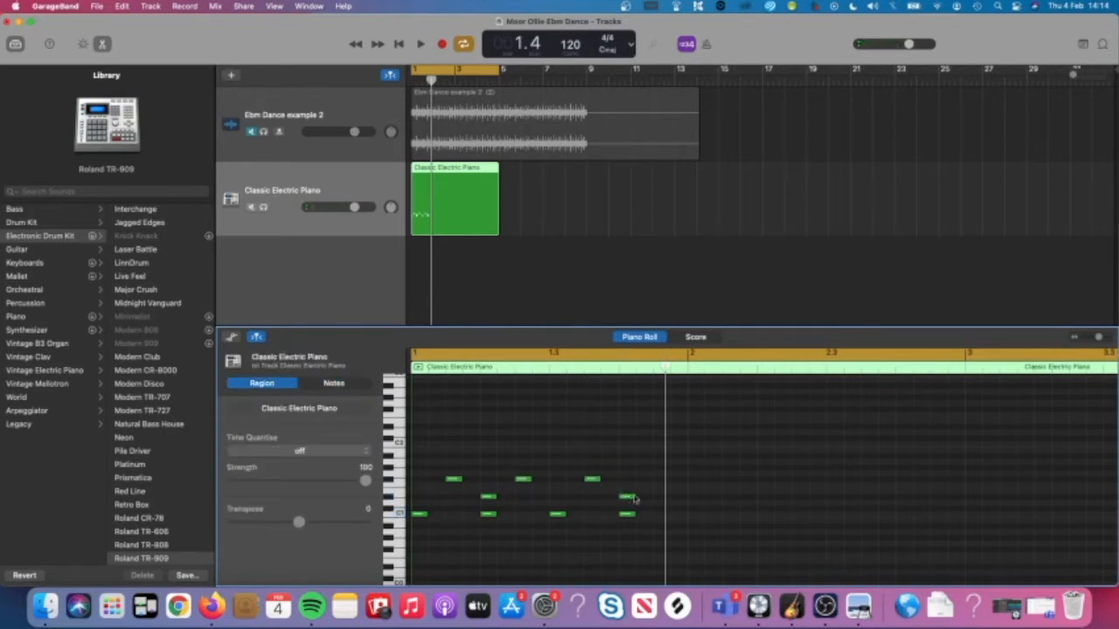
Move the last note up to G#1 as the open hat and play the bar.
left_click_drag(628, 498, 665, 458)
left_click(636, 457)
key("space")
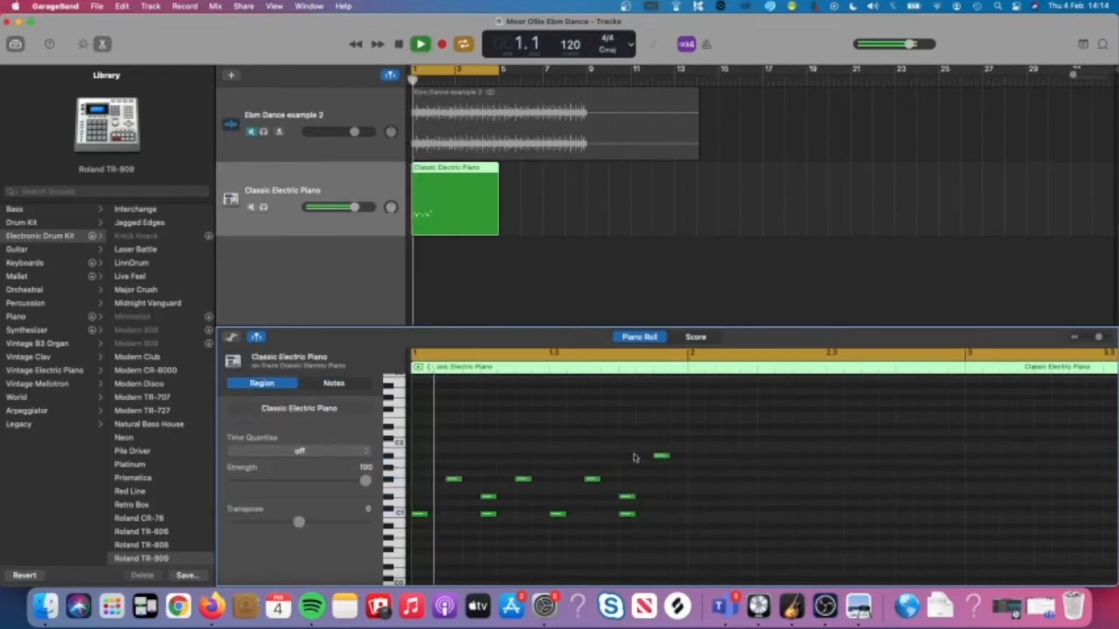
Toggle Mute and Solo on Ebm Dance example 2, play its beat, then select the piano region.
key("space")
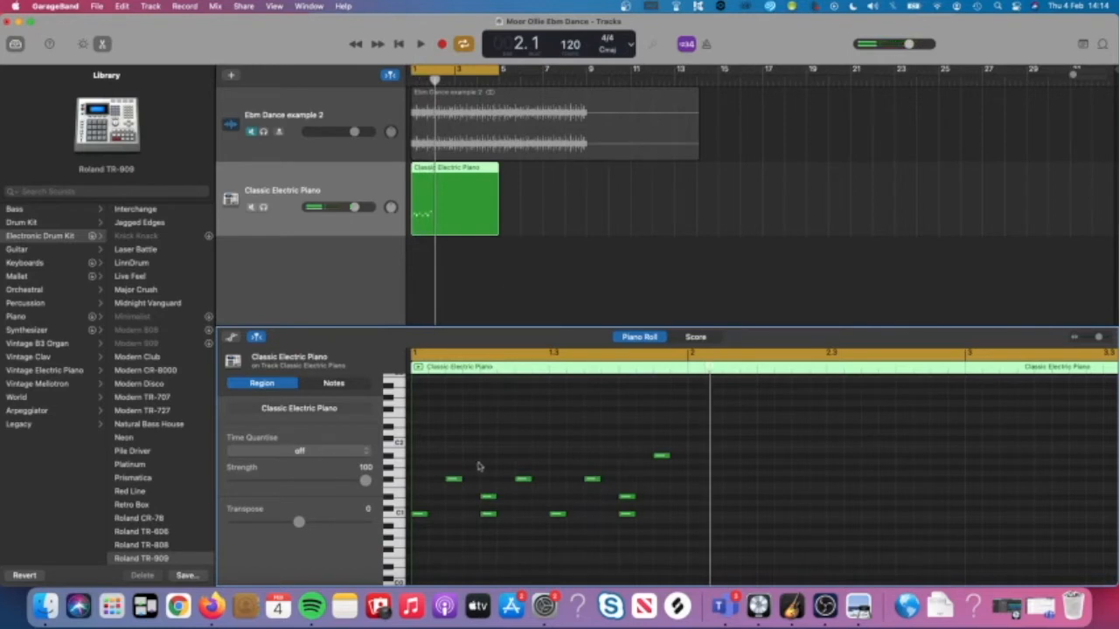
key("space")
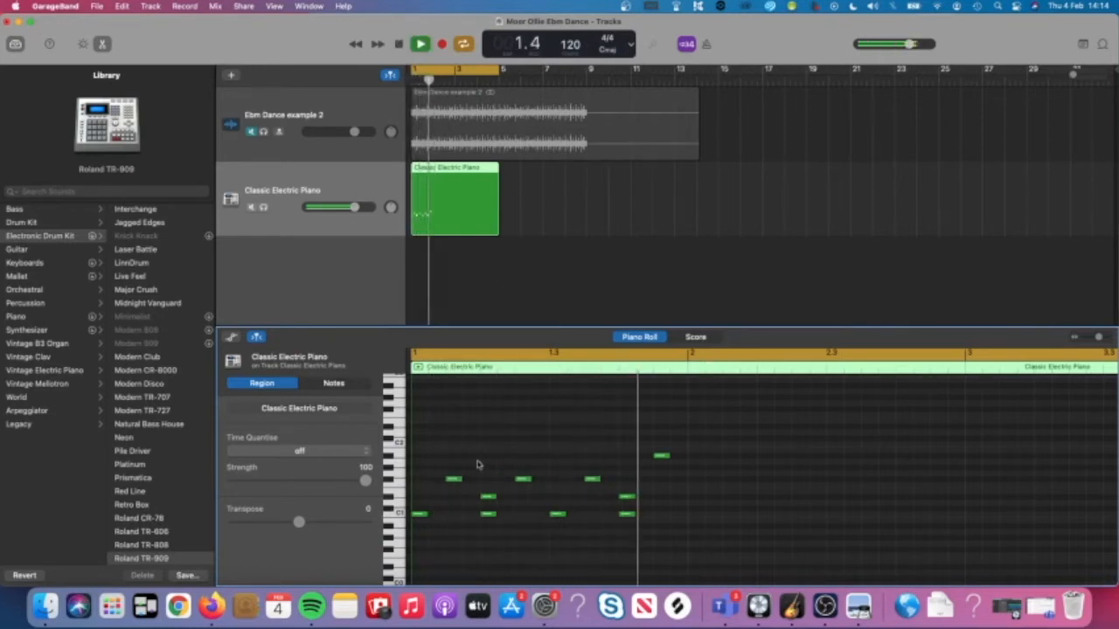
key("space")
left_click(251, 131)
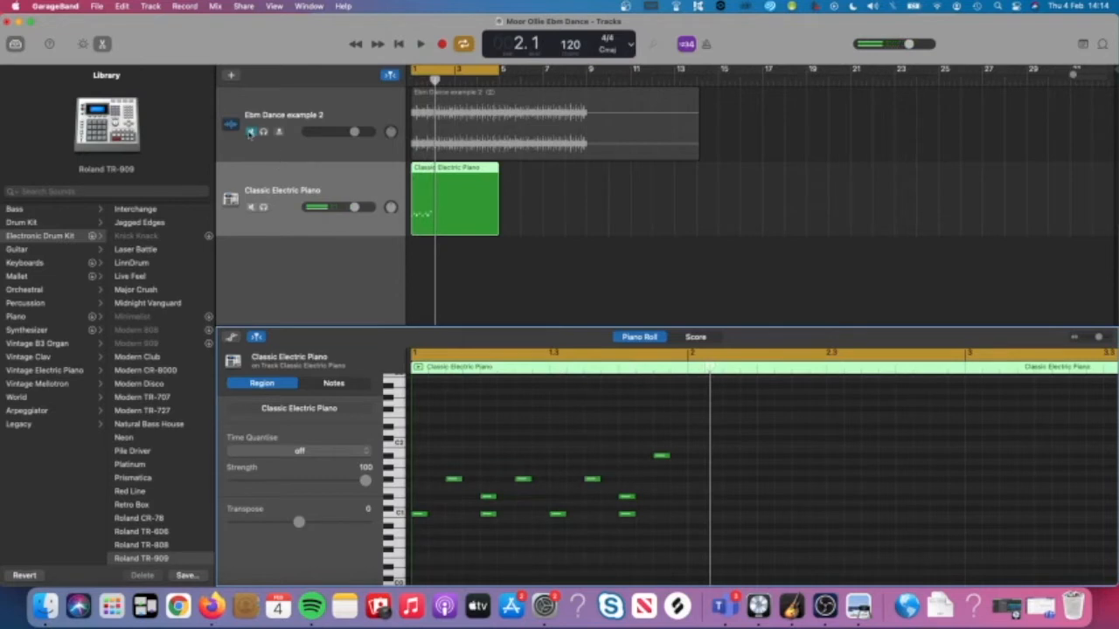
left_click(263, 131)
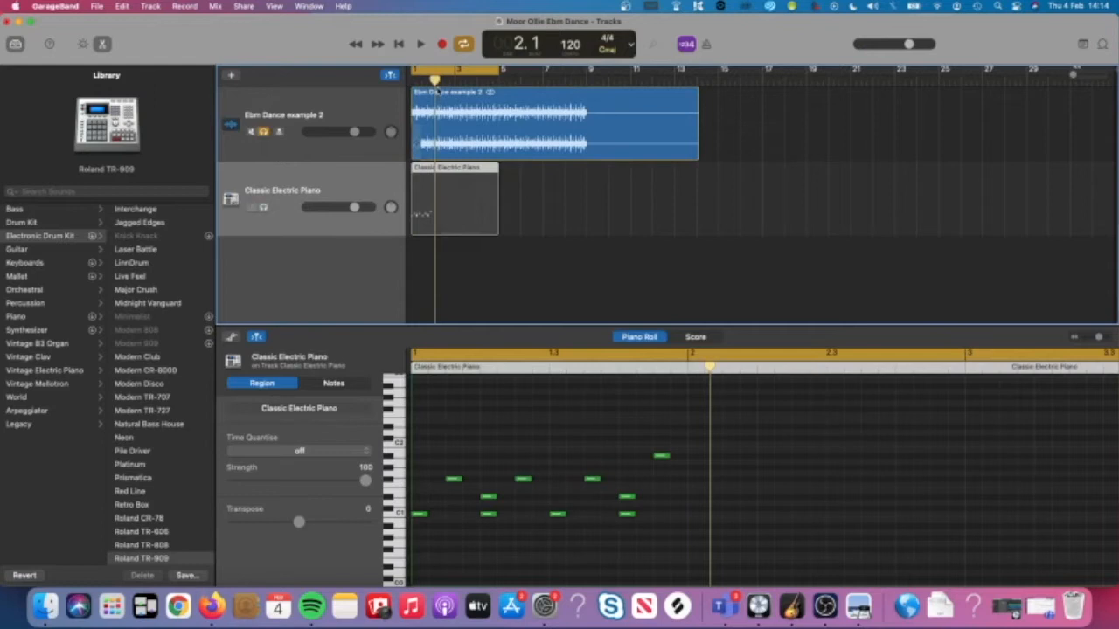
key("space")
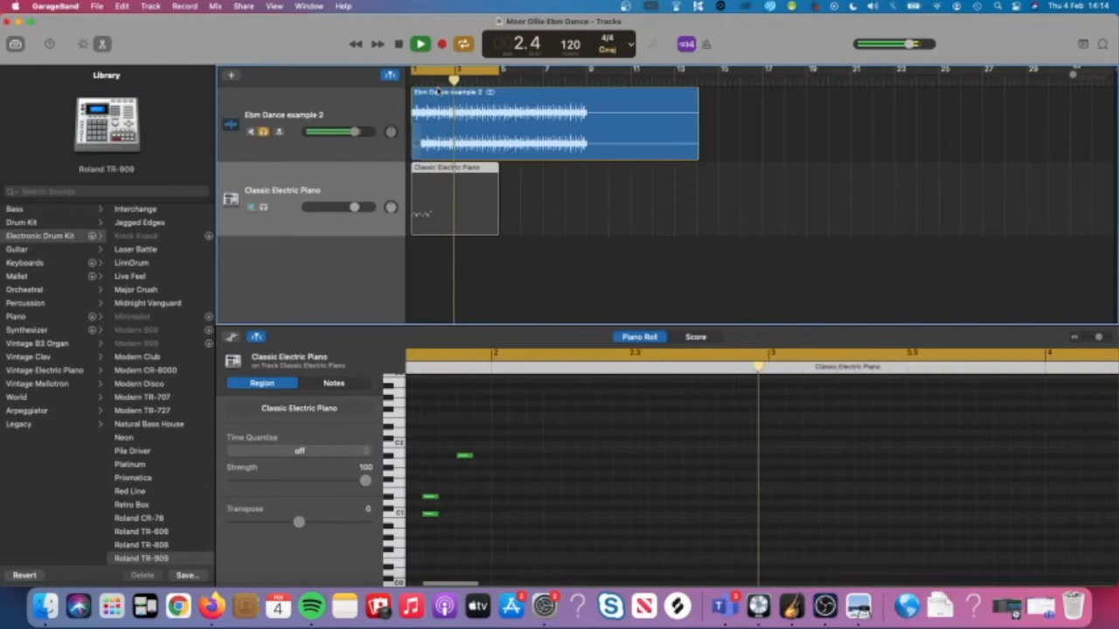
key("space")
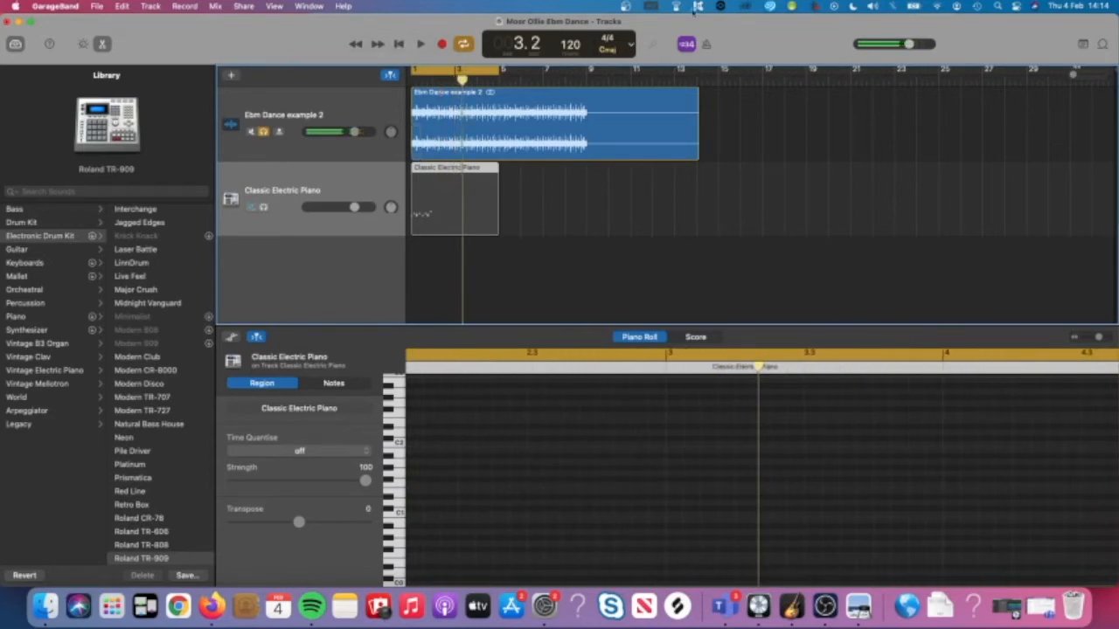
scroll(623, 464, "left", 5)
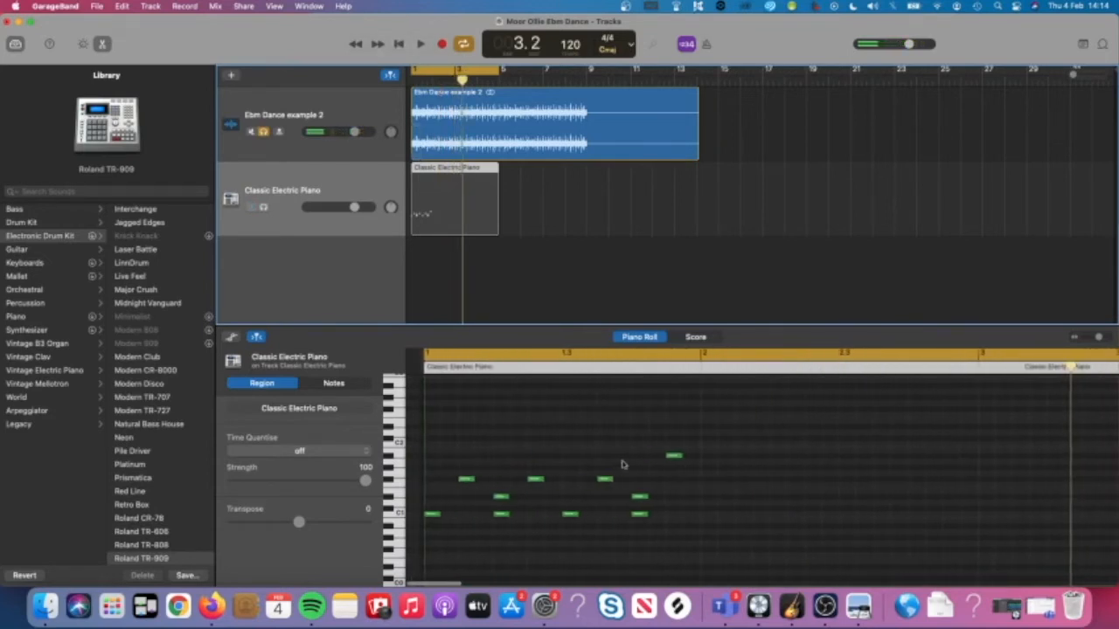
left_click(418, 190)
Shift the beat-2 and beat-4 snare notes onto D1 and replay the pattern.
key("Return")
key("space")
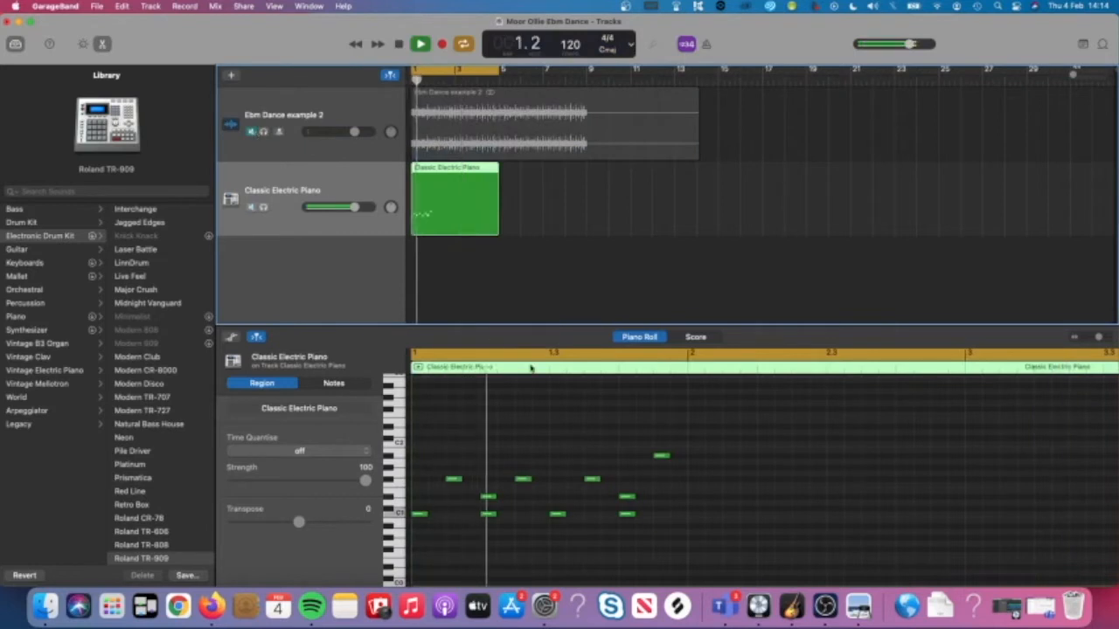
key("space")
left_click_drag(664, 505, 490, 508)
key("space")
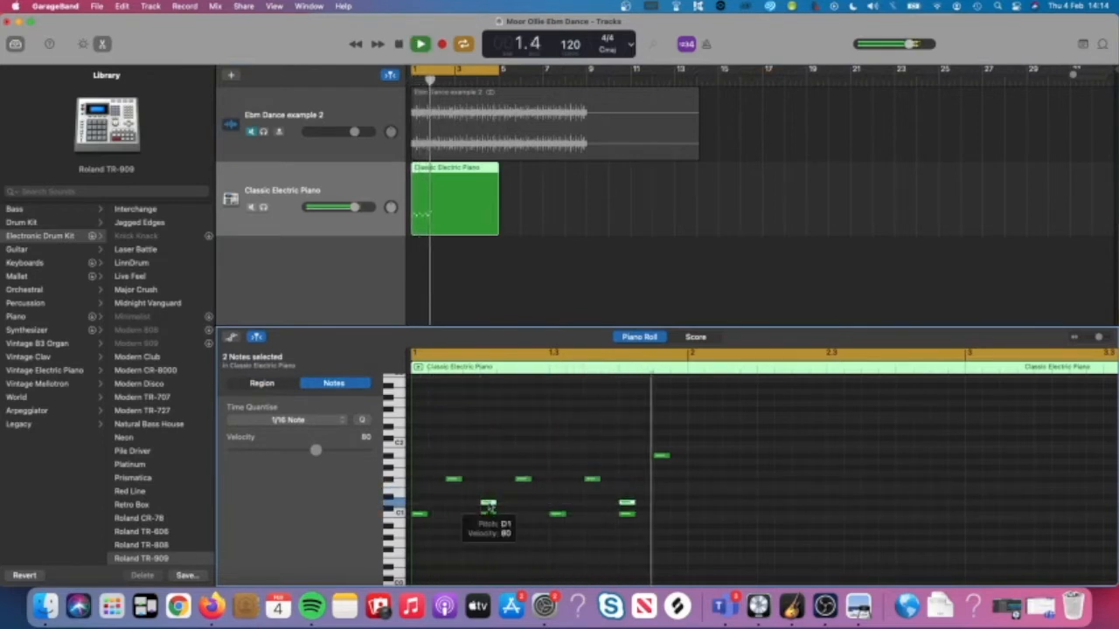
mouse_move(490, 507)
left_mouse_down()
mouse_move(490, 464)
mouse_move(490, 505)
left_mouse_up()
key("space")
key("space")
left_click(489, 494)
key("space")
left_click(489, 505)
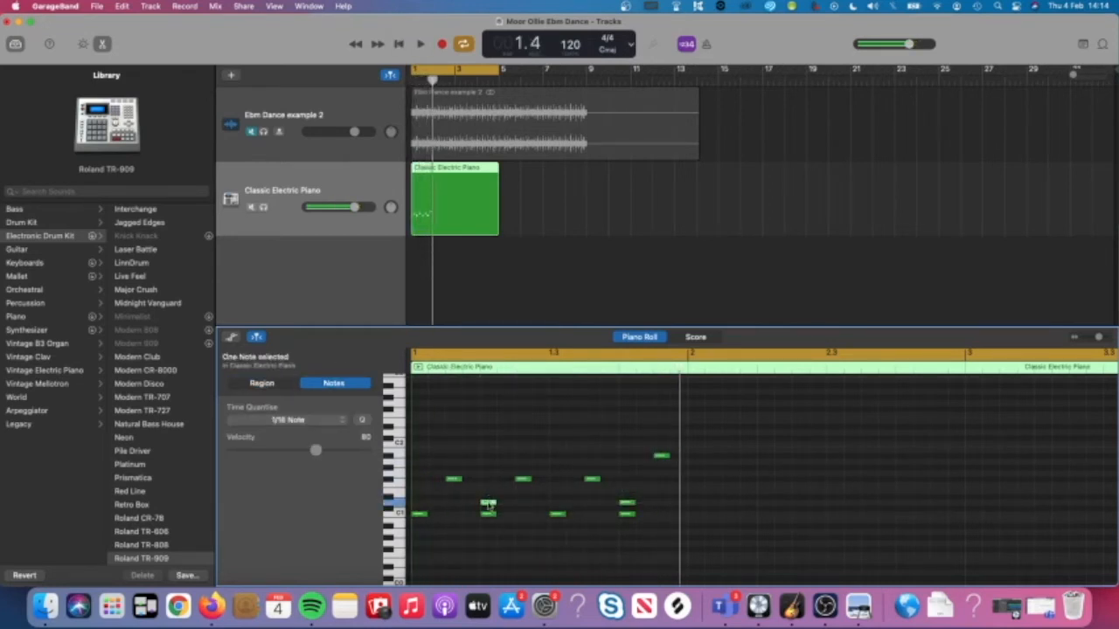
left_click_drag(470, 506, 629, 494)
Check the instructions PDF, then shorten the Classic Electric Piano region to one bar.
left_click(642, 486)
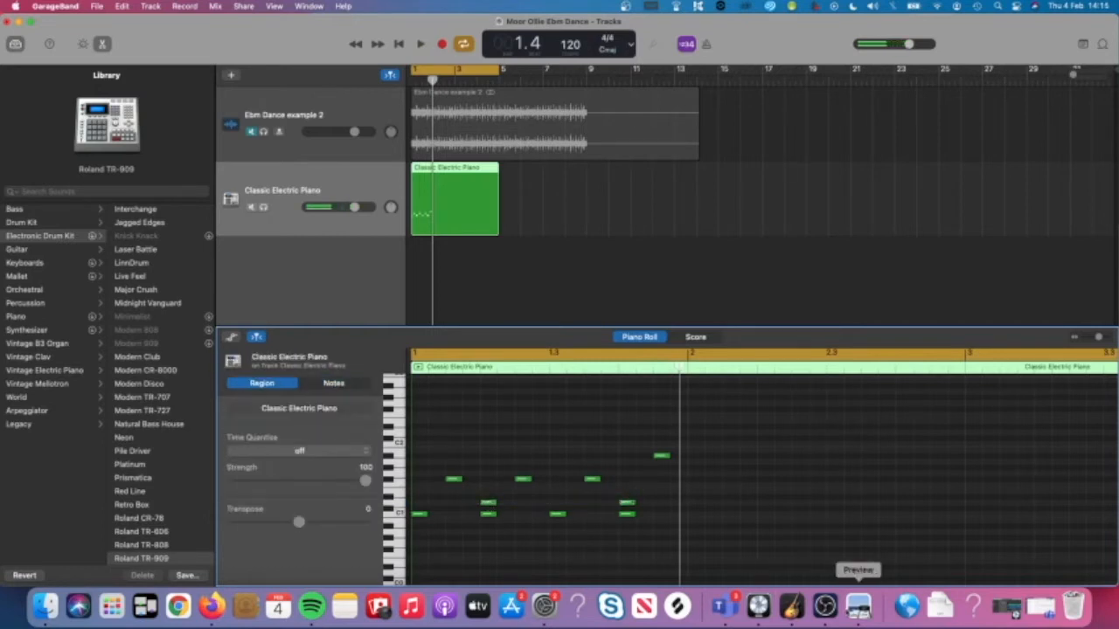
left_click(853, 608)
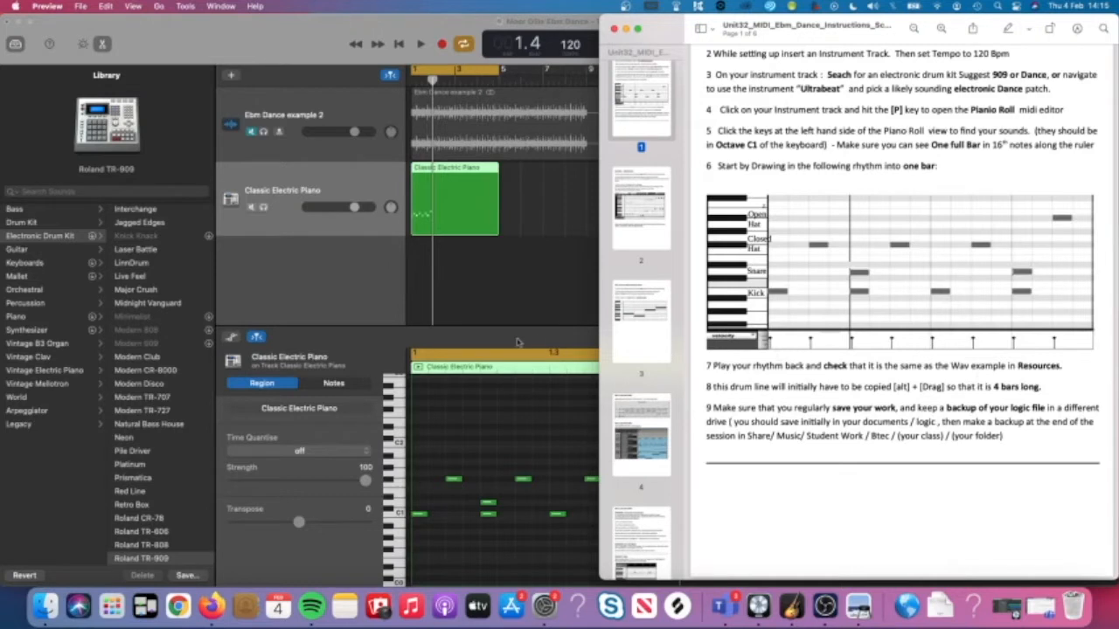
left_click(491, 300)
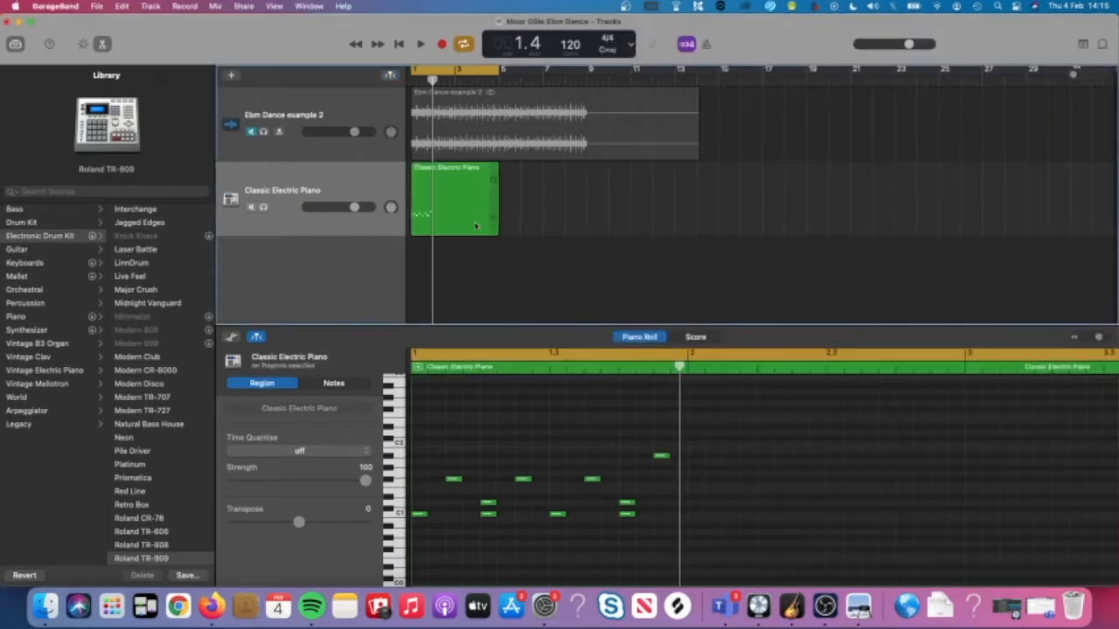
scroll(476, 226, "up", 5)
scroll(477, 226, "down", 3)
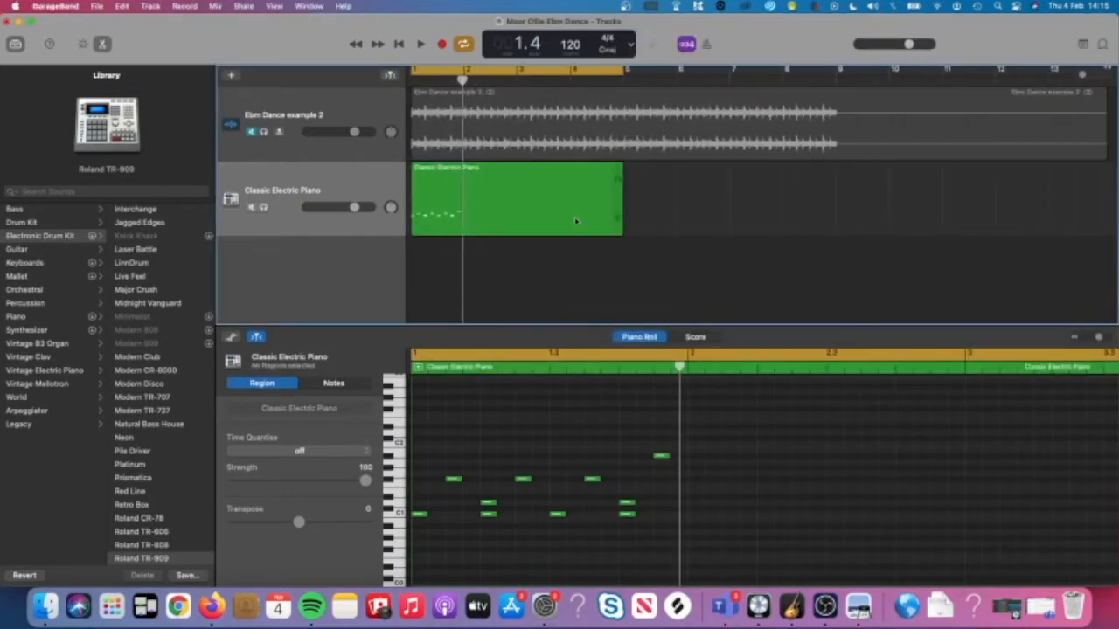
left_click_drag(621, 225, 464, 225)
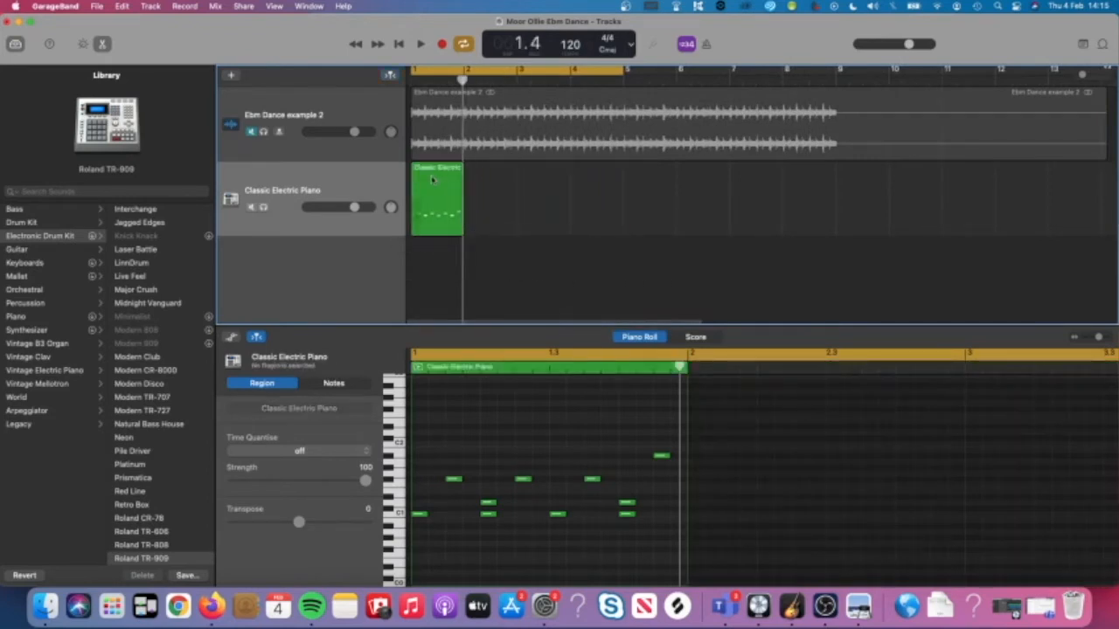
Copy the one-bar region to bars 2, 3 and 4, play it, and bring up the PDF.
left_click_drag(437, 184, 493, 186)
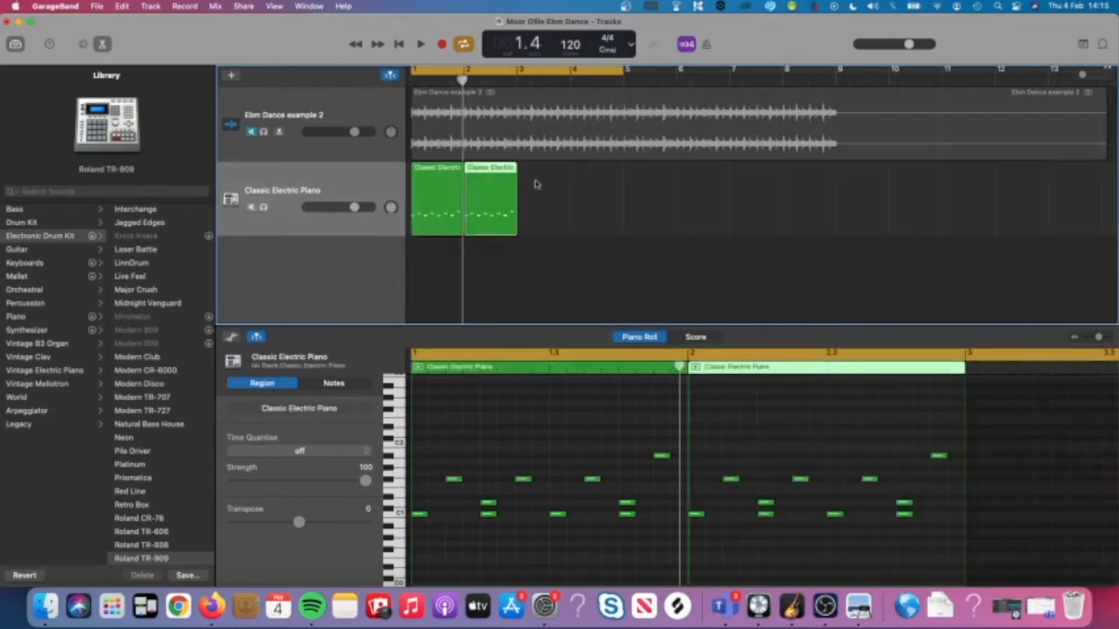
left_click(493, 183)
left_click_drag(491, 184, 541, 190)
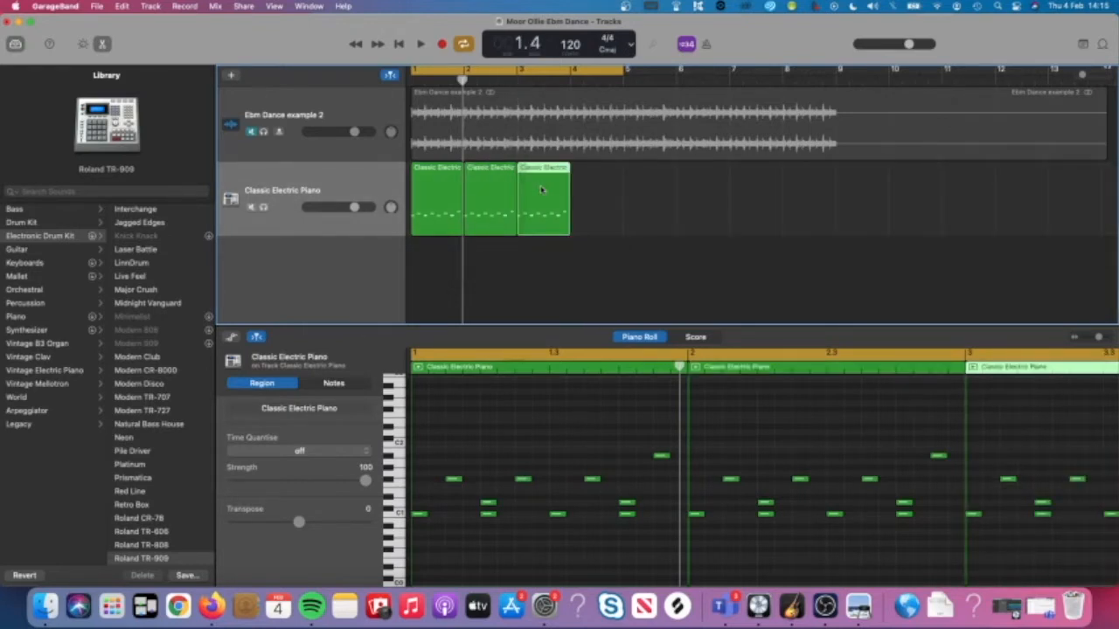
left_click_drag(541, 190, 593, 198)
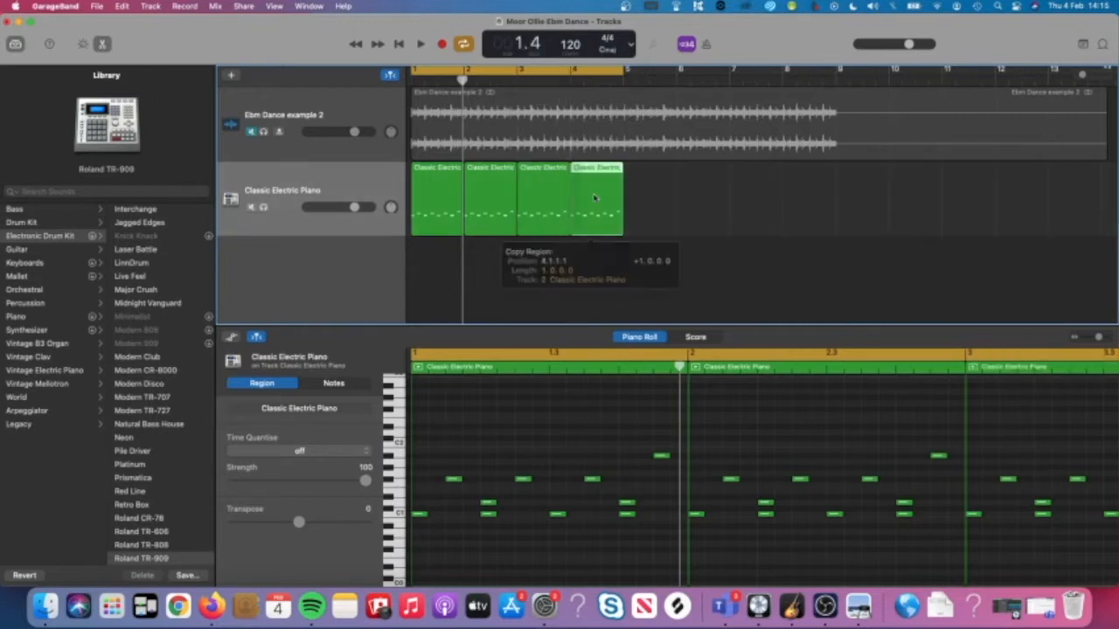
left_click(647, 205)
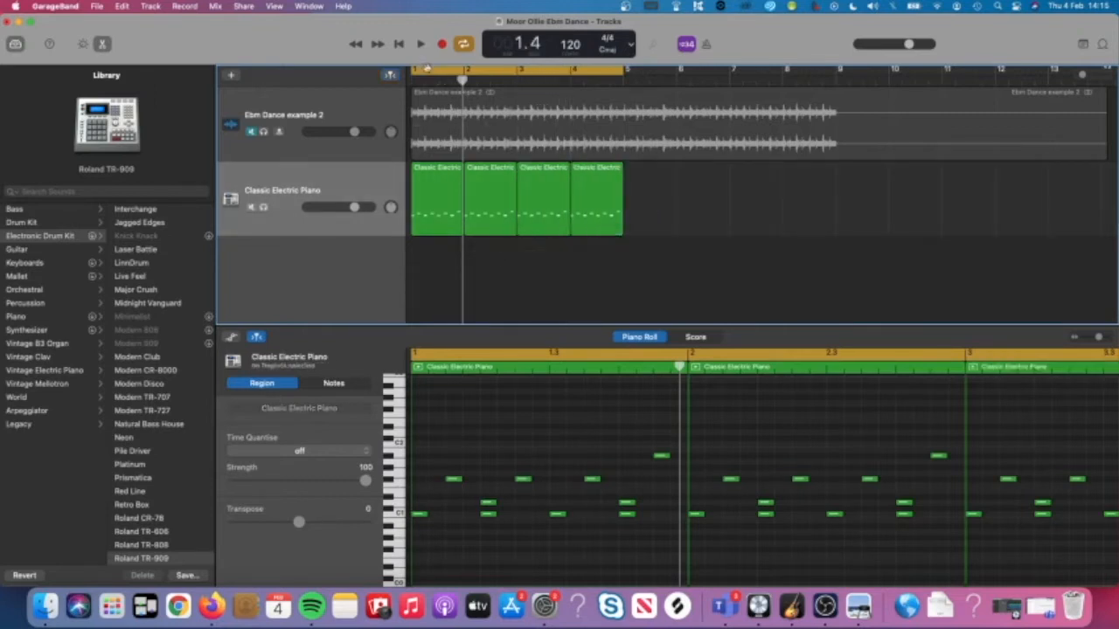
key("space")
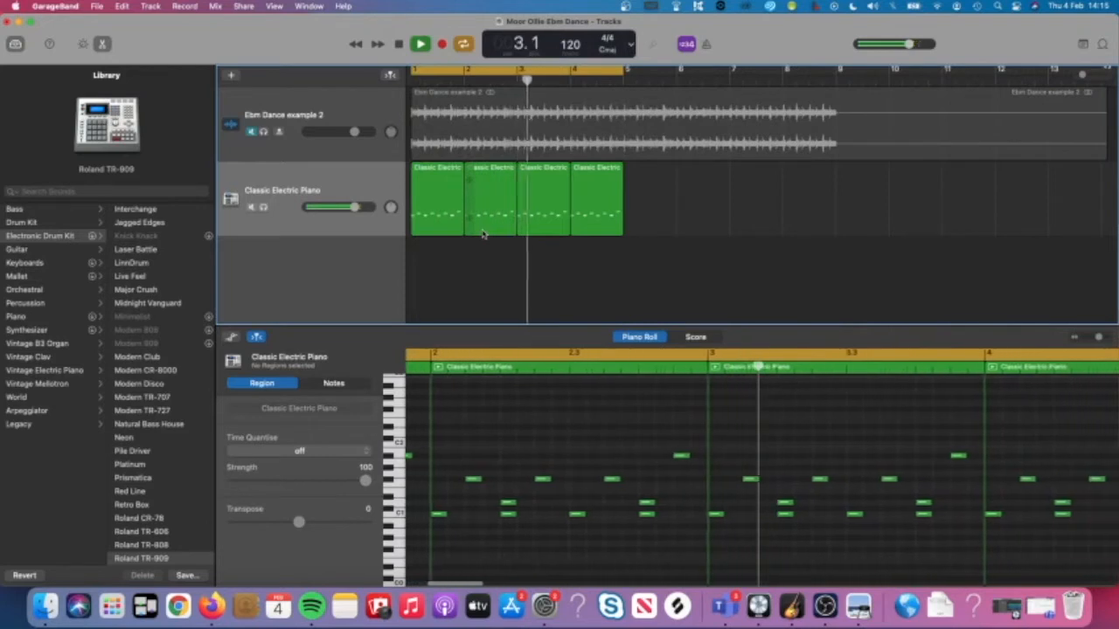
key("space")
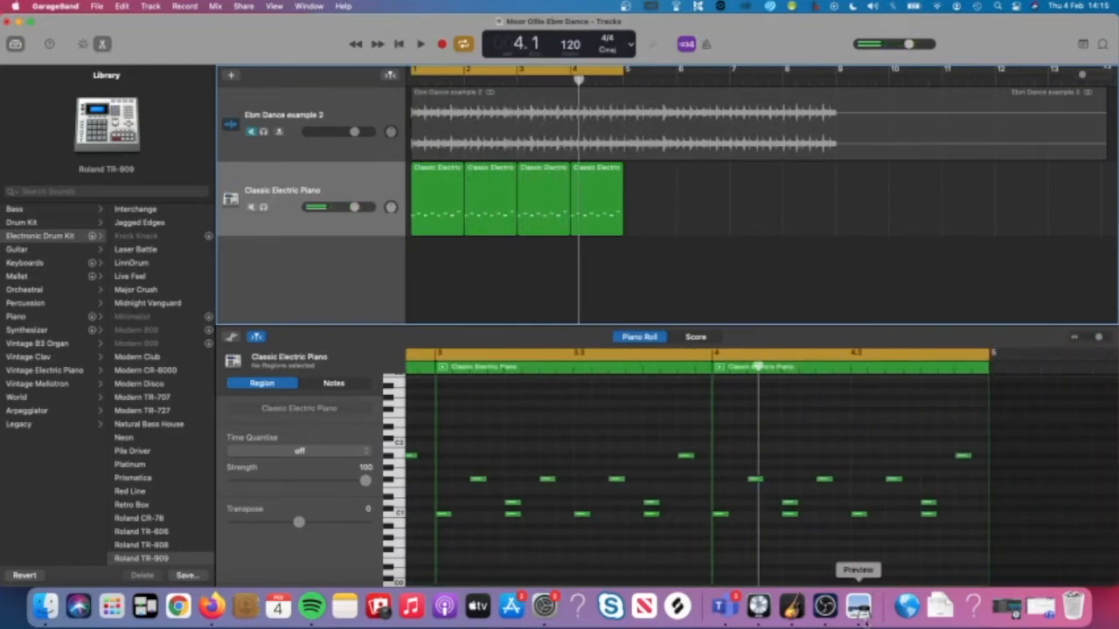
left_click(860, 607)
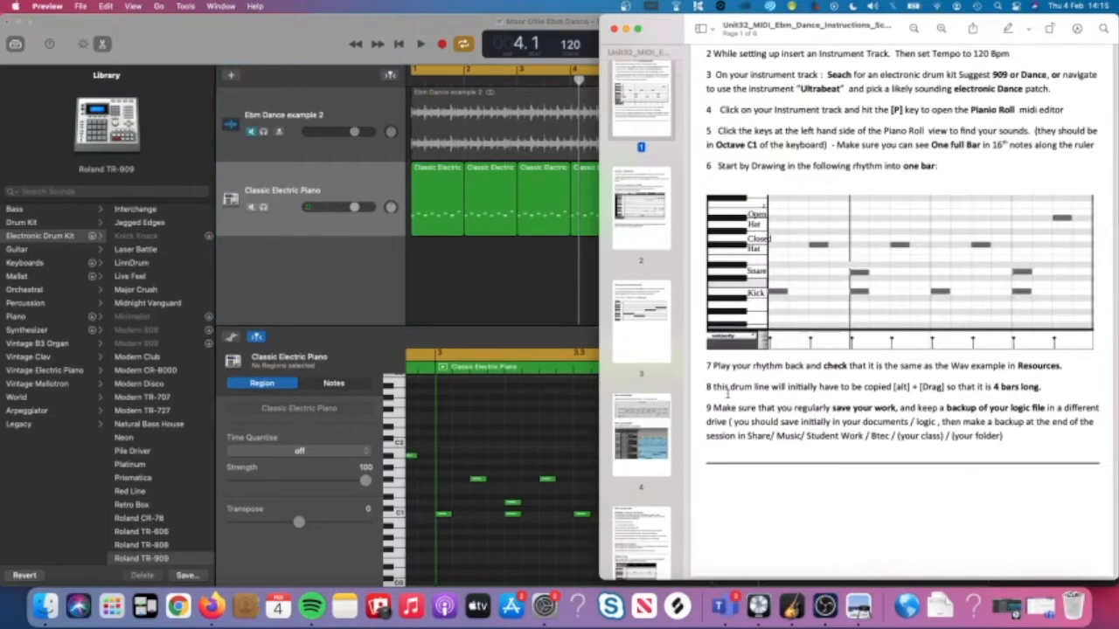
Scroll through the drum steps of the instructions PDF, then return to GarageBand.
scroll(727, 394, "down", 2)
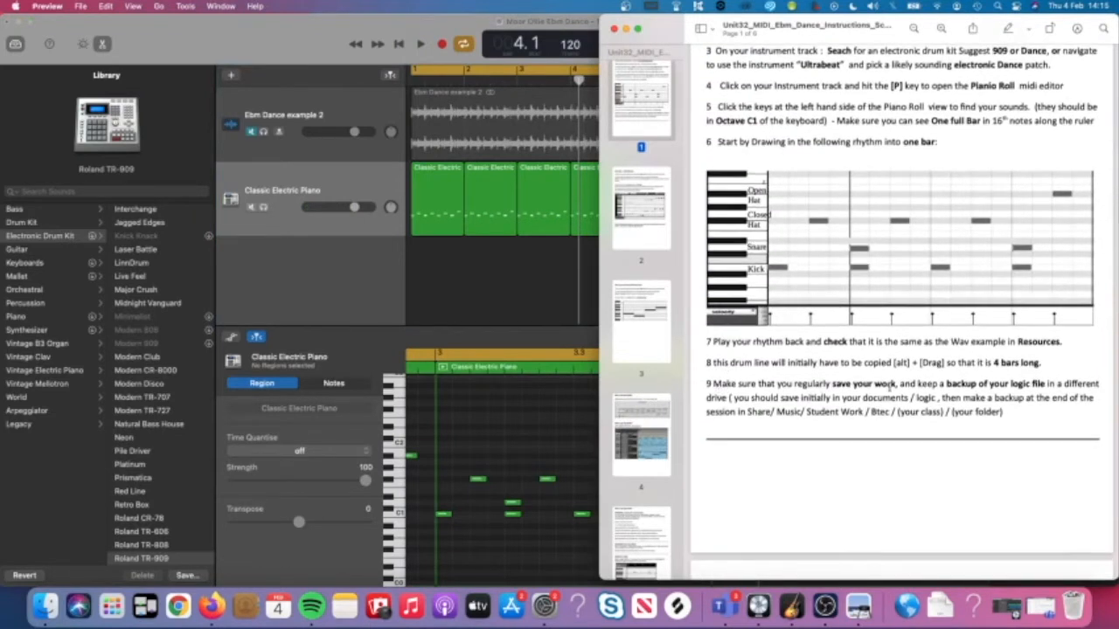
scroll(888, 388, "down", 1)
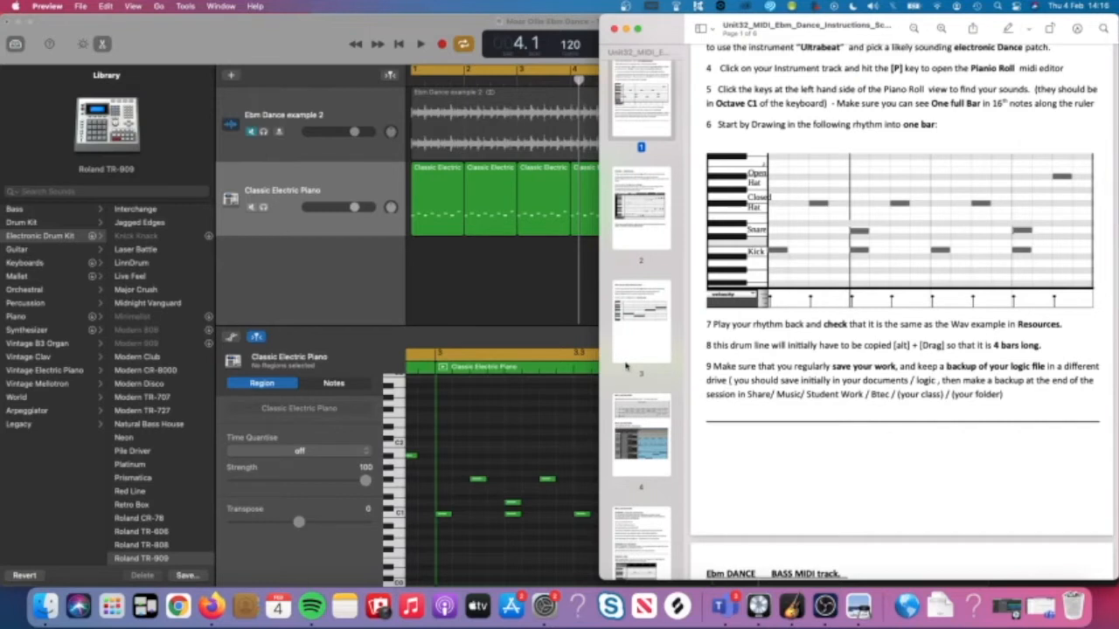
left_click(497, 306)
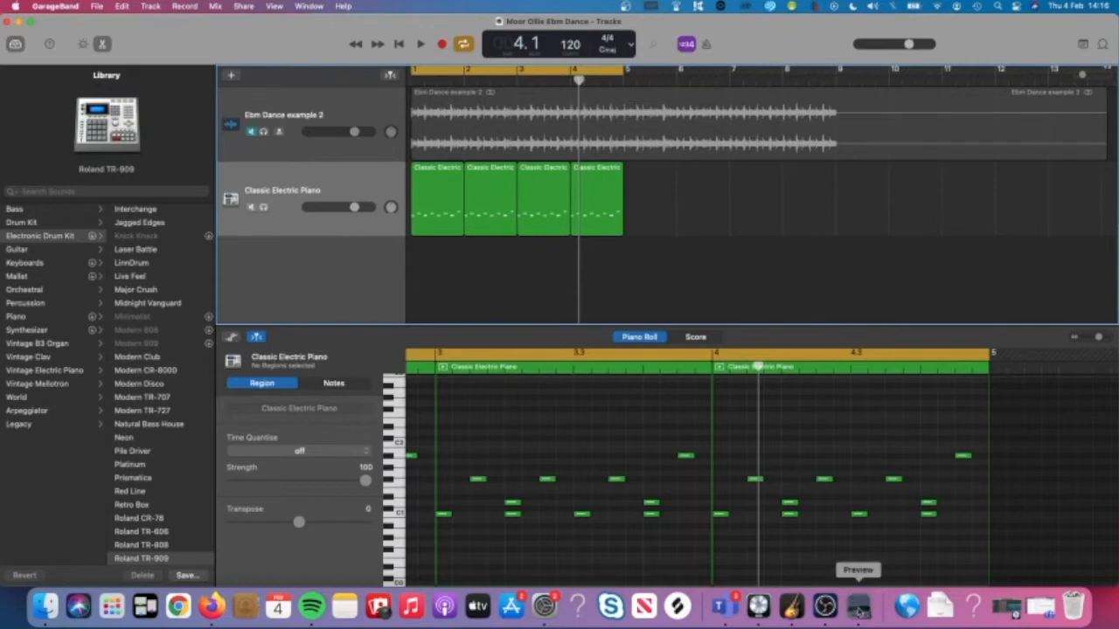
Bring the Ebm Dance instructions PDF in Preview to the front.
left_click(858, 606)
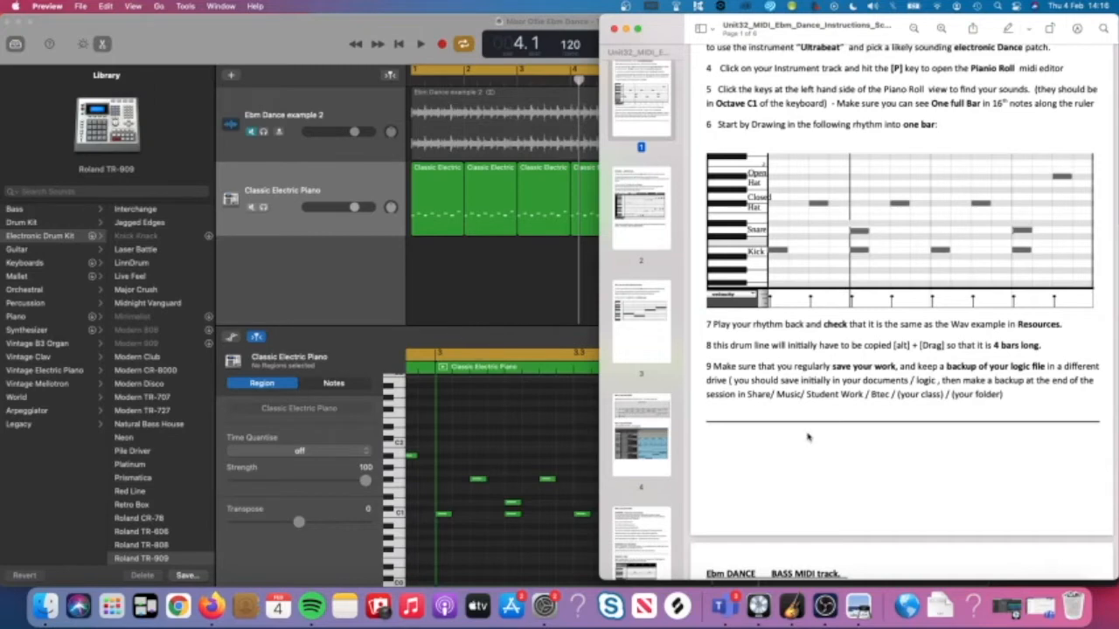
Scroll the PDF down to the Ebm DANCE BASS MIDI track section, then return to GarageBand.
scroll(808, 437, "down", 5)
scroll(808, 436, "down", 3)
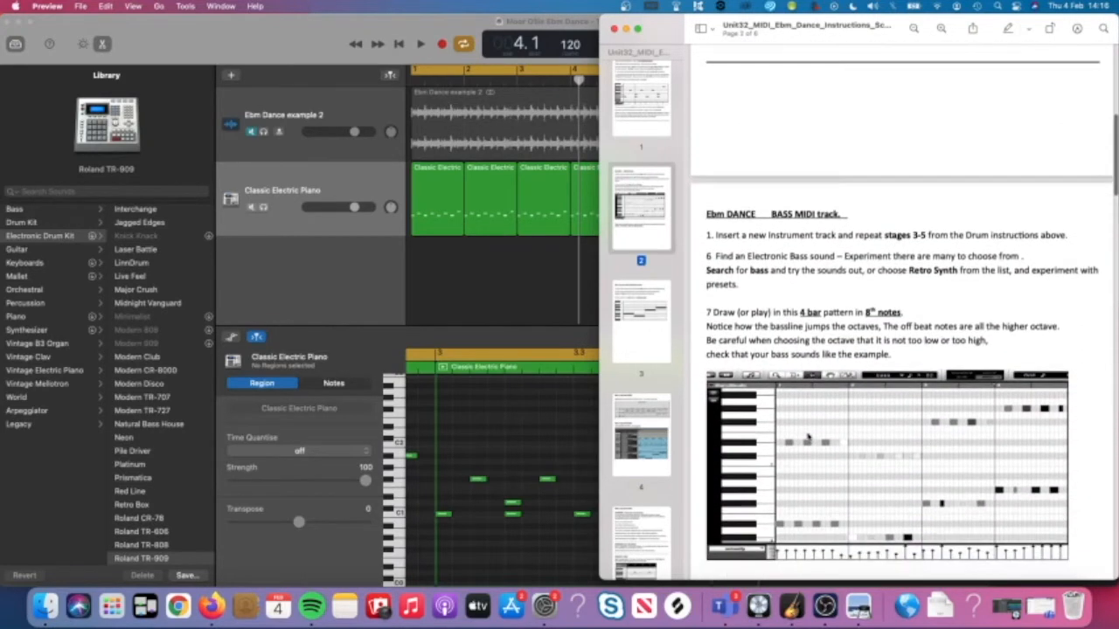
scroll(808, 436, "down", 2)
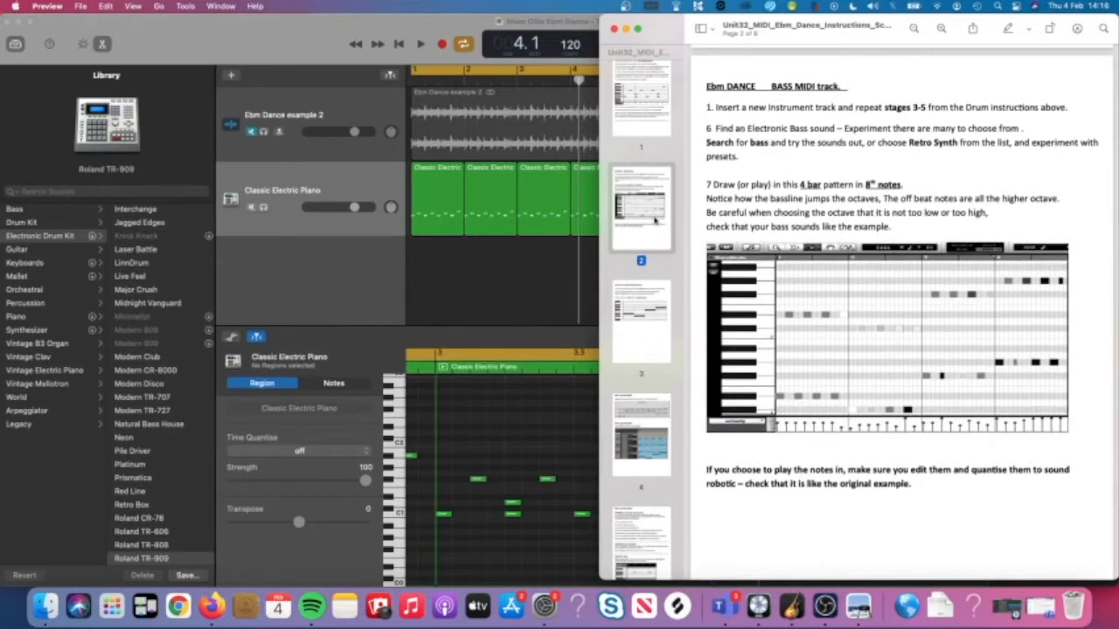
left_click(516, 301)
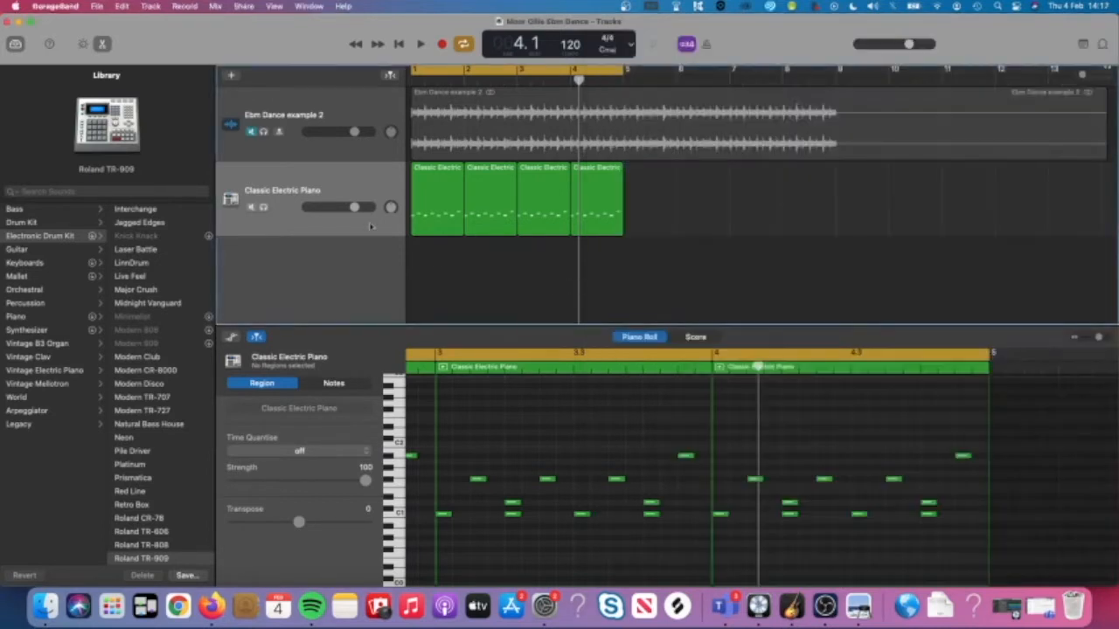
Add a new Software Instrument track to the project.
left_click(313, 184)
left_click(231, 77)
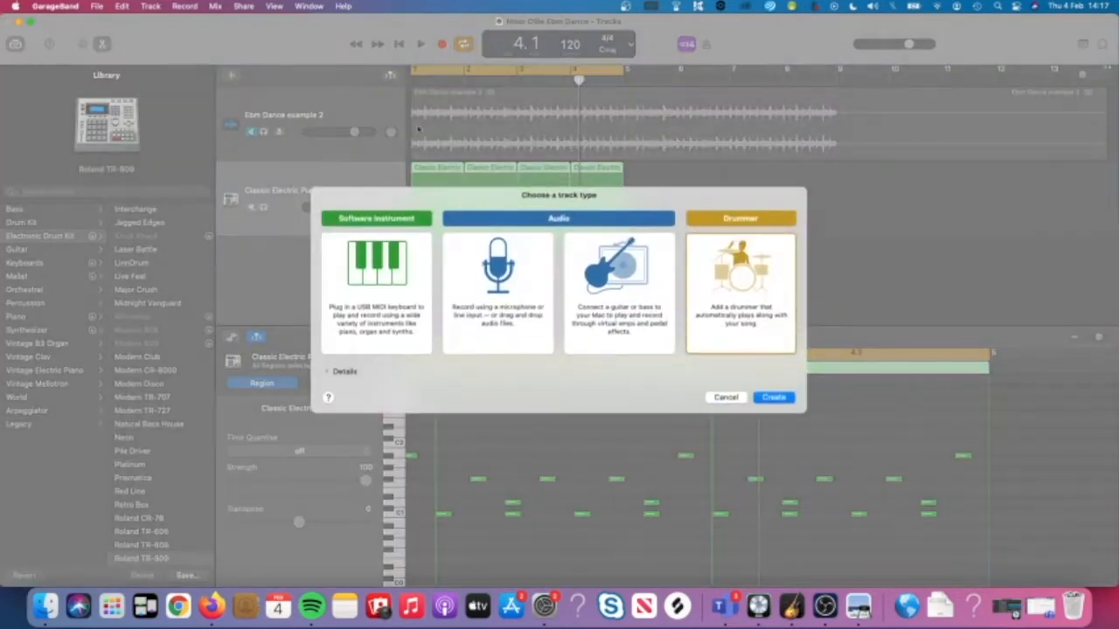
left_click(409, 272)
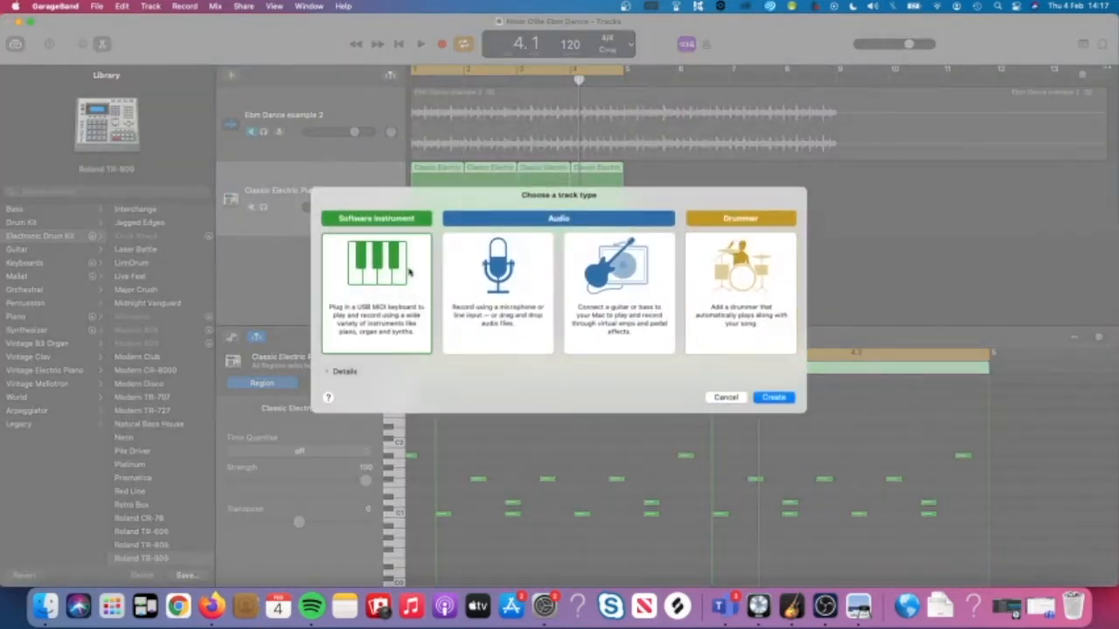
key("Return")
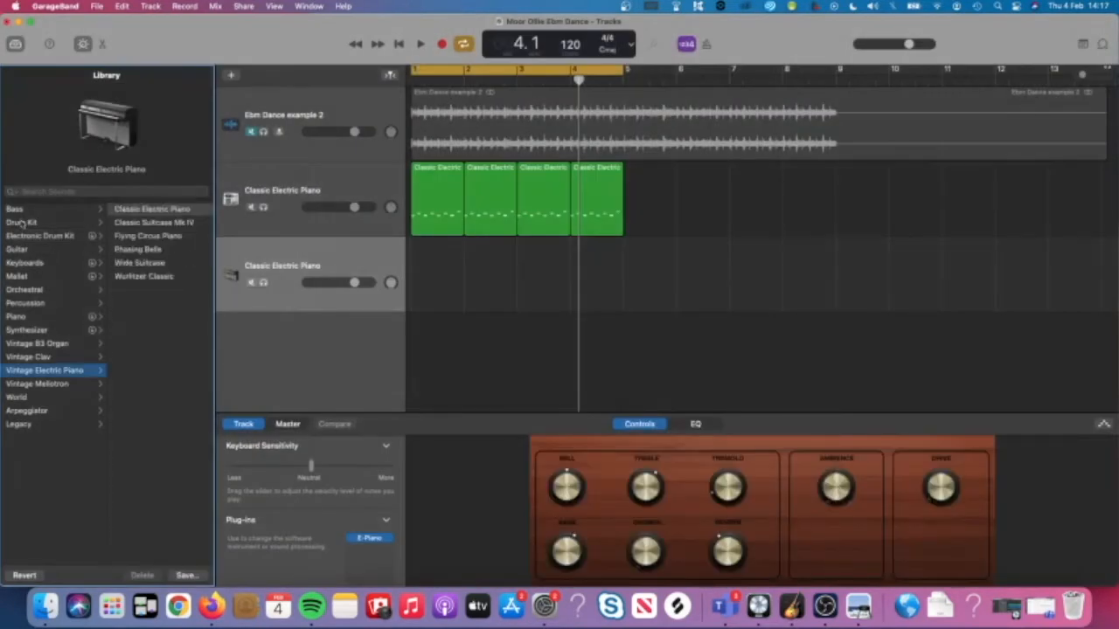
Search the Library for 'bass' and load the Analog Bass Sequence sound.
left_click(17, 209)
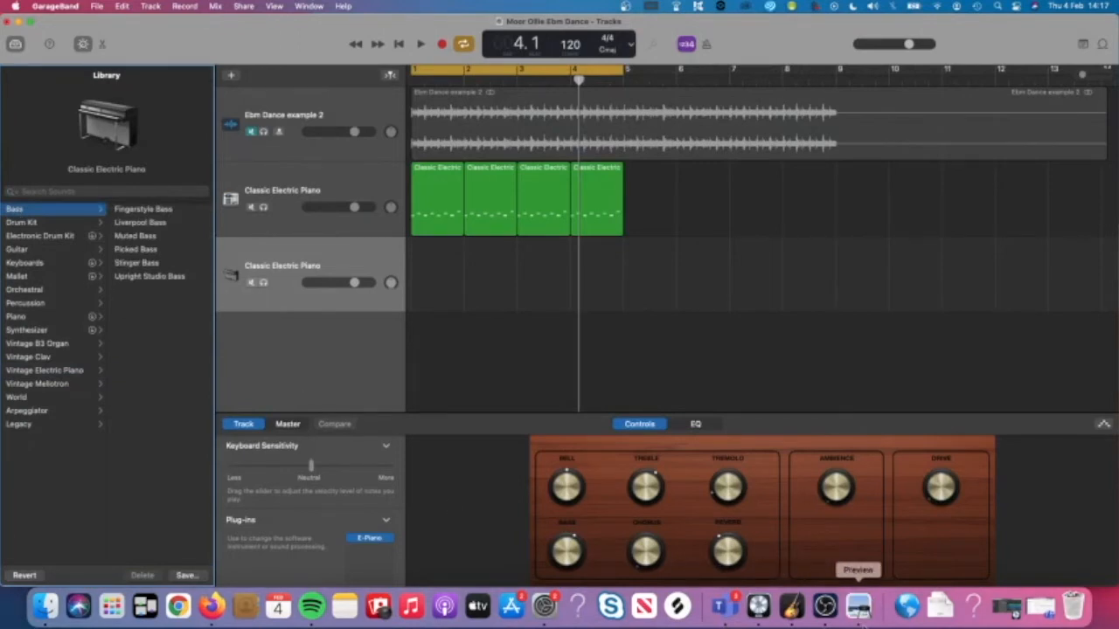
left_click(858, 605)
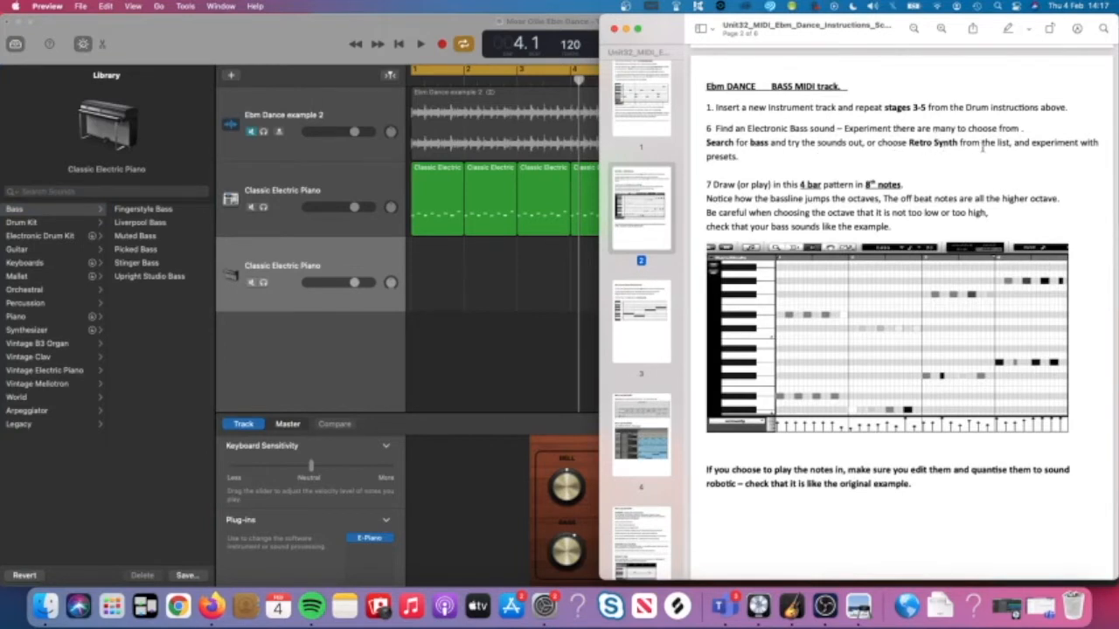
left_click(511, 316)
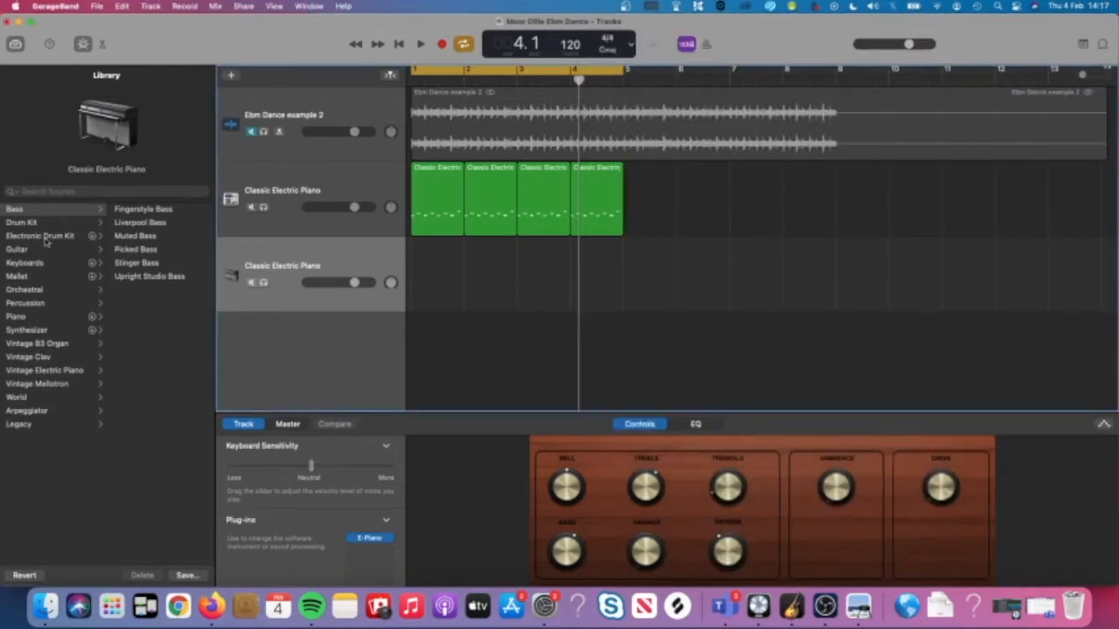
left_click(68, 192)
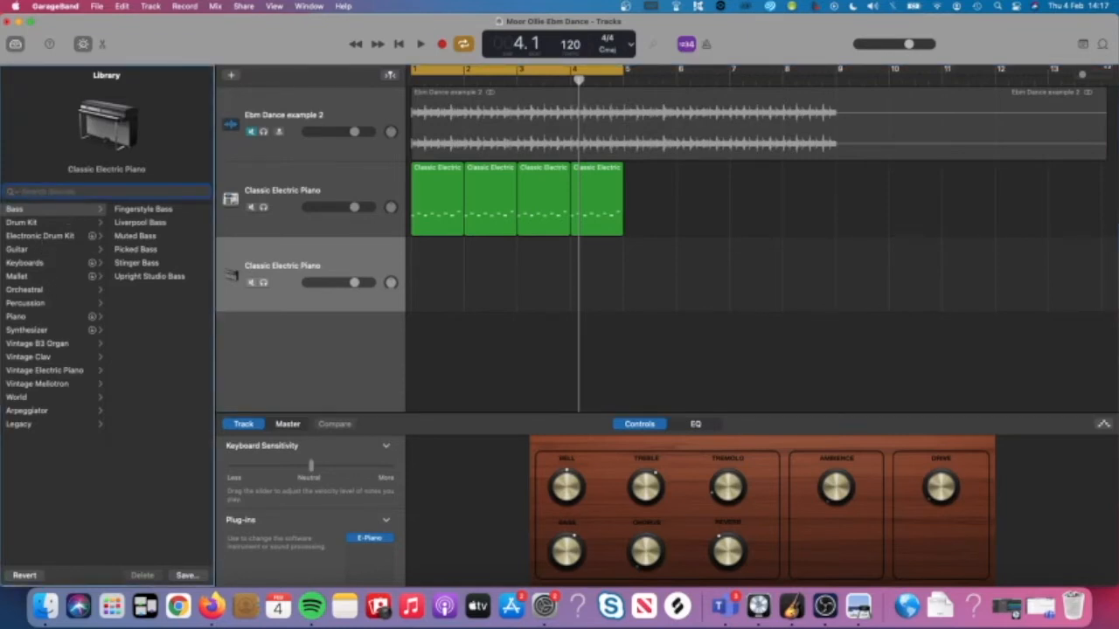
type("bass")
scroll(76, 312, "down", 12)
scroll(76, 312, "up", 12)
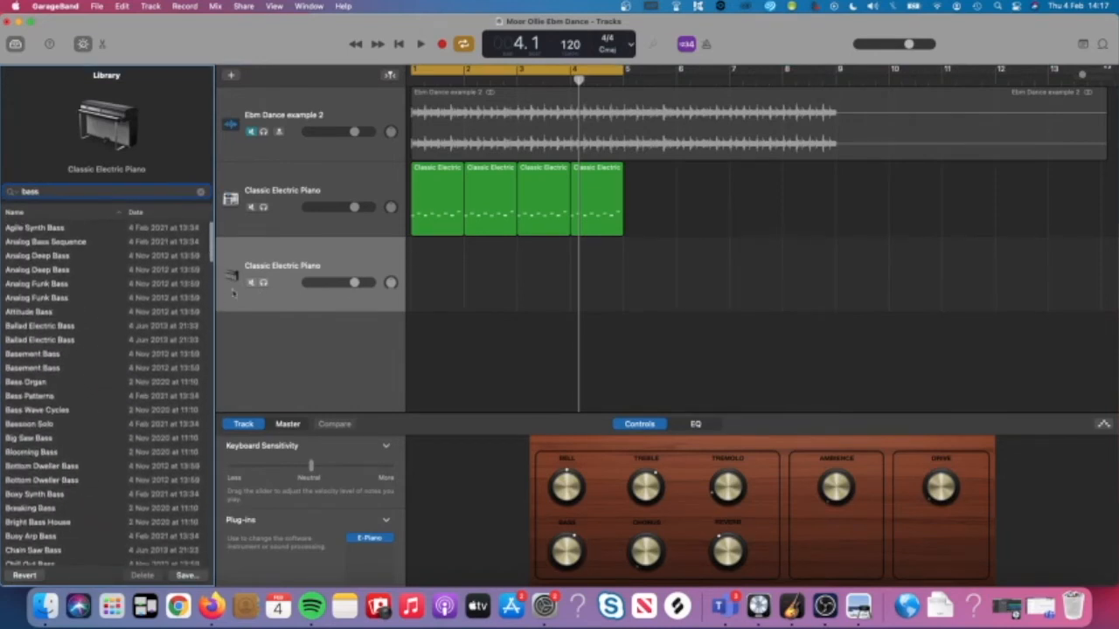
left_click(42, 243)
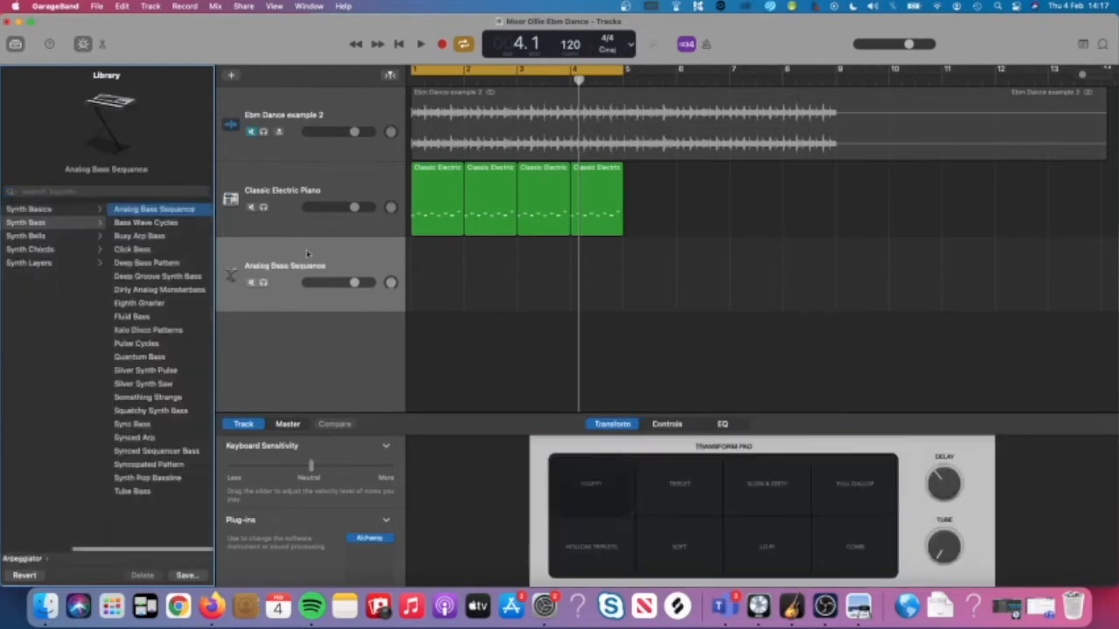
Create an empty MIDI region at bar 1 on the bass lane and draw a C1 note at its start.
right_click(427, 280)
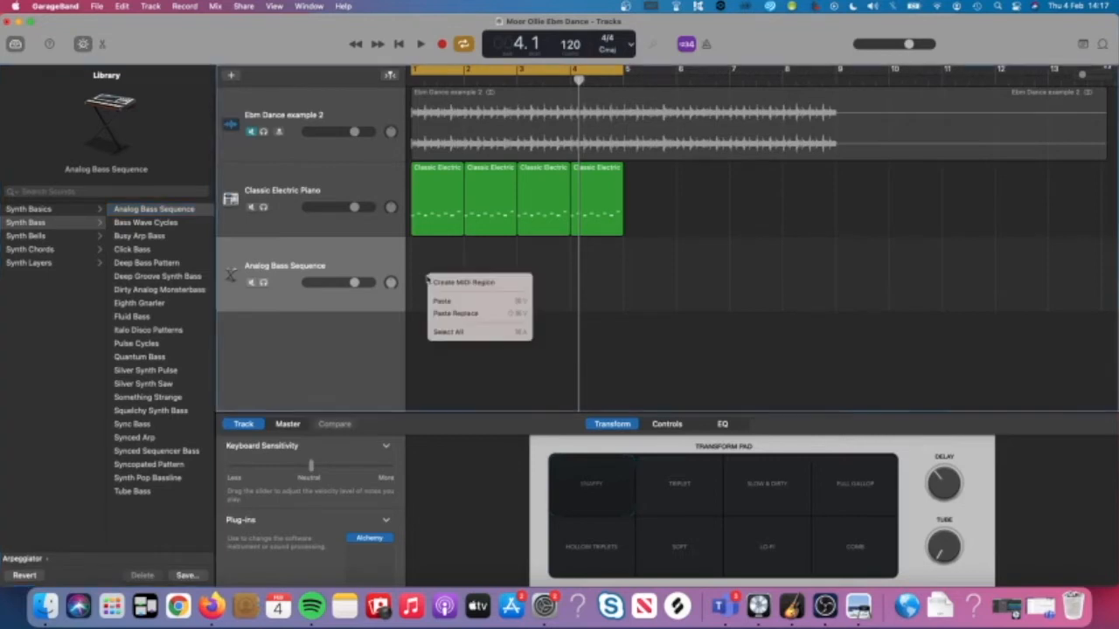
left_click(431, 261)
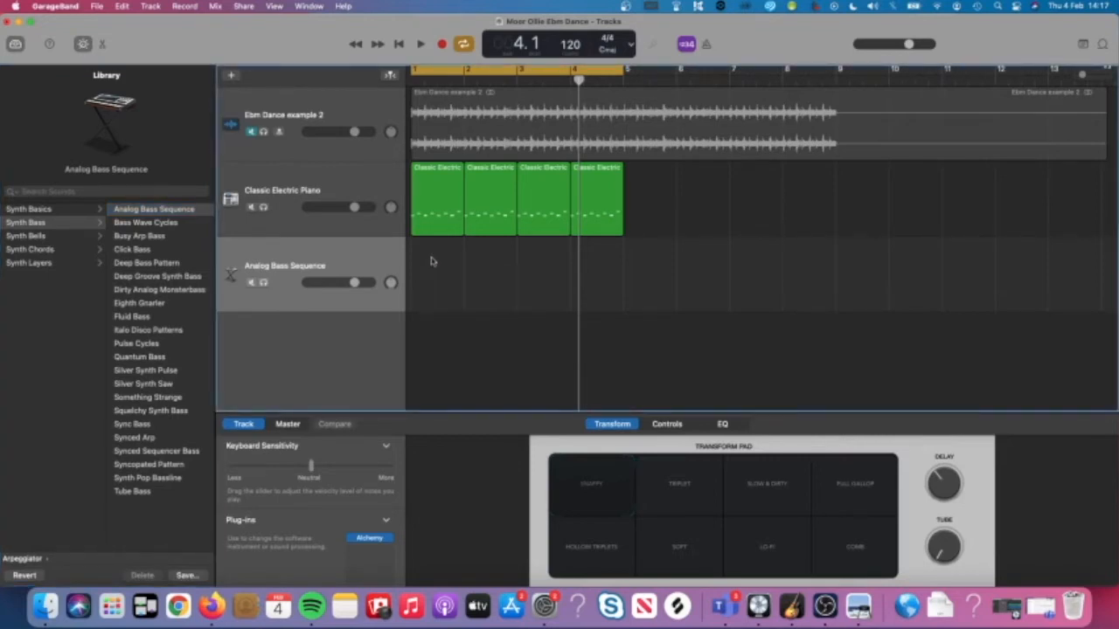
right_click(431, 261)
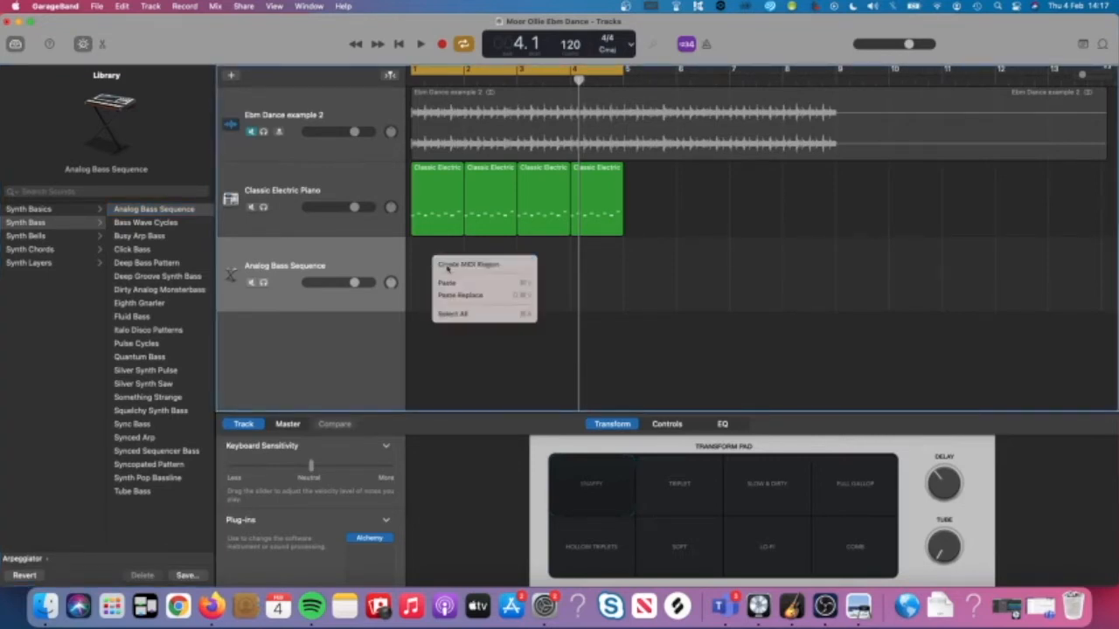
left_click(441, 259)
double_click(433, 278)
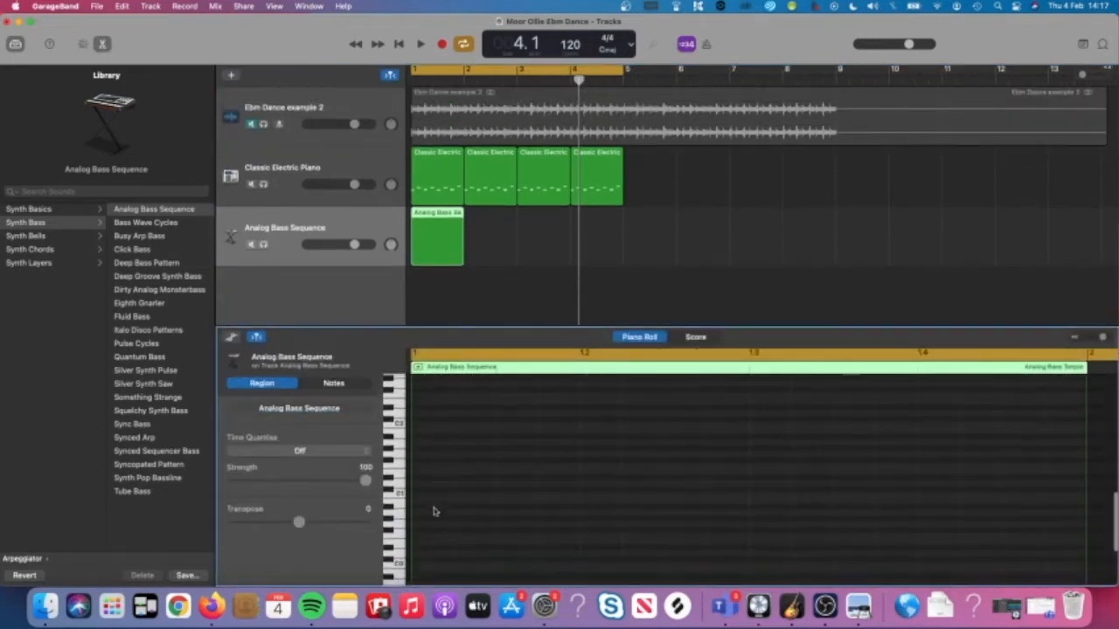
left_click(423, 489, "super")
left_click(421, 490)
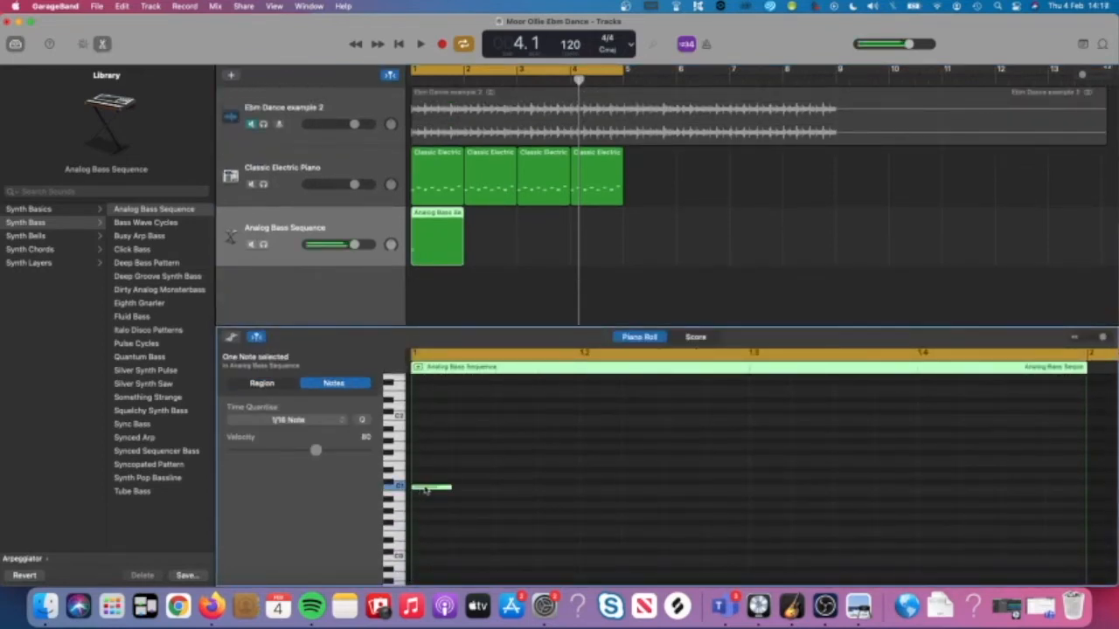
left_click(425, 488)
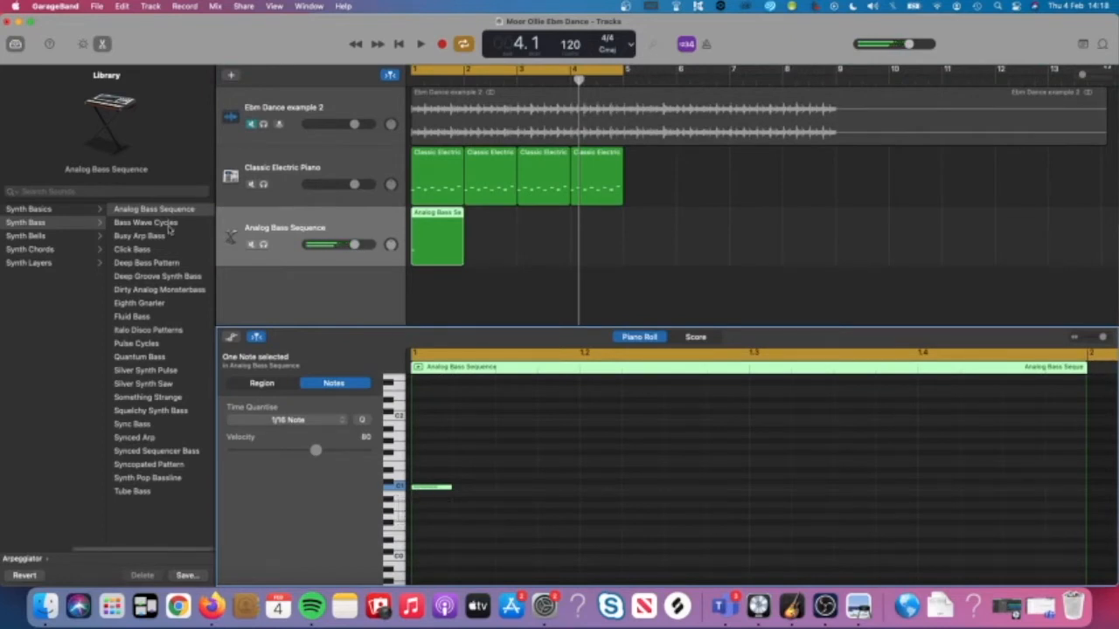
scroll(79, 232, "left", 3)
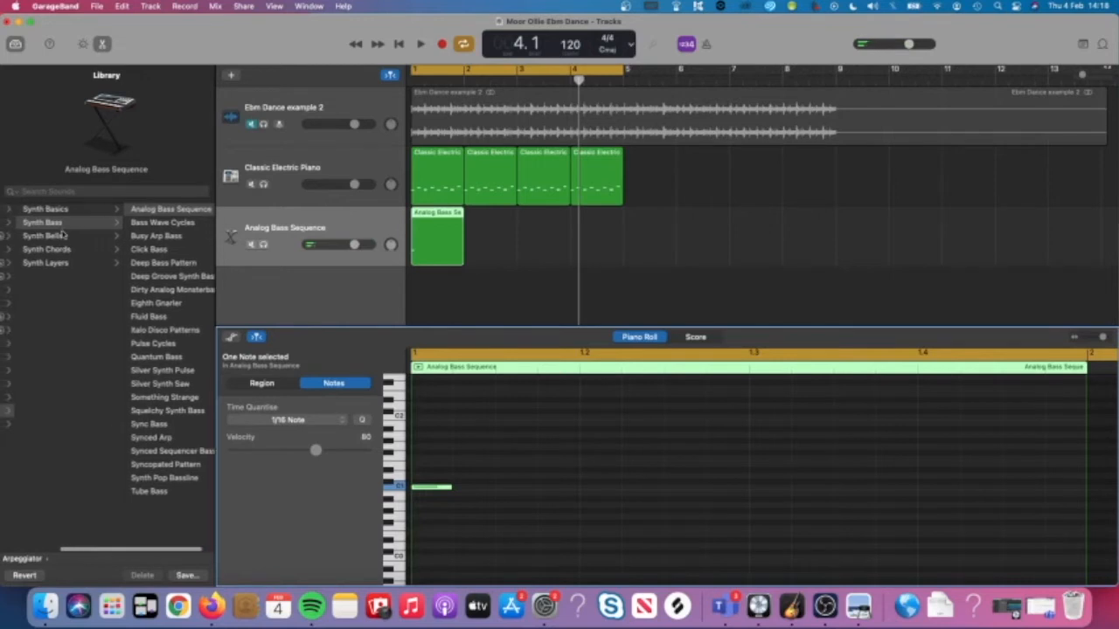
Audition the bass note with the Bass Wave Cycles and Busy Arp Bass sounds.
left_click(158, 224)
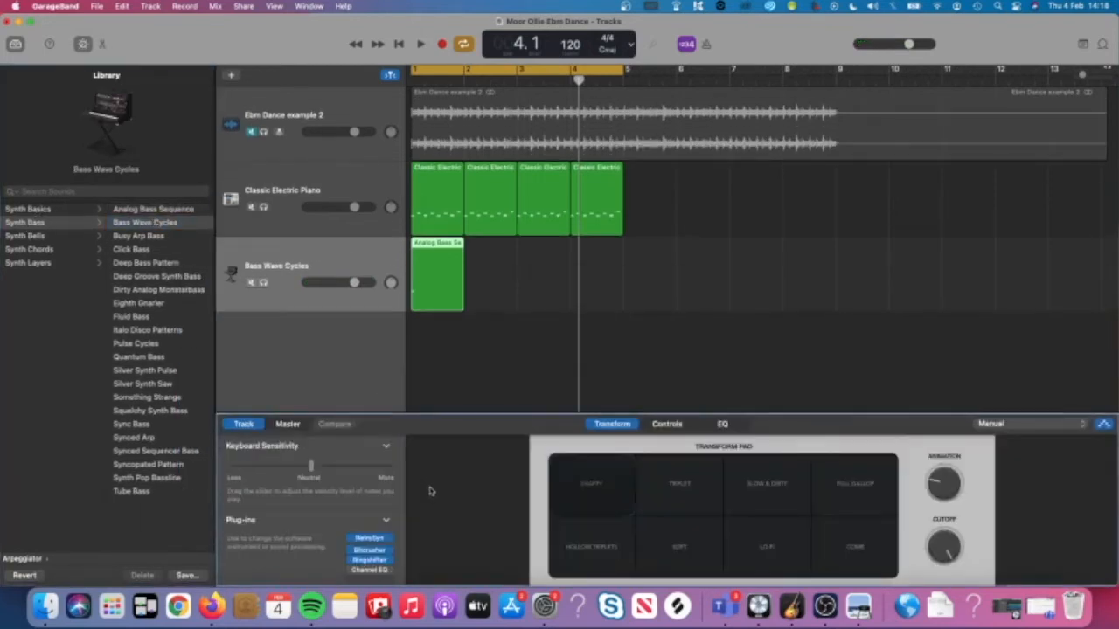
double_click(439, 277)
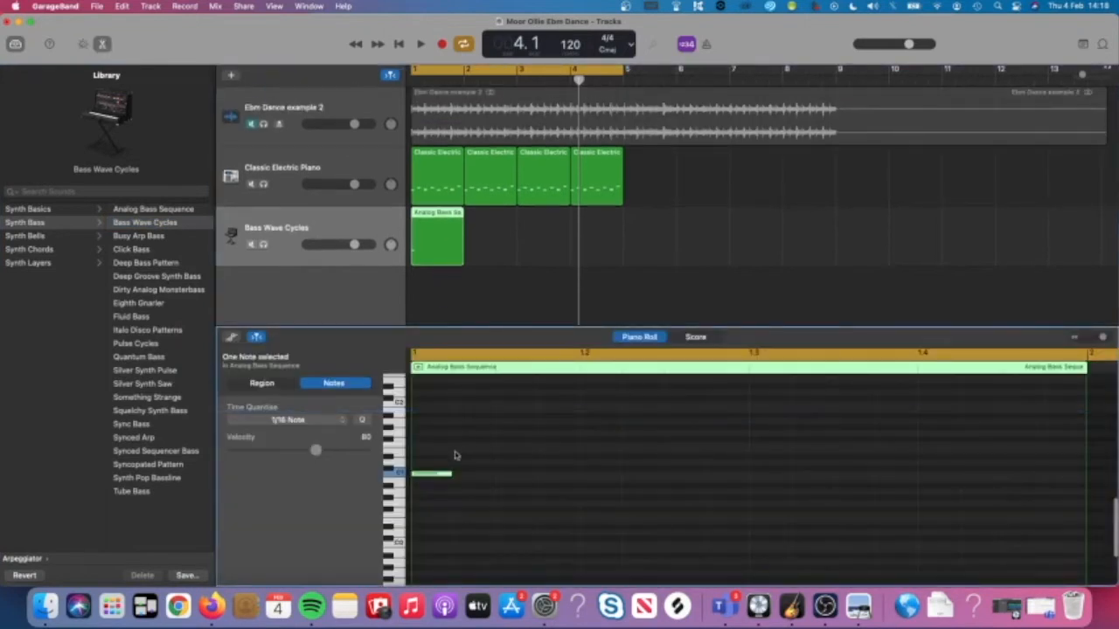
left_click(436, 474)
left_click(152, 238)
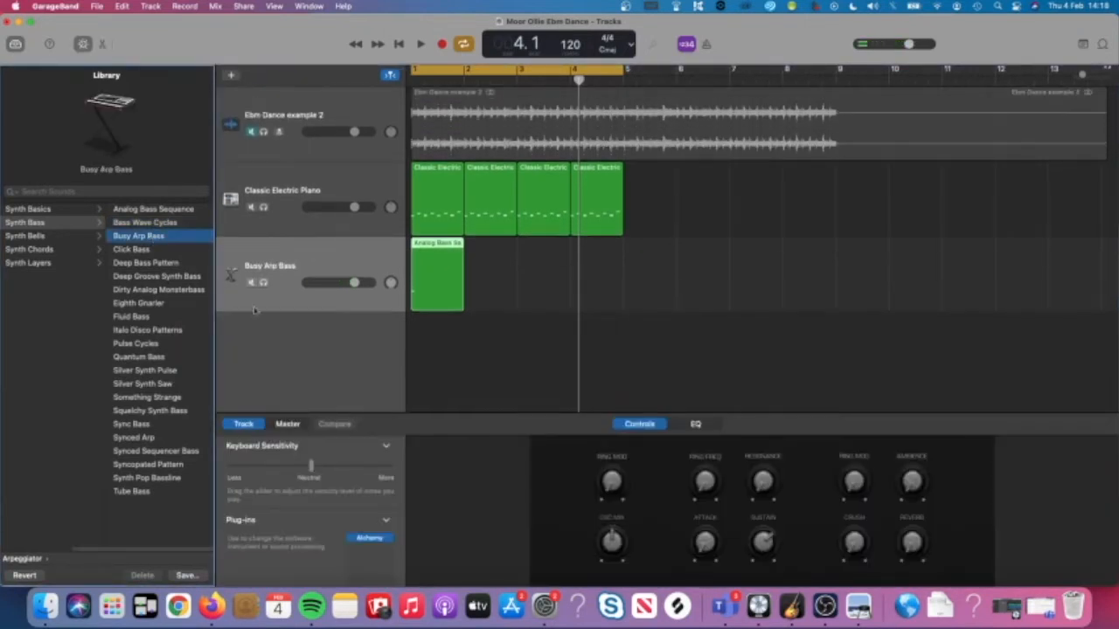
double_click(439, 244)
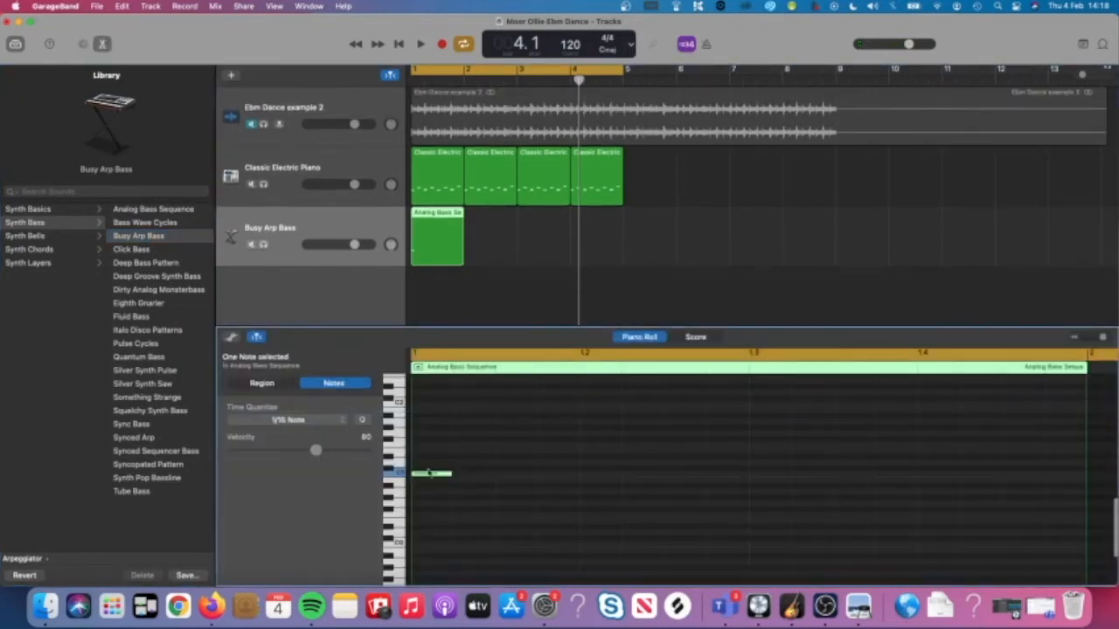
left_click(427, 475)
Load Synth Pop Bassline, audition it, and raise the bass note seven semitones.
left_click(162, 481)
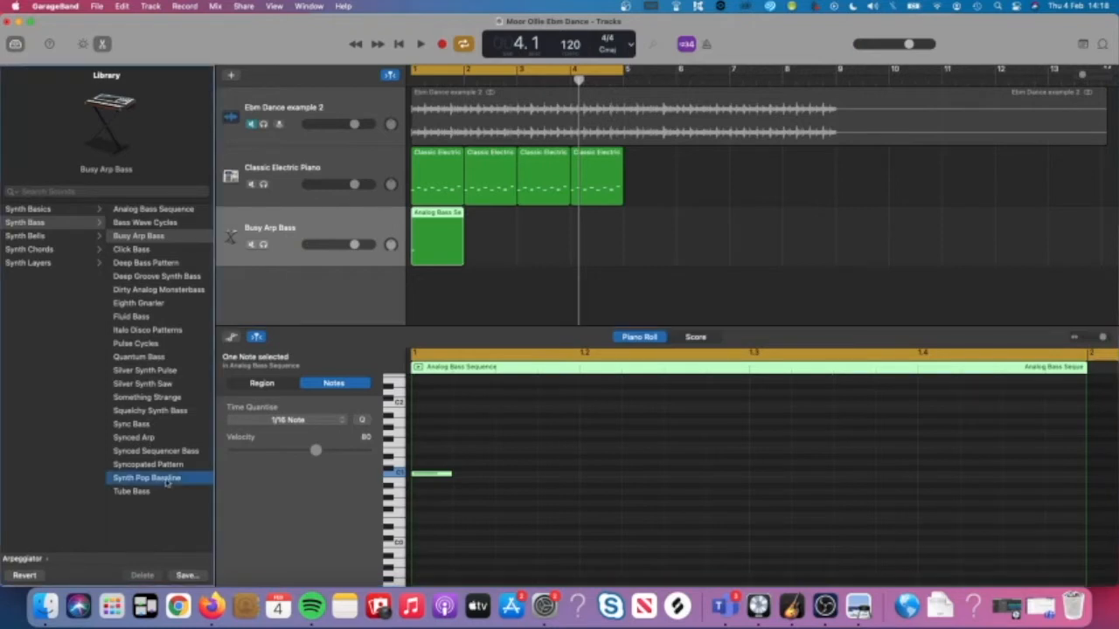
key("b")
double_click(456, 272)
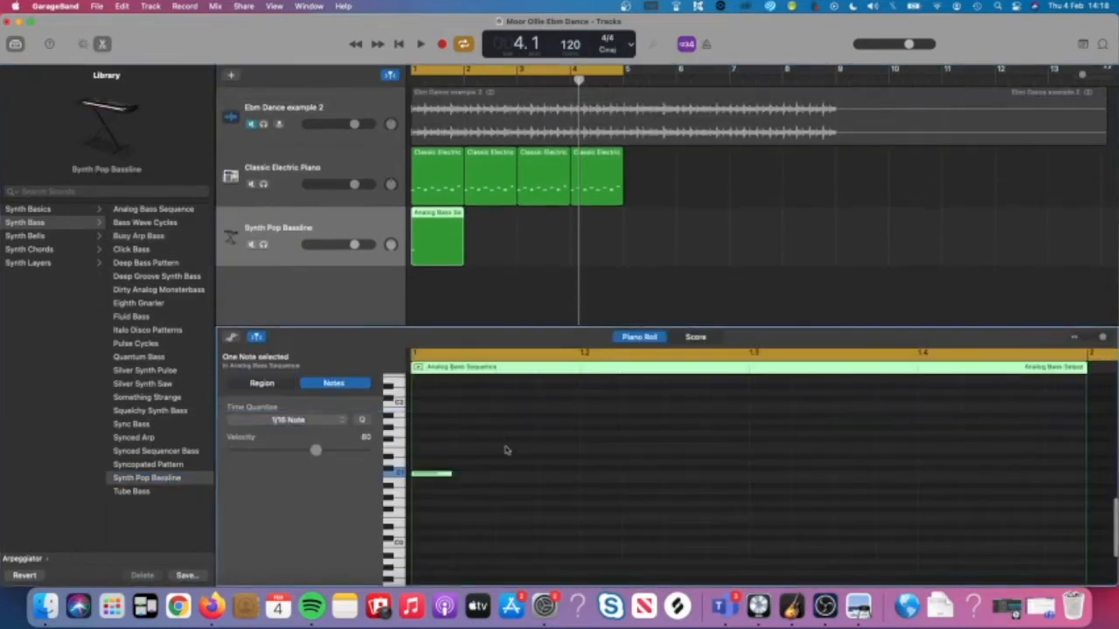
left_click(441, 475)
left_click_drag(442, 476, 431, 441)
Audition the bass note with the Syncopated Pattern and Fluid Bass sounds.
left_click(146, 464)
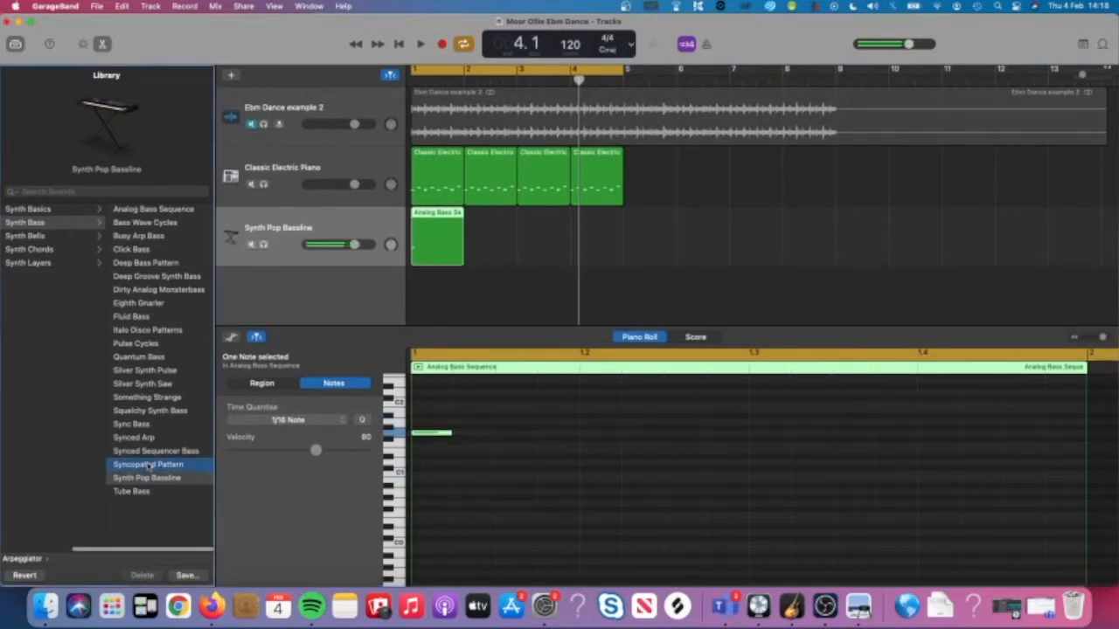
double_click(455, 274)
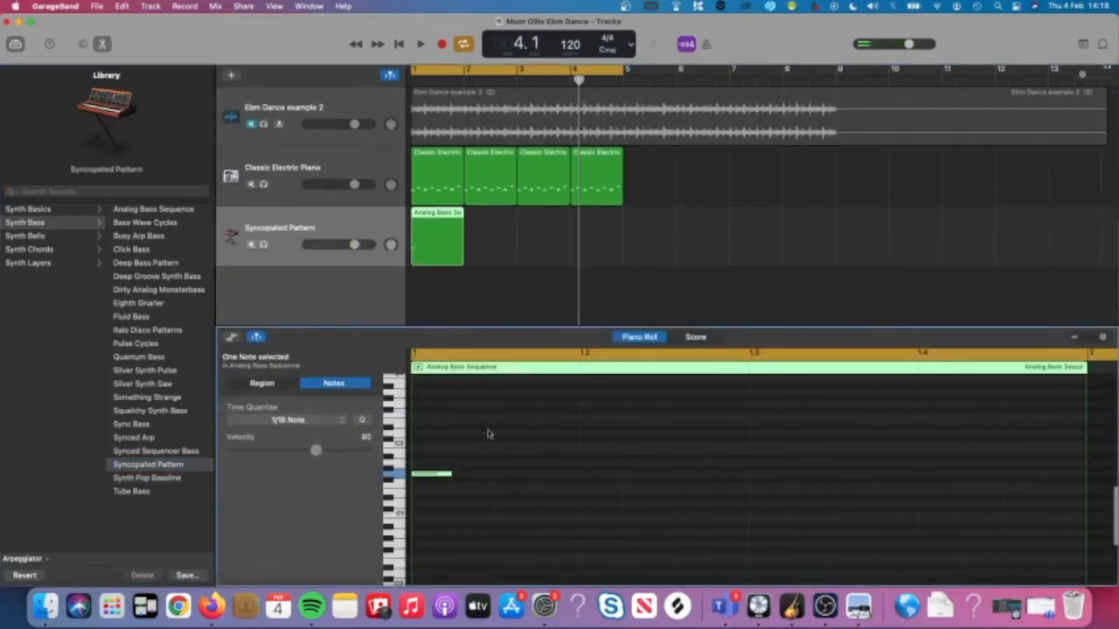
left_click(429, 477)
left_click(144, 316)
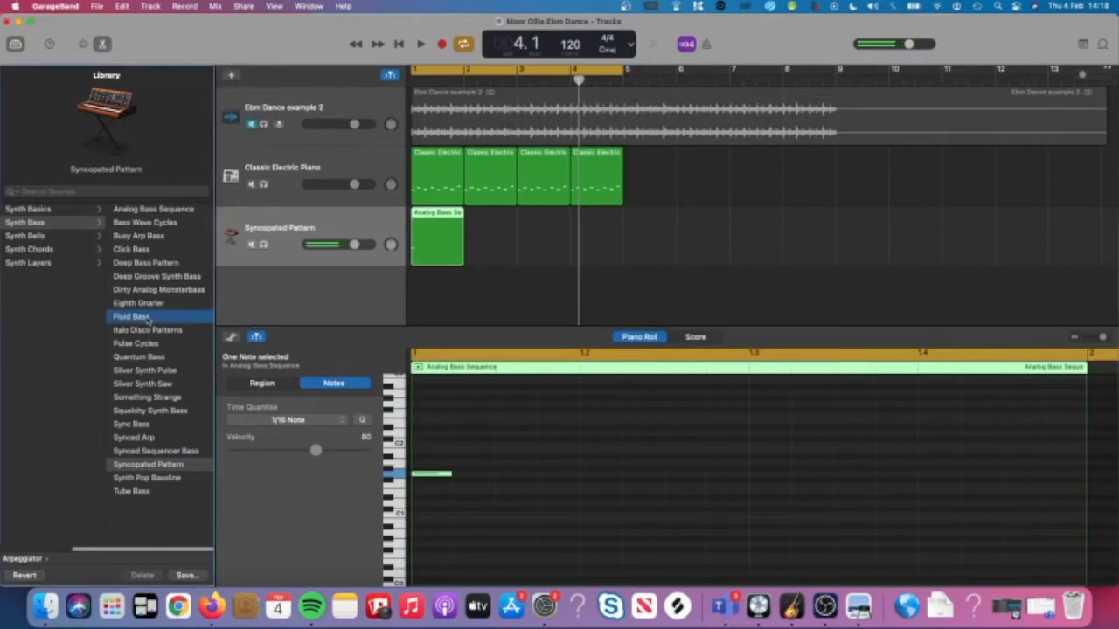
double_click(416, 292)
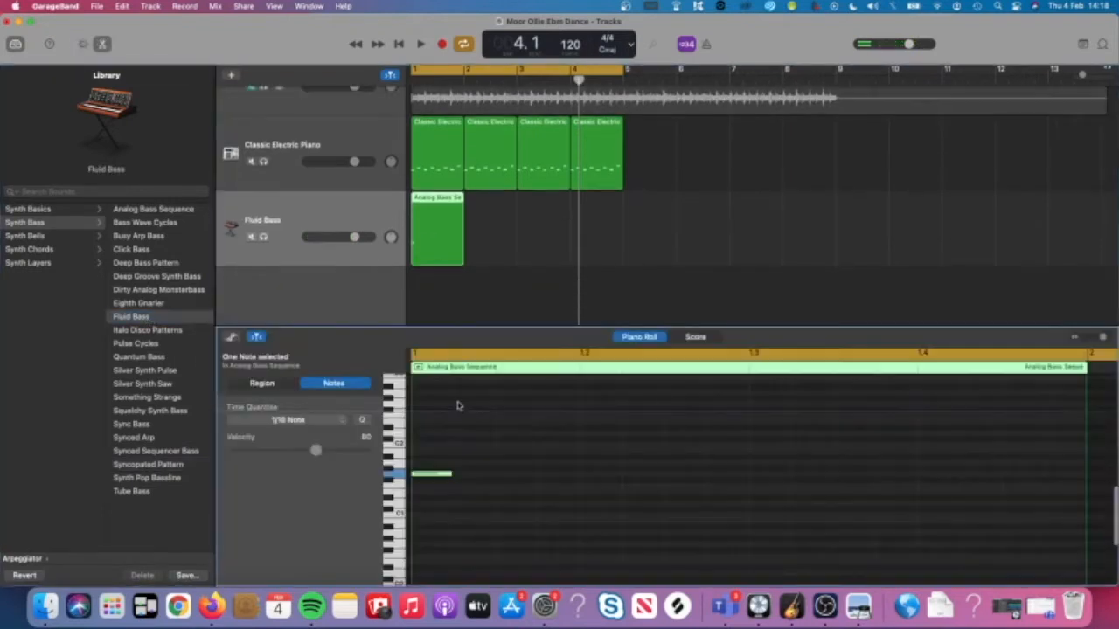
left_click(430, 477)
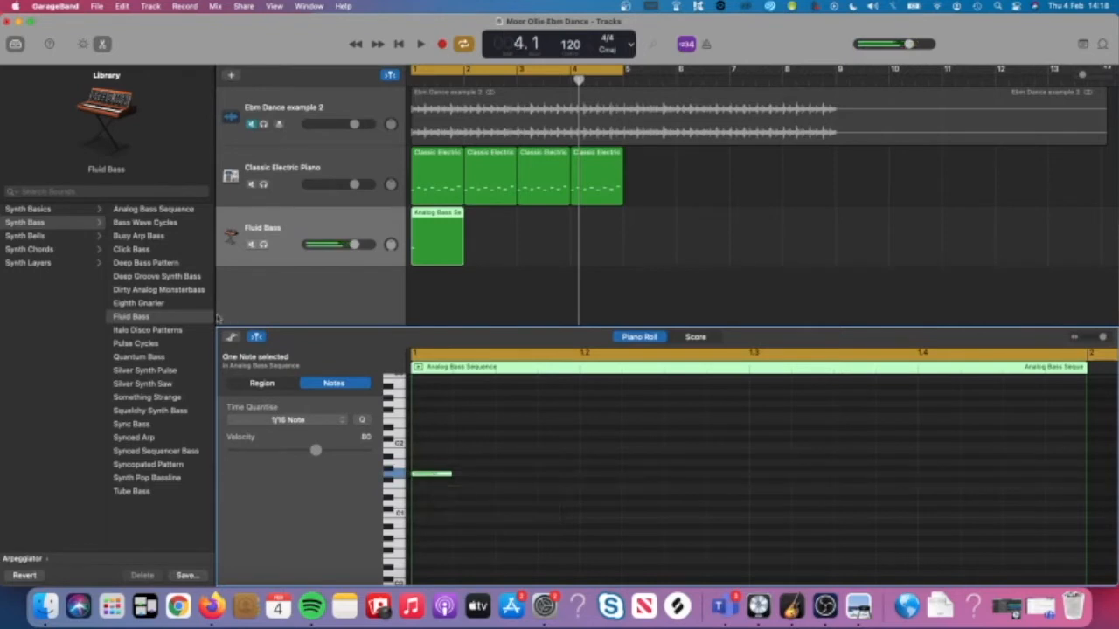
Try Eighth Gnarler, Click Bass, Deep Bass Pattern and Deep Groove Synth Bass, lowering the note slightly.
left_click(166, 303)
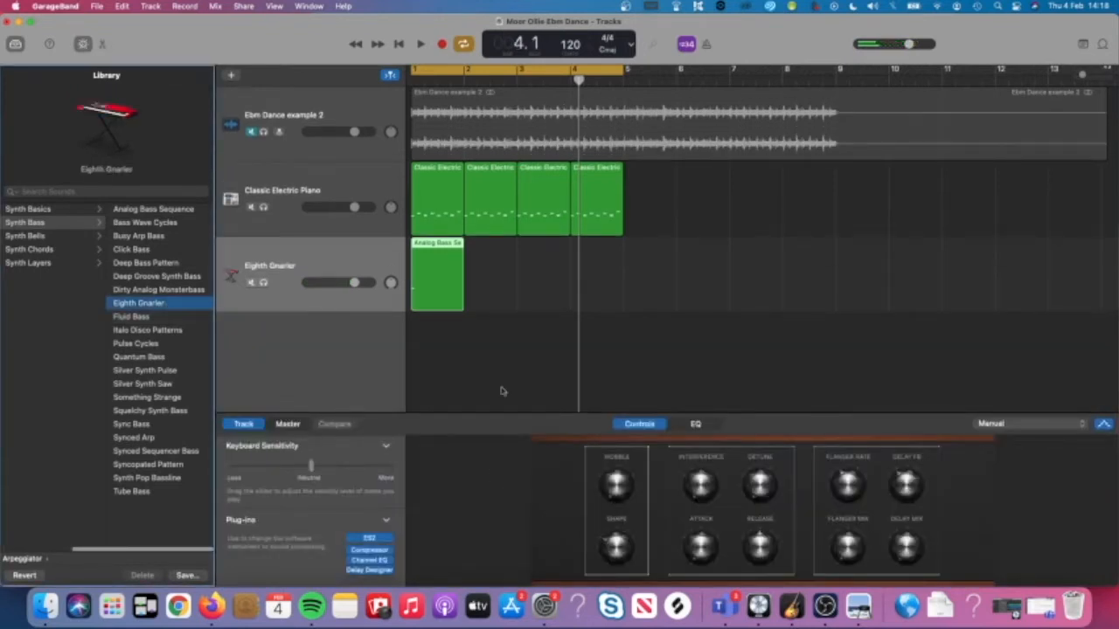
double_click(443, 292)
left_click(437, 477)
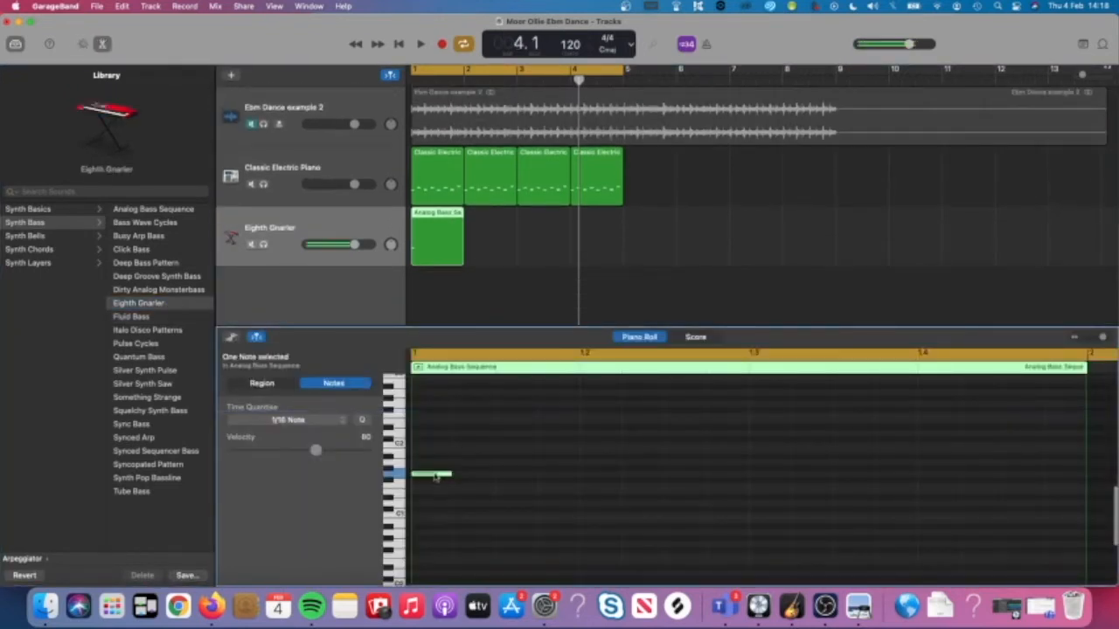
left_click(144, 250)
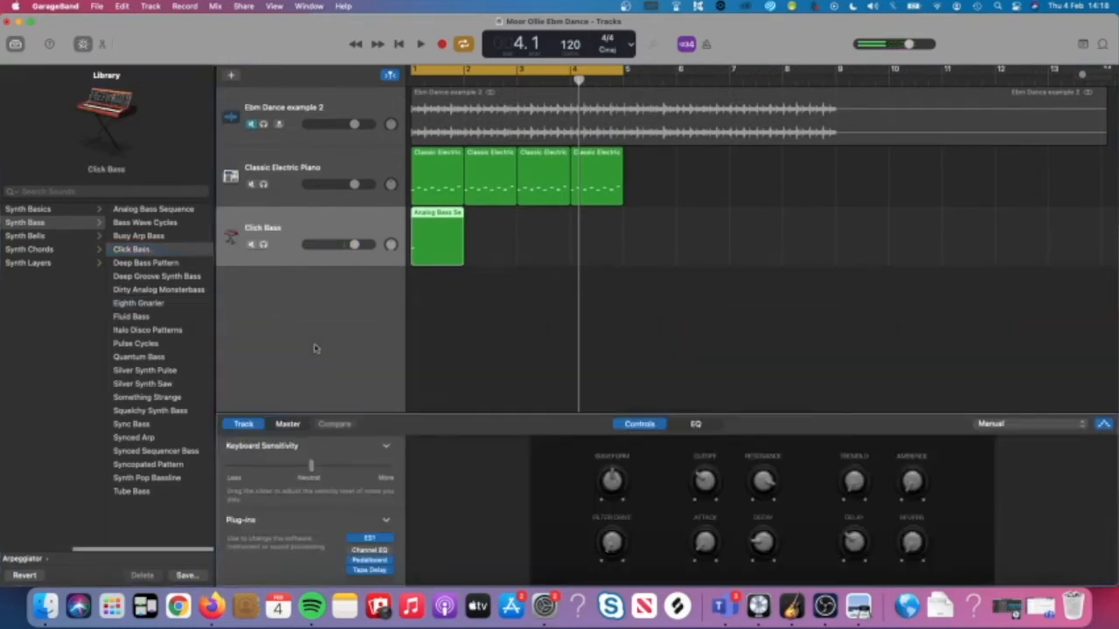
left_click(153, 261)
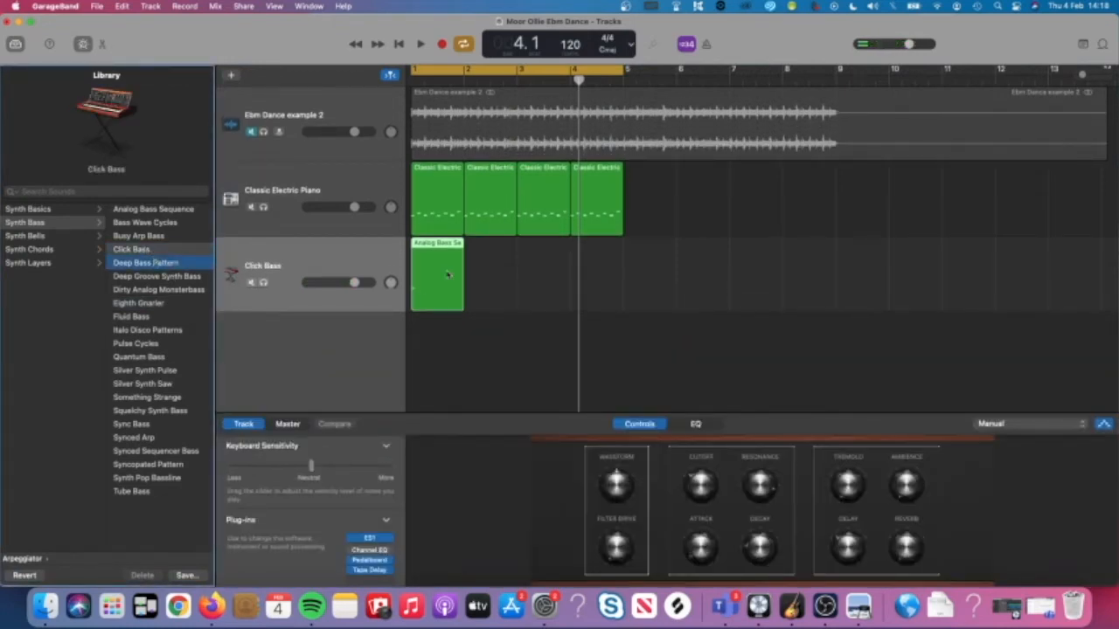
double_click(438, 274)
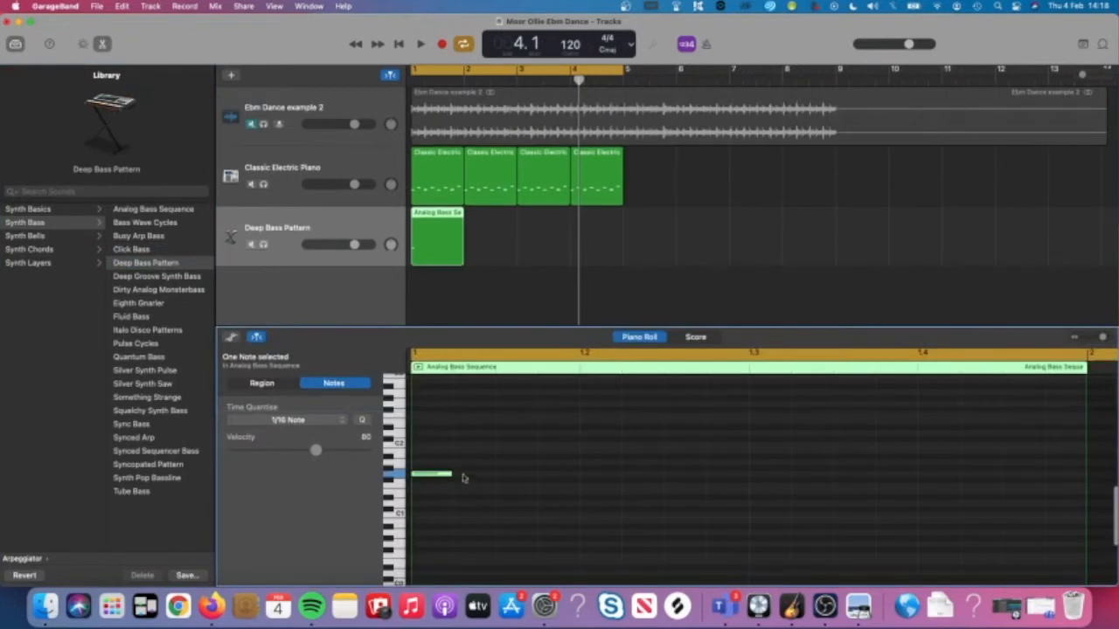
left_click_drag(431, 474, 431, 493)
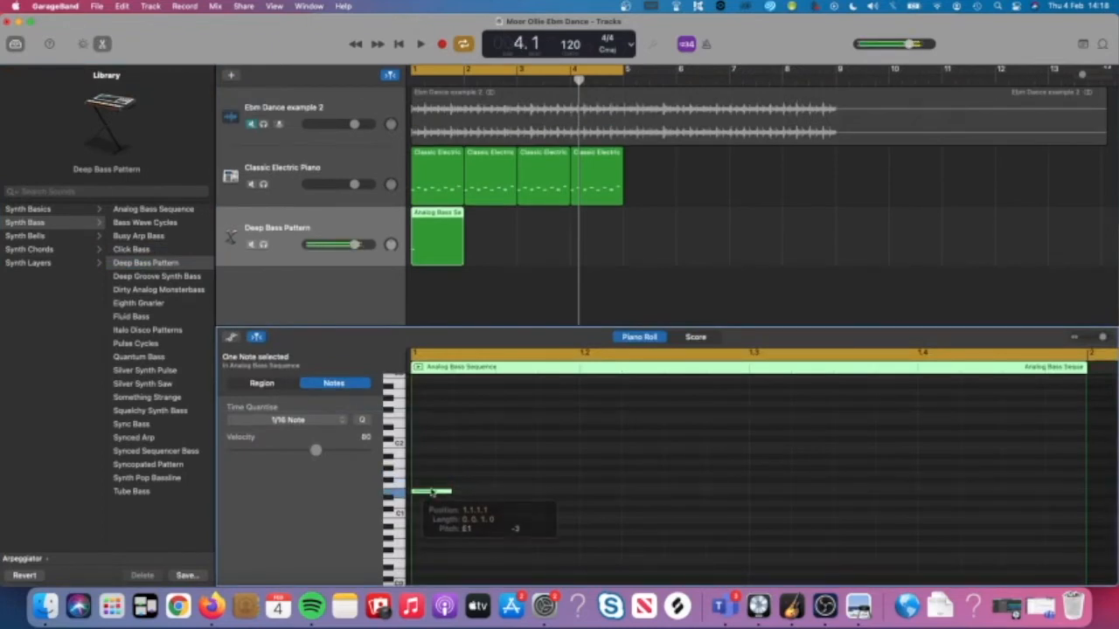
left_click(160, 276)
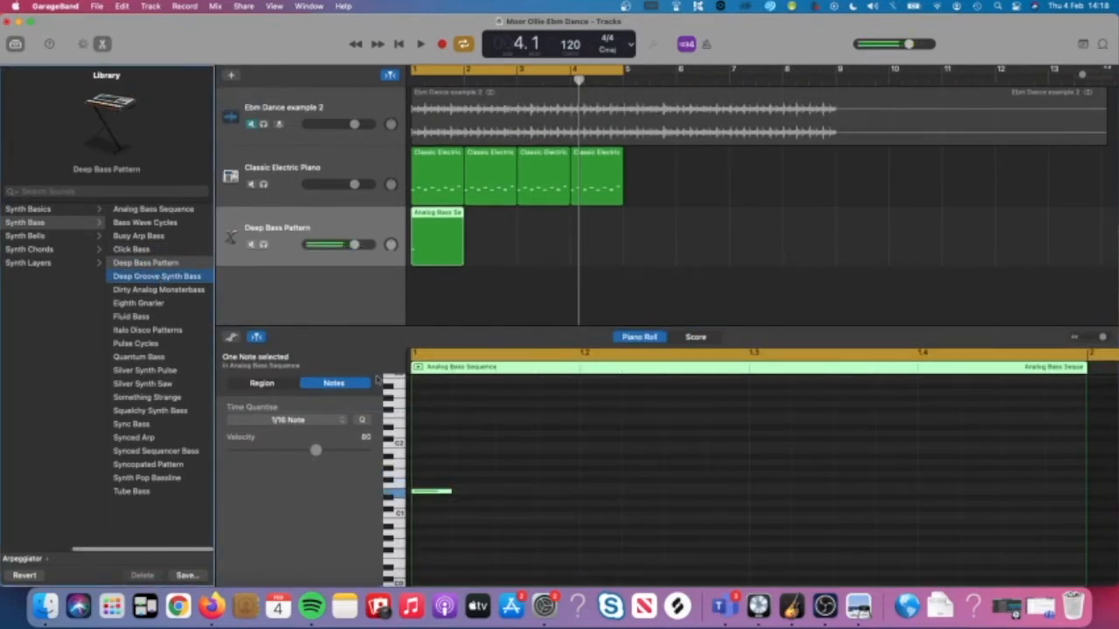
double_click(445, 264)
left_click(429, 475)
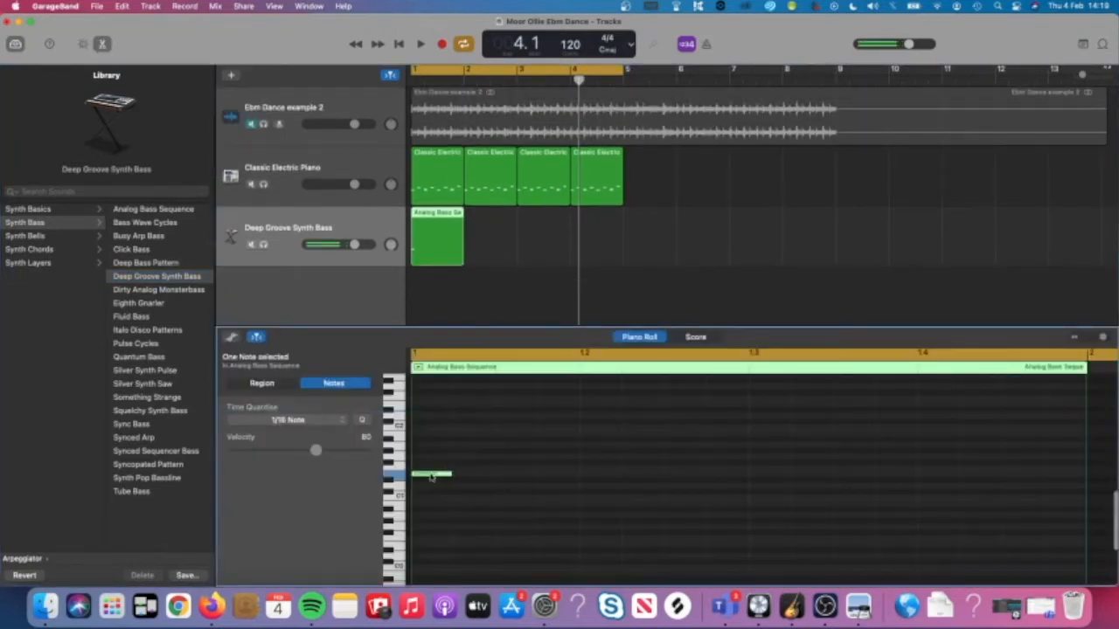
Return to Syncopated Pattern and raise its bass note one semitone to F1, replaying it.
left_click(159, 468)
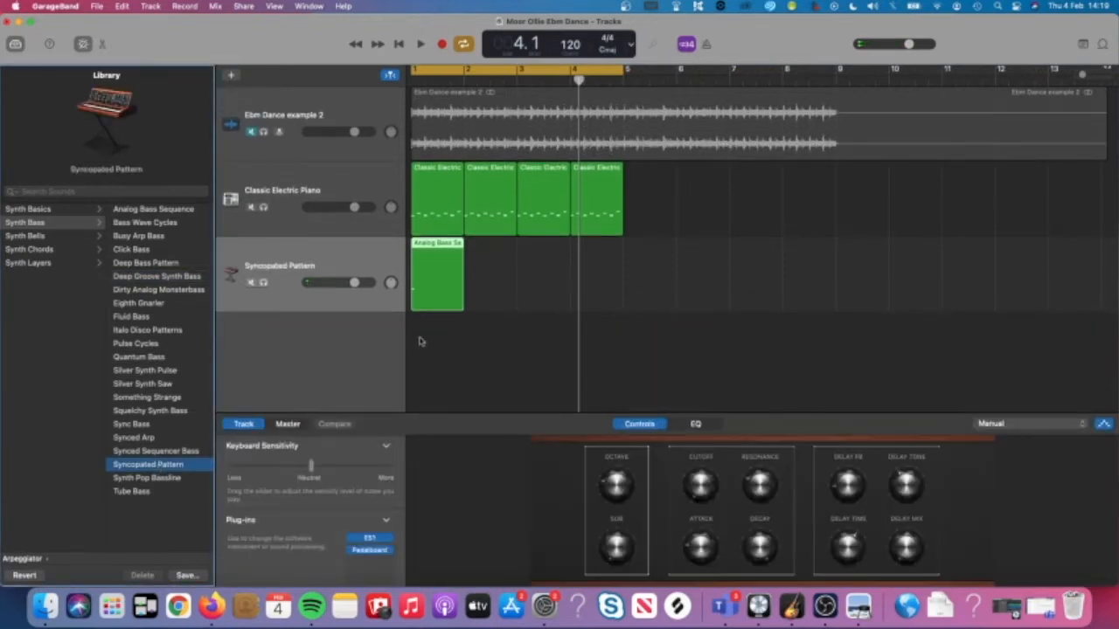
double_click(439, 289)
left_click(434, 475)
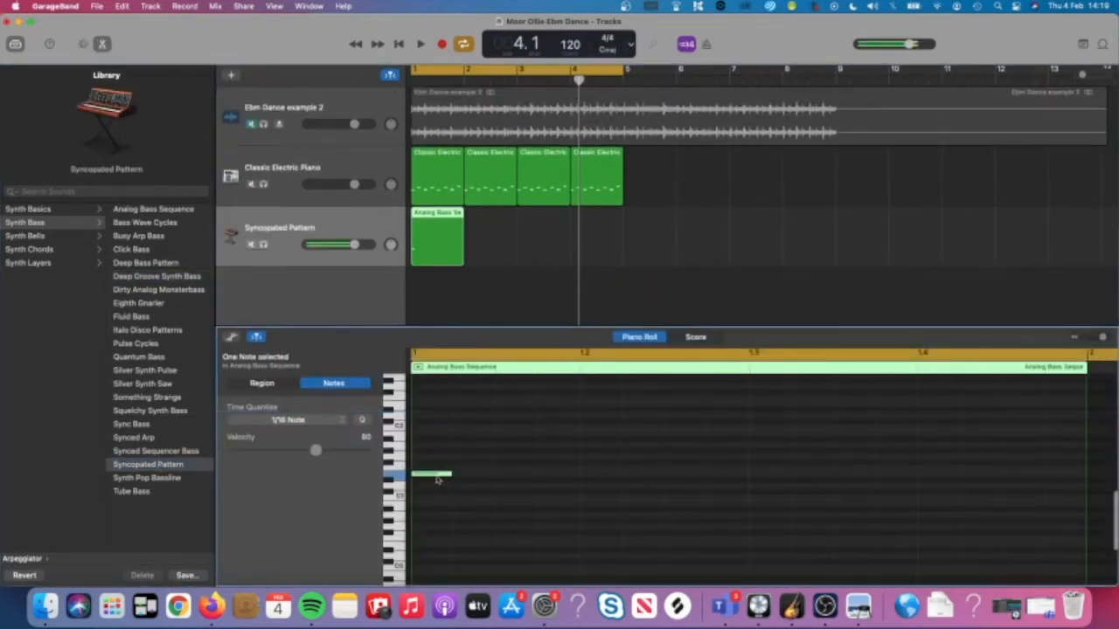
left_click_drag(430, 477, 431, 472)
left_click(431, 470)
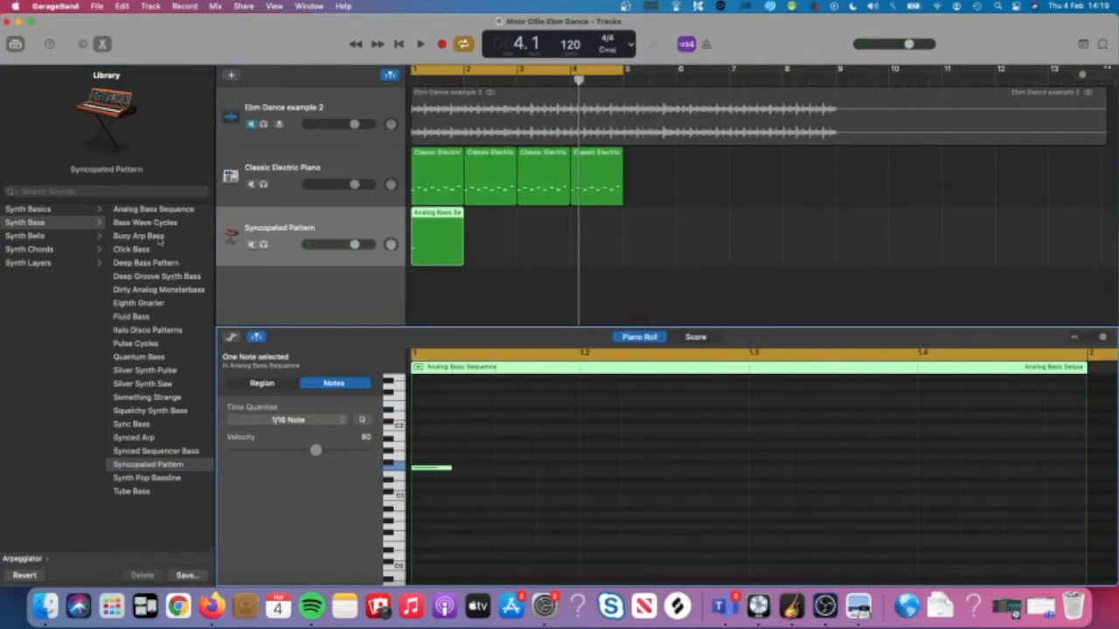
scroll(159, 308, "left", 5)
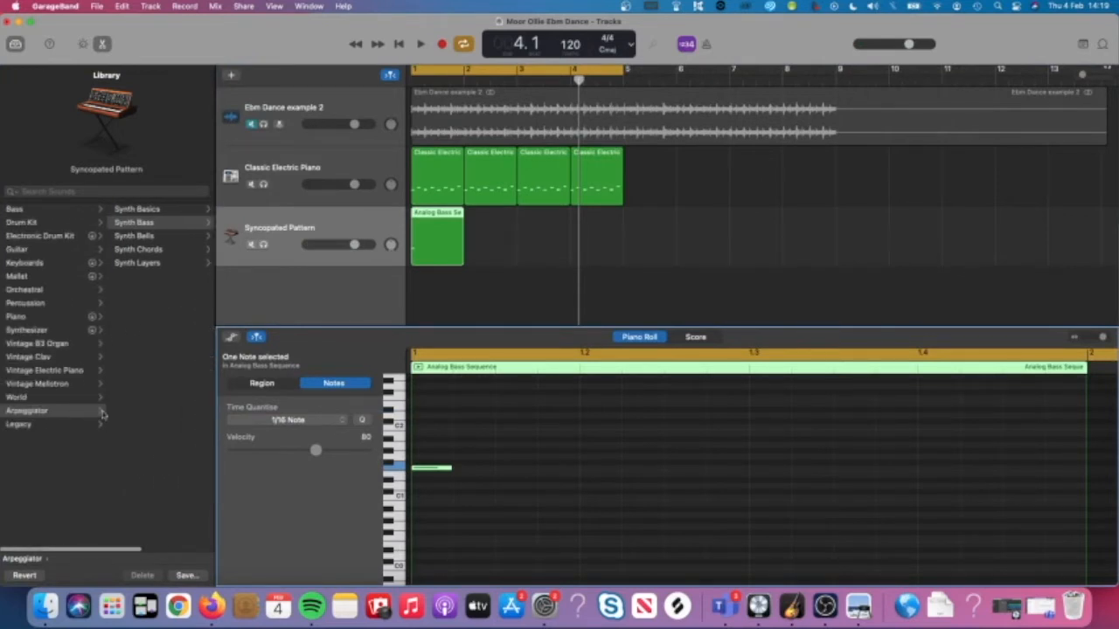
scroll(104, 418, "right", 5)
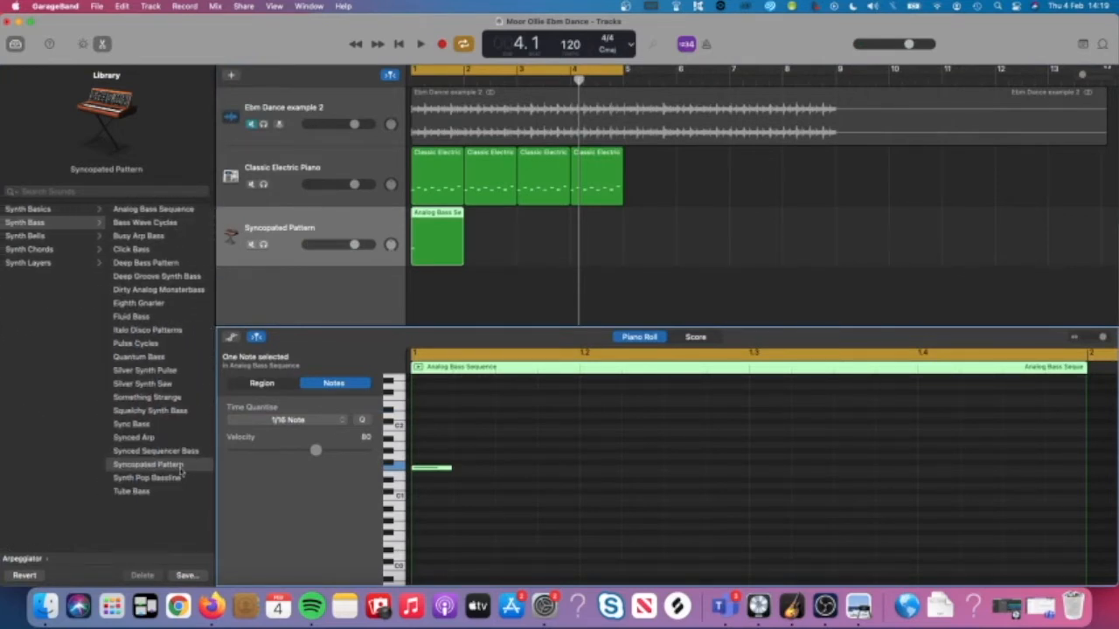
left_click(442, 472)
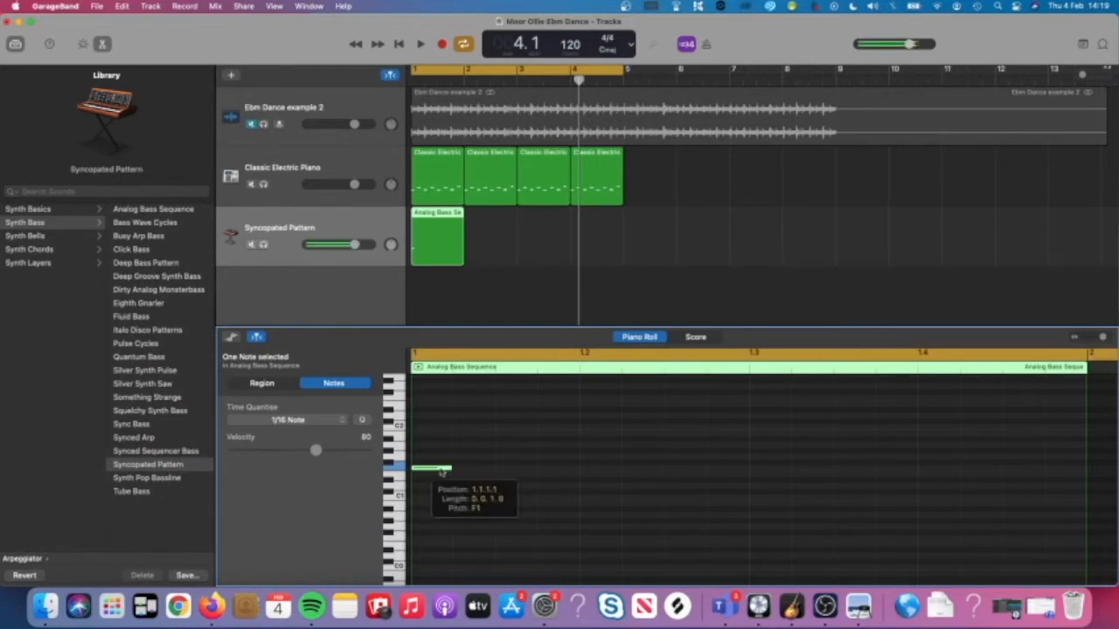
scroll(120, 446, "left", 4)
scroll(120, 446, "left", 3)
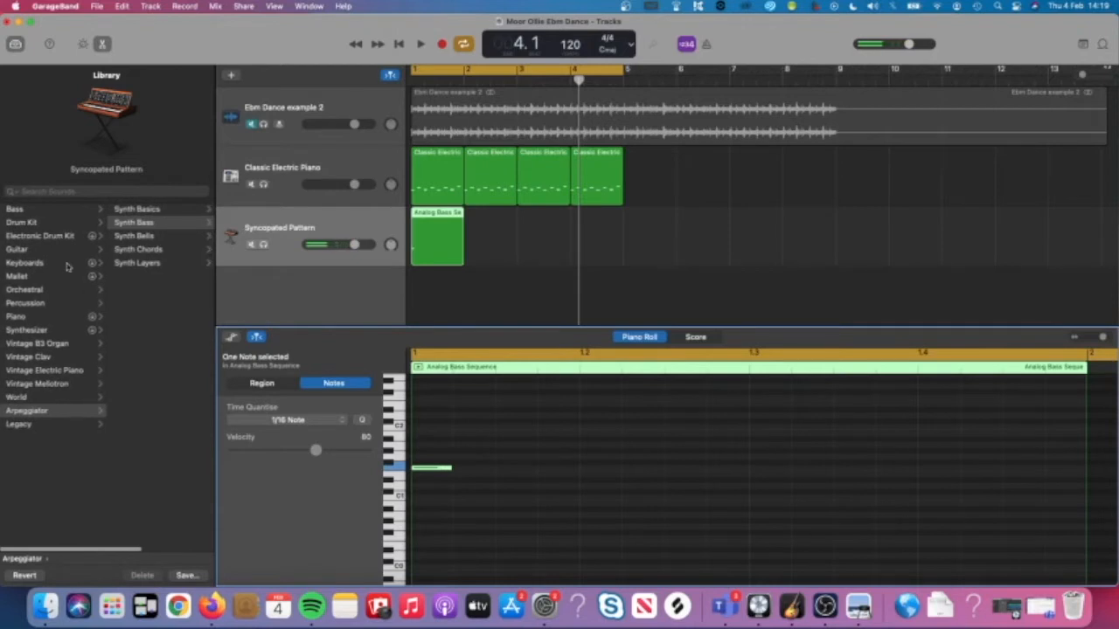
Browse Synthesizer bass sounds, try Agile Synth Bass, and raise the note to A#1.
left_click(46, 330)
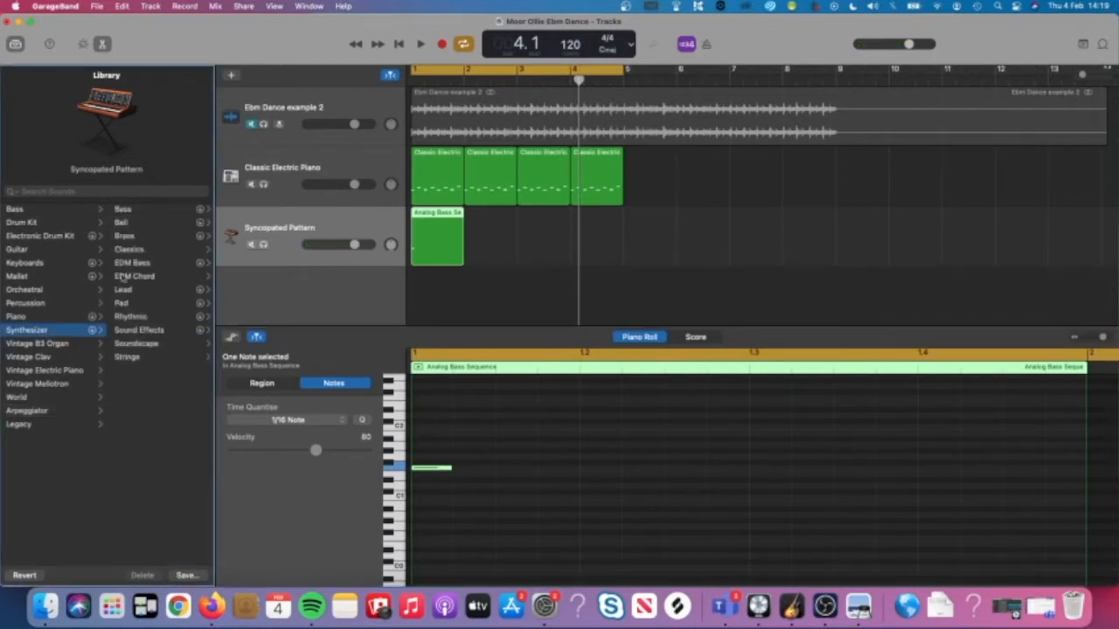
left_click(139, 211)
left_click(147, 238)
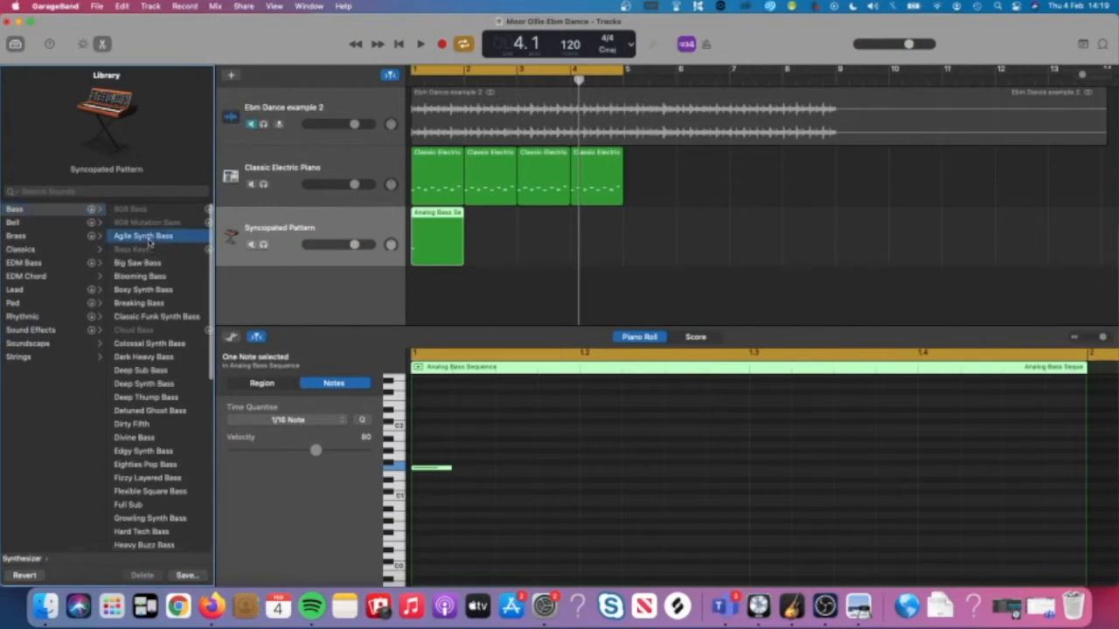
double_click(429, 276)
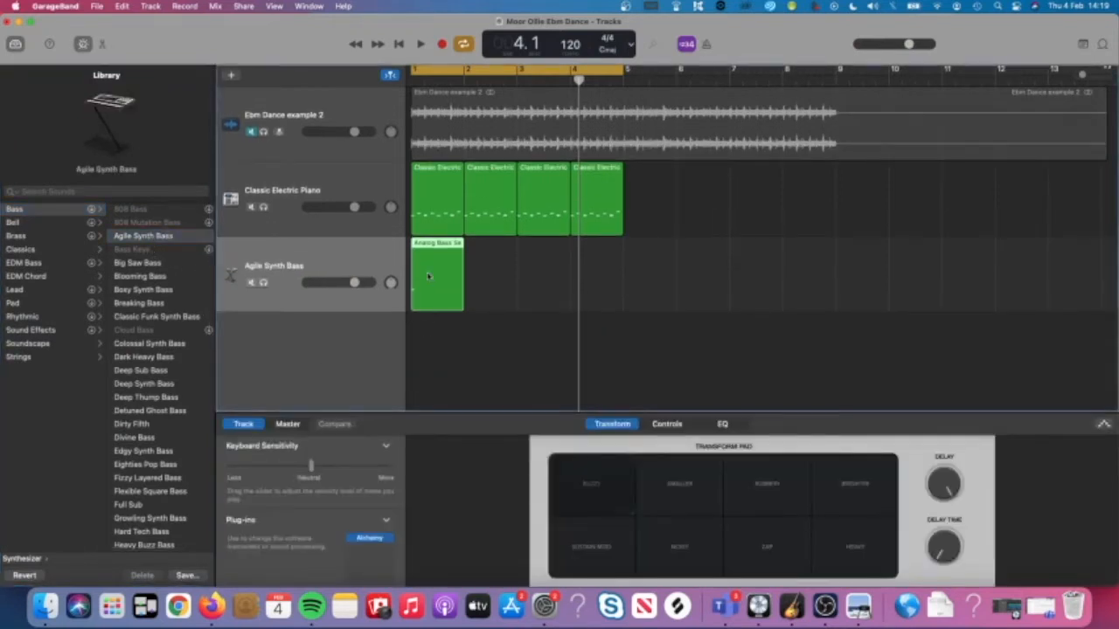
left_click(432, 475)
left_click_drag(432, 476, 434, 447)
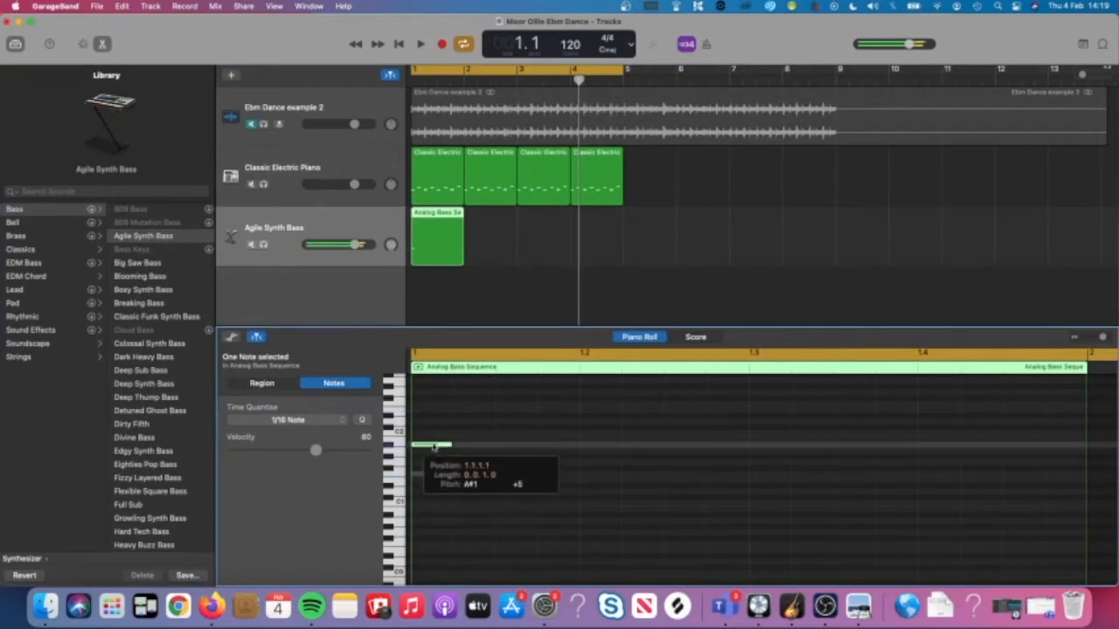
Try Full Sub, then Deep Sub Bass, raising the bass note higher.
left_click(131, 505)
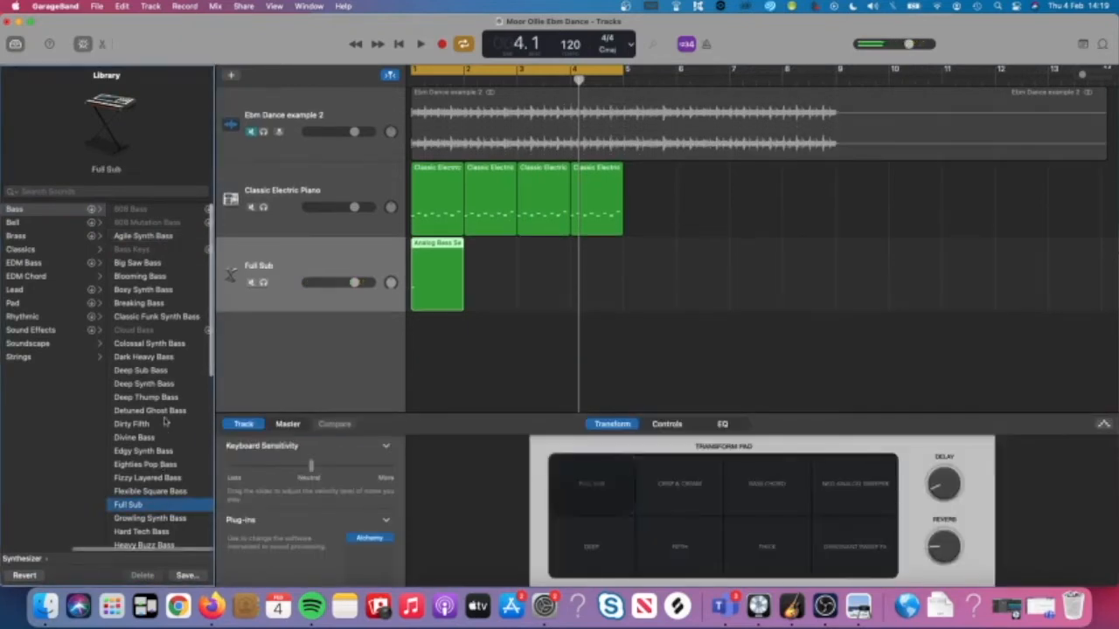
left_click(157, 373)
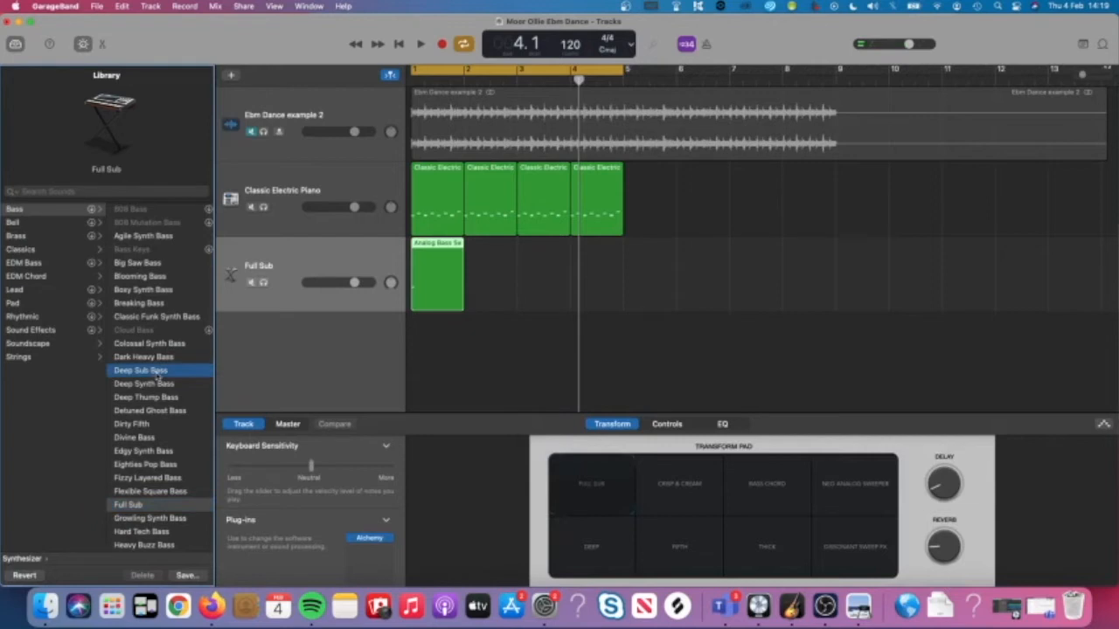
double_click(437, 276)
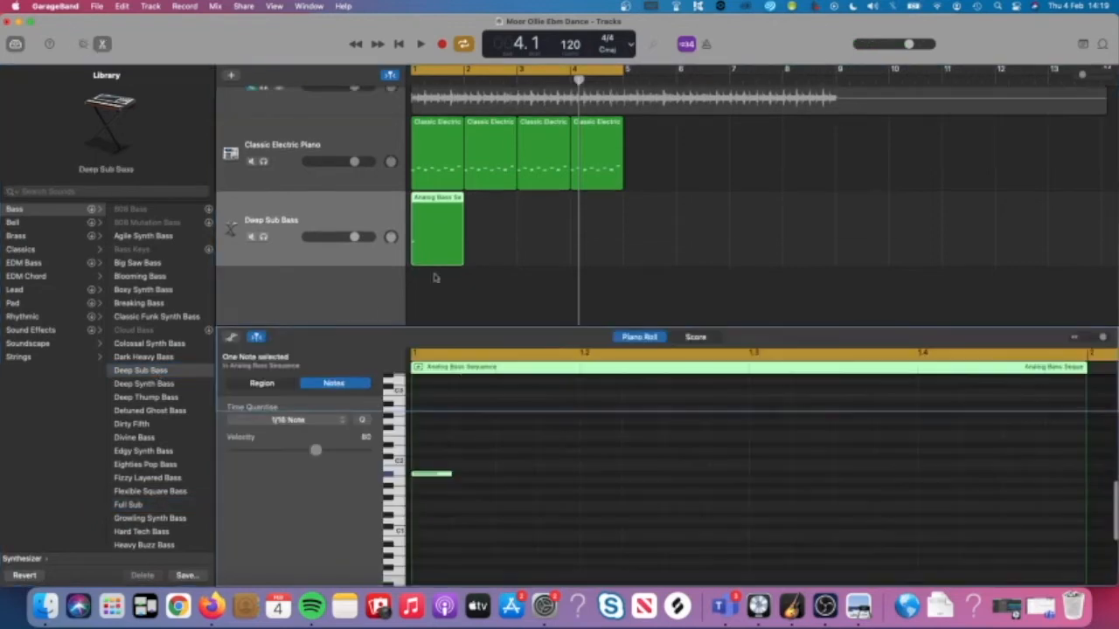
left_click_drag(435, 477, 436, 440)
scroll(158, 505, "down", 5)
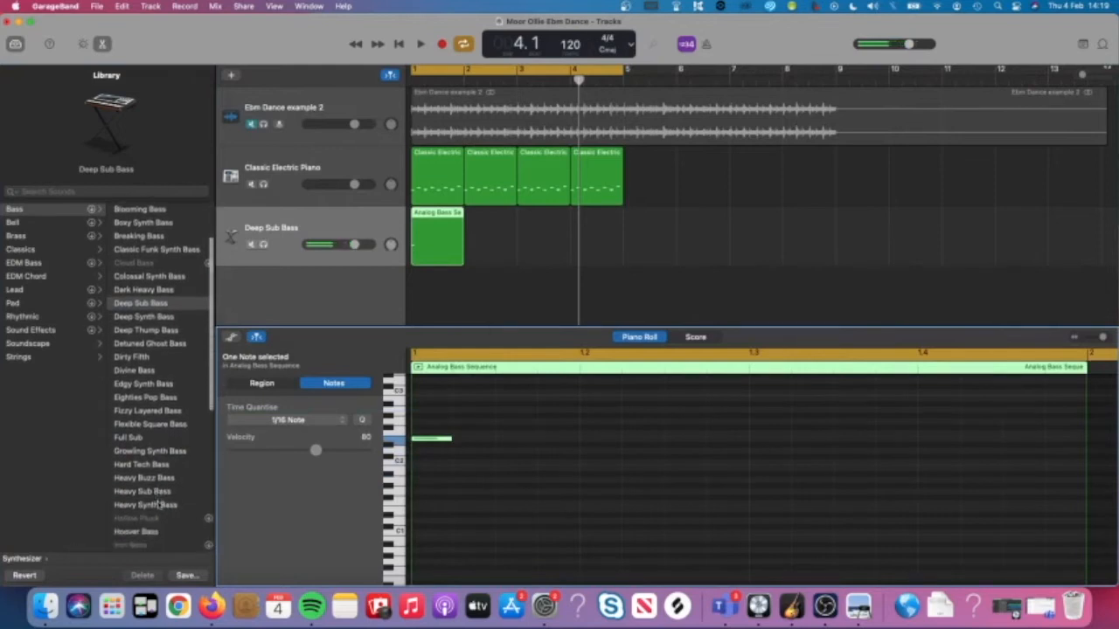
scroll(158, 488, "down", 5)
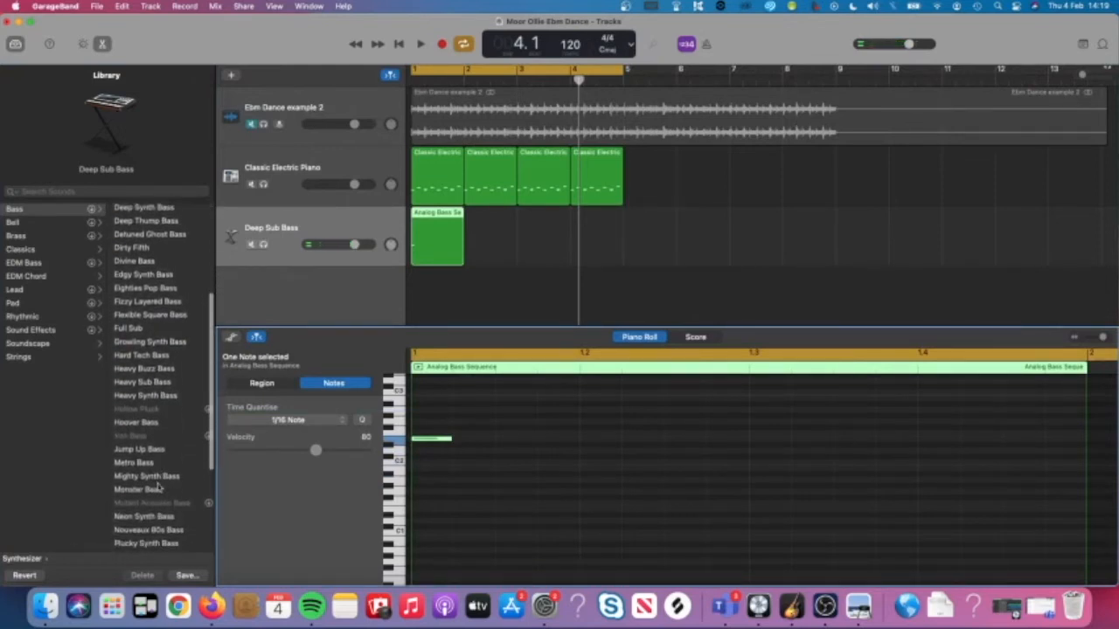
Try Retro Fuzz and Edgy Synth Bass, nudging the bass note up about a semitone.
left_click(149, 497)
scroll(149, 490, "down", 2)
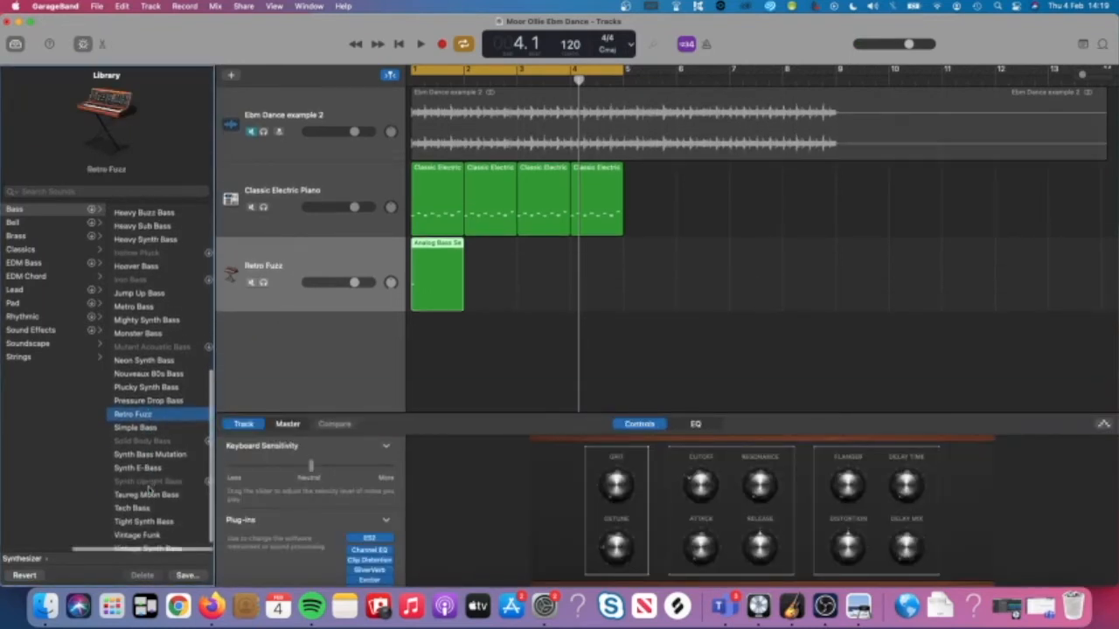
scroll(149, 492, "up", 10)
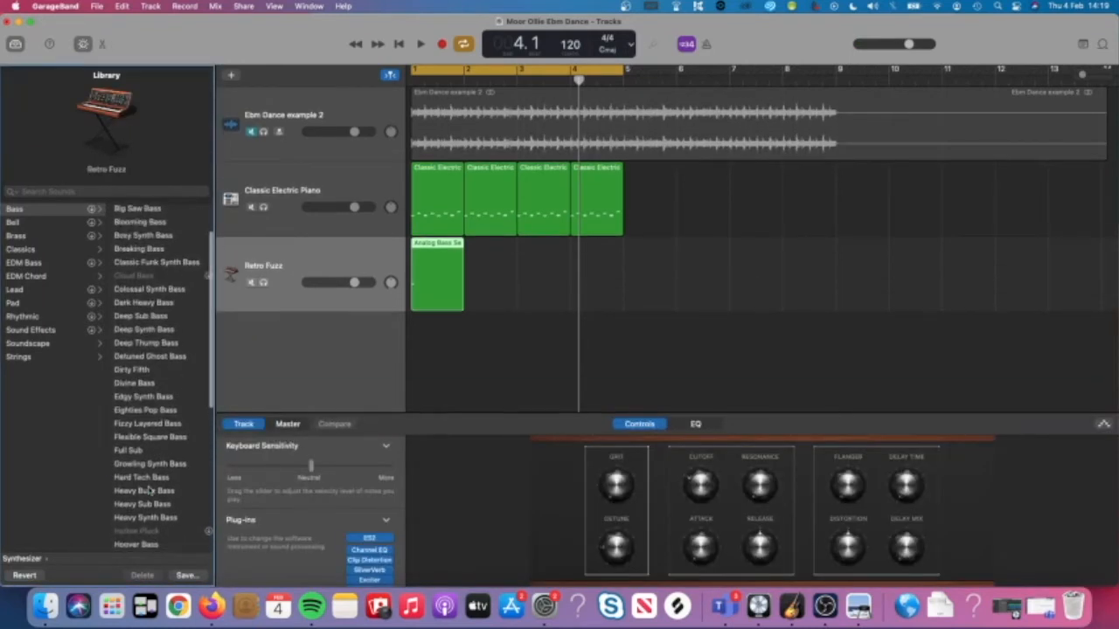
left_click(158, 399)
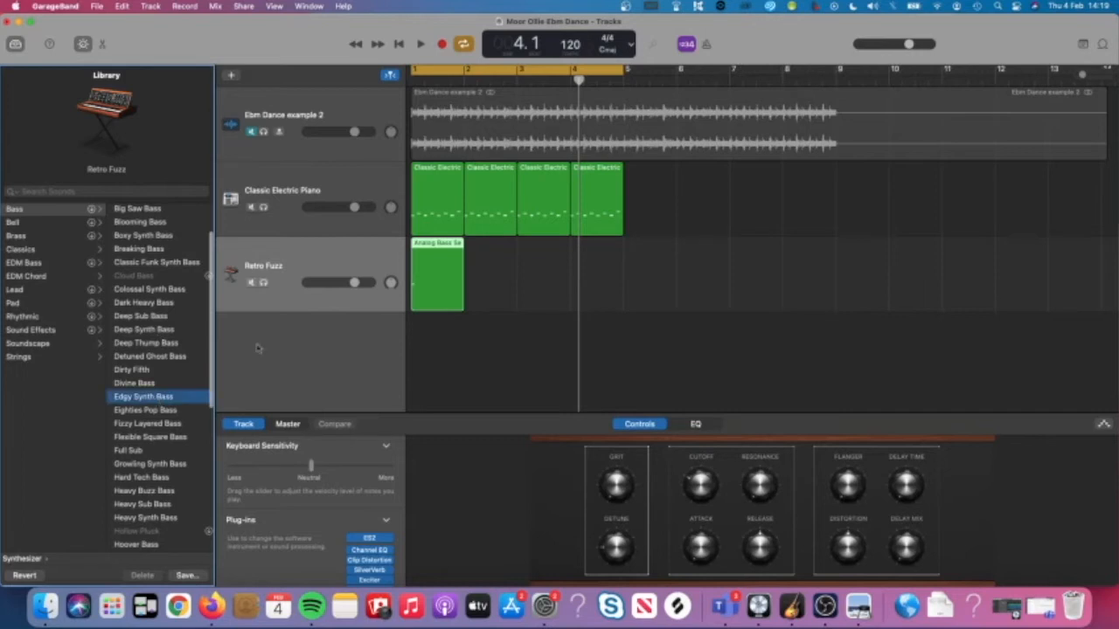
double_click(421, 293)
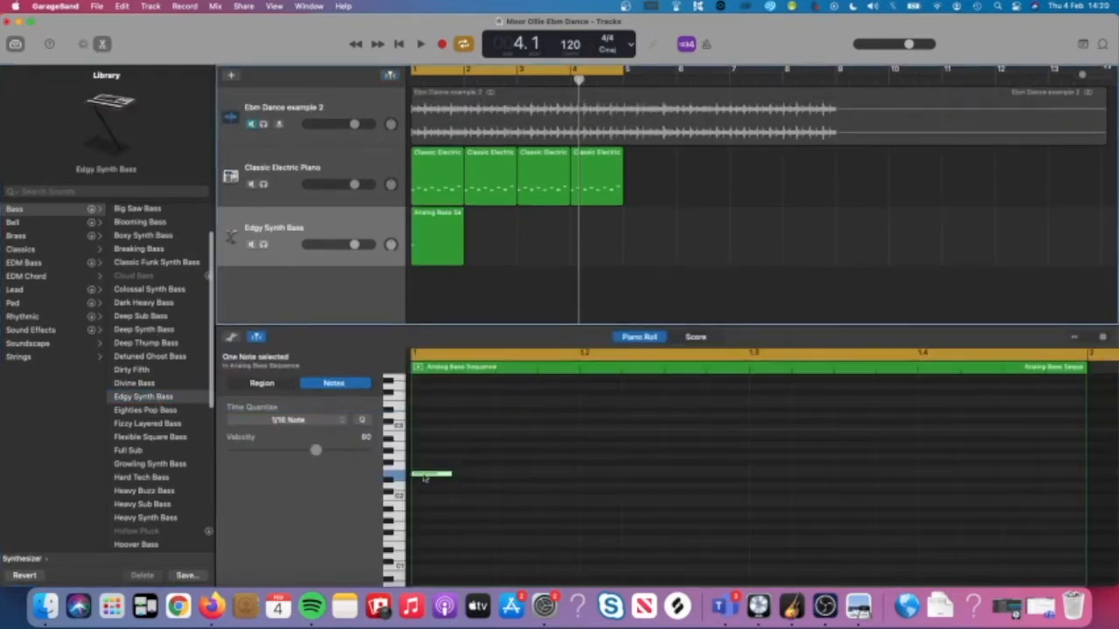
left_click_drag(432, 473, 432, 461)
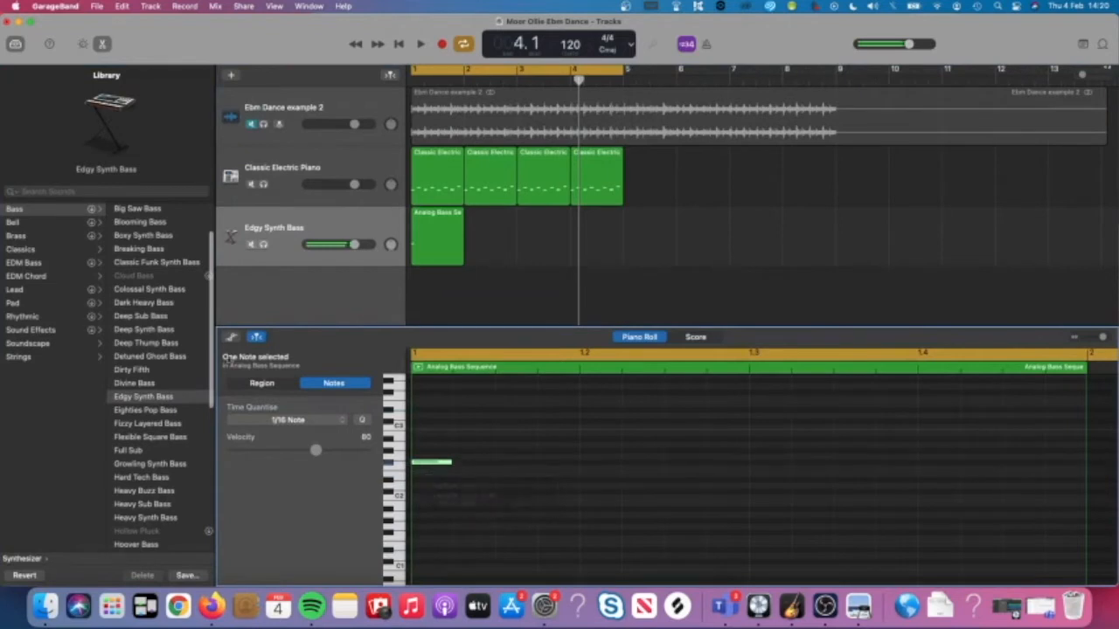
Settle on Deep Sub Bass, raise its note, and bring up the bass instructions PDF.
left_click(154, 318)
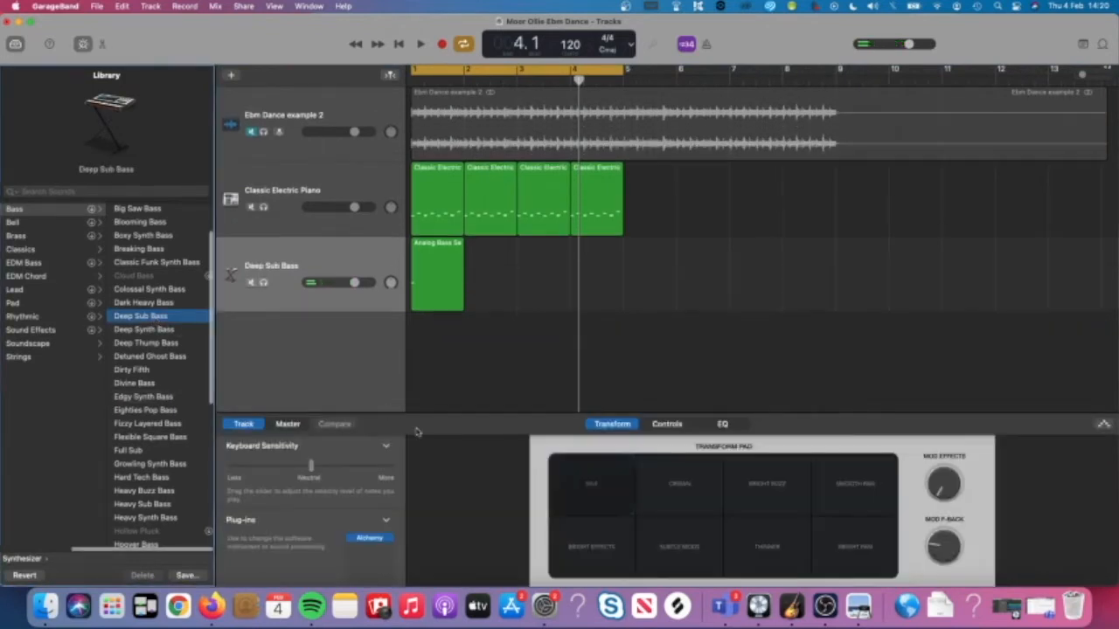
double_click(428, 298)
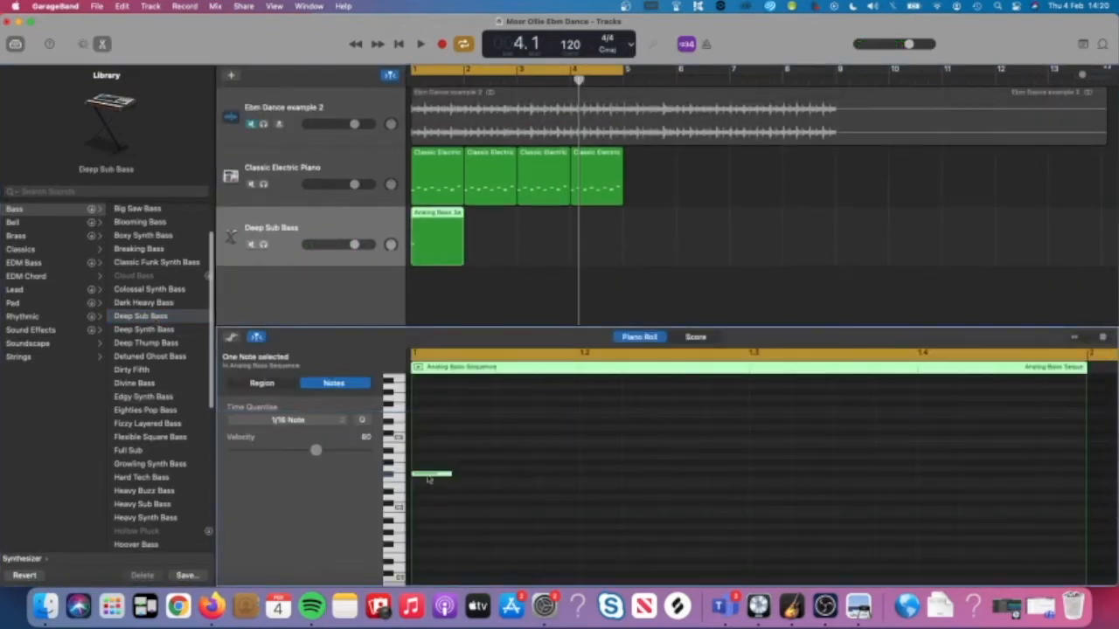
mouse_move(428, 473)
left_mouse_down()
mouse_move(429, 456)
mouse_move(428, 472)
left_mouse_up()
left_click(858, 605)
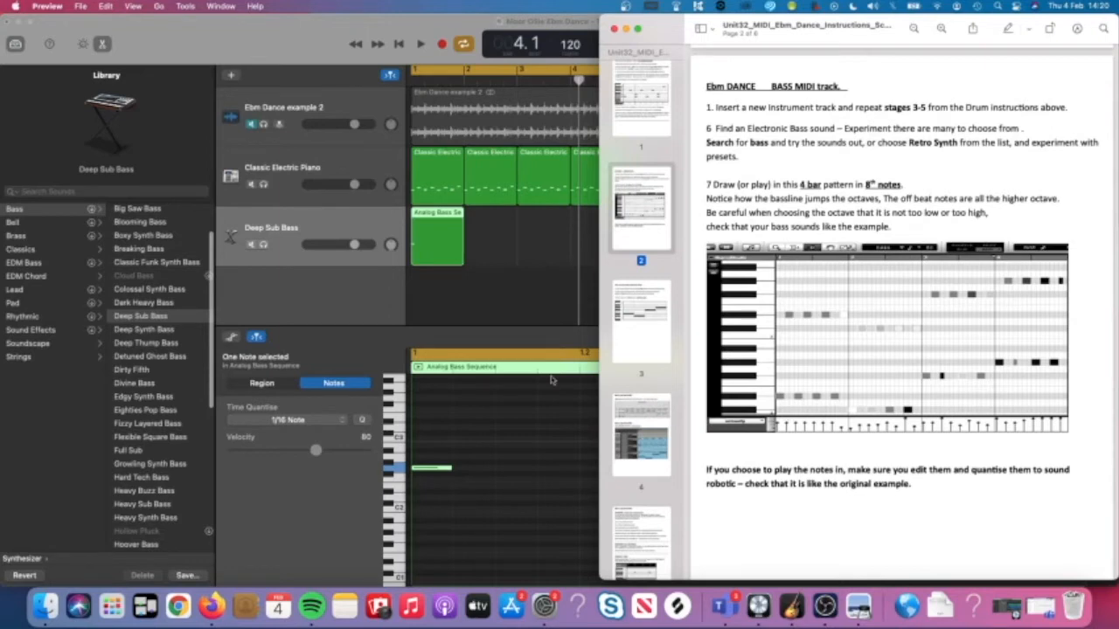
Scroll the PDF to the octave-jumping example and drop the Deep Sub Bass note much lower.
left_click(533, 418)
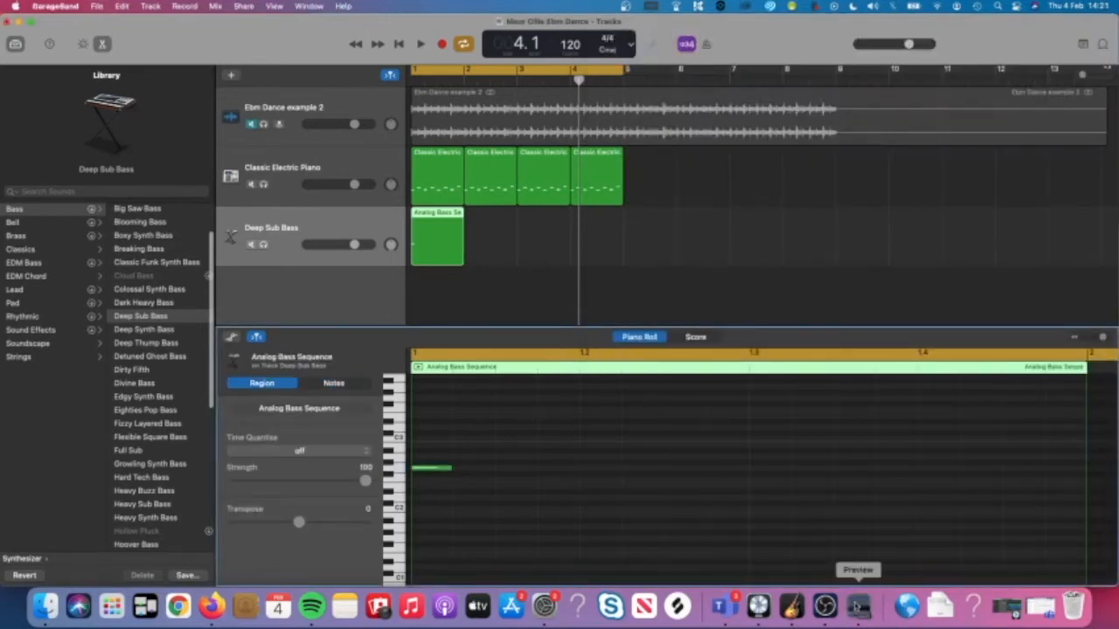
left_click(858, 605)
scroll(813, 376, "down", 1)
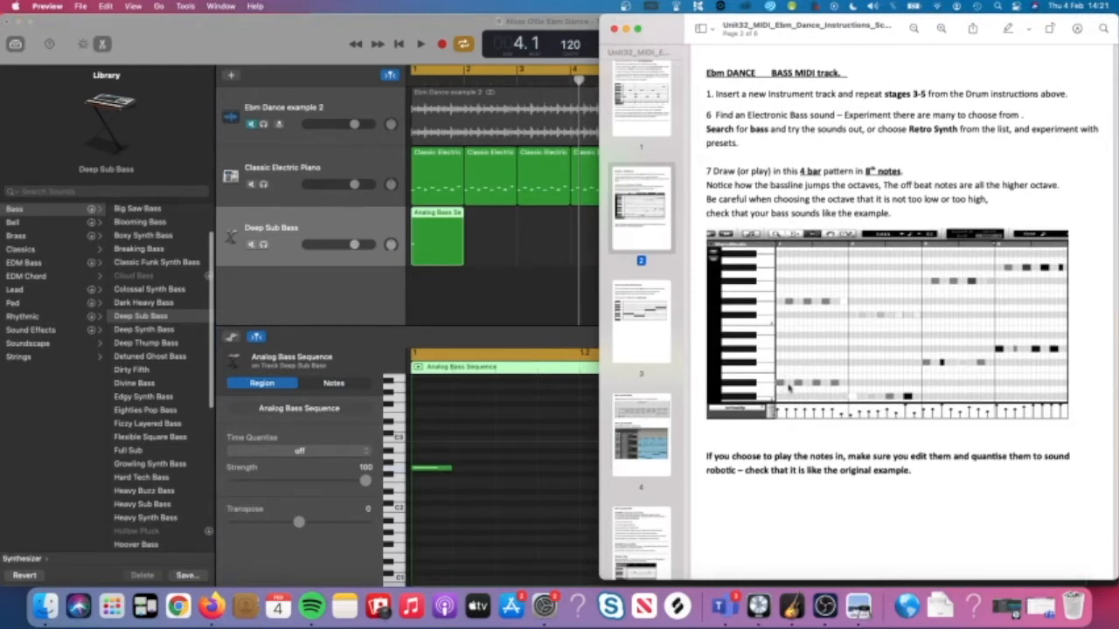
scroll(505, 471, "down", 5)
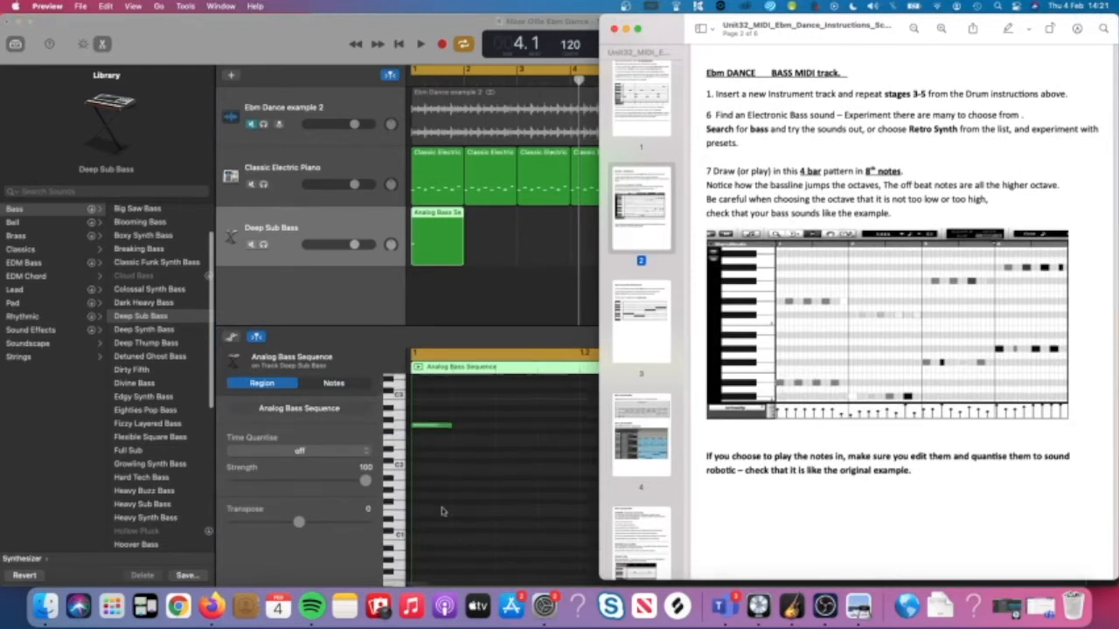
left_click_drag(429, 394, 428, 500)
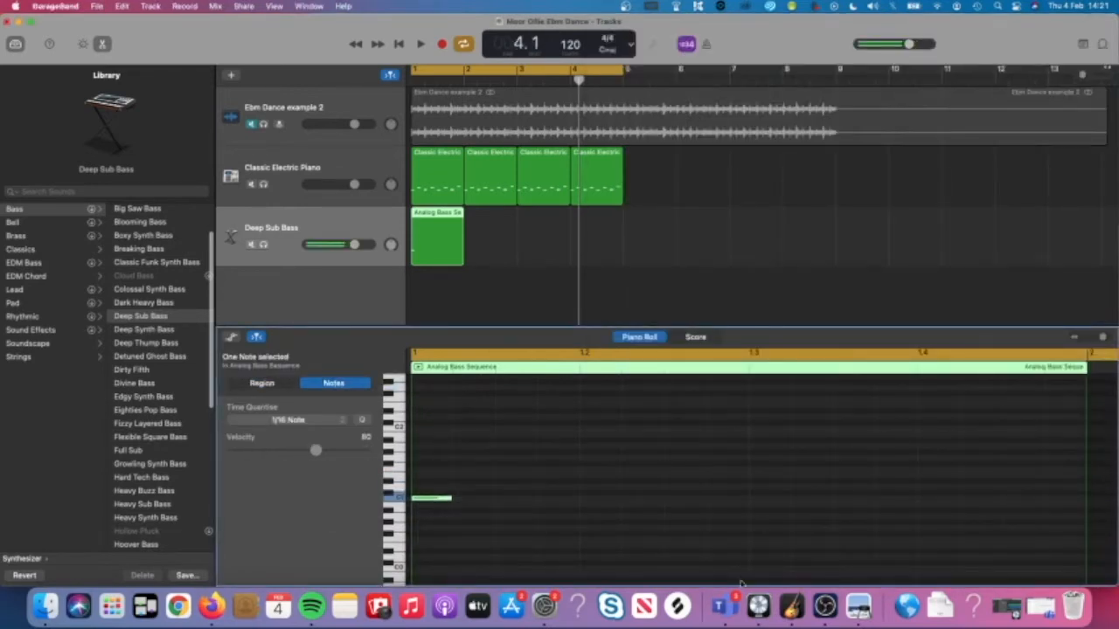
left_click(858, 605)
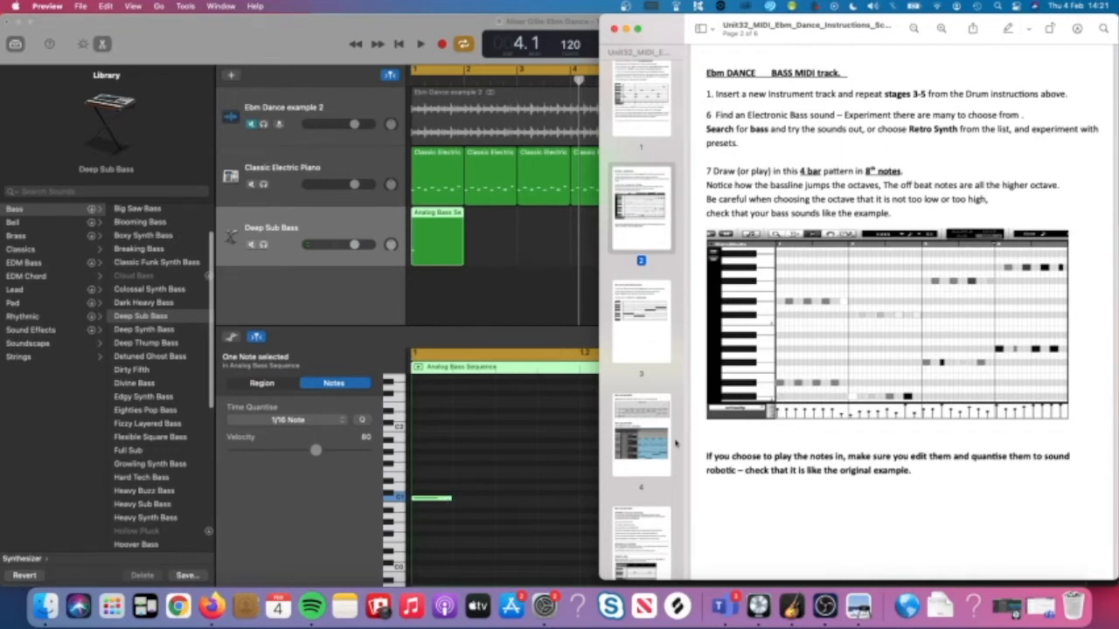
Place the first bass notes on D1 at the bar start and D2 above, previewing them.
left_click(432, 498)
left_click_drag(433, 498, 429, 492)
key("space")
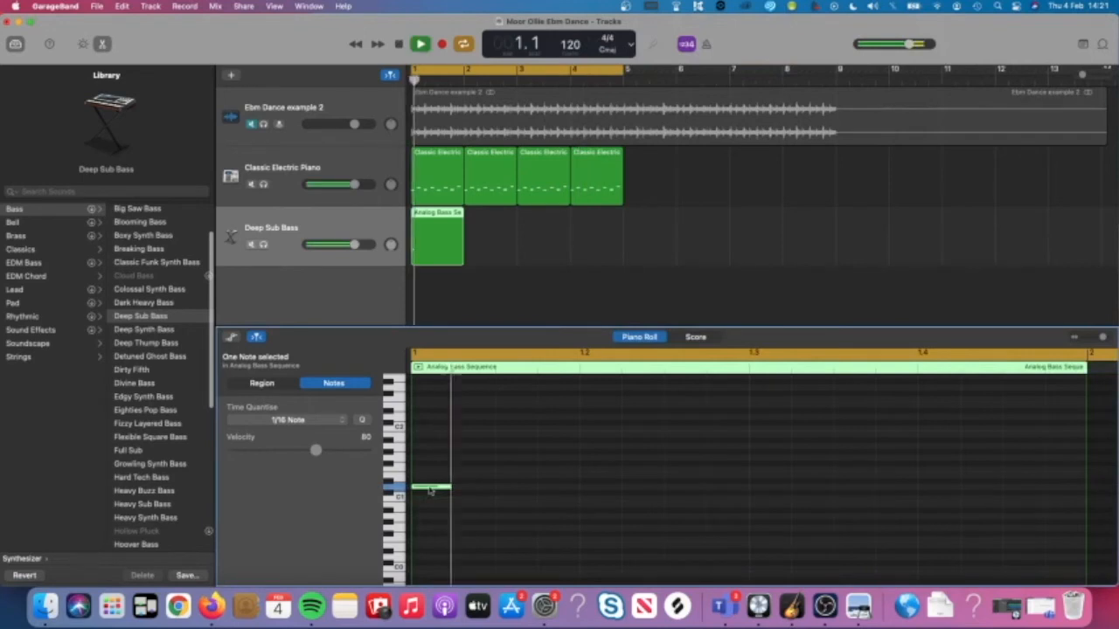
key("space")
scroll(527, 500, "down", 3)
scroll(436, 483, "up", 2)
mouse_move(422, 510)
left_mouse_down()
mouse_move(427, 456)
mouse_move(423, 531)
mouse_move(423, 517)
left_mouse_up()
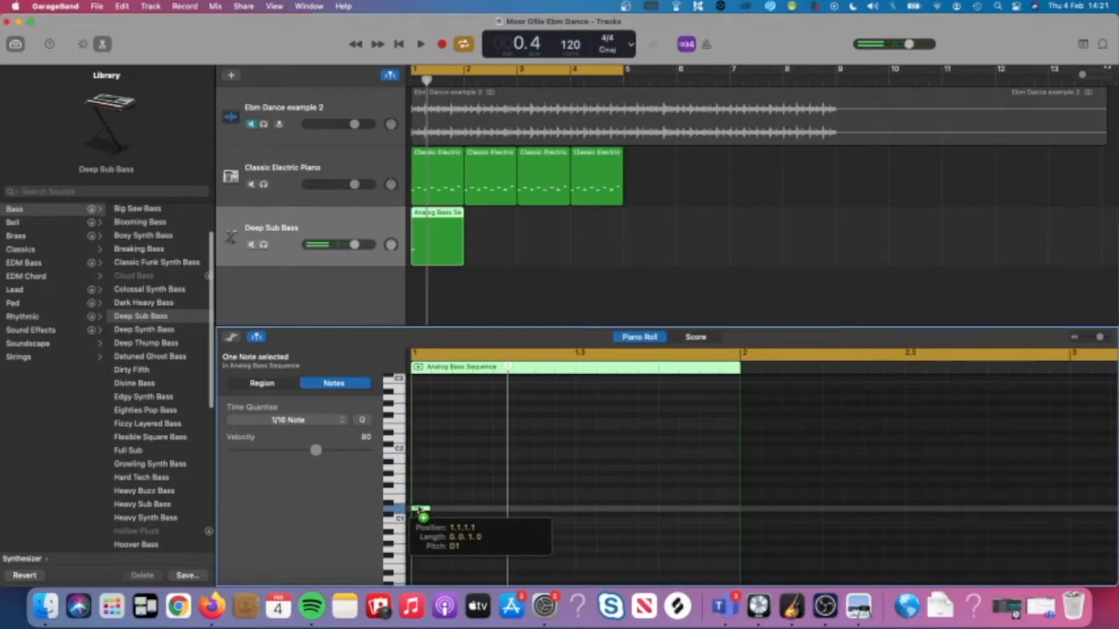
left_click_drag(423, 517, 422, 479)
key("space")
left_click(467, 443)
key("space")
Copy the low and high notes along the bar into a four-note D1/D2 pattern.
scroll(438, 509, "up", 4)
key("space")
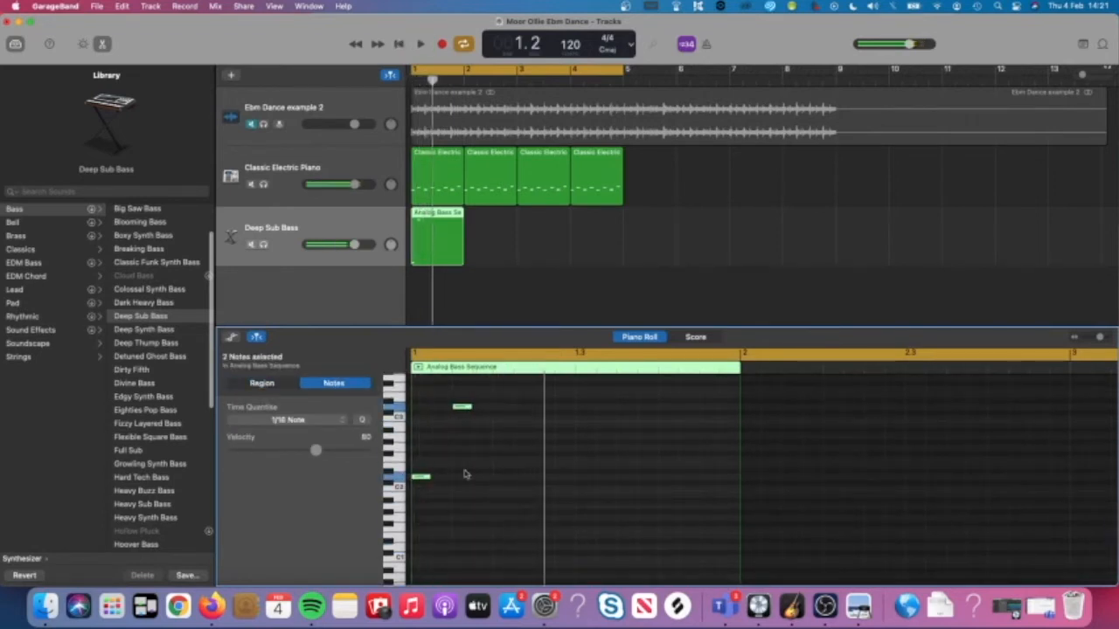
key("space")
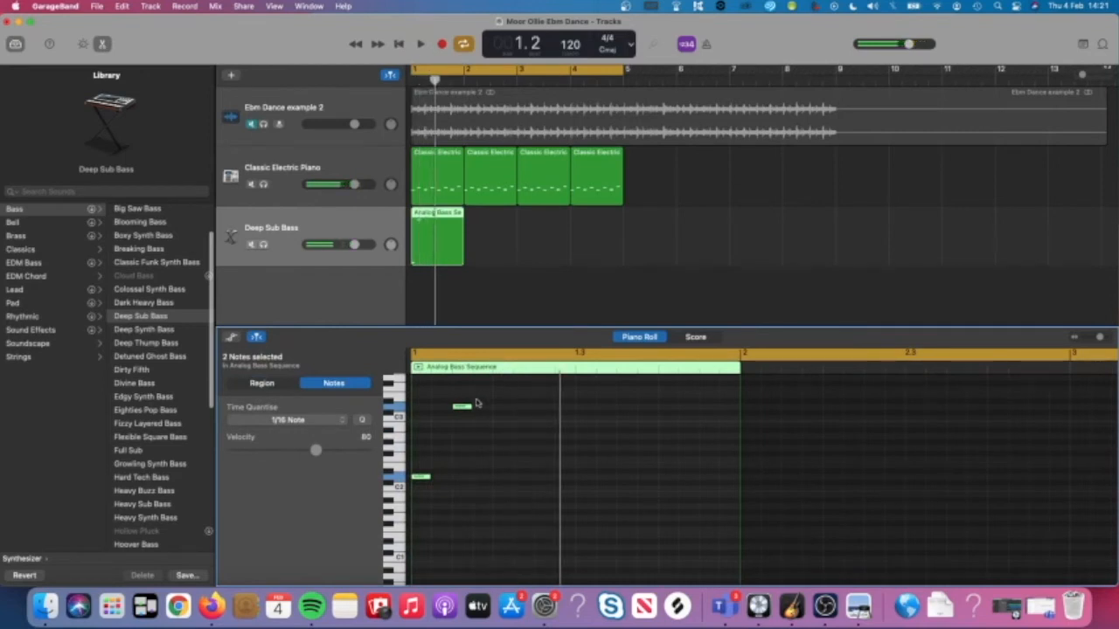
left_click(480, 403)
scroll(472, 504, "down", 2)
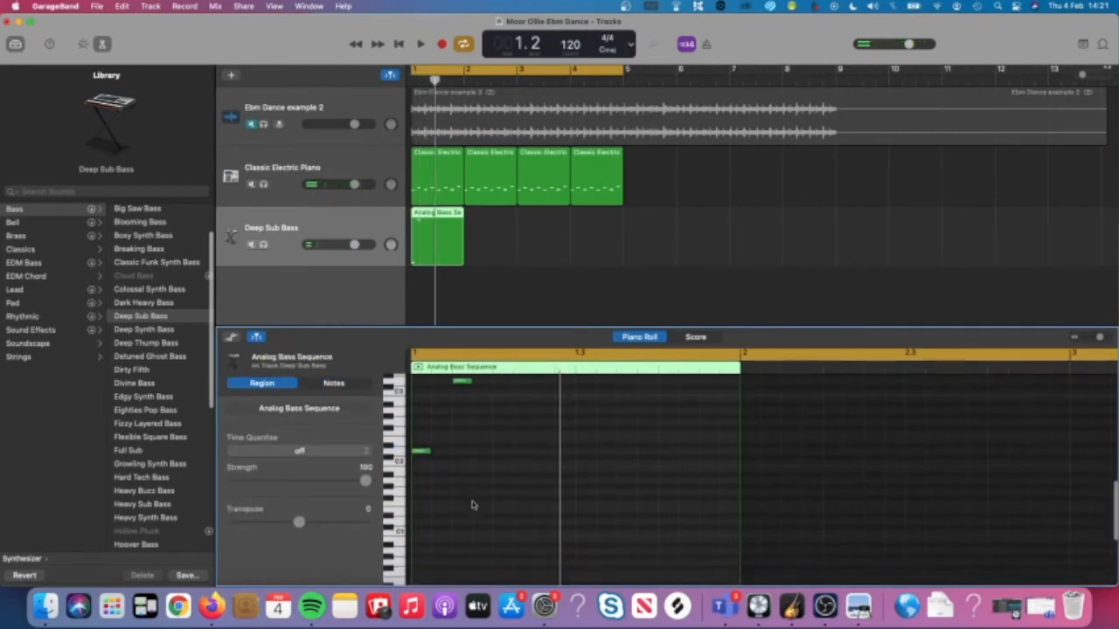
left_click(421, 455)
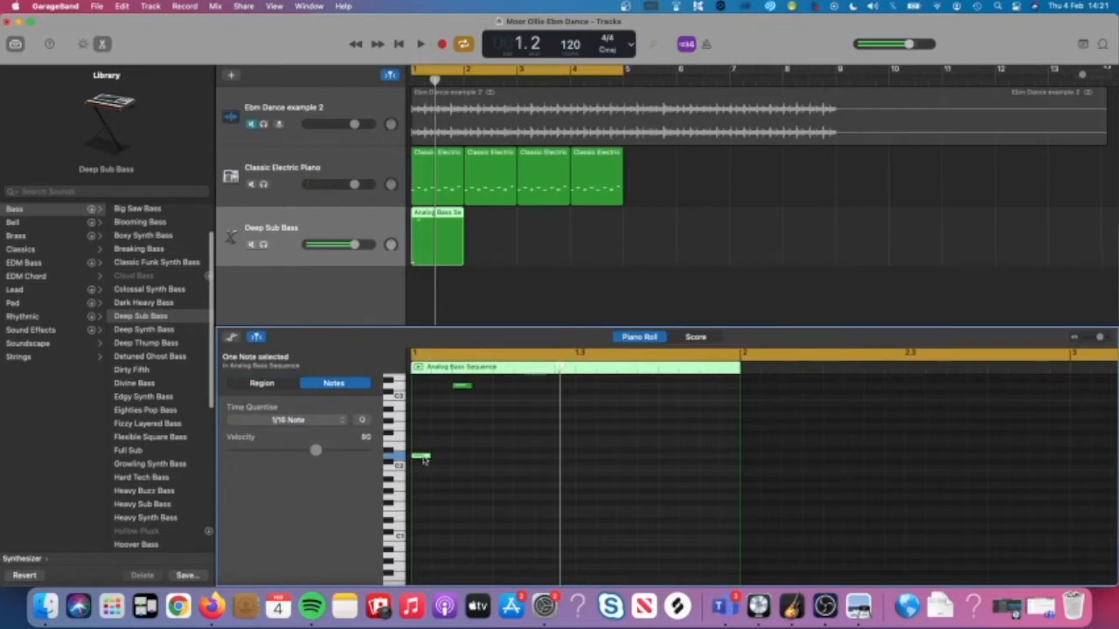
scroll(524, 454, "up", 2)
left_click_drag(490, 398, 499, 477)
key("space")
left_click(531, 492)
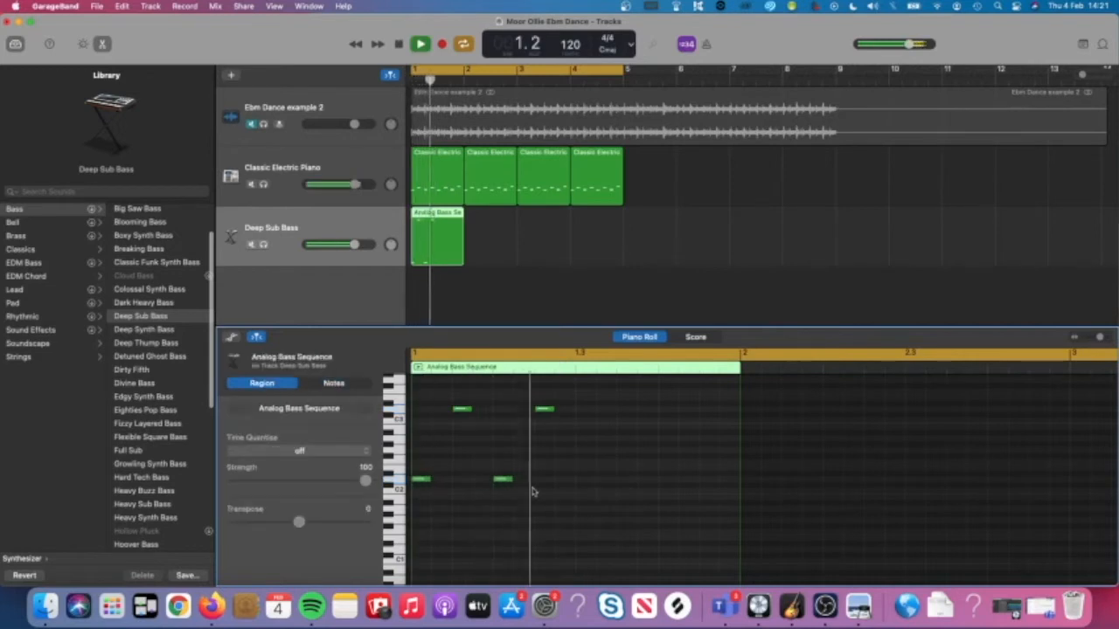
key("space")
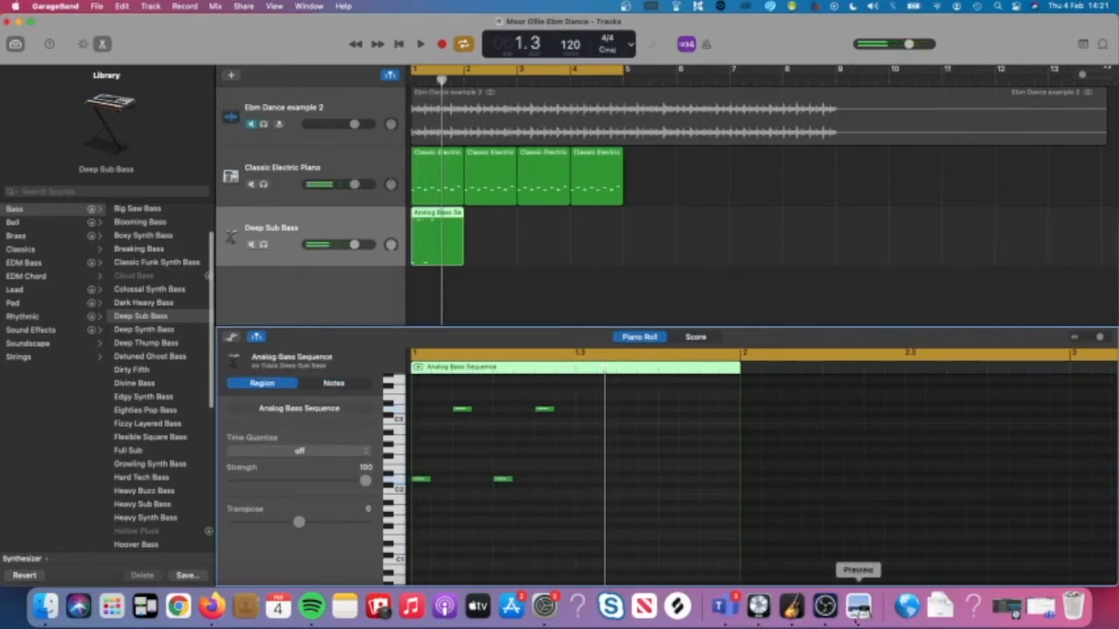
Copy the four notes into the bar's second half, completing eight octave-jumping eighth notes.
left_click(858, 606)
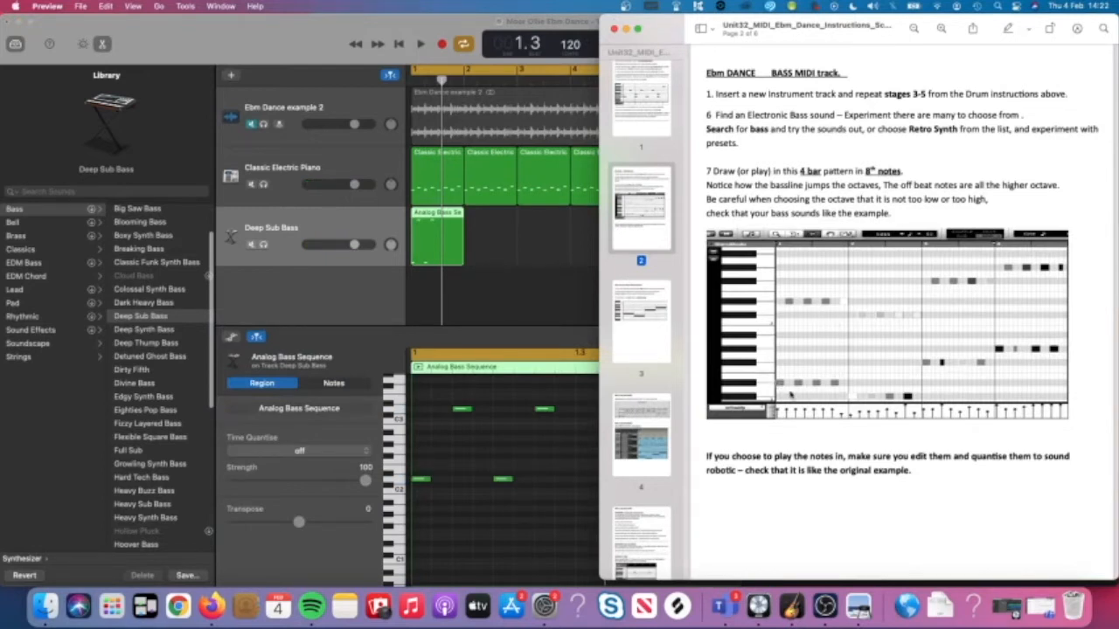
left_click(535, 462)
key("space")
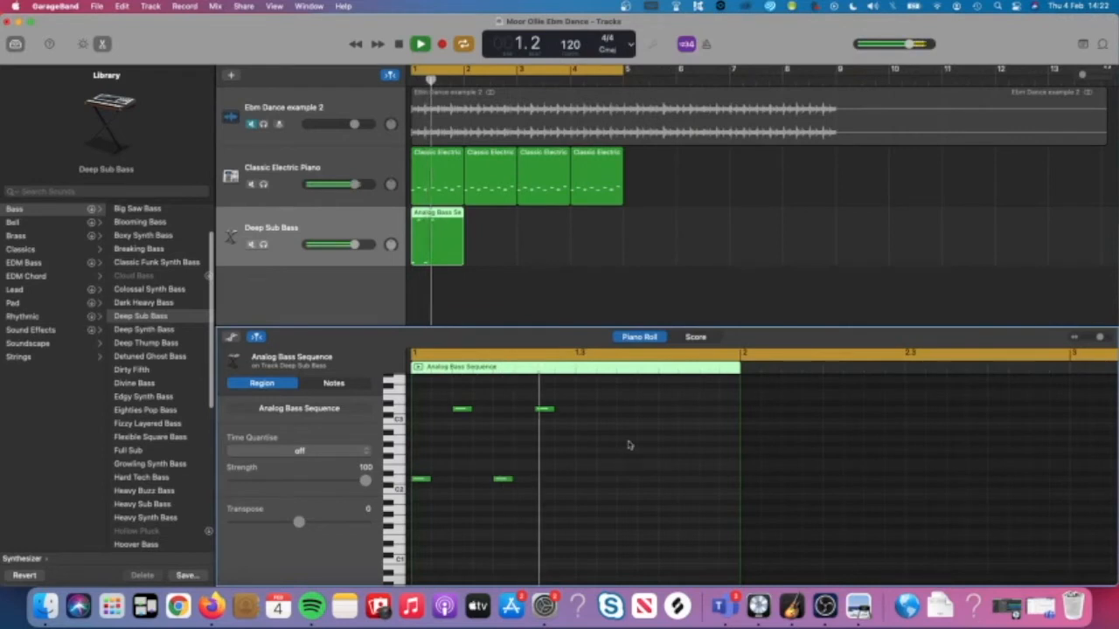
left_click_drag(618, 411, 419, 504)
left_click_drag(622, 405, 425, 505)
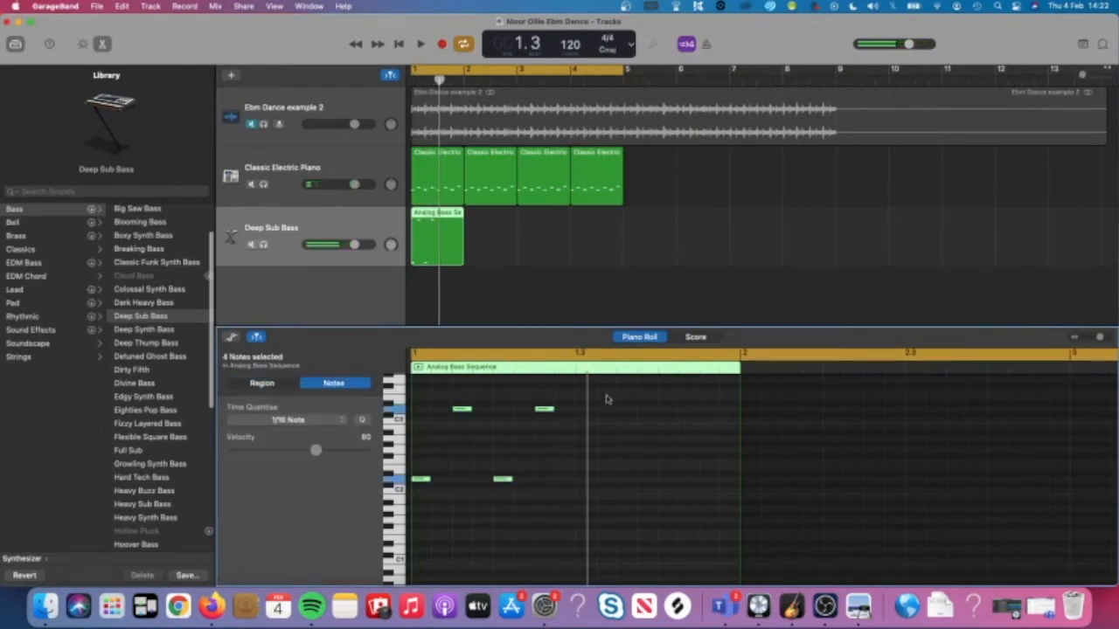
left_click_drag(614, 391, 584, 486)
key("space")
left_click(597, 470)
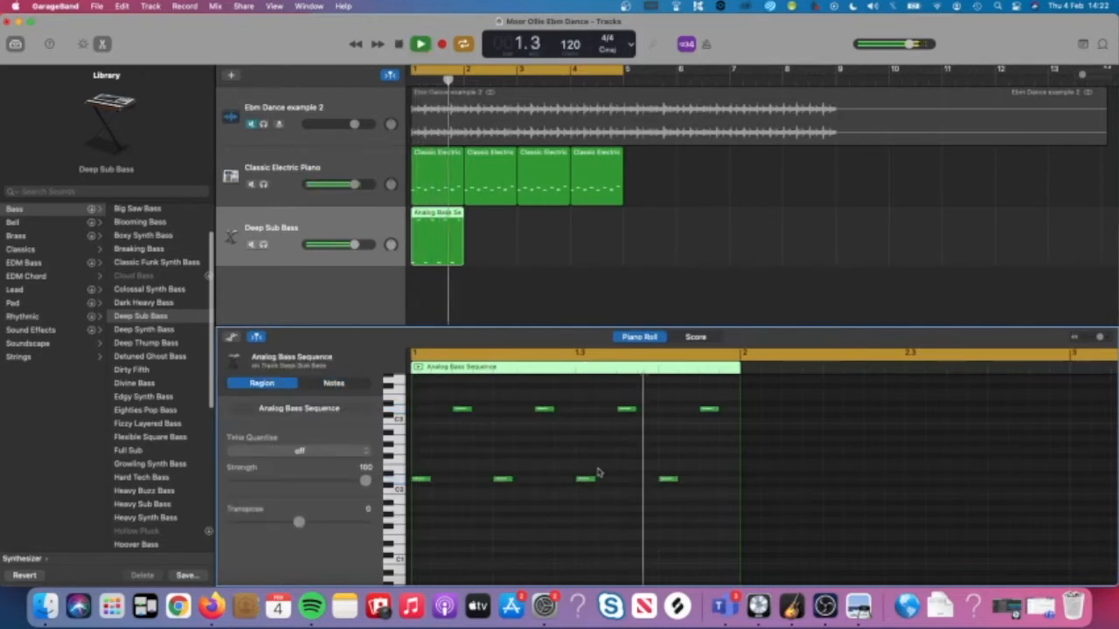
key("space")
Option-drag the Deep Sub Bass region to duplicate it into bar 2.
left_click(509, 276)
left_click(440, 233)
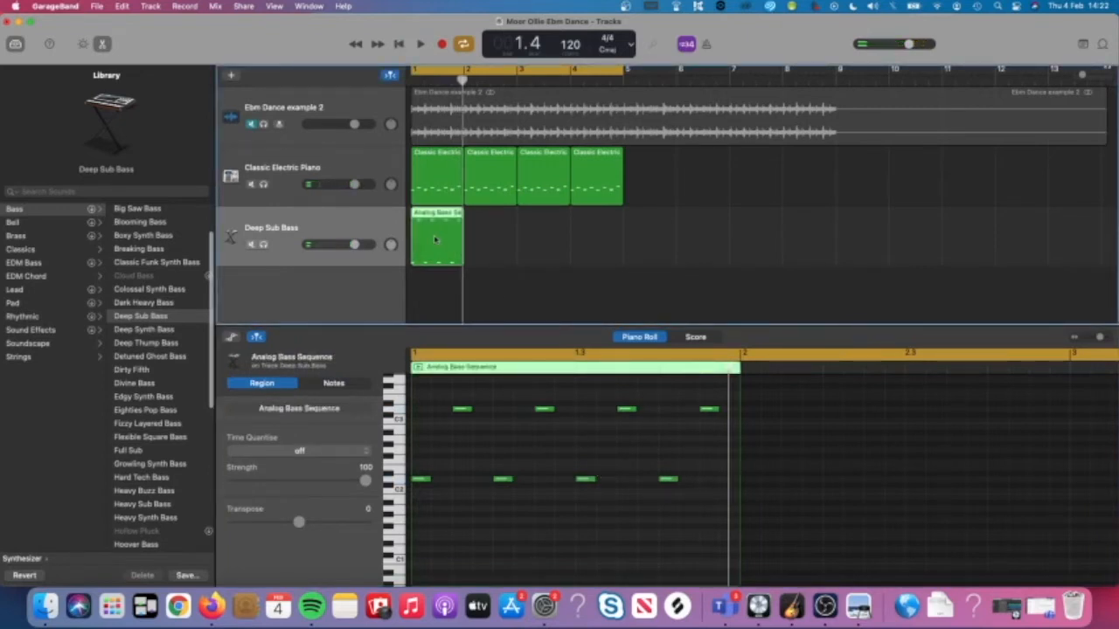
left_click_drag(436, 238, 491, 241)
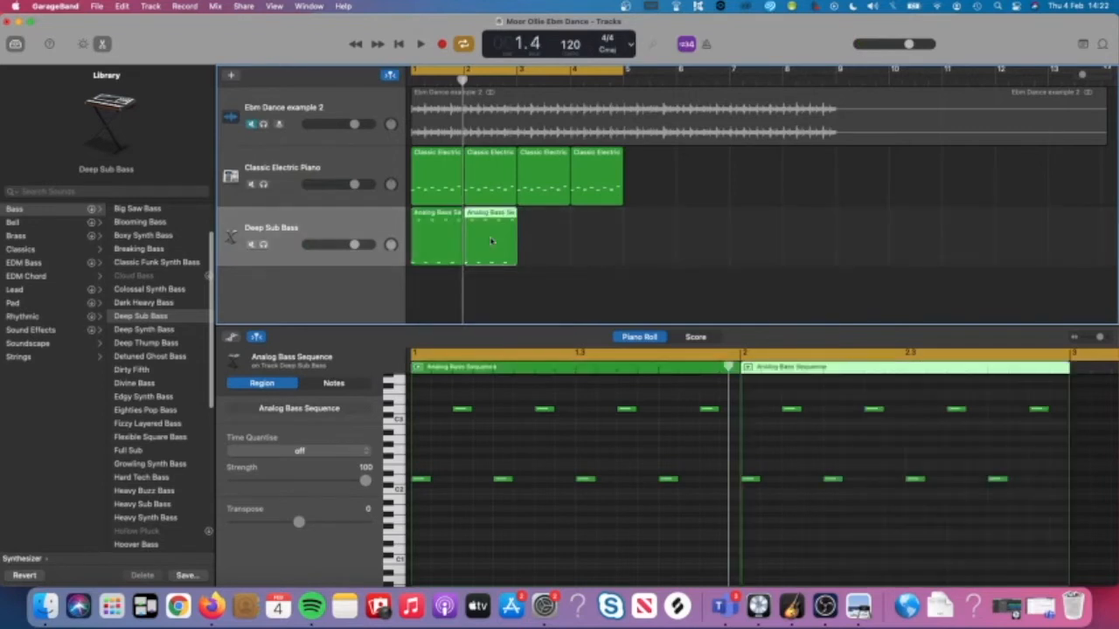
double_click(491, 240)
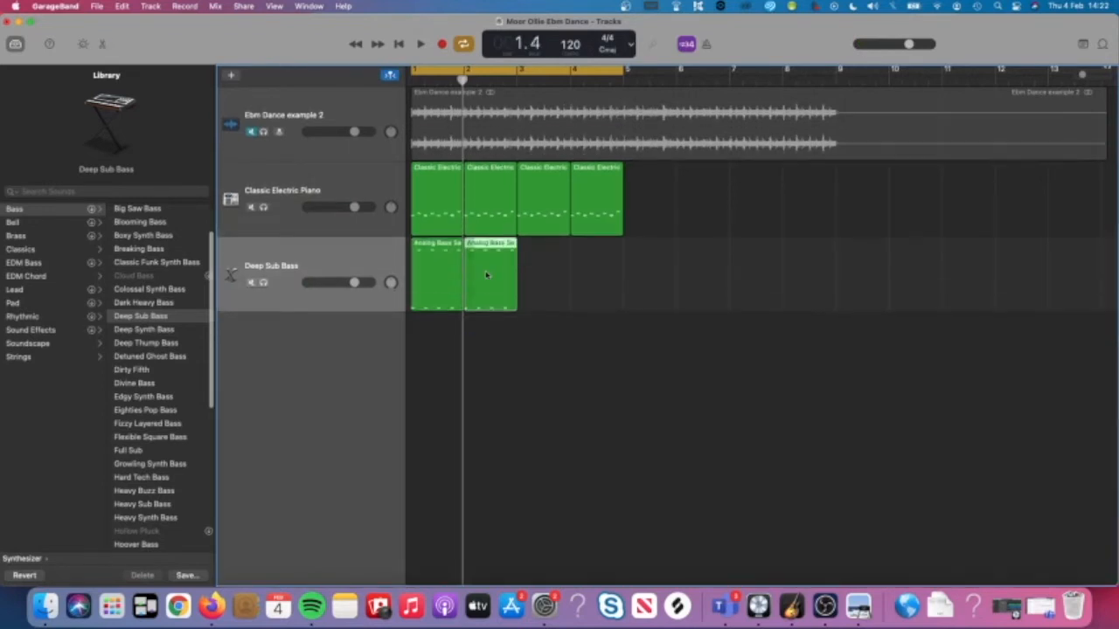
double_click(487, 274)
scroll(800, 494, "down", 3)
scroll(800, 495, "up", 1)
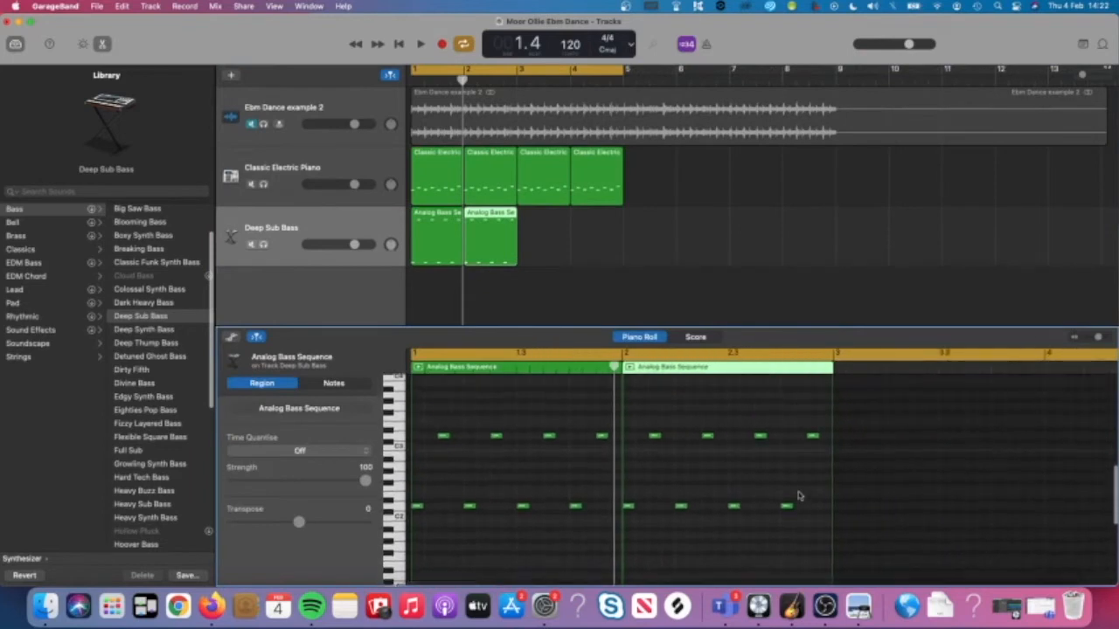
left_click_drag(823, 411, 624, 525)
left_click(858, 605)
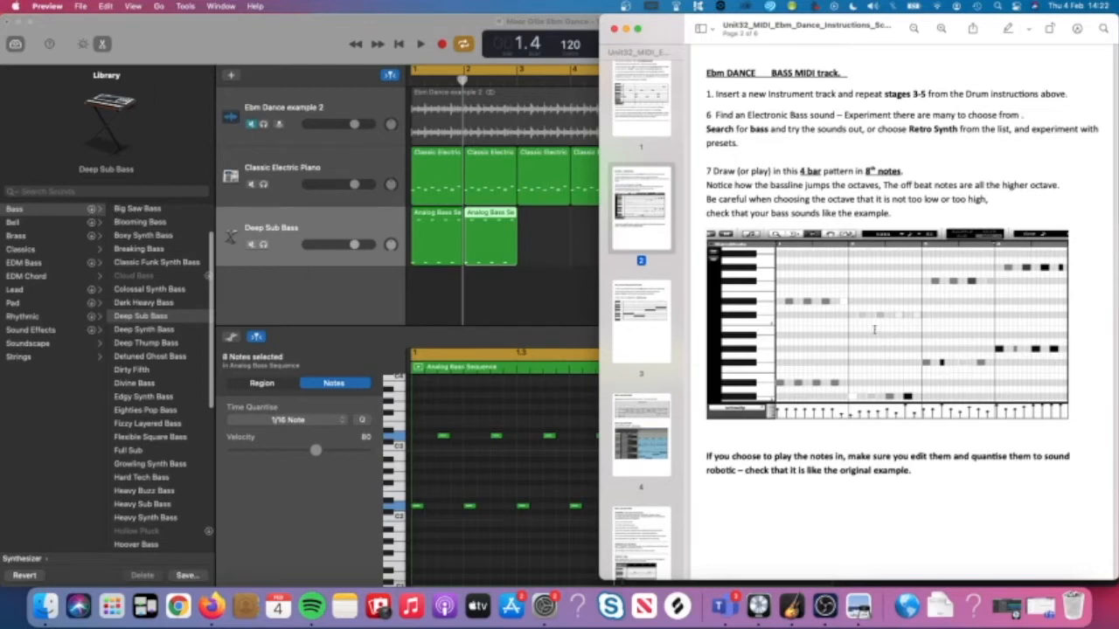
scroll(874, 329, "down", 5)
scroll(874, 330, "up", 4)
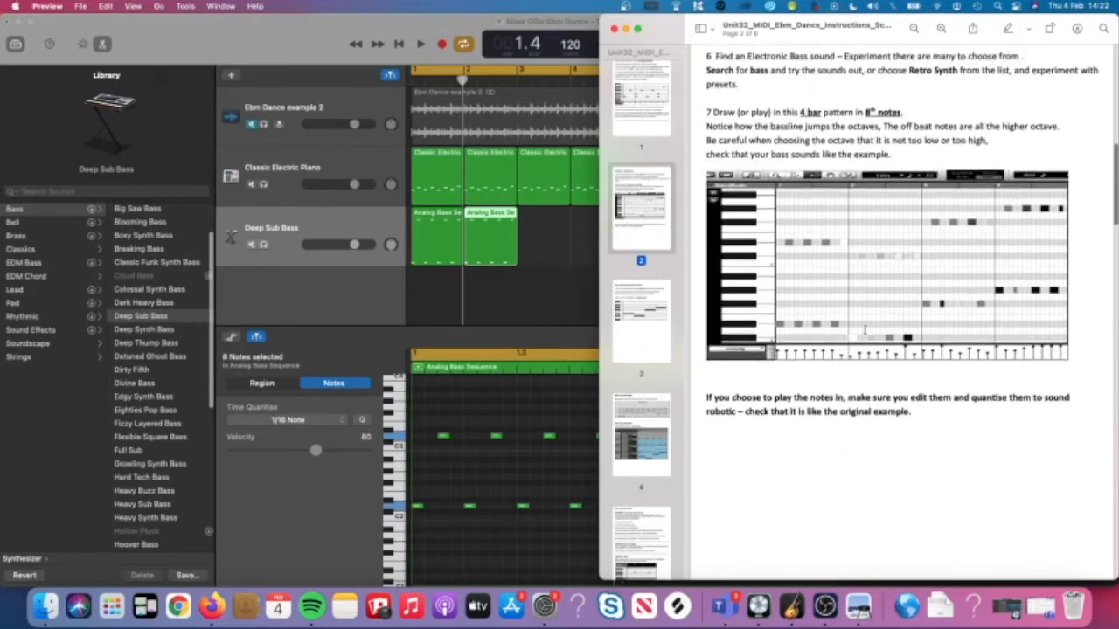
left_click(465, 289)
left_click(262, 125)
key("space")
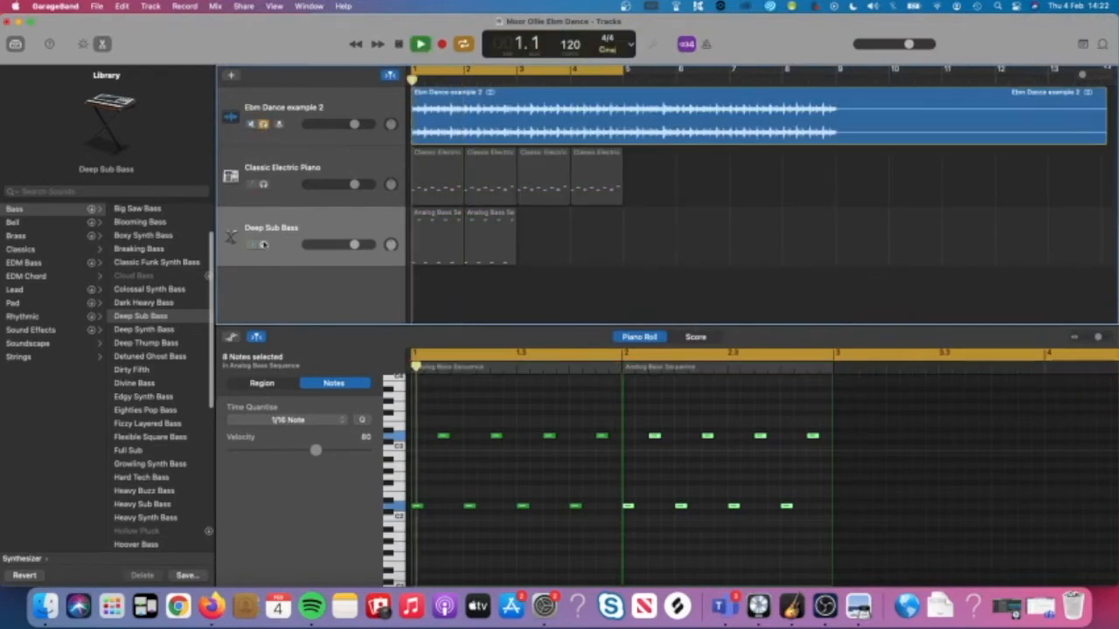
key("space")
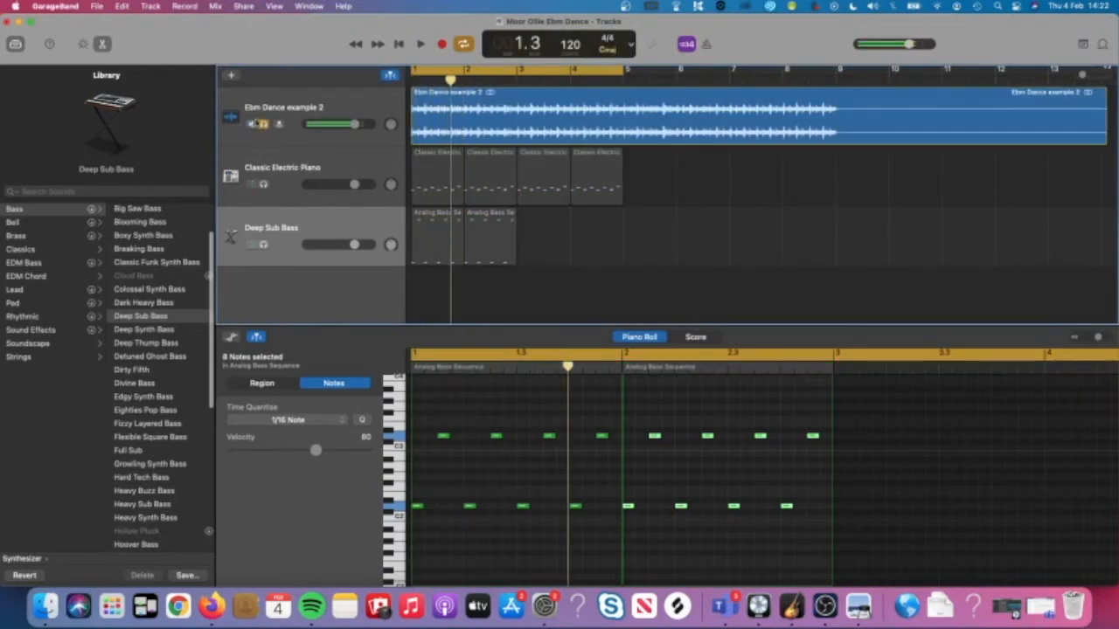
left_click(253, 124)
left_click(263, 244)
key("space")
key("space")
left_click_drag(606, 521, 444, 430)
key("space")
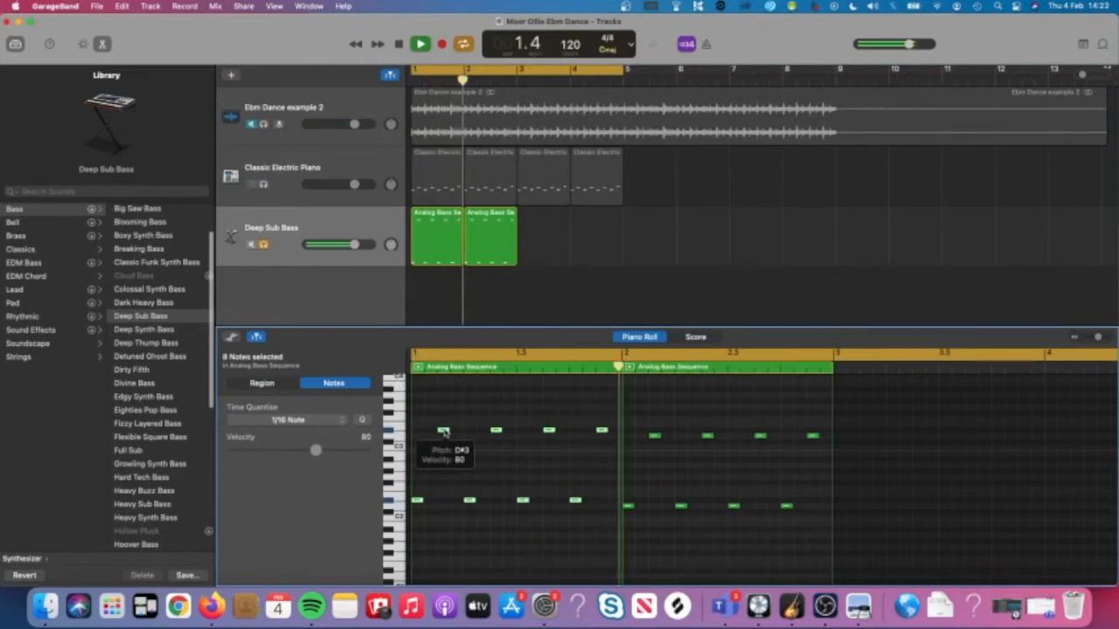
key("space")
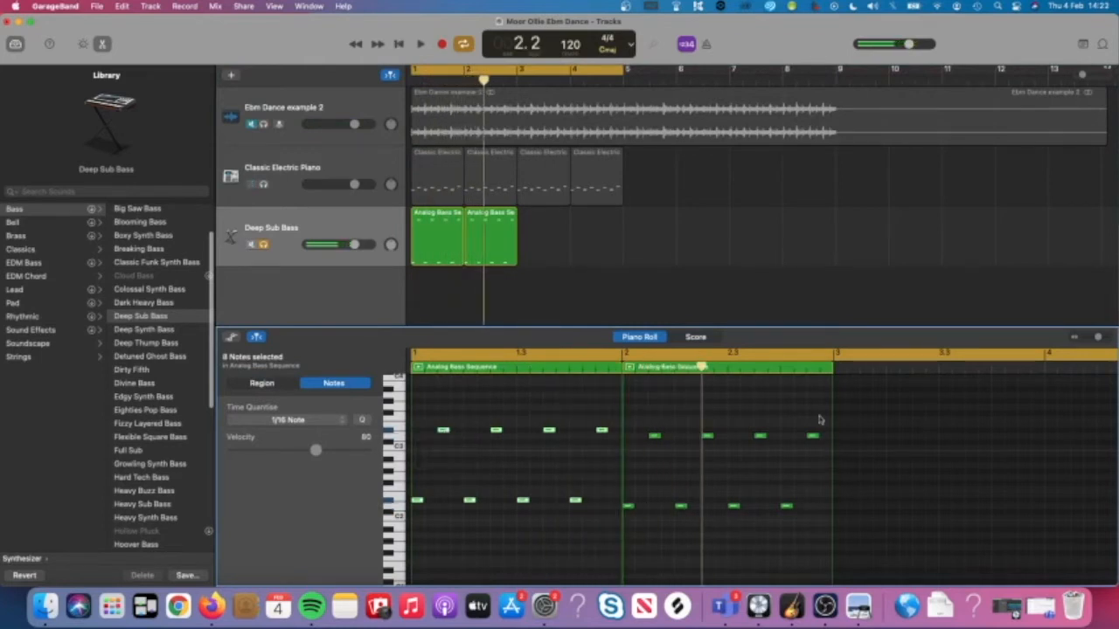
key("space")
key("space")
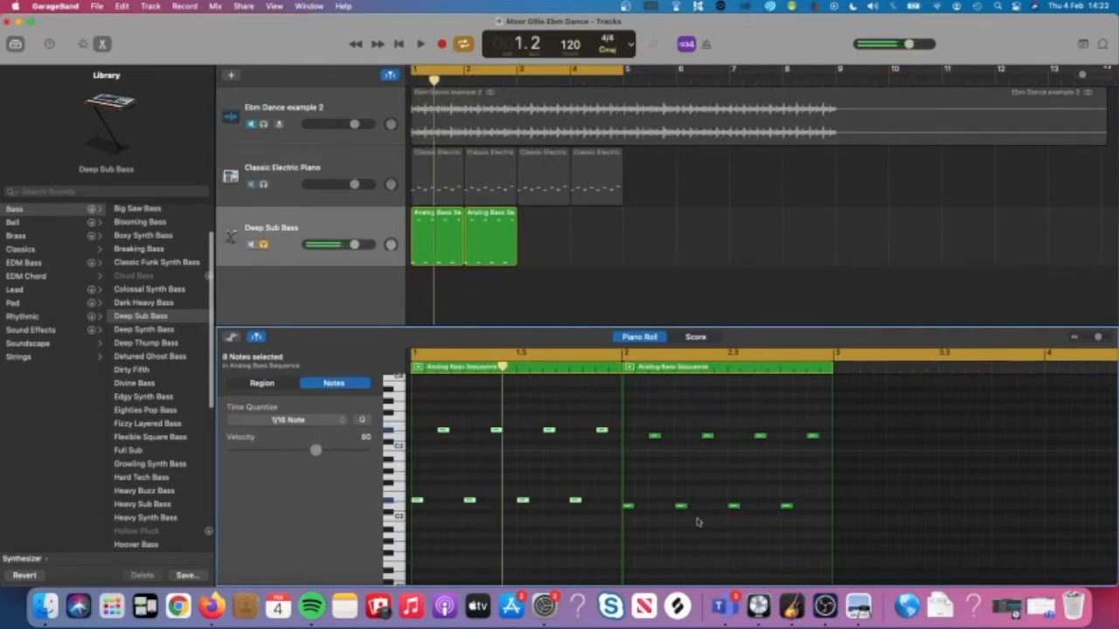
left_click(858, 606)
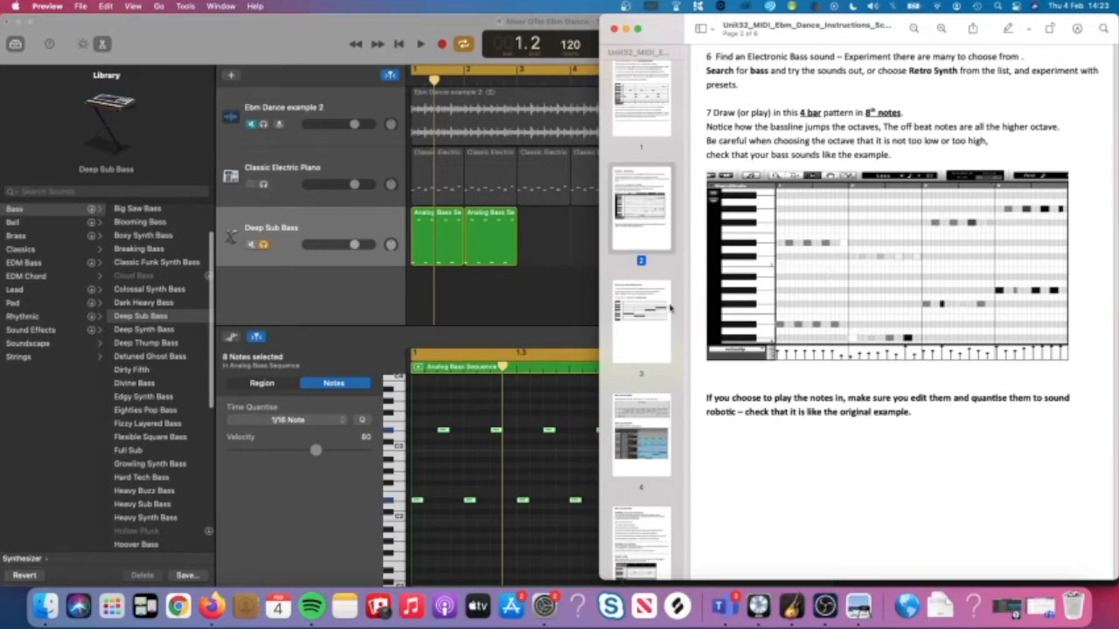
left_click(467, 455)
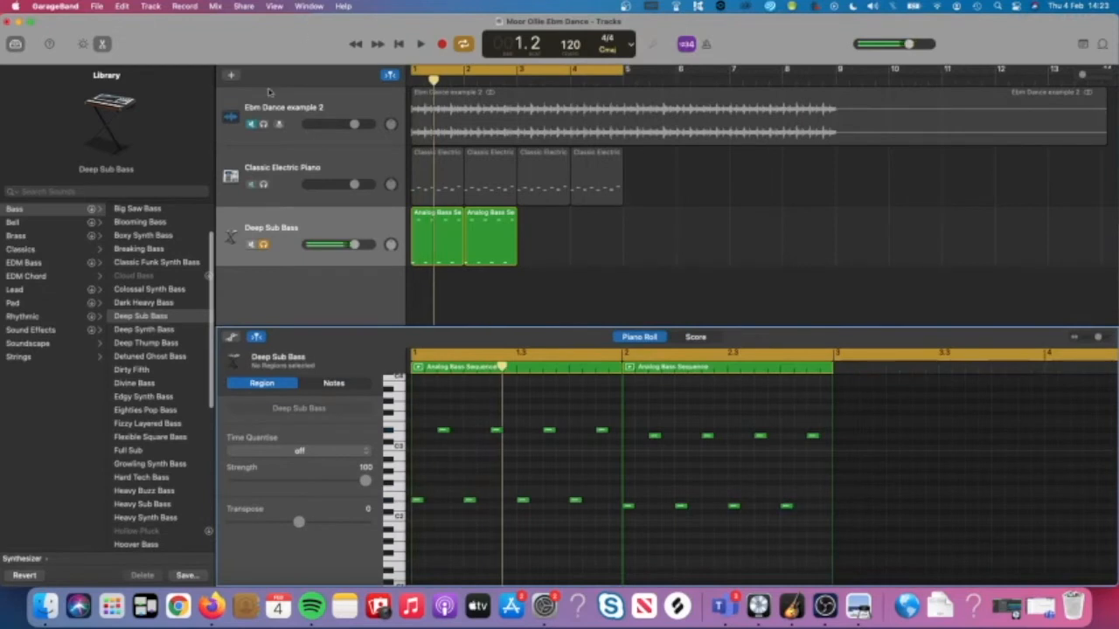
left_click(263, 123)
left_click(263, 244)
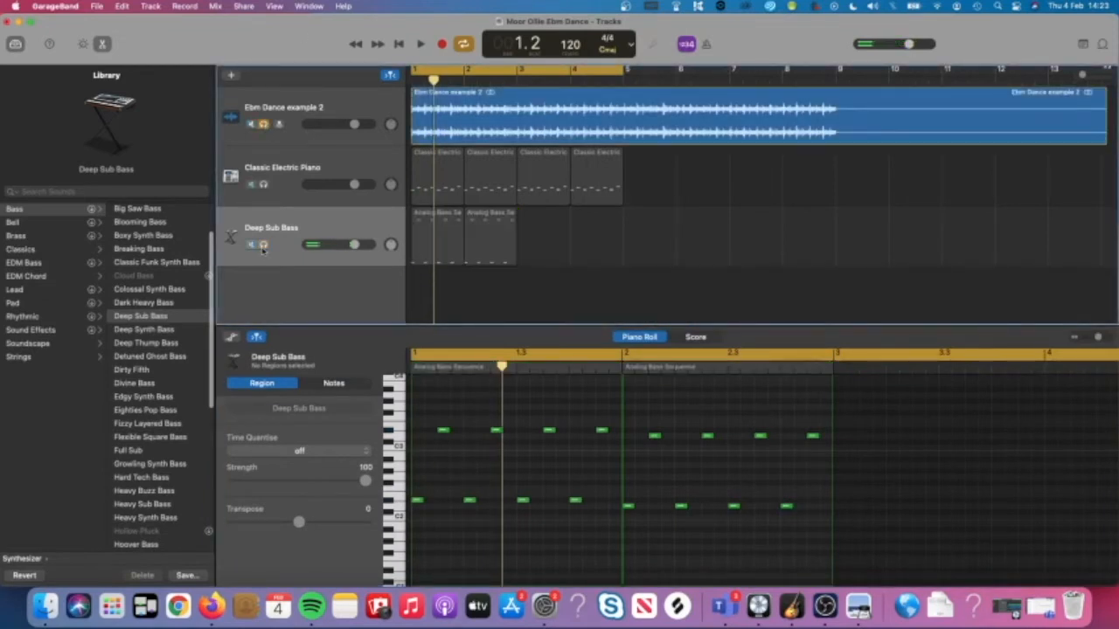
left_click(263, 244)
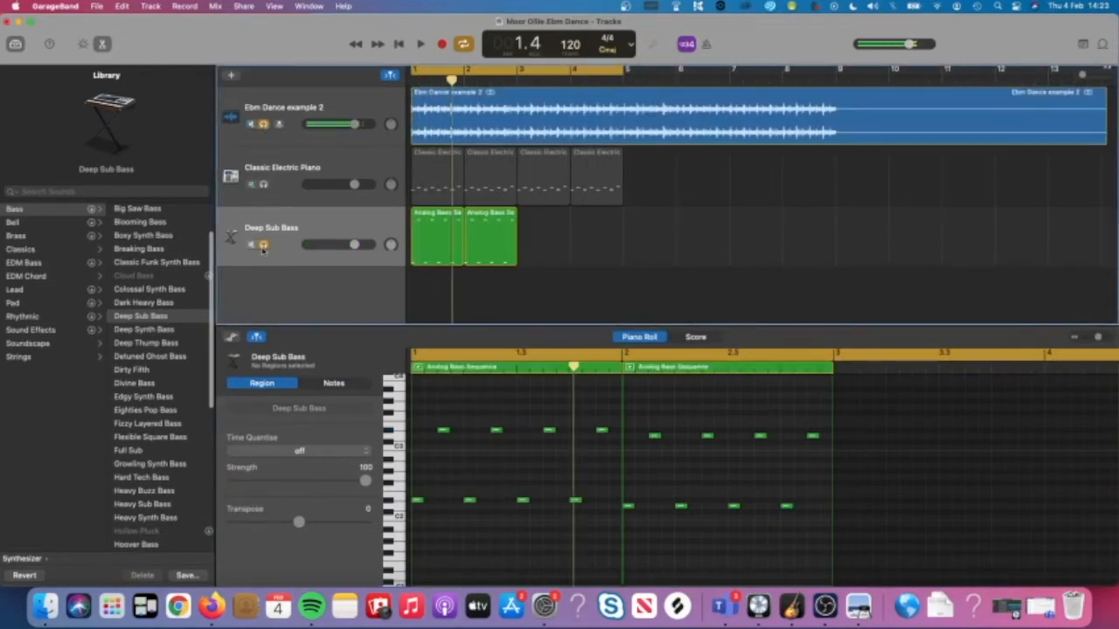
left_click(264, 124)
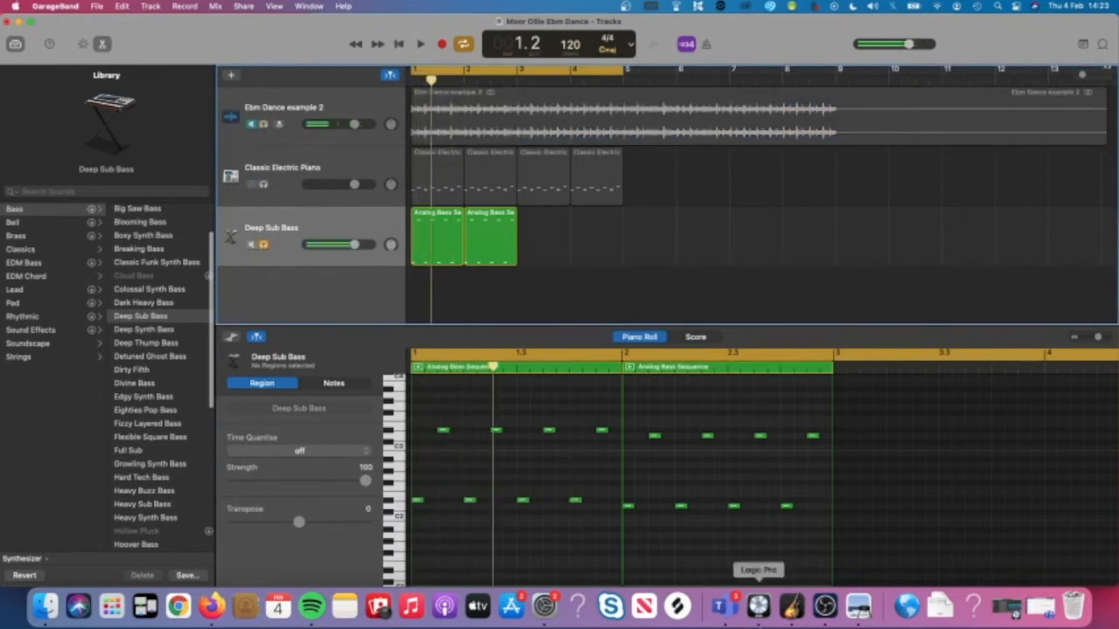
left_click(858, 606)
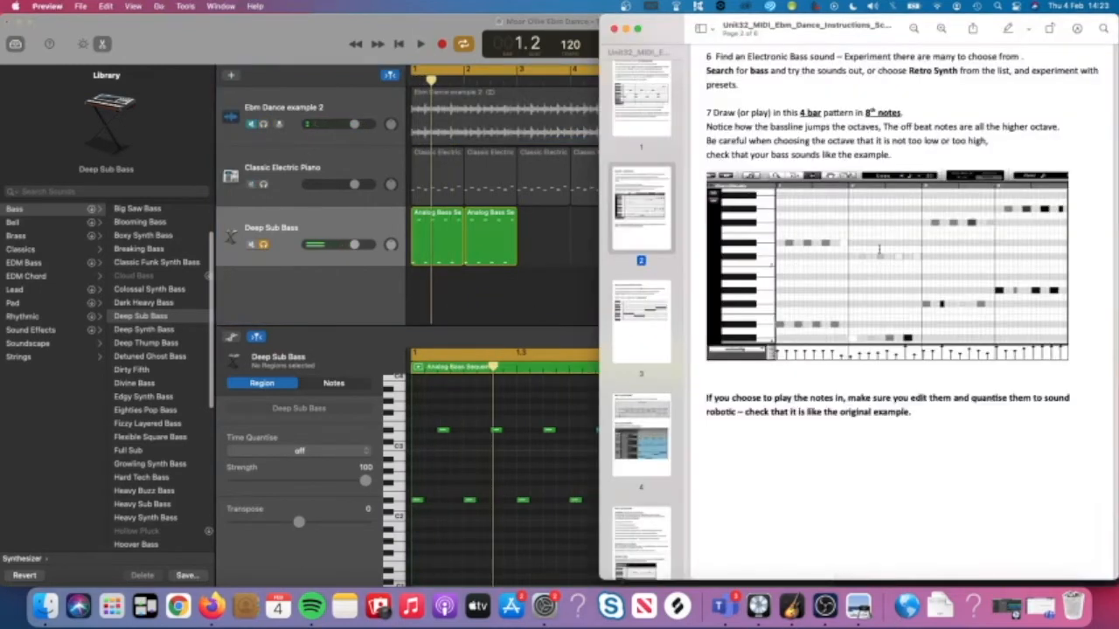
left_click(577, 462)
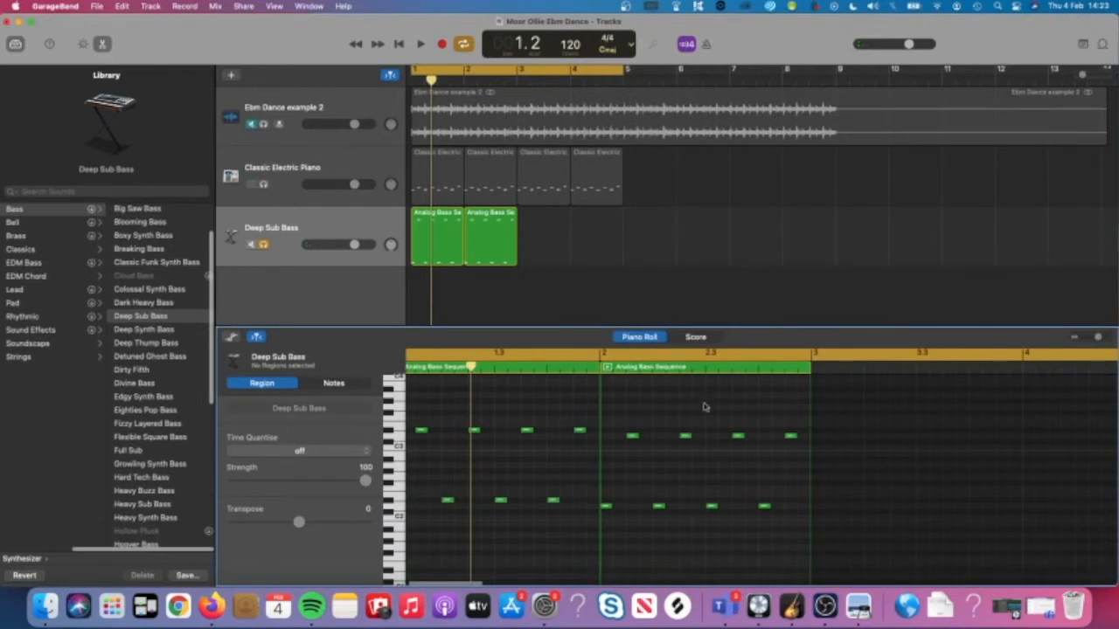
Lower all of bar 2's bass notes by one semitone and play it back.
left_click_drag(791, 413, 594, 522)
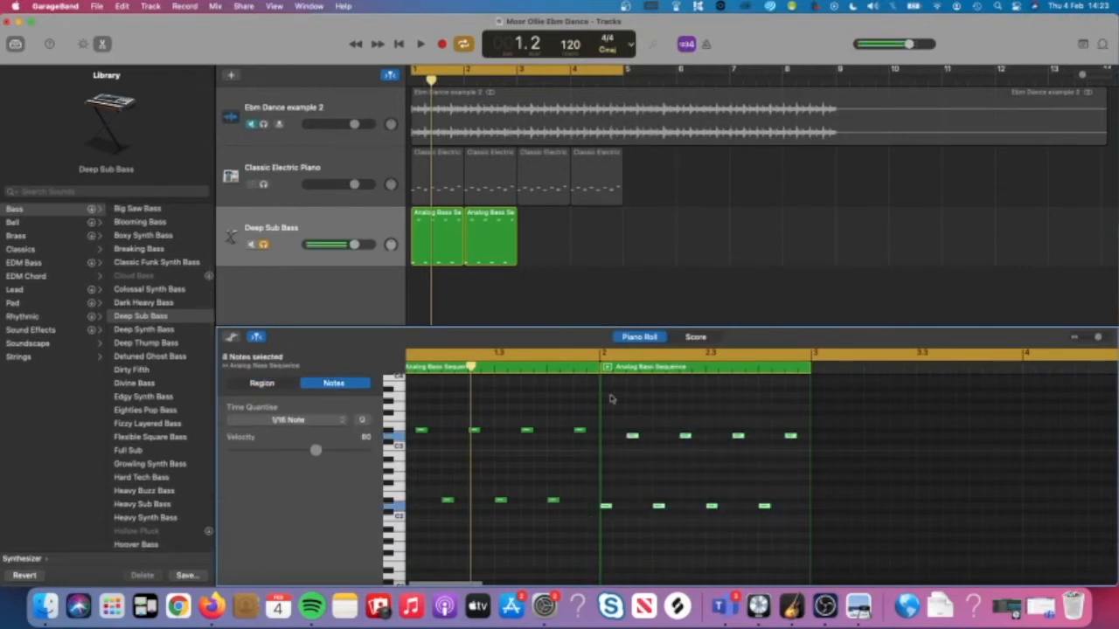
left_click_drag(634, 437, 640, 456)
key("space")
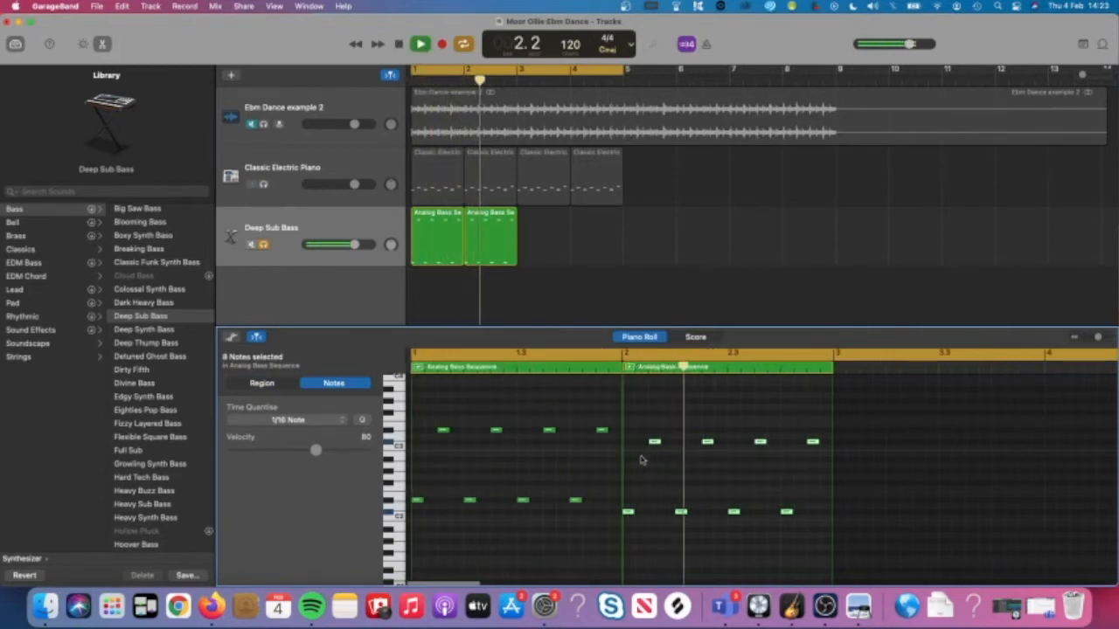
key("space")
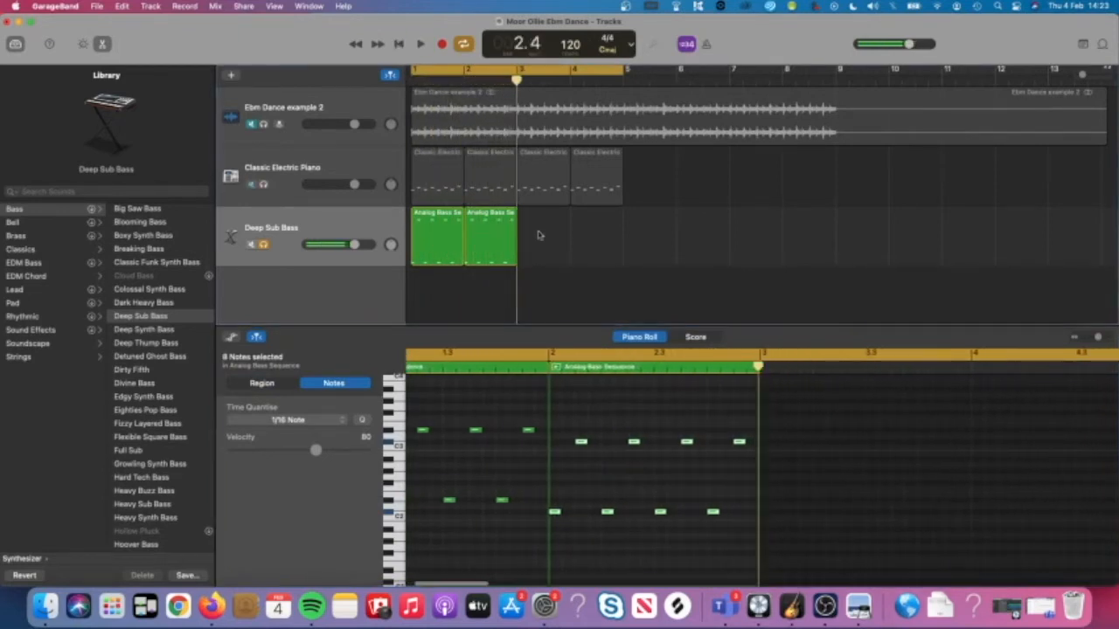
Copy the bar-2 region into bar 3 and transpose its eight notes up four semitones.
left_click_drag(491, 232, 537, 236)
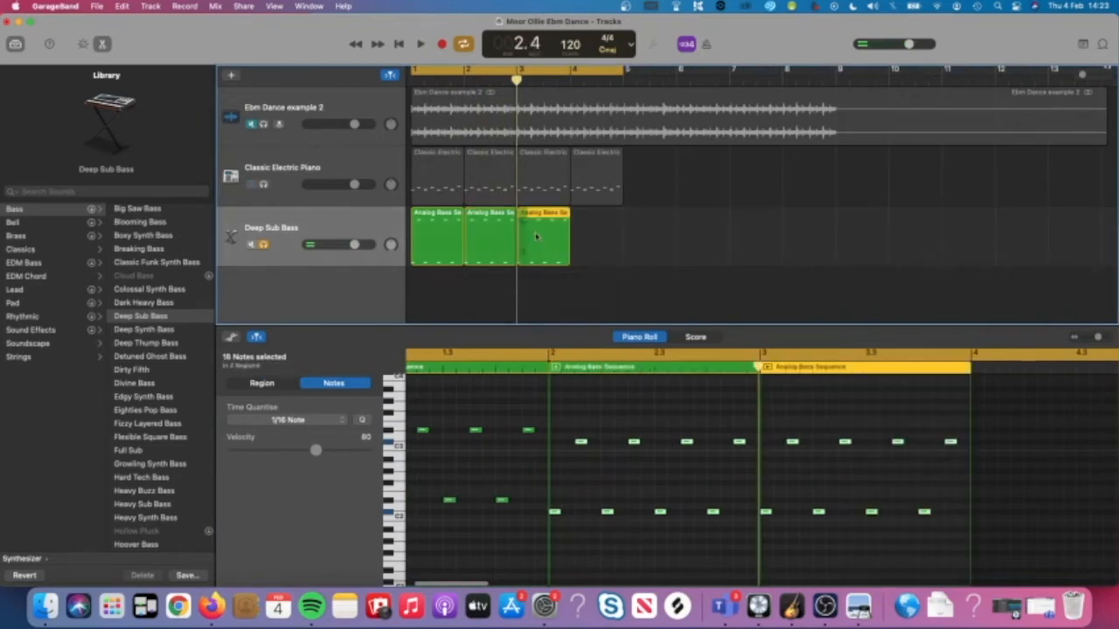
left_click(890, 451)
scroll(900, 455, "right", 3)
left_click_drag(885, 426, 696, 543)
left_click(858, 607)
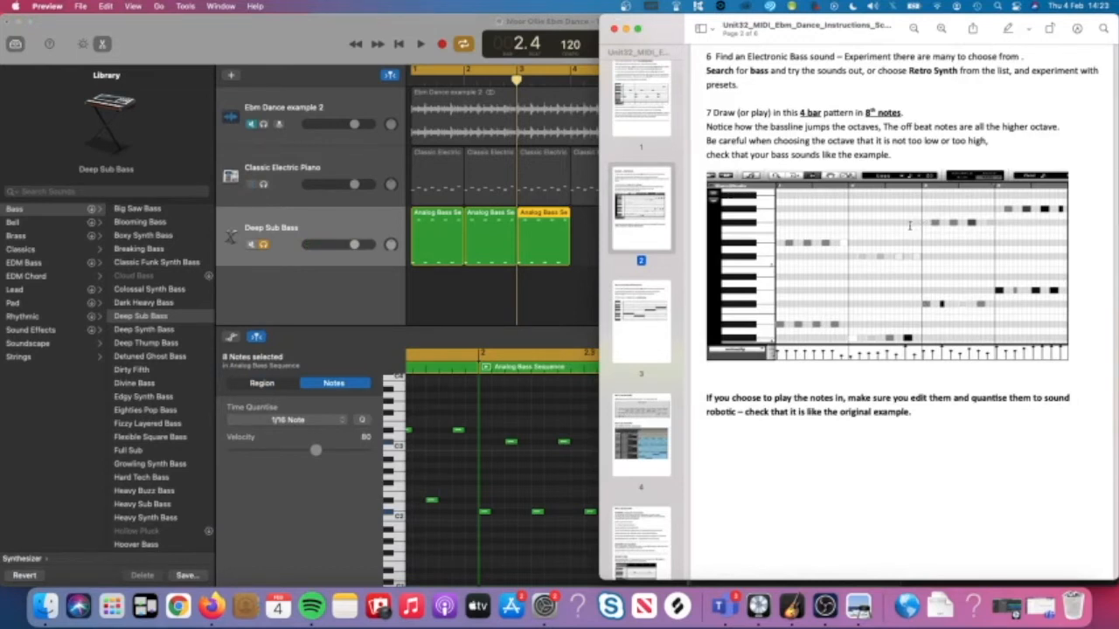
left_click(561, 417)
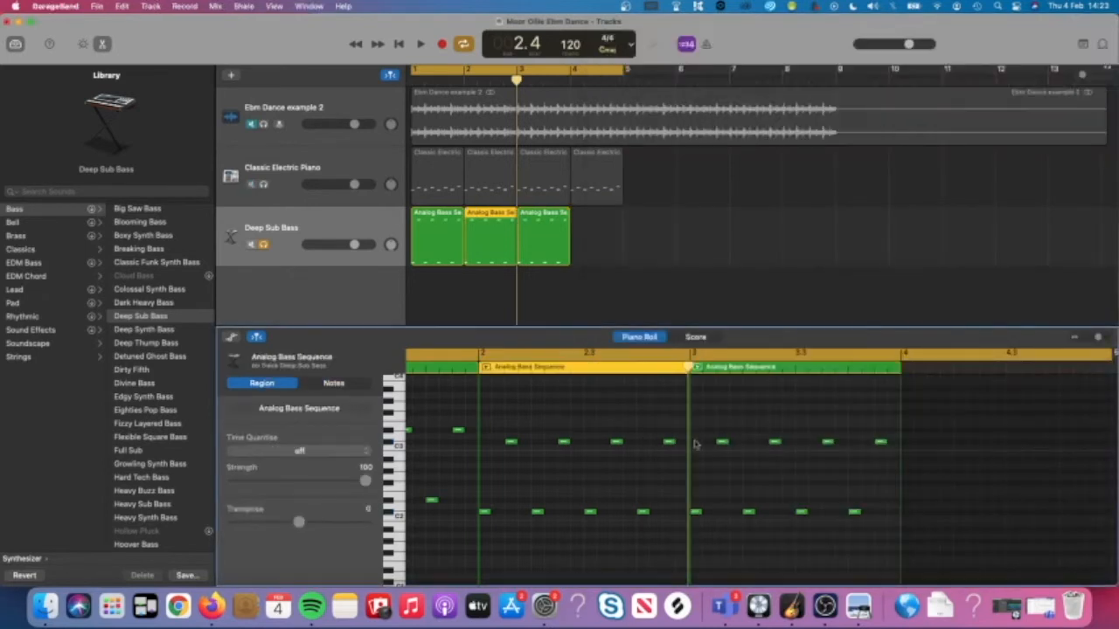
left_click_drag(882, 420, 692, 526)
left_click_drag(721, 456, 723, 427)
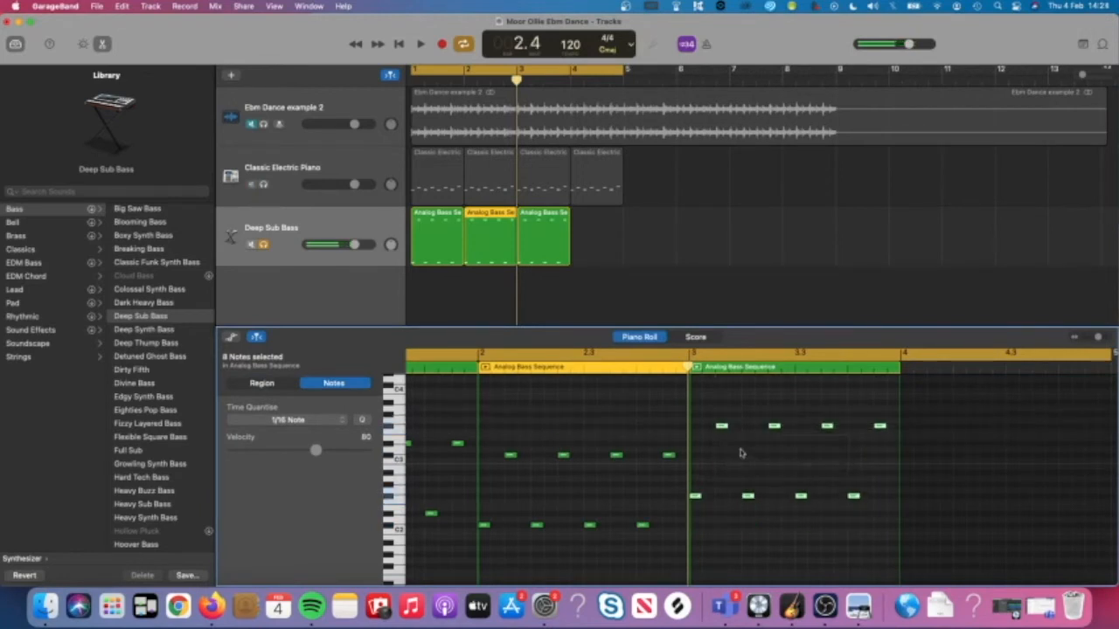
Solo the Classic Electric Piano track during playback and copy the bar-3 bass region into bar 4.
key("Return")
key("space")
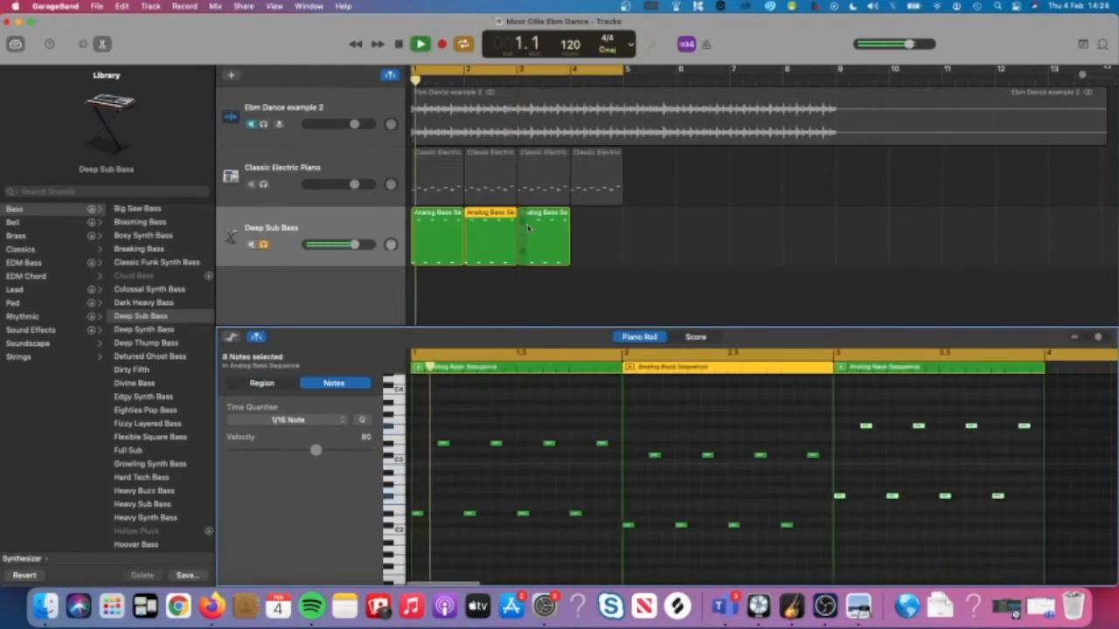
left_click(264, 185)
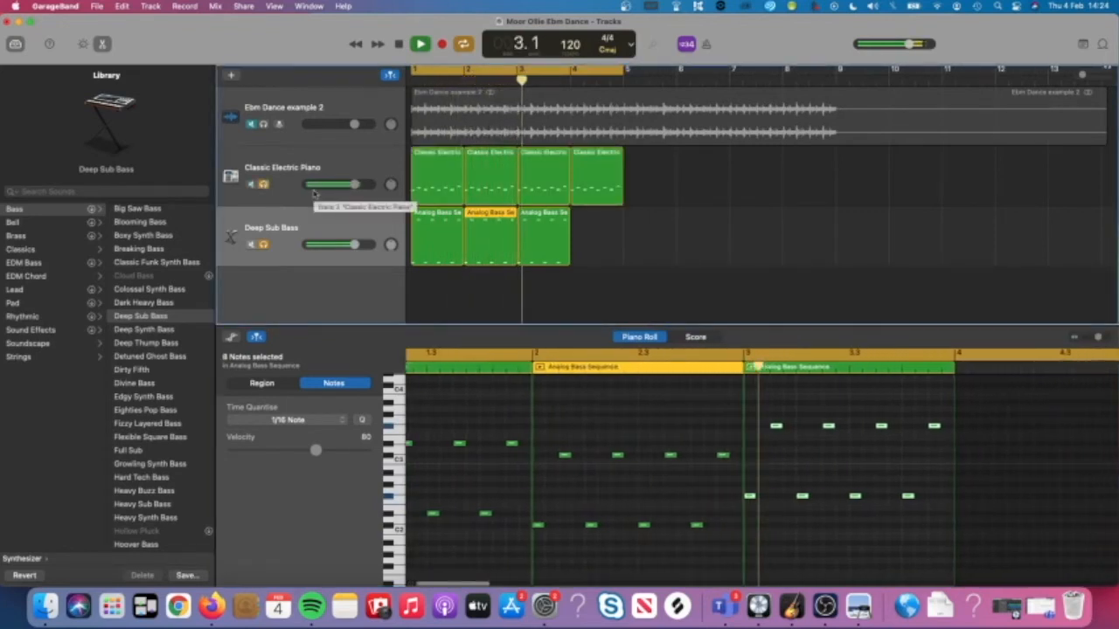
key("space")
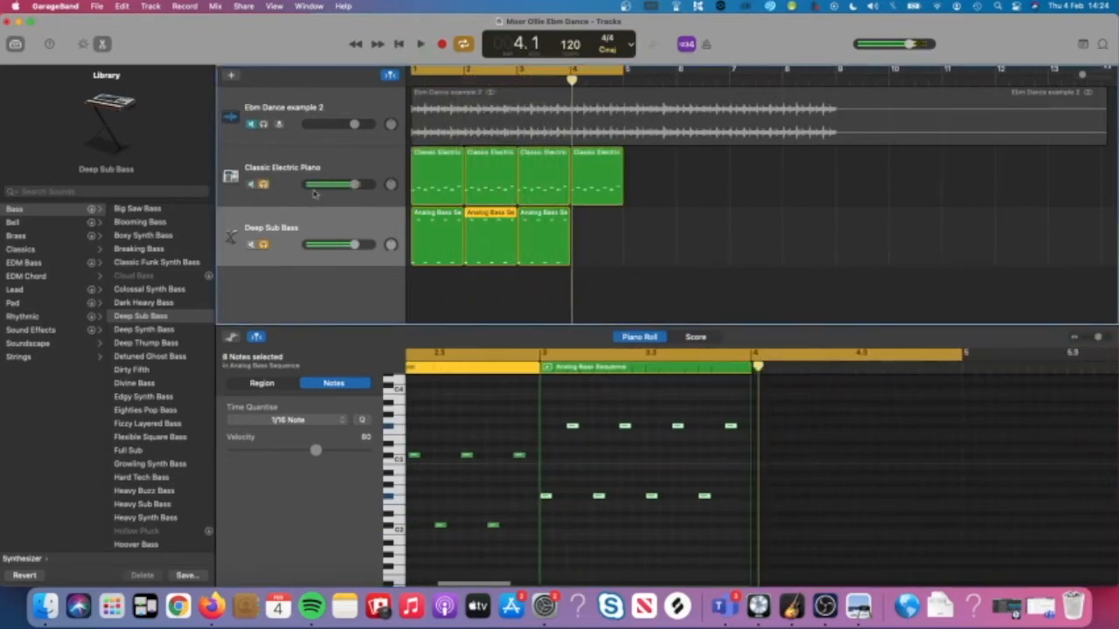
left_click_drag(544, 227, 597, 230)
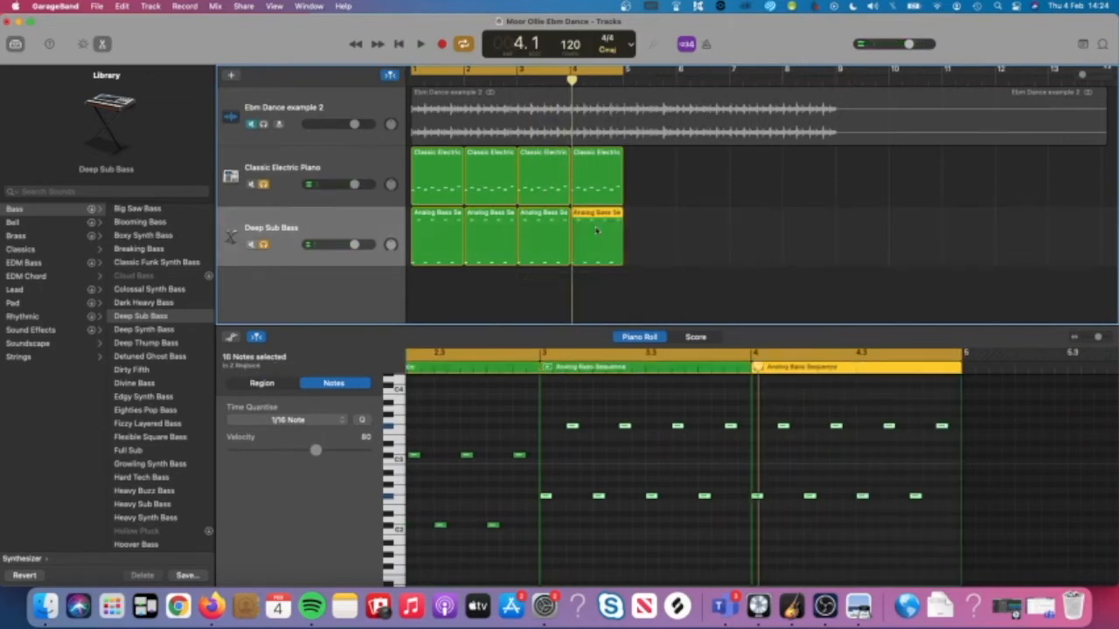
Raise the eight bar-4 bass notes by two semitones and play from bar 1.
left_click(891, 412)
left_click_drag(951, 403, 757, 525)
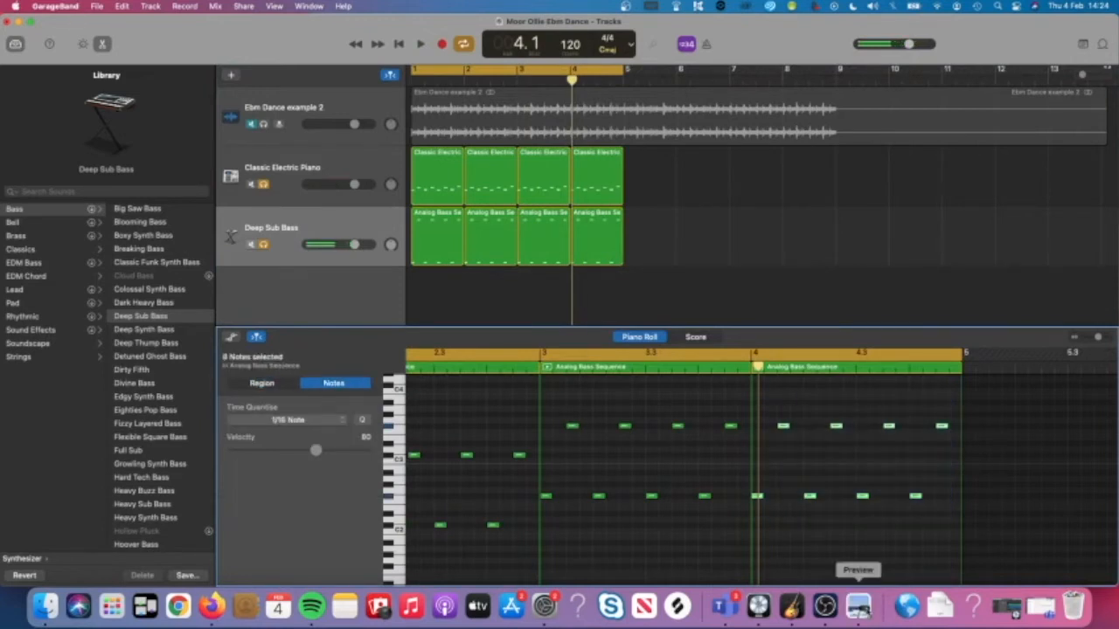
left_click(858, 605)
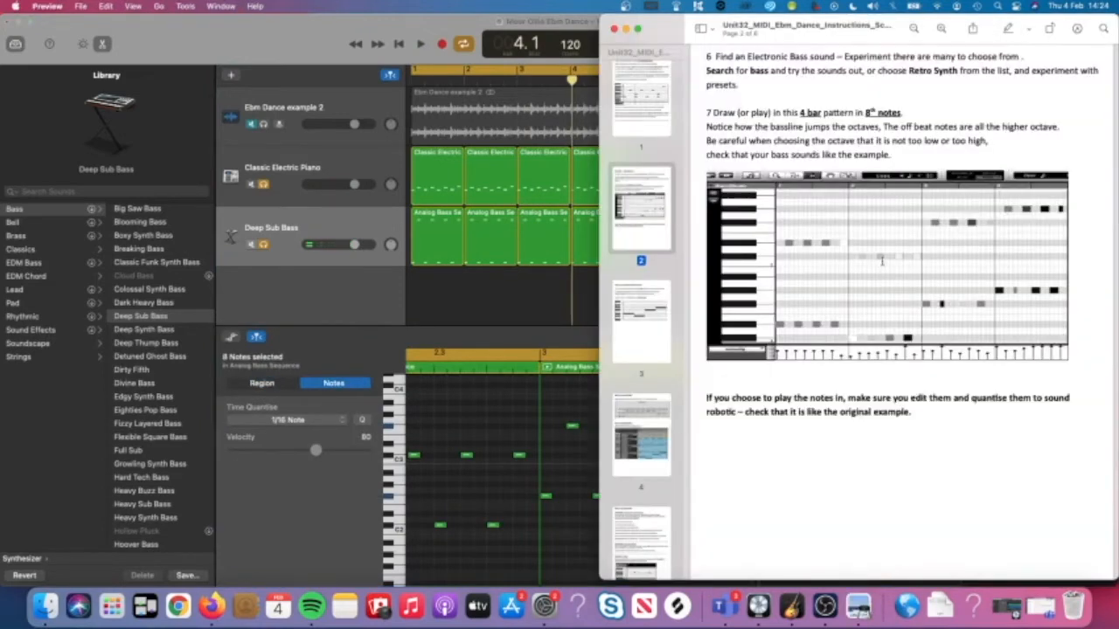
left_click(580, 439)
left_click_drag(947, 397, 749, 514)
scroll(785, 439, "up", 1)
left_click_drag(784, 443, 784, 433)
key("space")
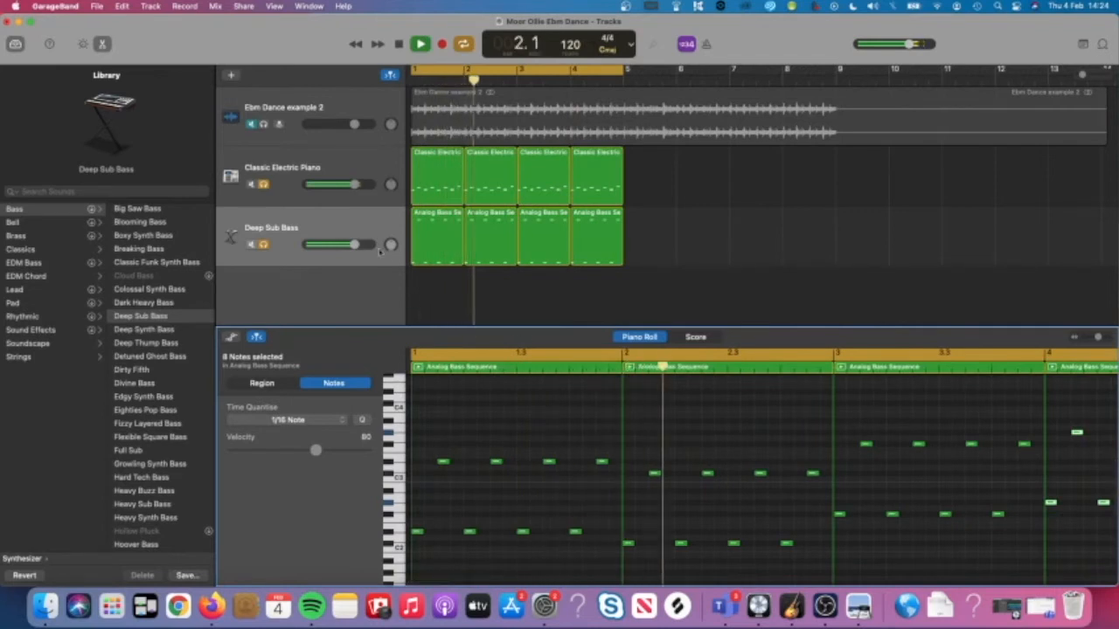
Set Deep Sub Bass volume to +1.0 dB, then solo only Ebm Dance example 2 and play.
left_click_drag(354, 244, 355, 244)
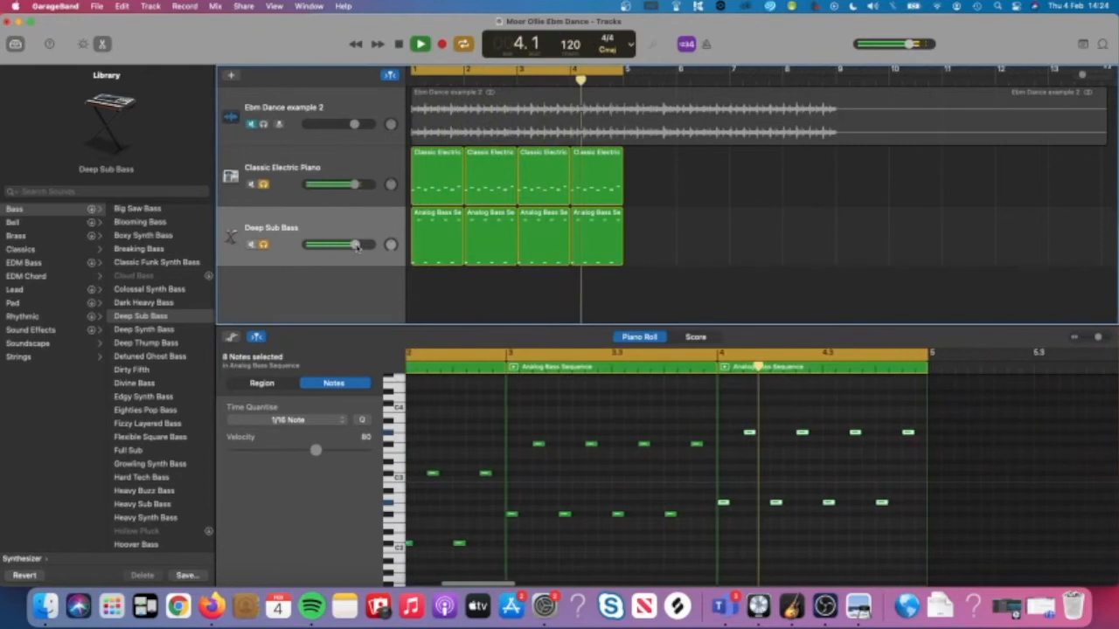
key("space")
left_click(264, 125)
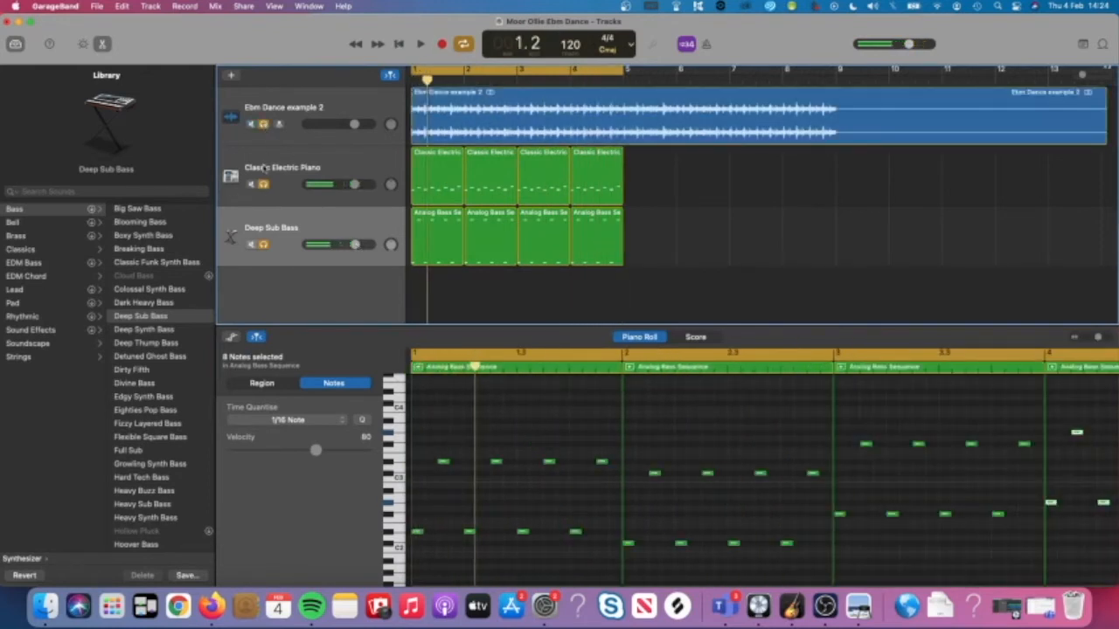
left_click(264, 184)
left_click(264, 245)
key("space")
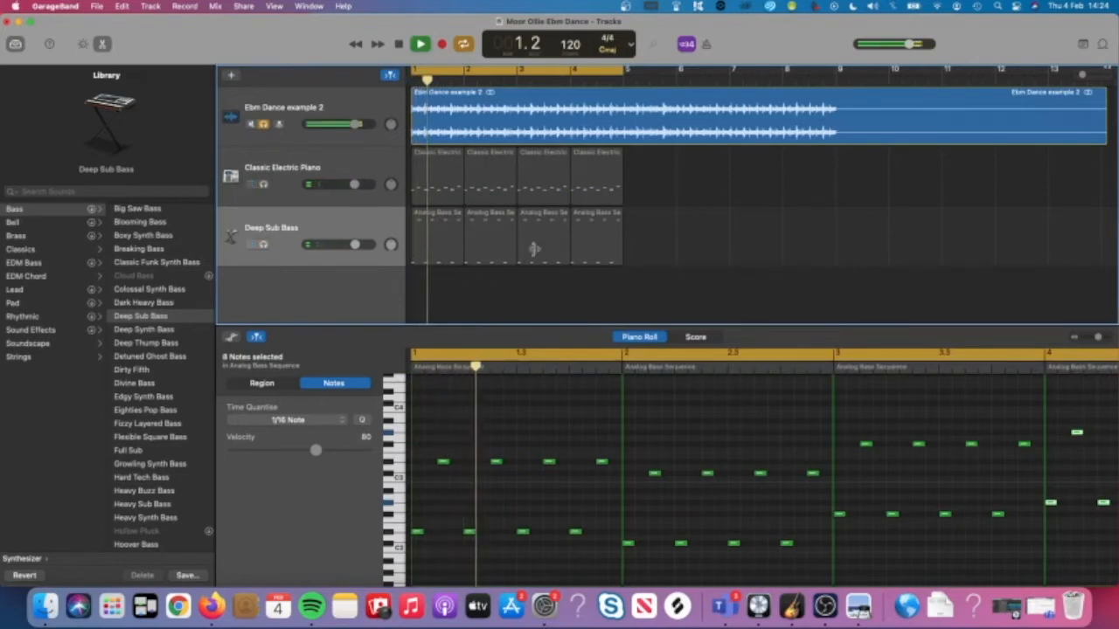
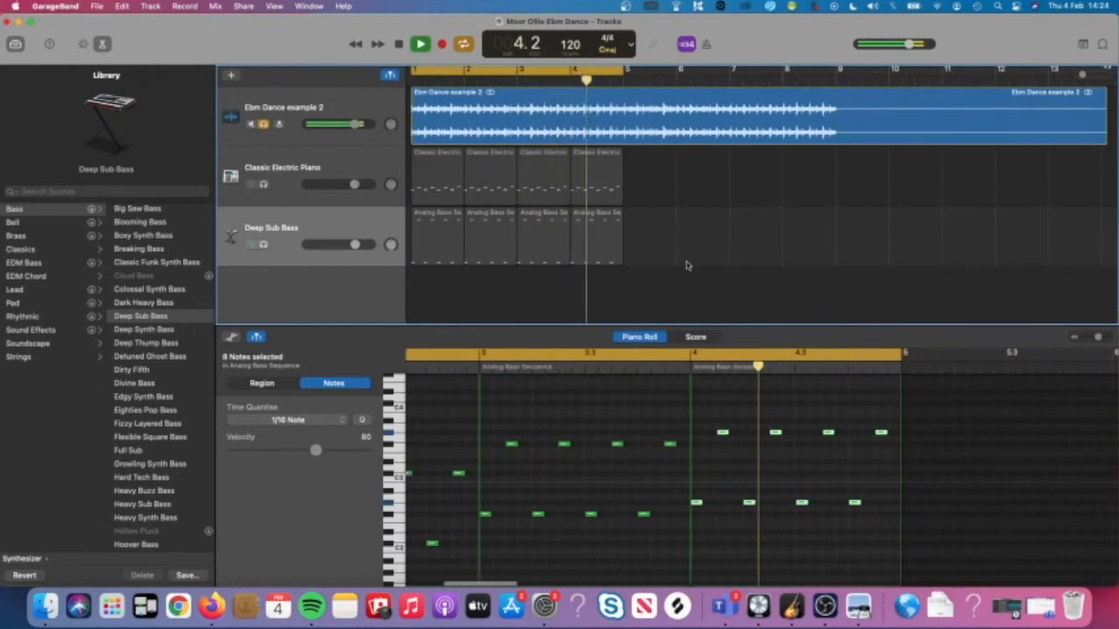
Stop playback and mute the Ebm Dance example 2 reference track.
key("space")
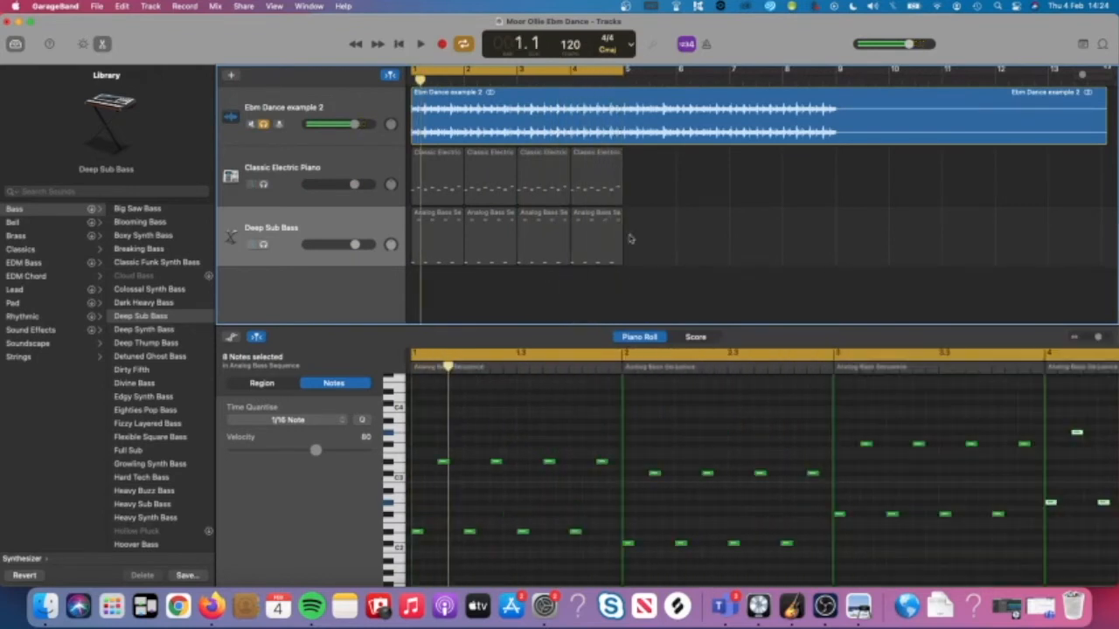
left_click(252, 123)
key("space")
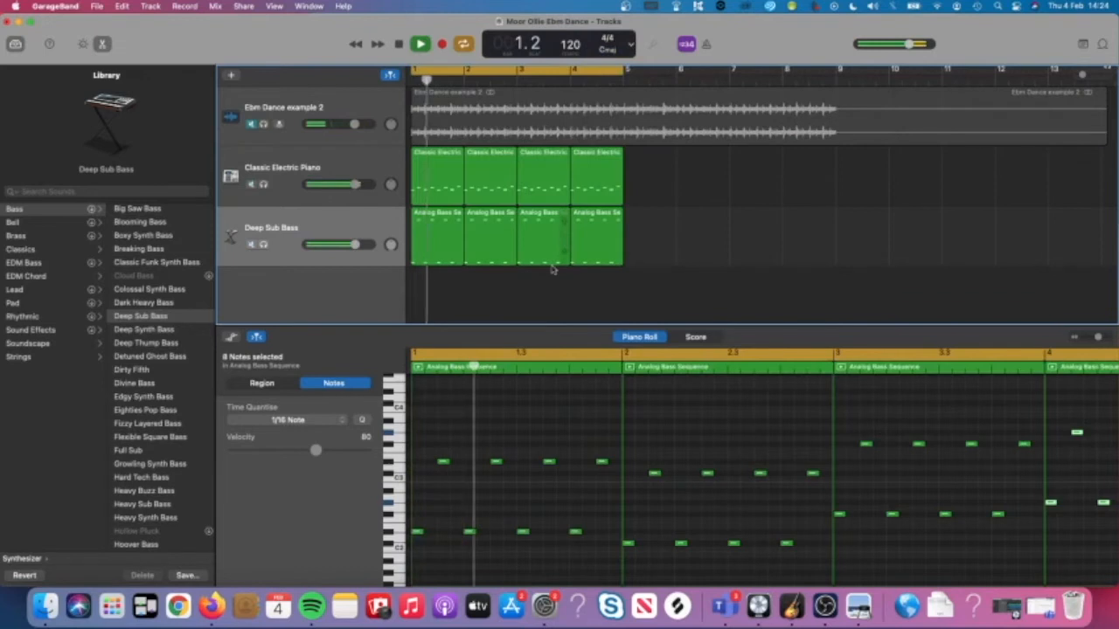
key("space")
Audition Deep Synth Bass on the bass track, then go back to Deep Sub Bass and play.
left_click(293, 236)
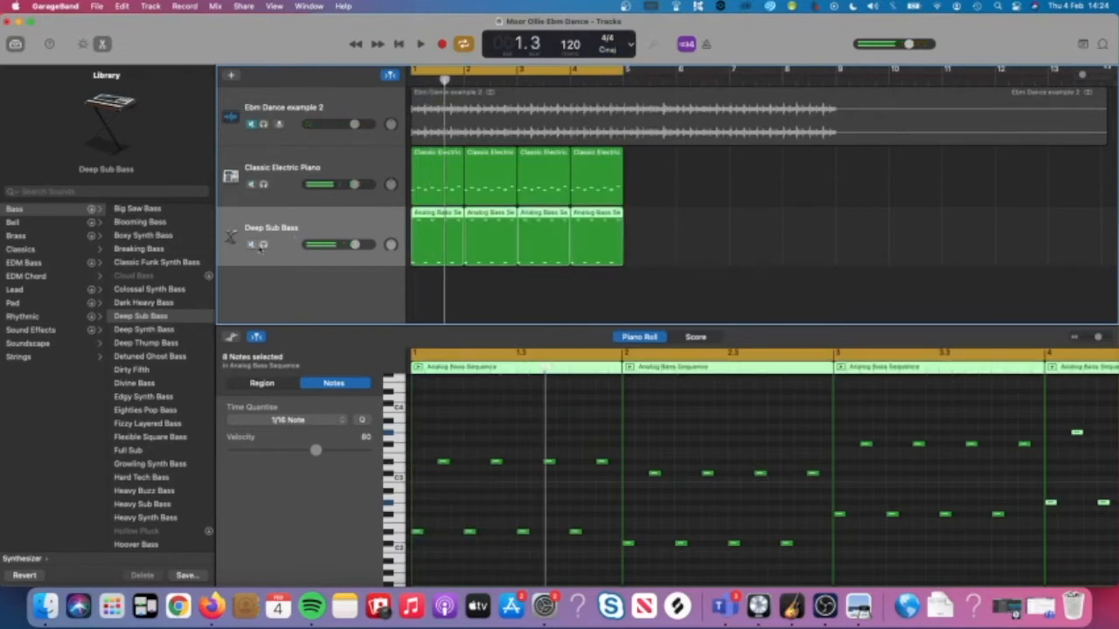
left_click(172, 330)
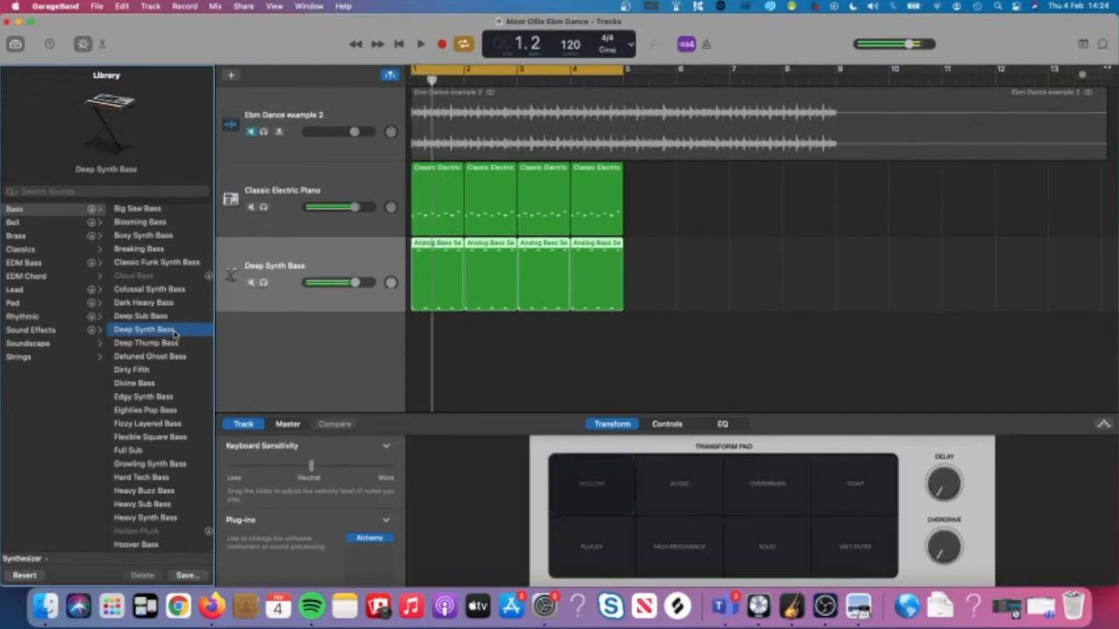
left_click(160, 318)
key("space")
key("space")
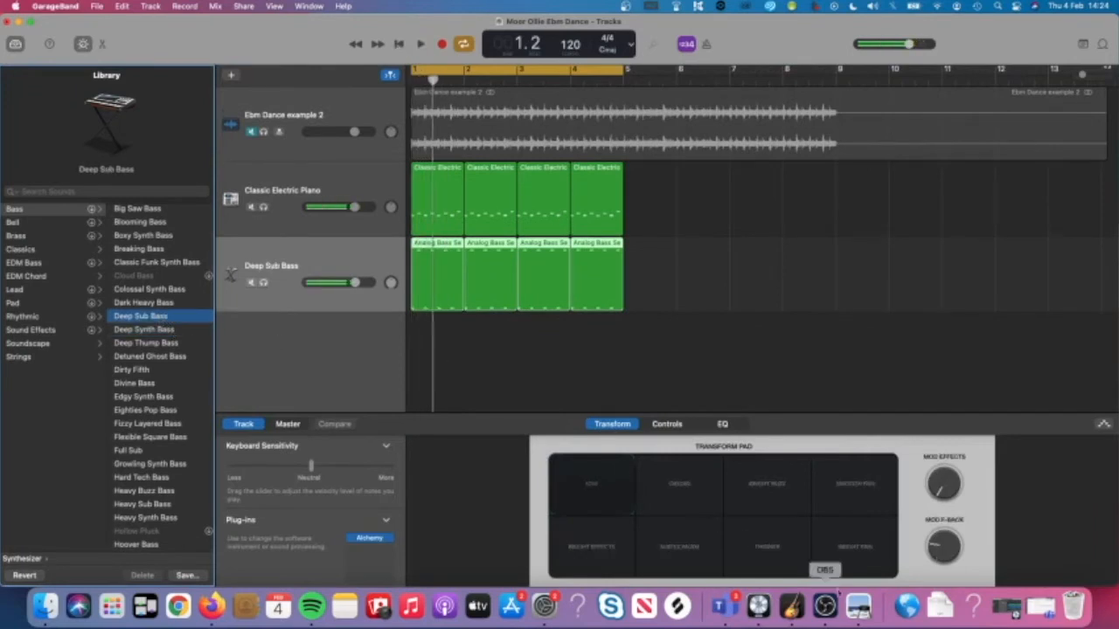
left_click(859, 605)
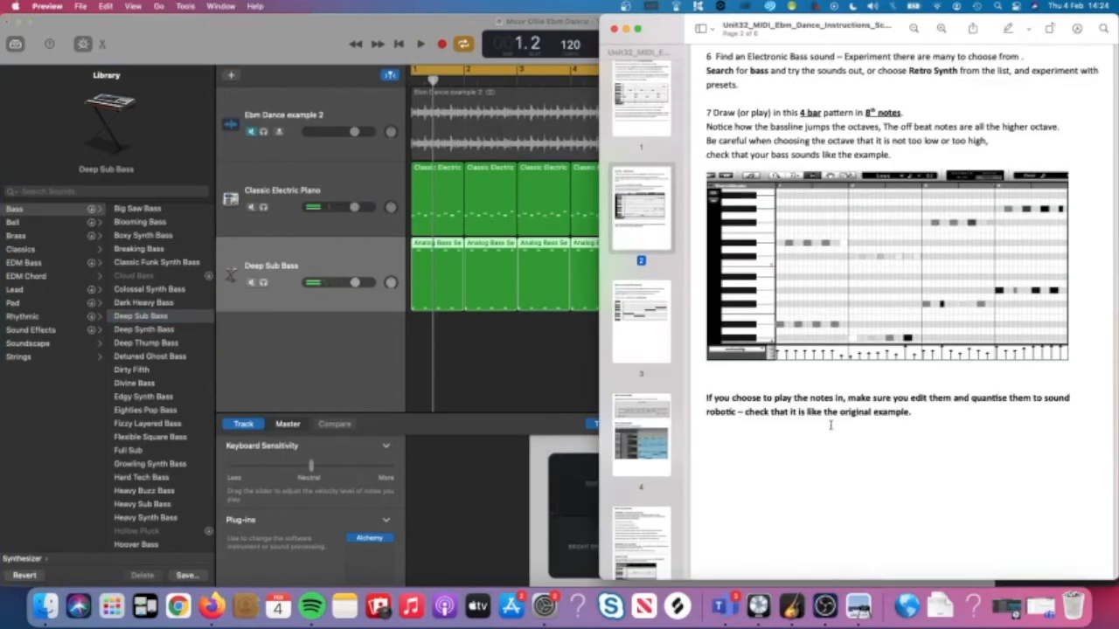
Read down the PDF to the page-3 Strings MIDI track instructions, then return to GarageBand.
scroll(830, 424, "down", 5)
scroll(830, 425, "up", 2)
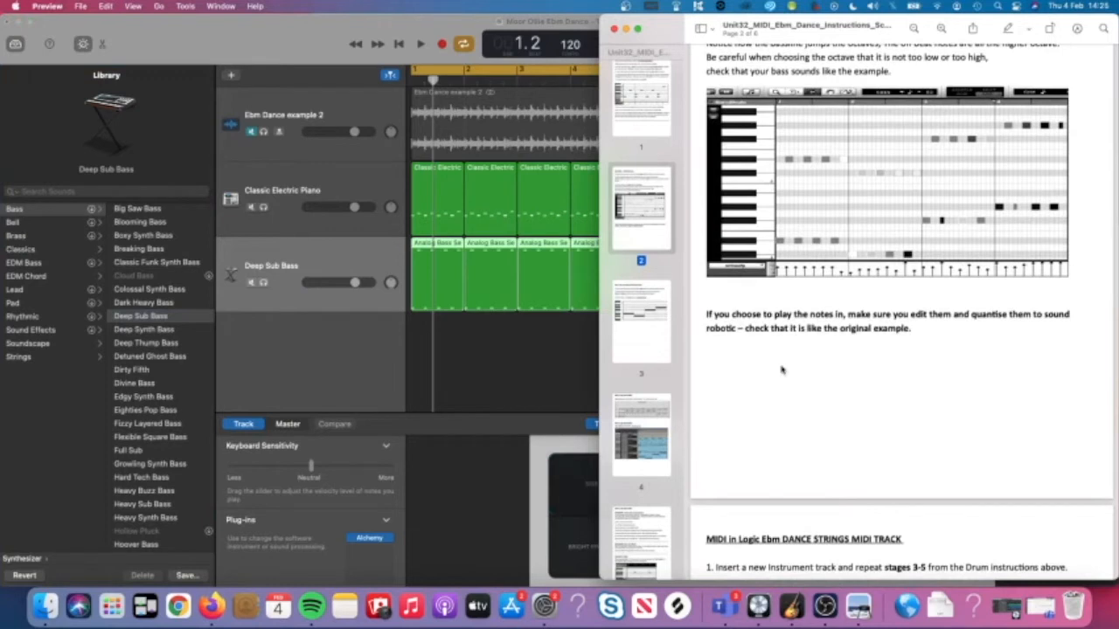
scroll(782, 369, "down", 10)
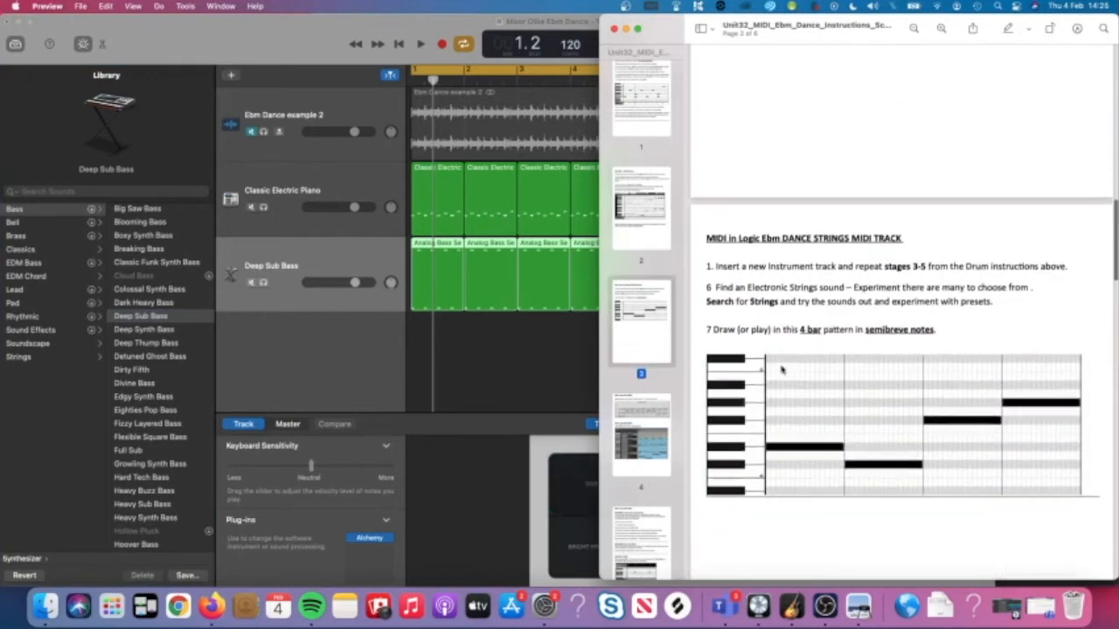
scroll(781, 369, "down", 1)
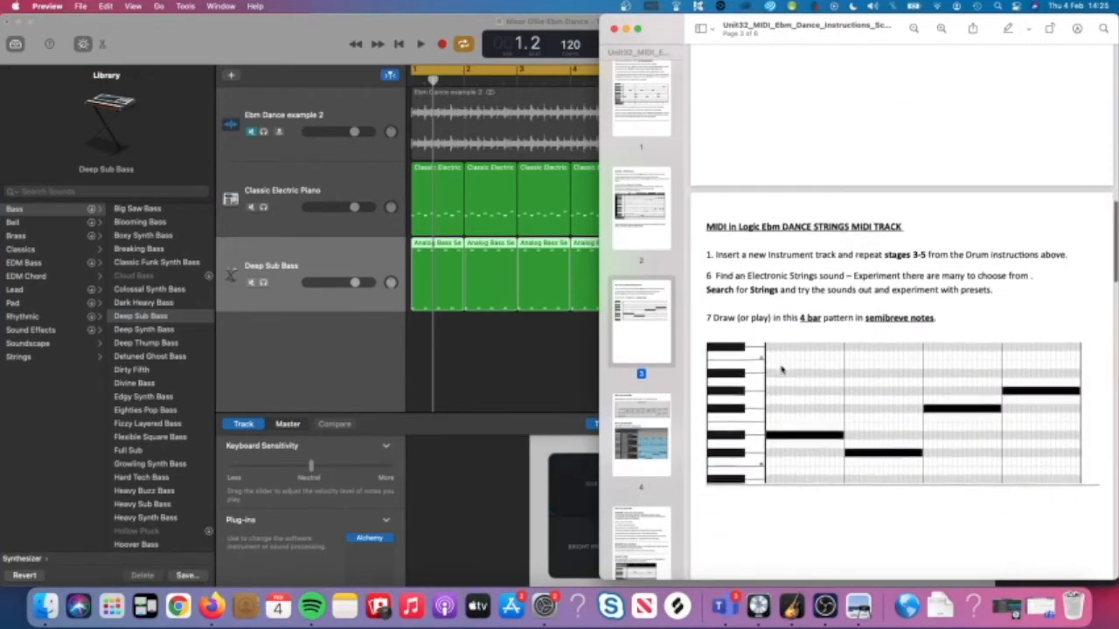
left_click(479, 348)
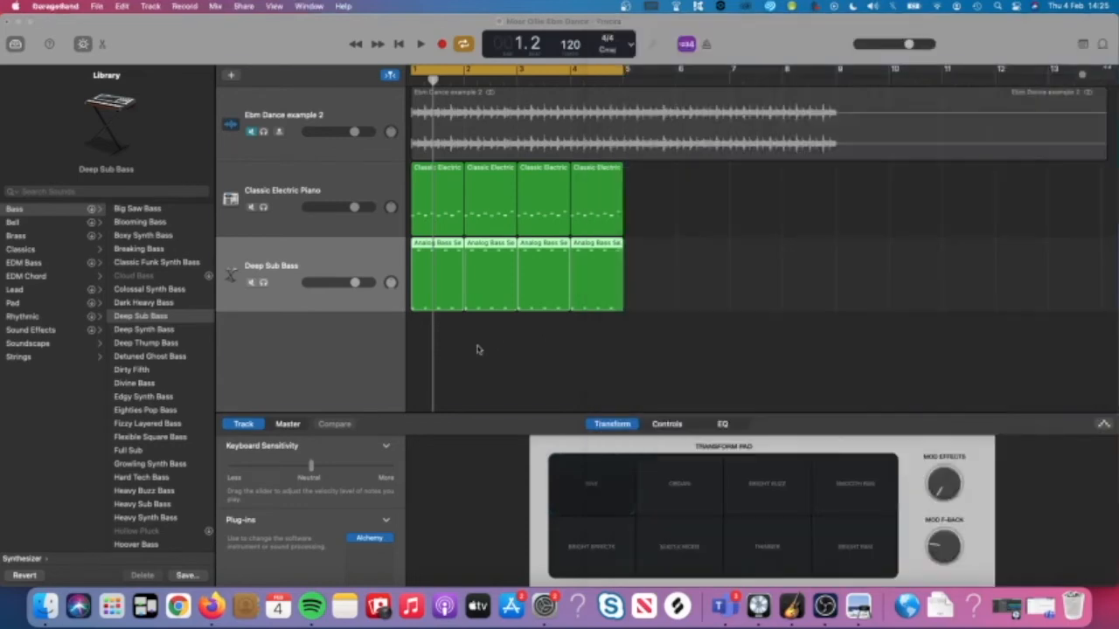
Add a new software instrument track, Classic Electric Piano by default, for the strings part.
left_click(232, 75)
double_click(374, 259)
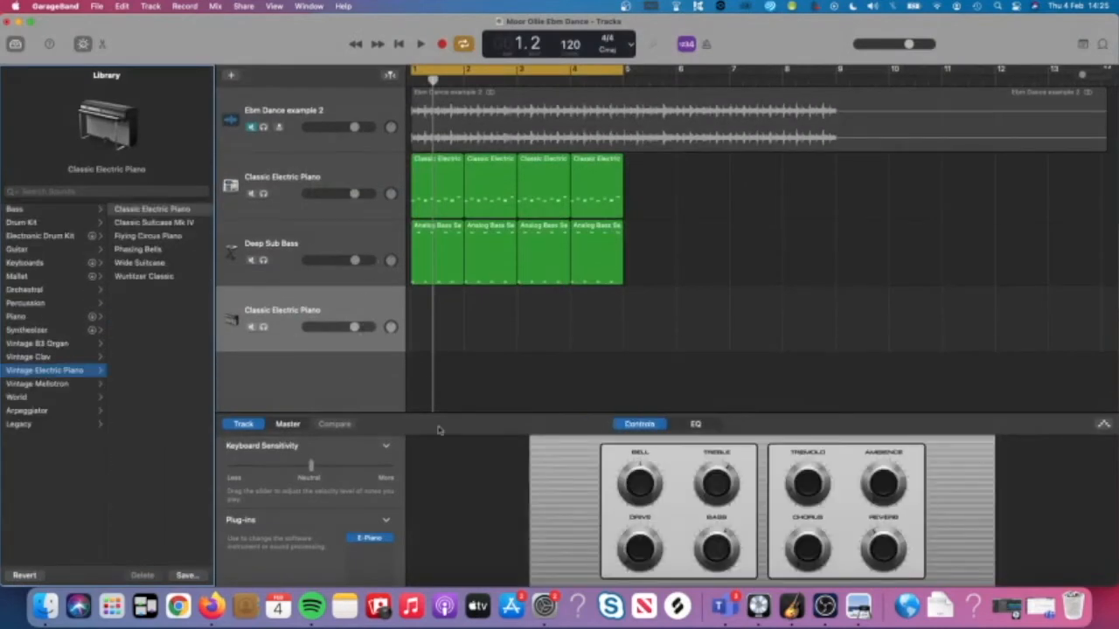
left_click(858, 606)
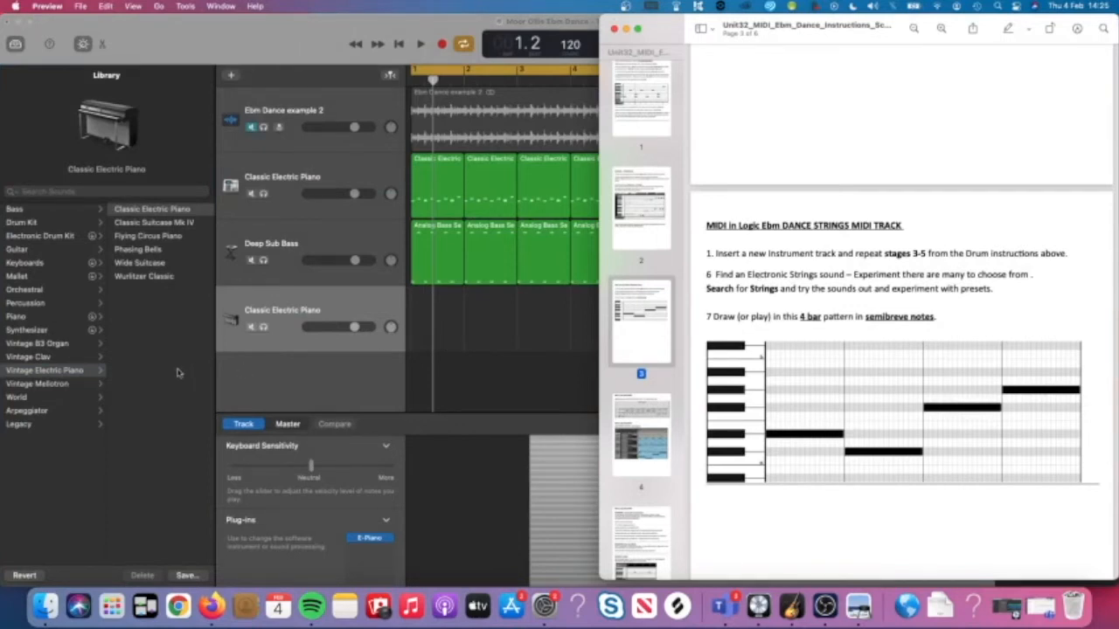
left_click(50, 188)
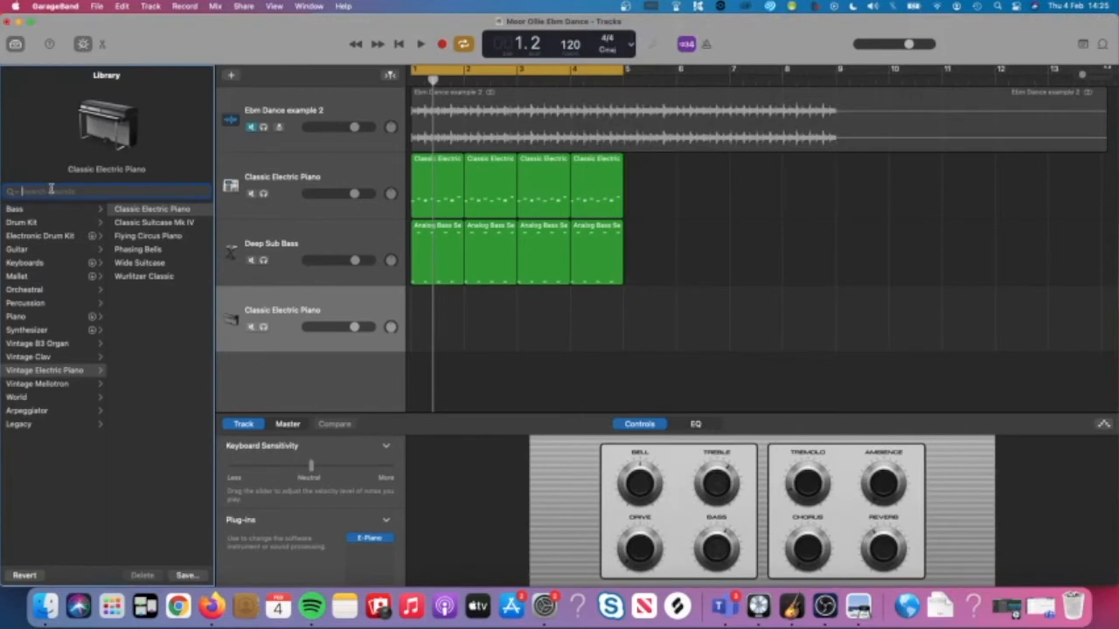
Search 'strings', load Hip Hop Strings on the new track, and create an empty MIDI region at bar 1.
type("strings")
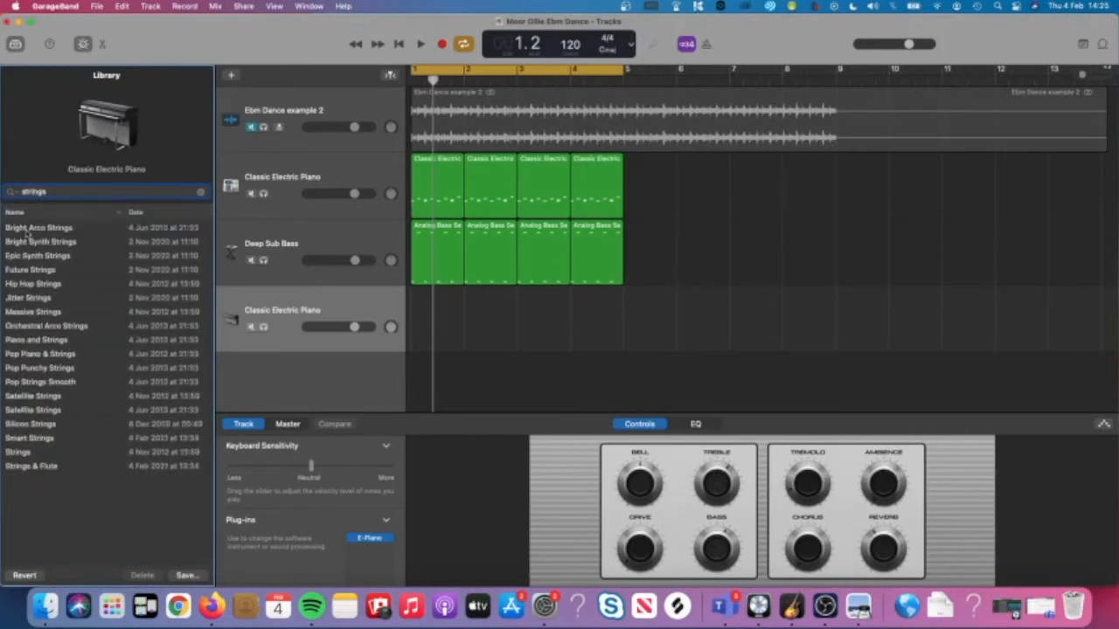
left_click(39, 284)
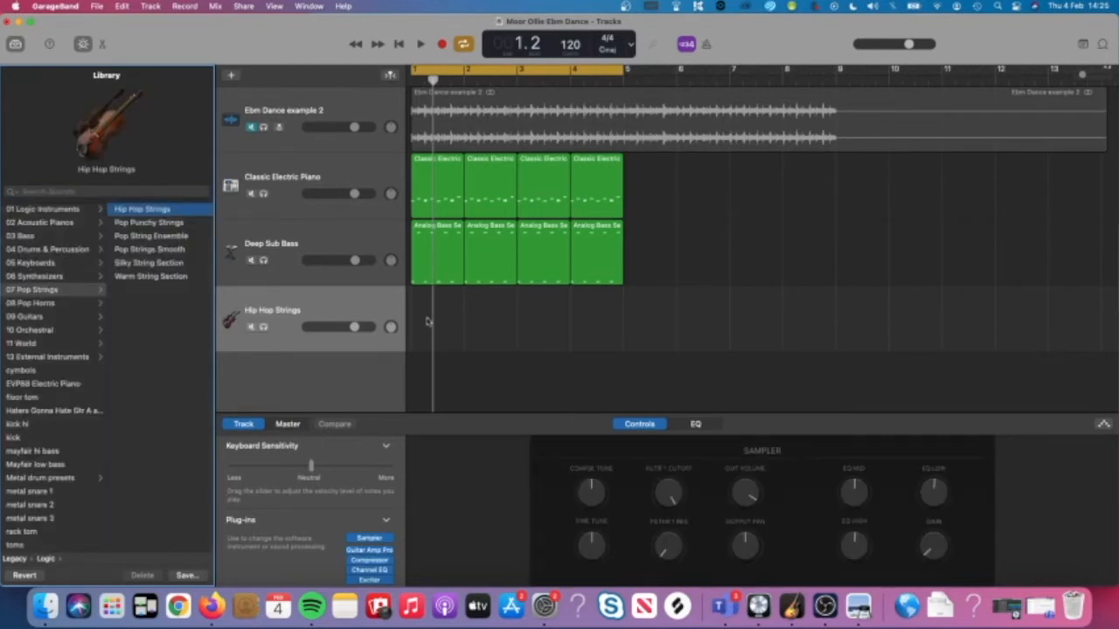
right_click(427, 322)
left_click(447, 322)
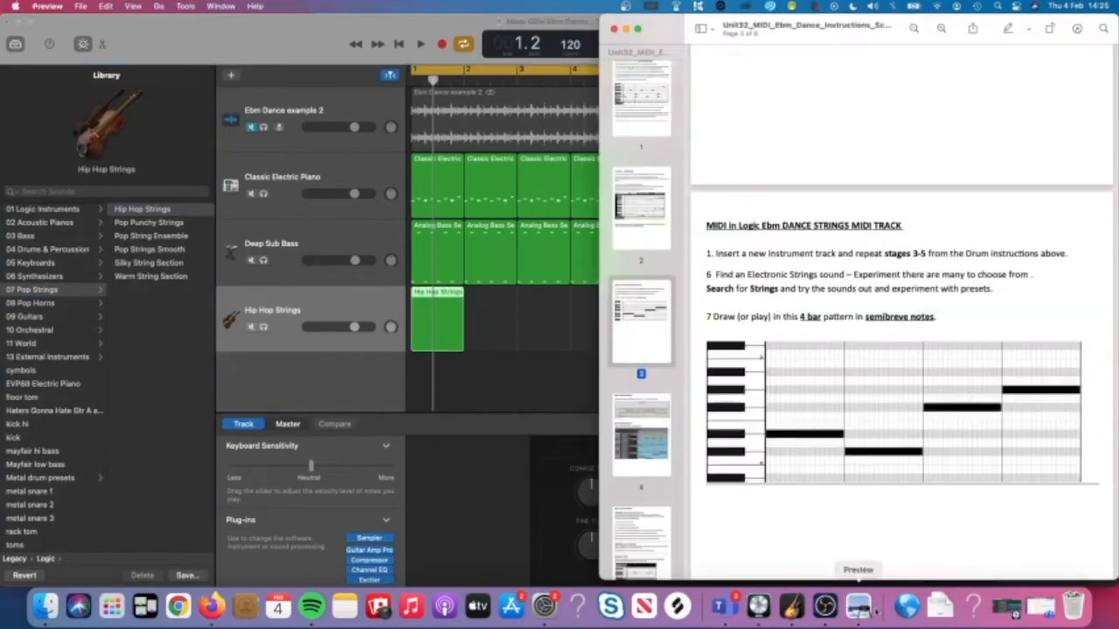
left_click(858, 606)
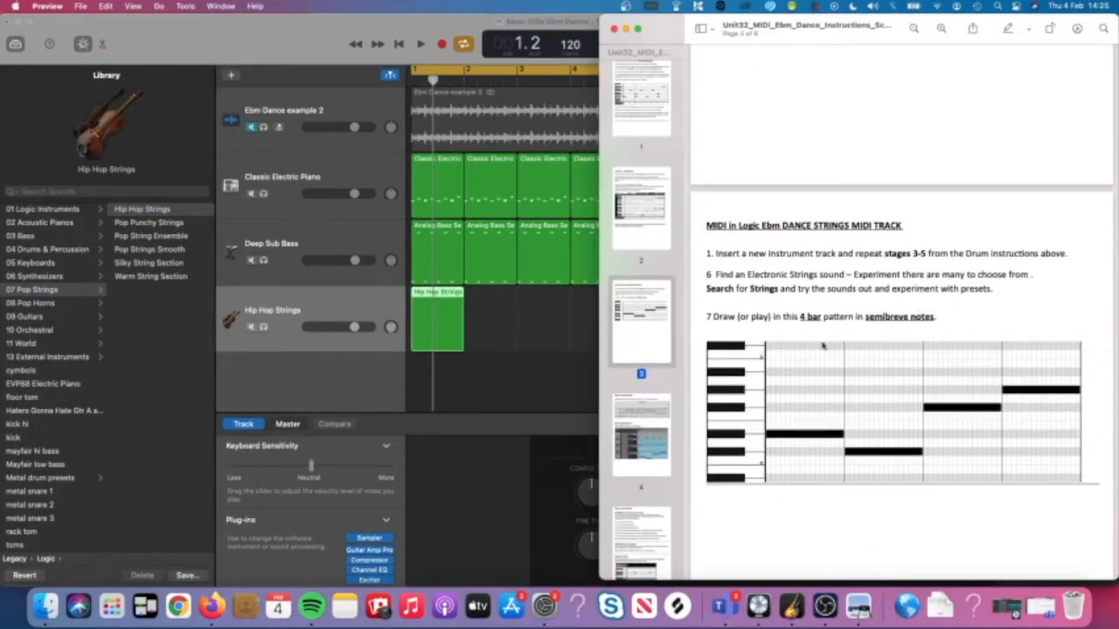
Review the strings pattern on PDF pages 3–4, then open the Hip Hop Strings region in the piano roll.
scroll(787, 341, "down", 5)
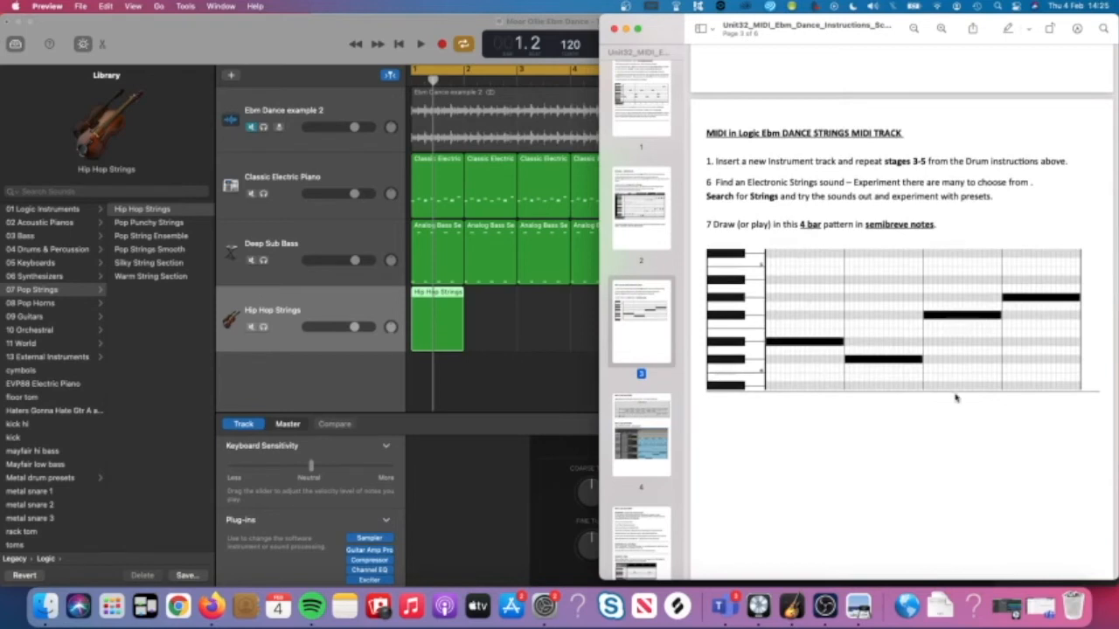
scroll(831, 379, "down", 10)
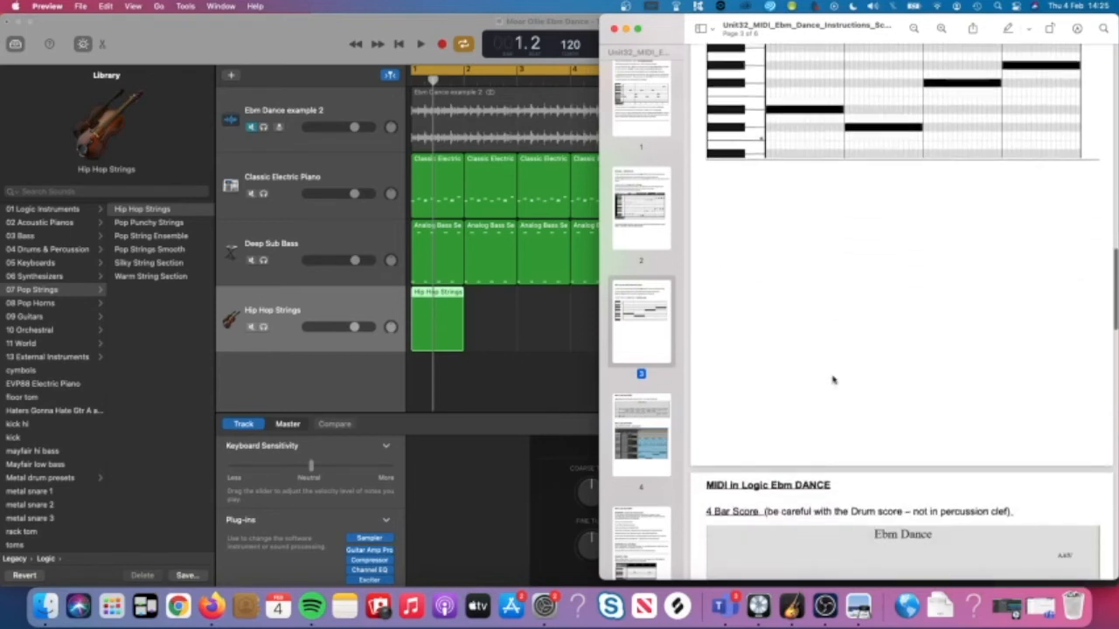
scroll(833, 379, "down", 7)
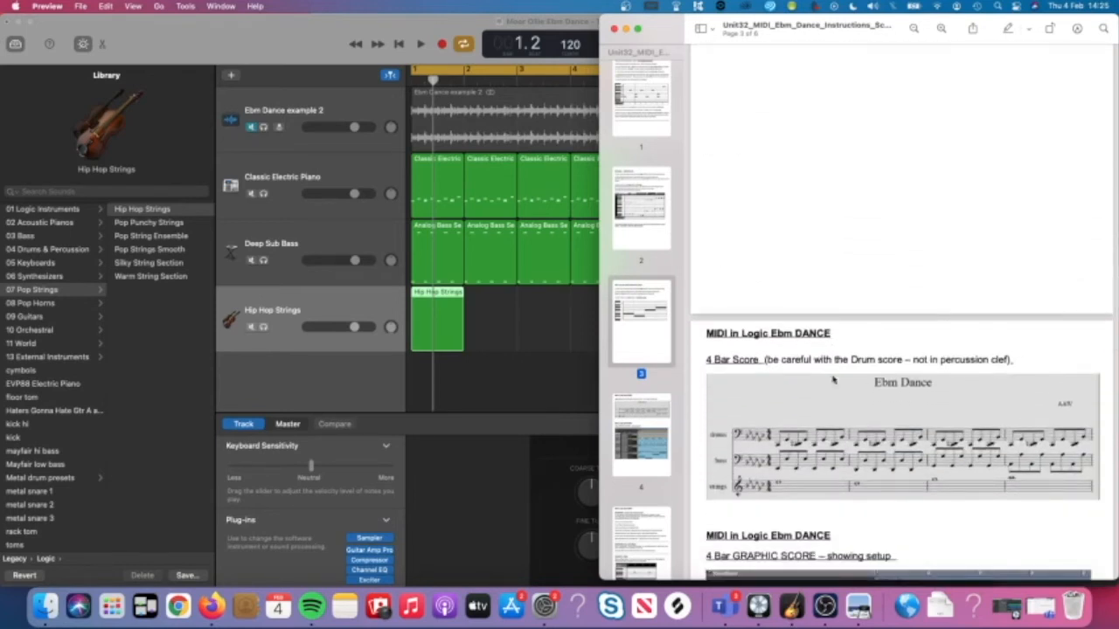
scroll(833, 380, "down", 3)
scroll(833, 378, "up", 15)
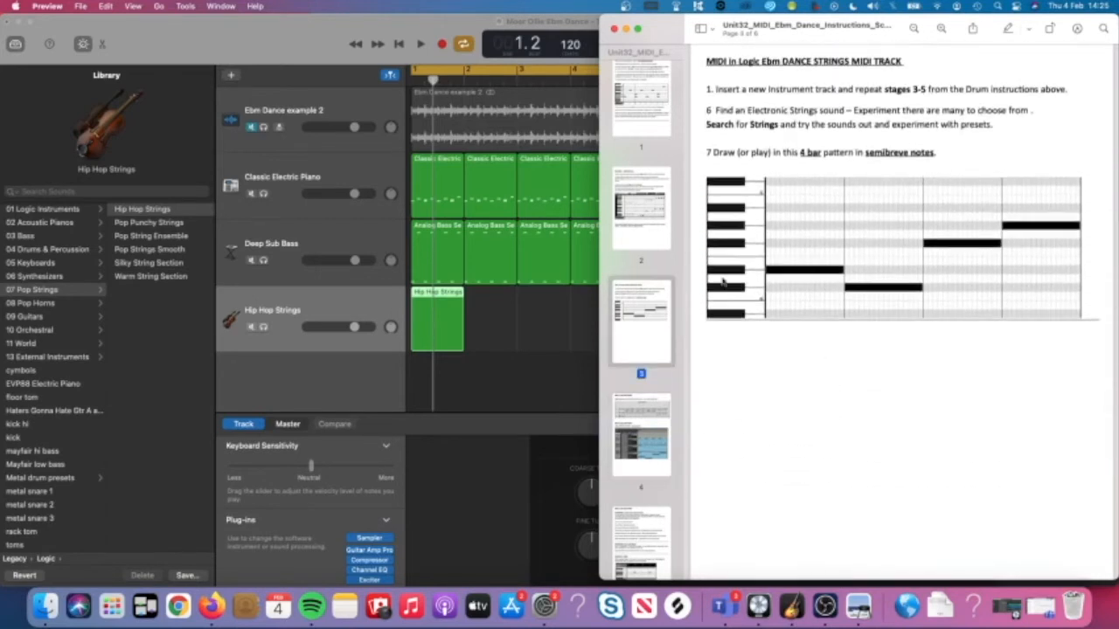
double_click(446, 309)
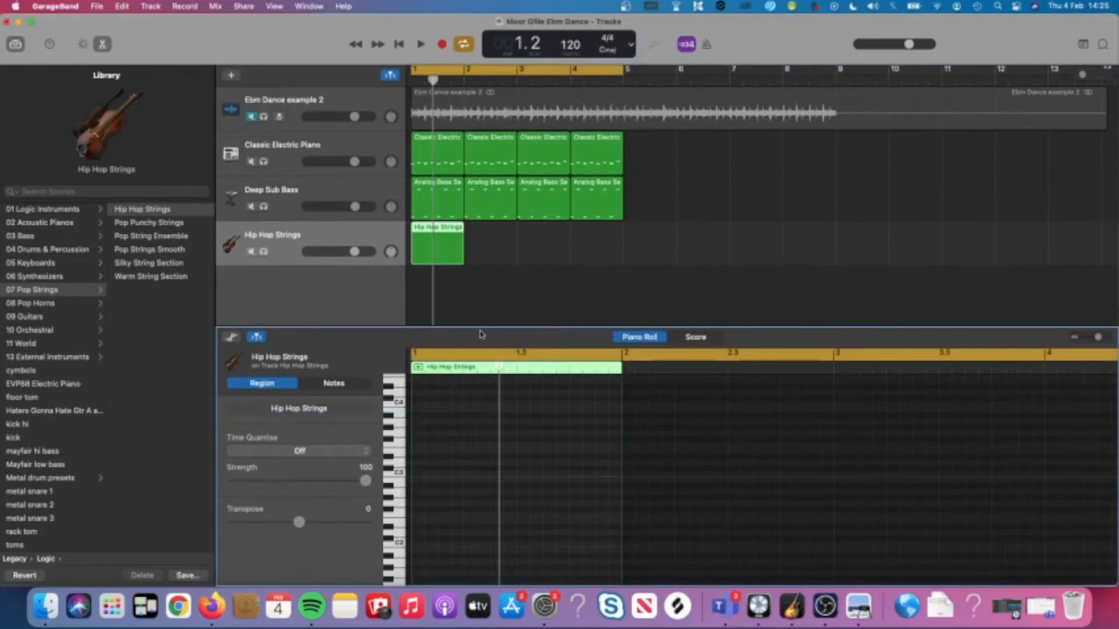
Draw a strings note at the start of bar 1 and move it up to D#4.
scroll(442, 441, "up", 5)
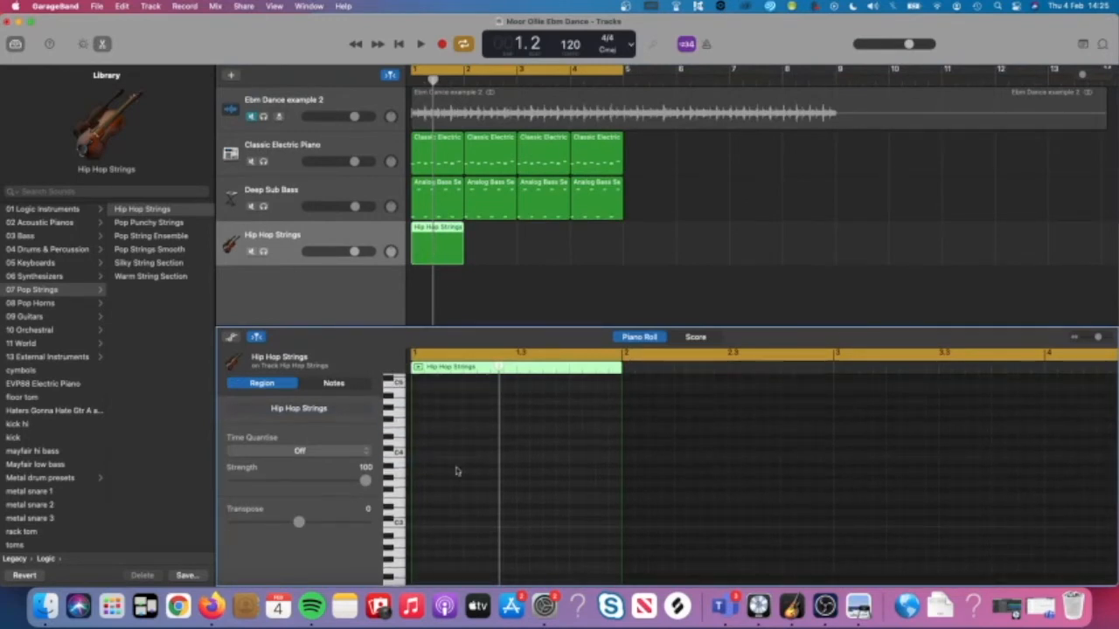
left_click(859, 606)
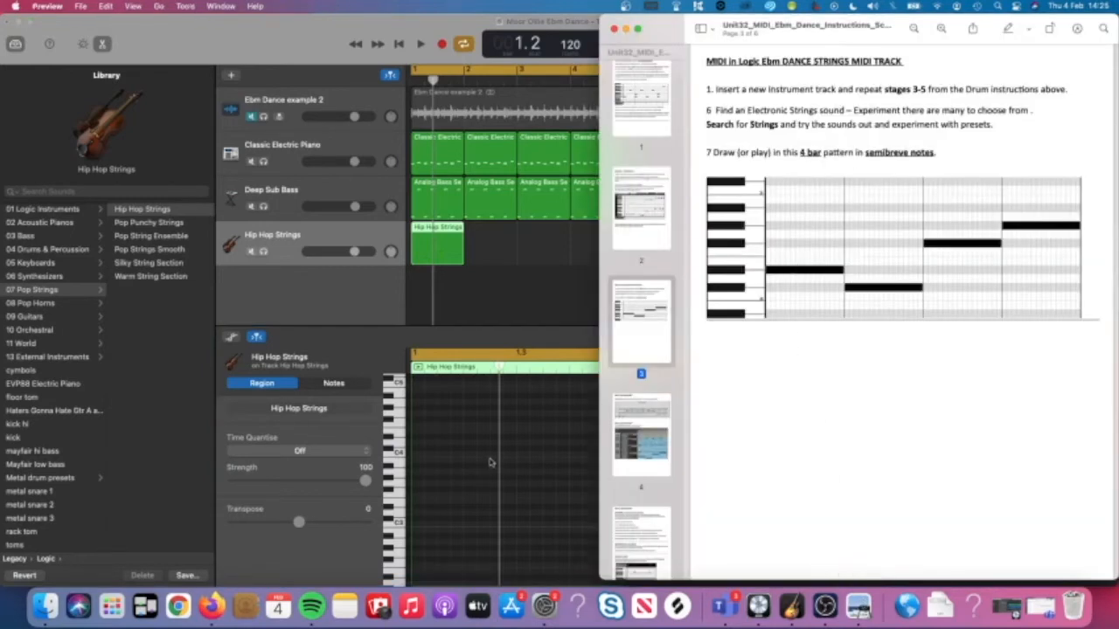
left_click(489, 463)
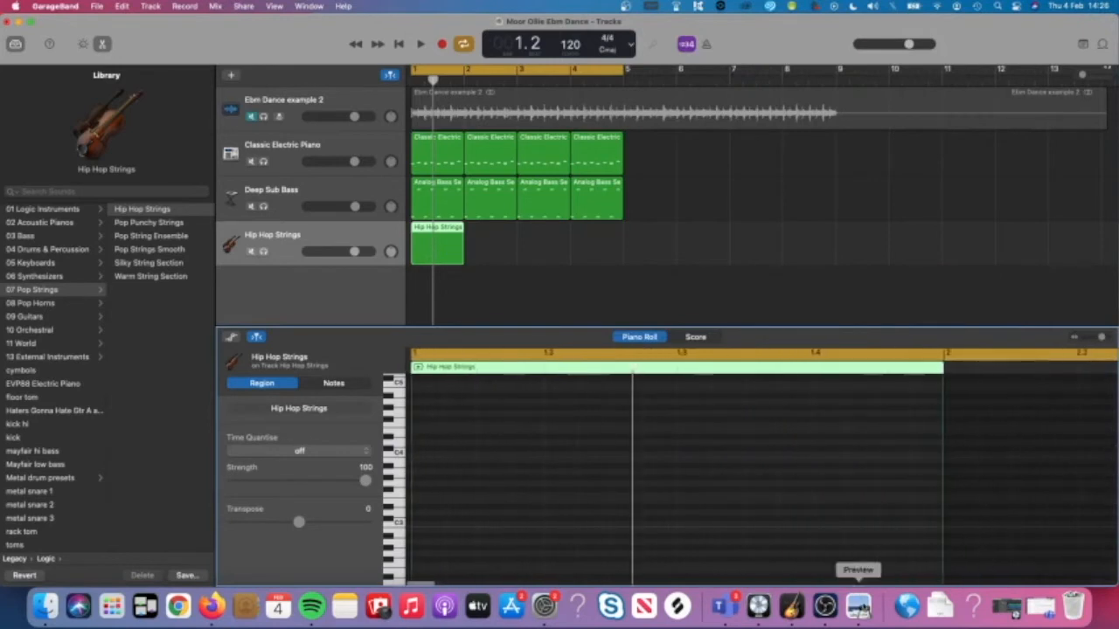
left_click(859, 606)
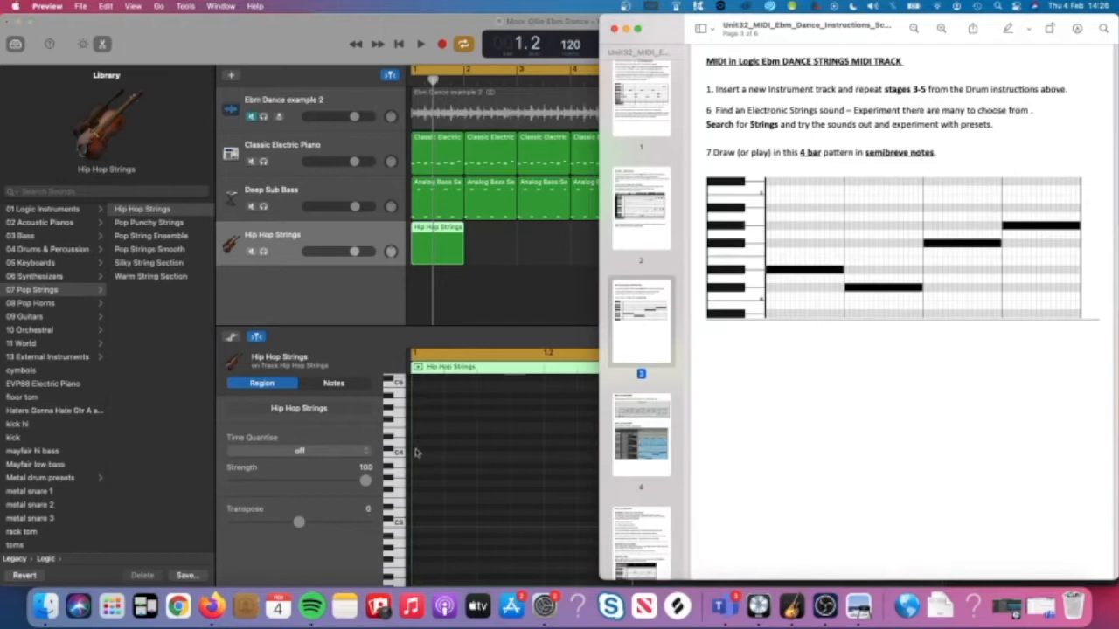
left_click(416, 451)
left_click(414, 449, "super")
left_click(425, 447)
left_click_drag(425, 447, 542, 446)
Lengthen the D#4 note to fill the whole of bar 1, checking playback against the PDF.
key("space")
key("space")
left_click_drag(542, 437, 675, 437)
key("space")
scroll(673, 455, "down", 5)
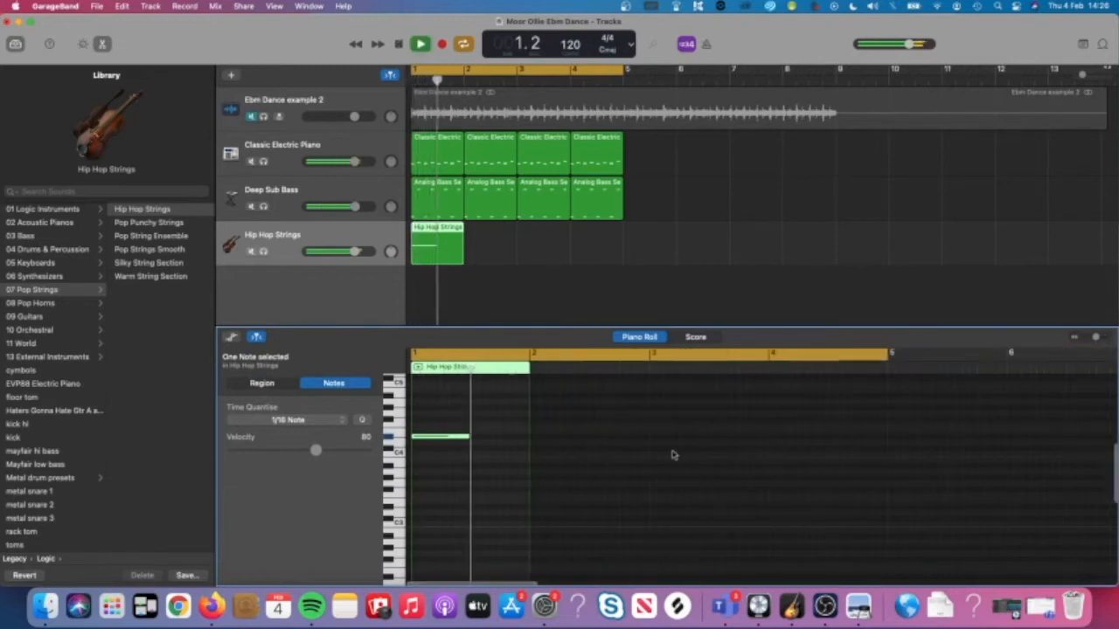
key("space")
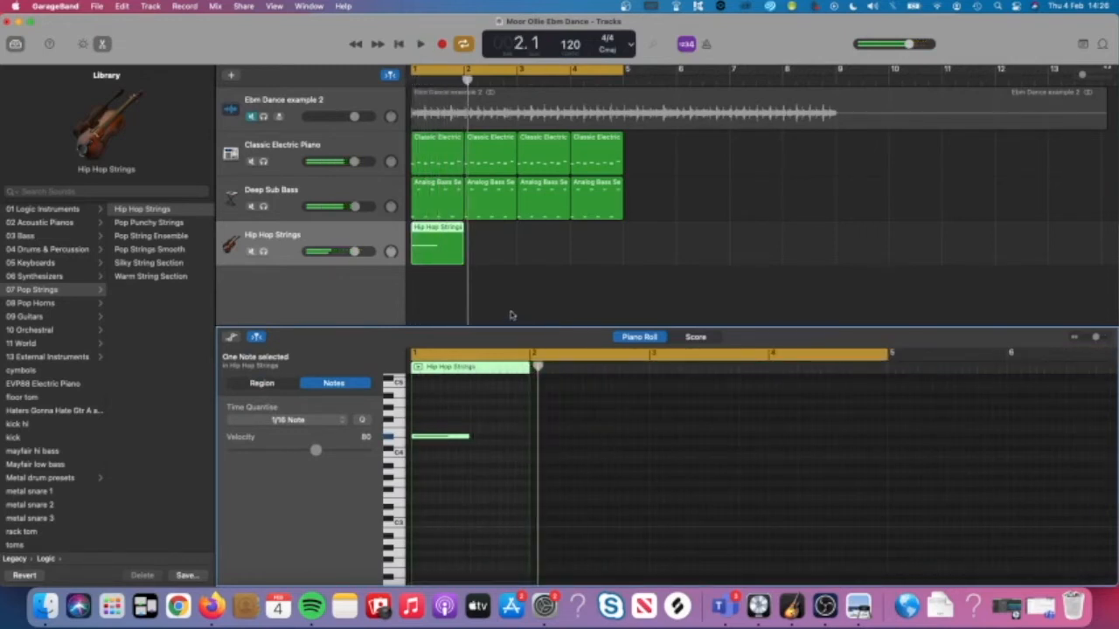
left_click(857, 606)
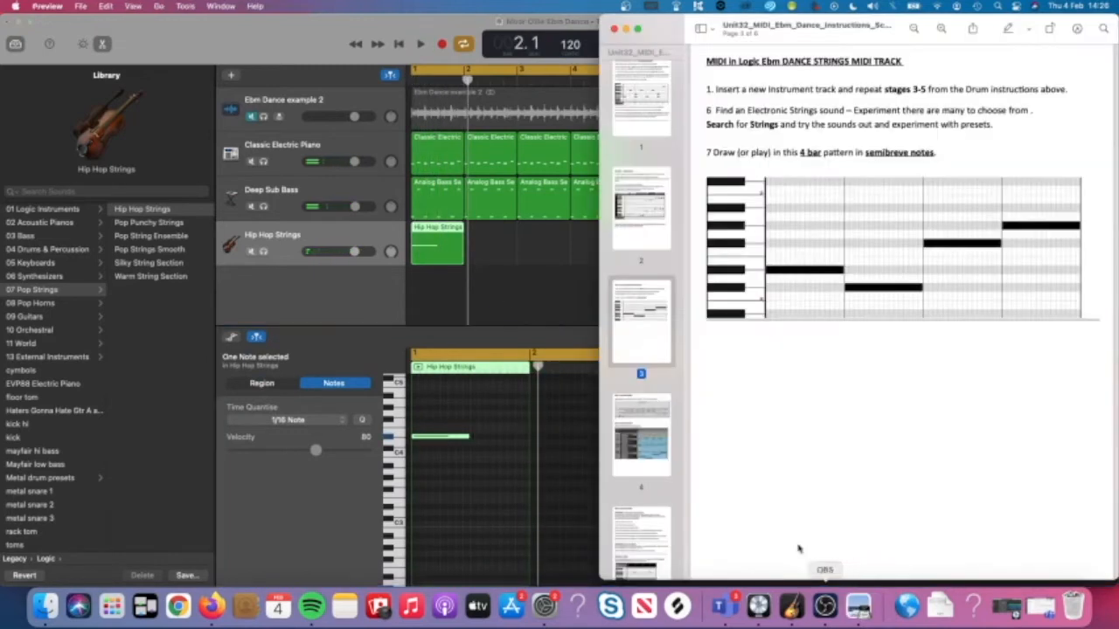
left_click(530, 499)
left_click(475, 475)
scroll(475, 476, "up", 5)
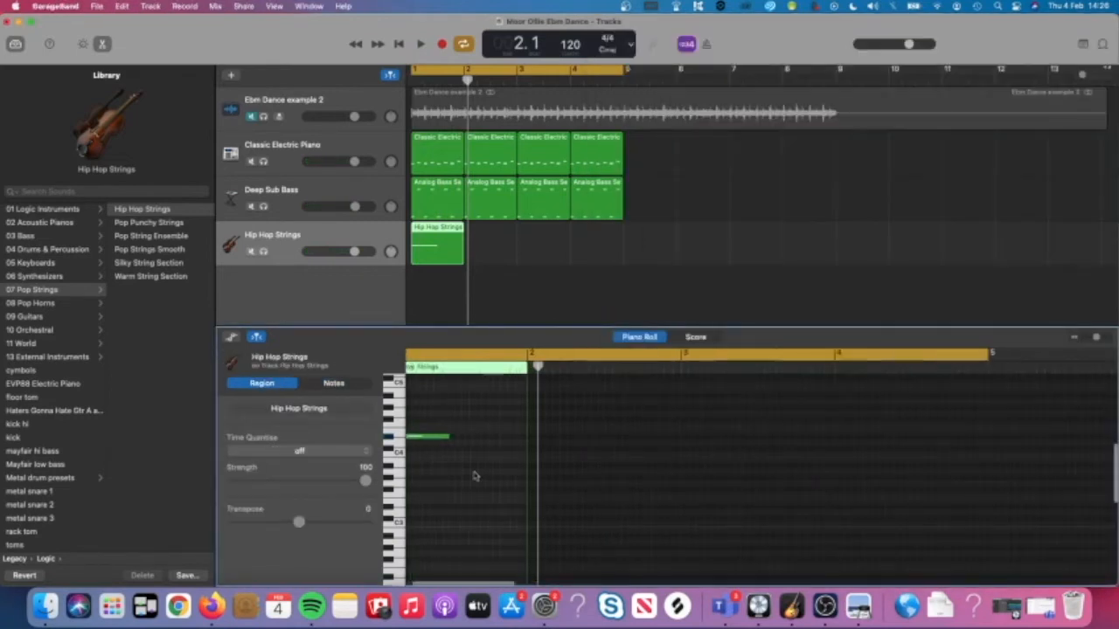
left_click_drag(559, 434, 720, 451)
Turn the Hip Hop Strings track down to -6.8 dB and copy its region into bar 2.
key("space")
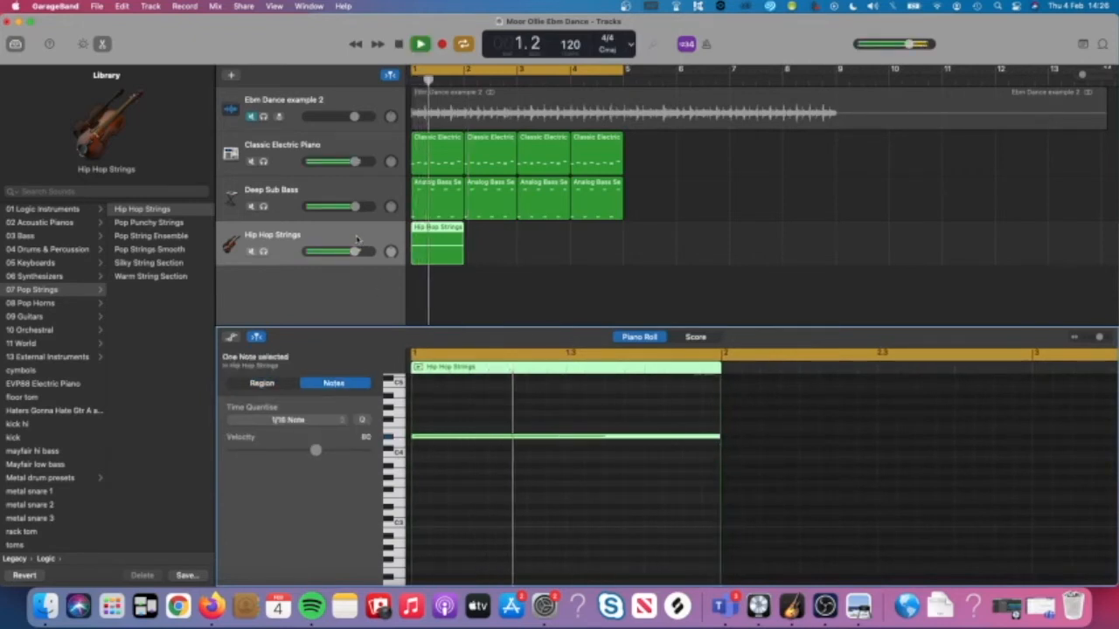
left_click_drag(355, 251, 322, 253)
key("space")
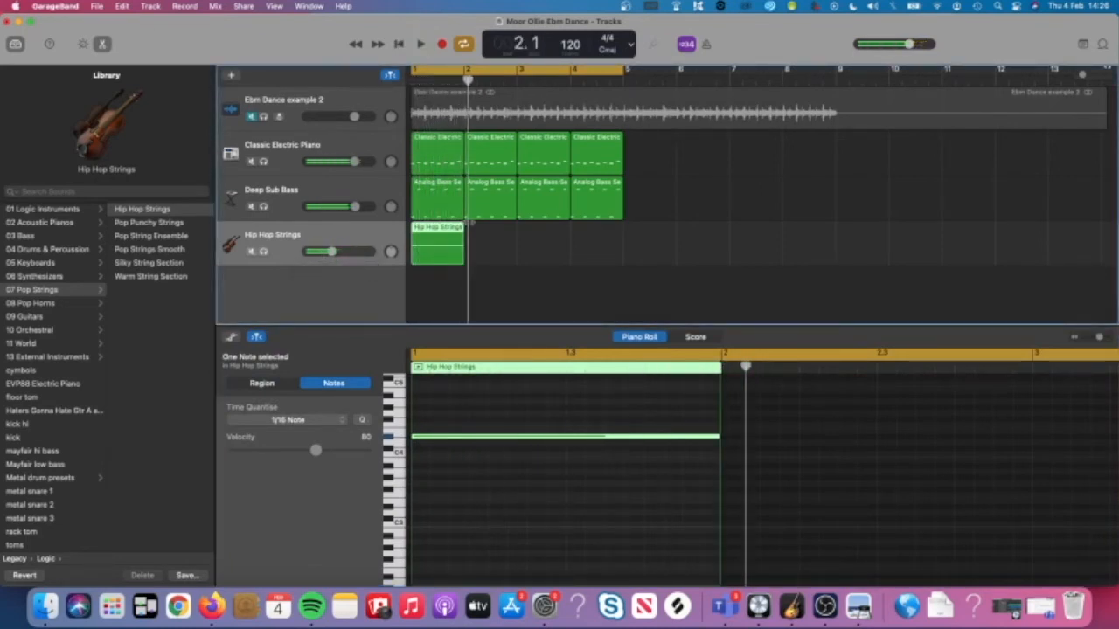
left_click(527, 237)
left_click(443, 251)
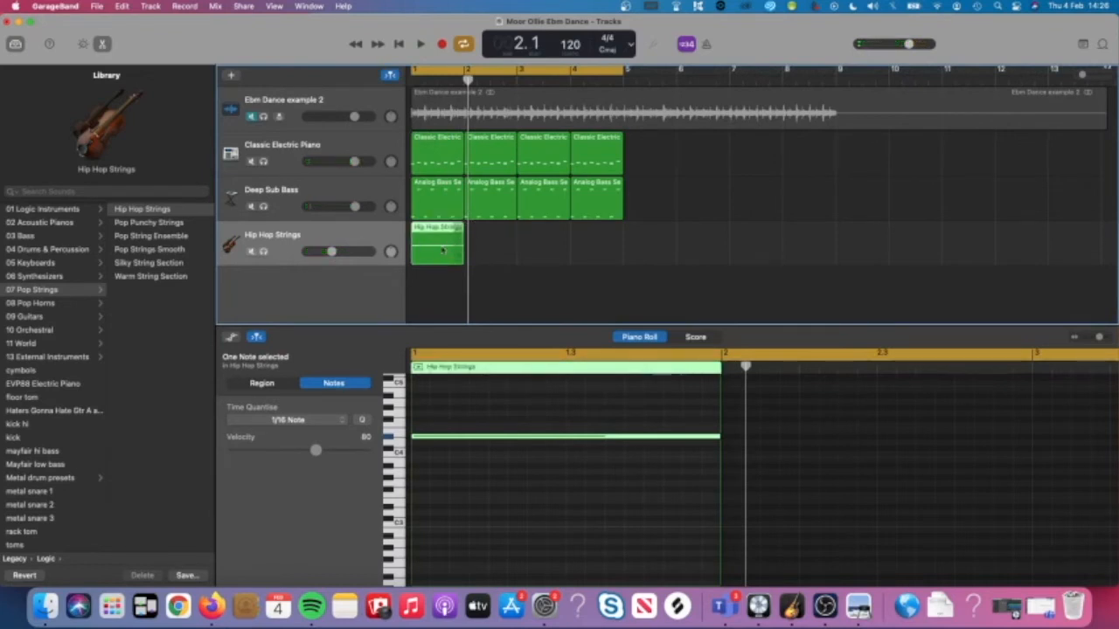
left_click_drag(443, 252, 498, 255)
left_click(824, 494)
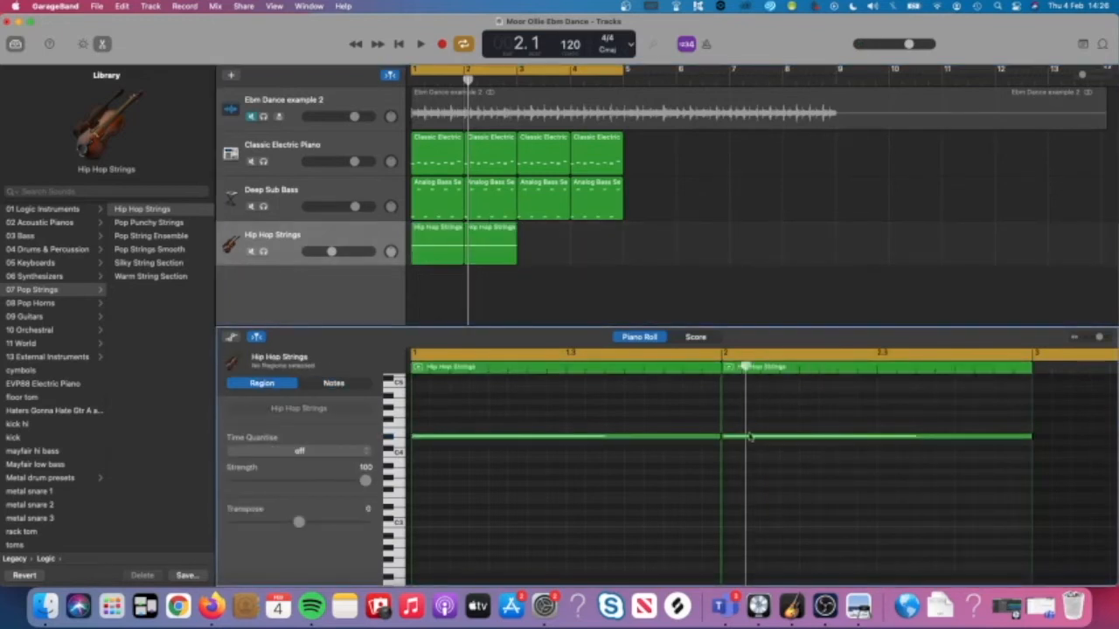
Lower the bar-2 strings note by one semitone and play it back.
left_click(858, 606)
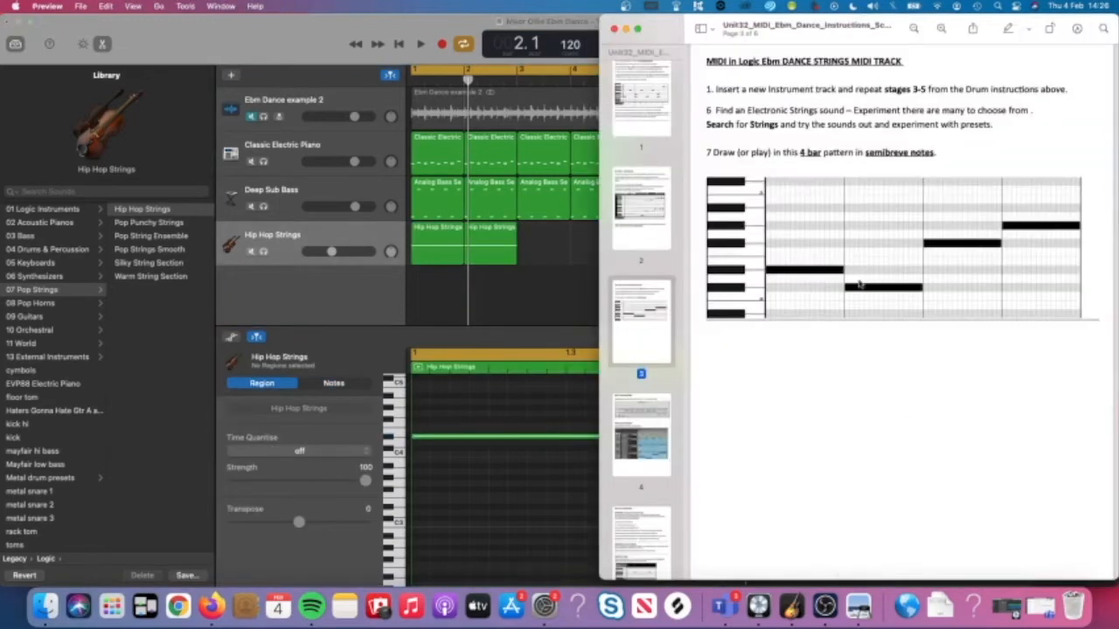
left_click(568, 478)
left_click_drag(817, 438, 817, 450)
key("space")
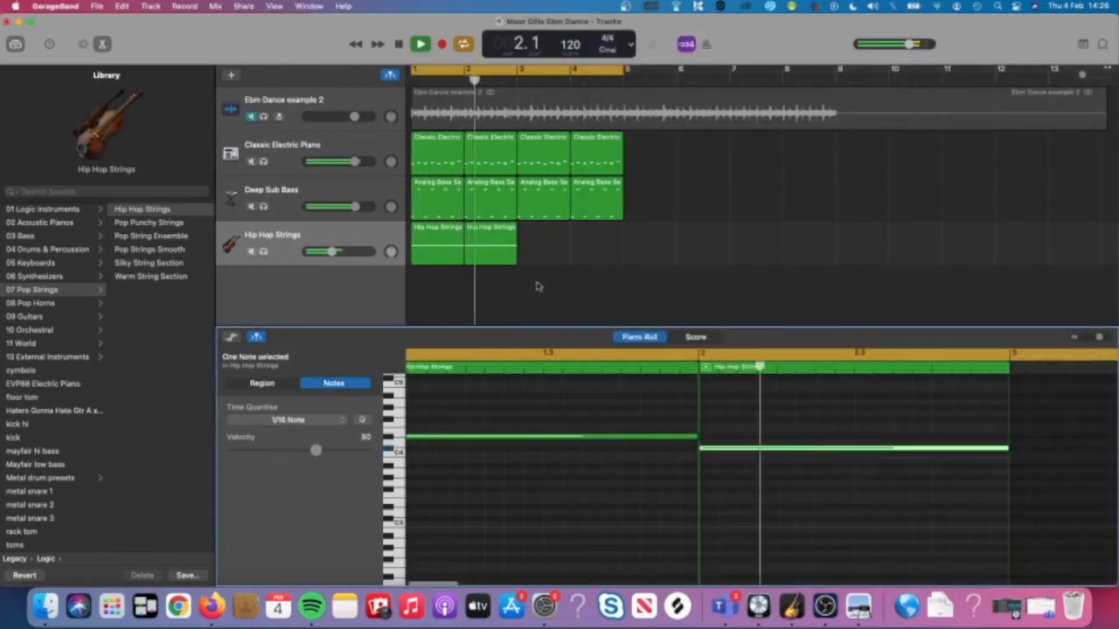
key("space")
Copy the strings region into bar 3 and raise its note to F#4.
left_click(488, 251)
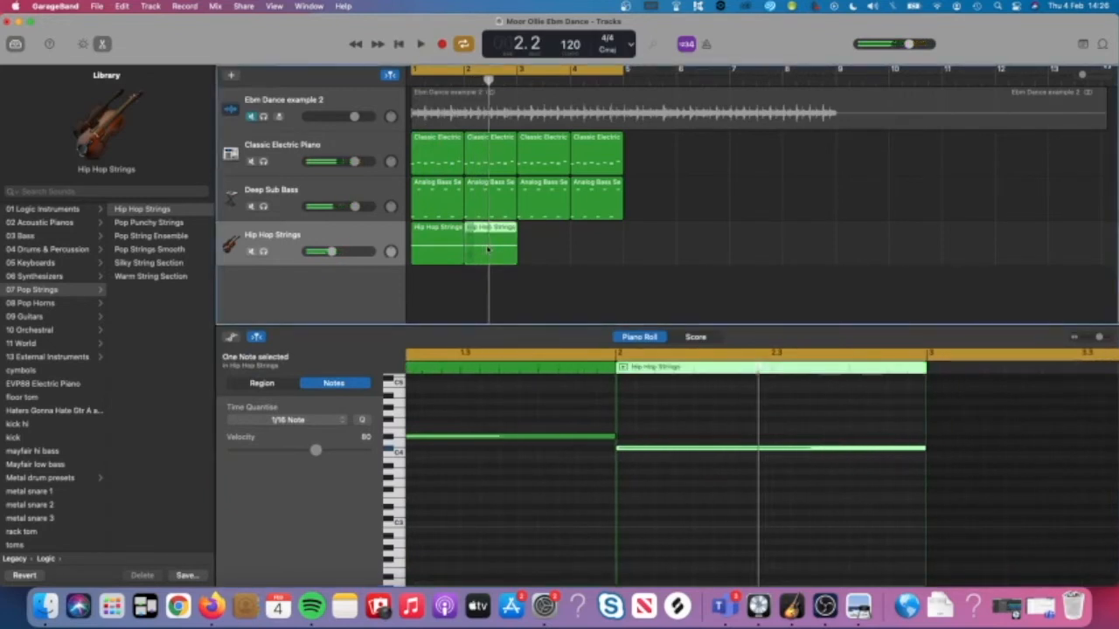
left_click_drag(487, 251, 541, 251)
scroll(873, 458, "right", 5)
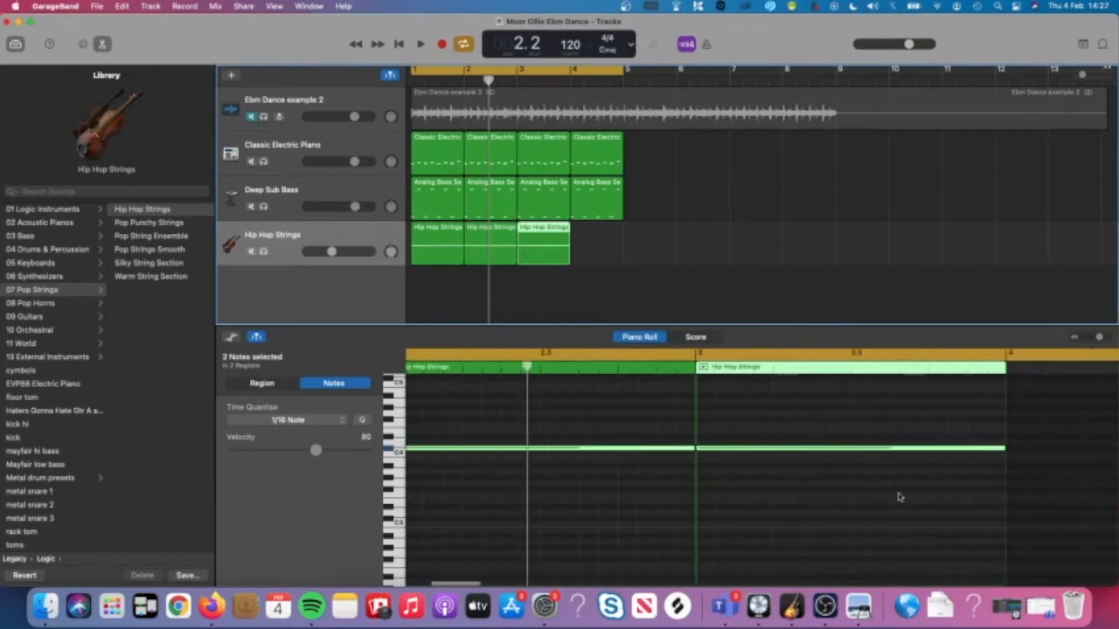
left_click(899, 495)
left_click(858, 605)
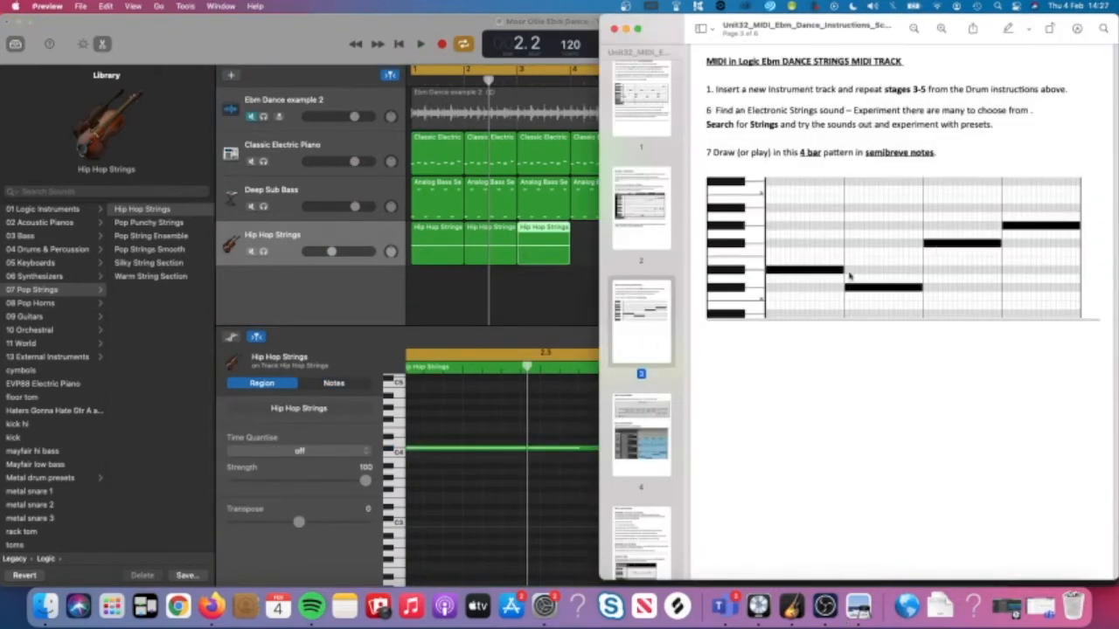
left_click(460, 430)
left_click_drag(756, 450, 759, 420)
scroll(722, 451, "down", 3)
key("space")
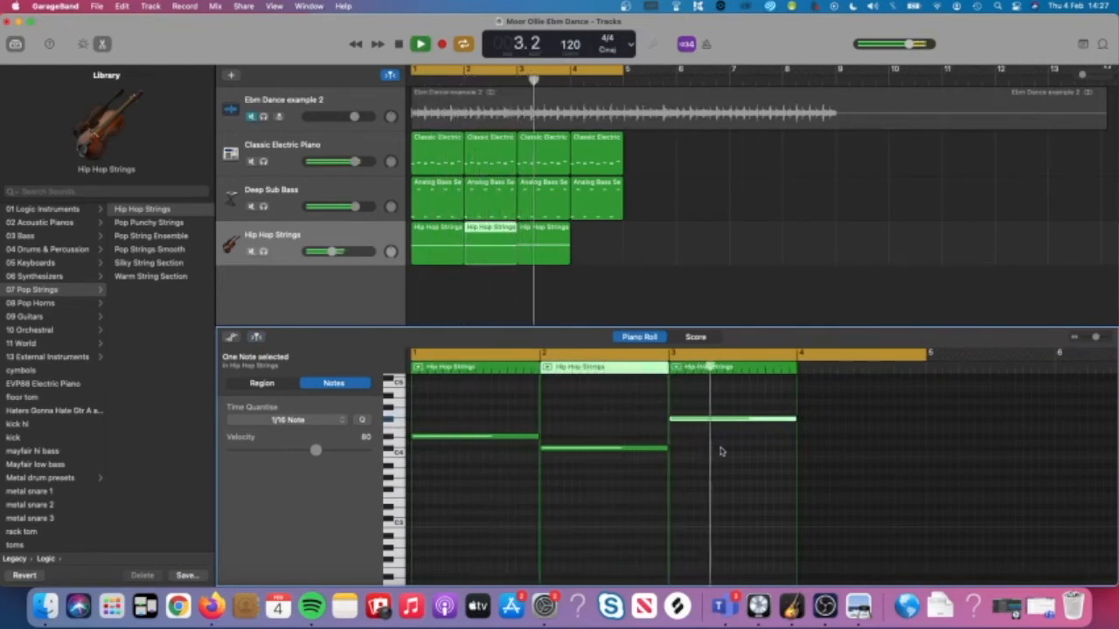
key("space")
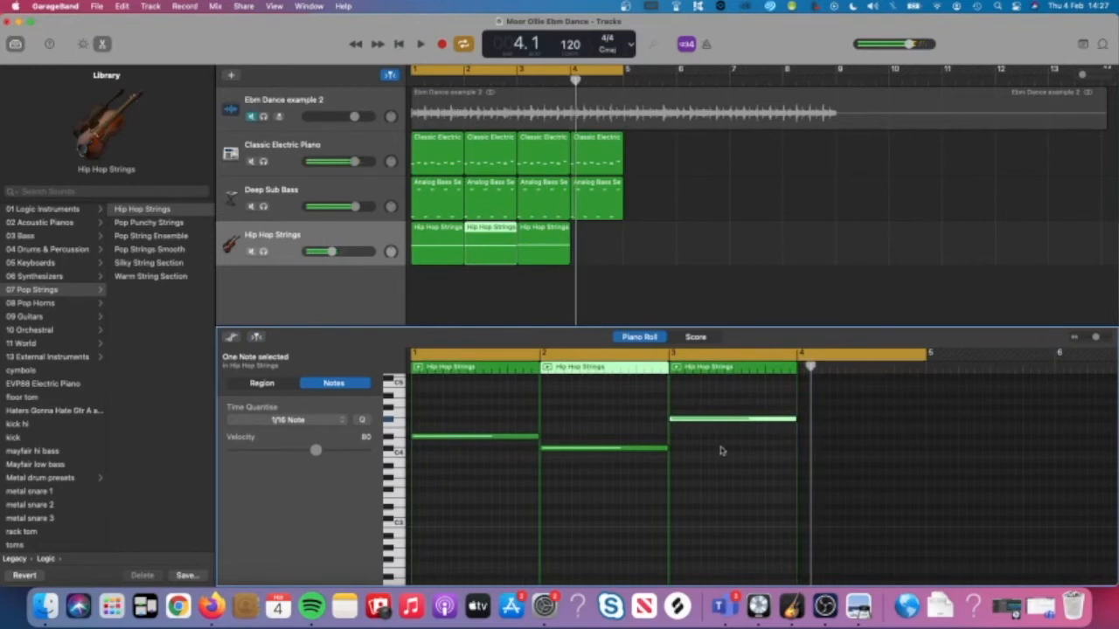
Copy the strings region into bar 4 and raise its note a few semitones.
left_click(596, 253)
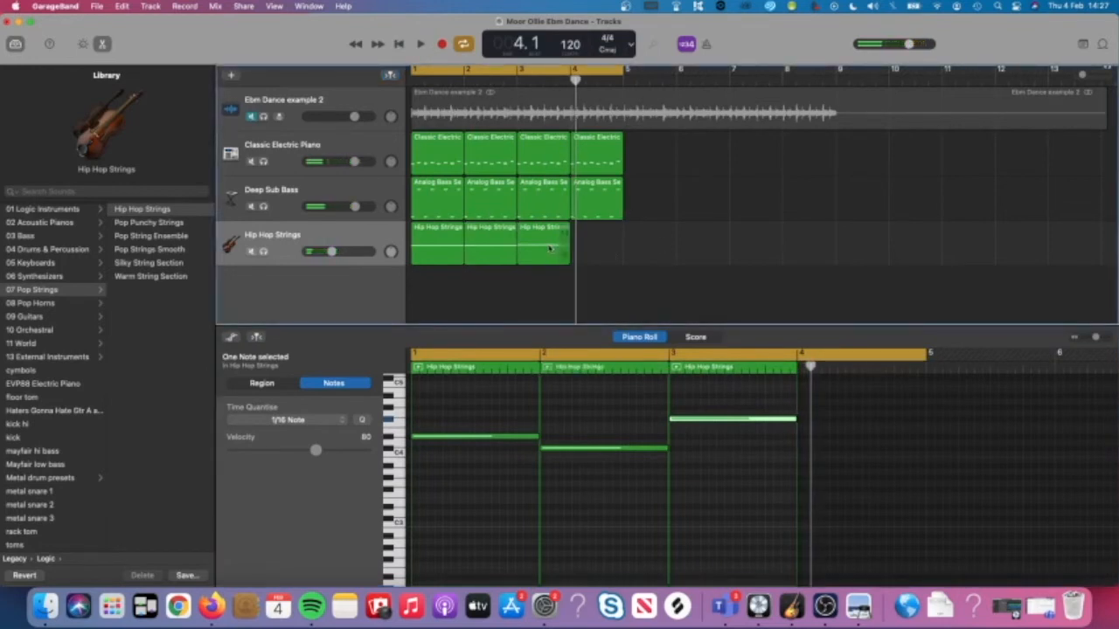
left_click_drag(550, 249, 600, 249)
left_click(837, 431)
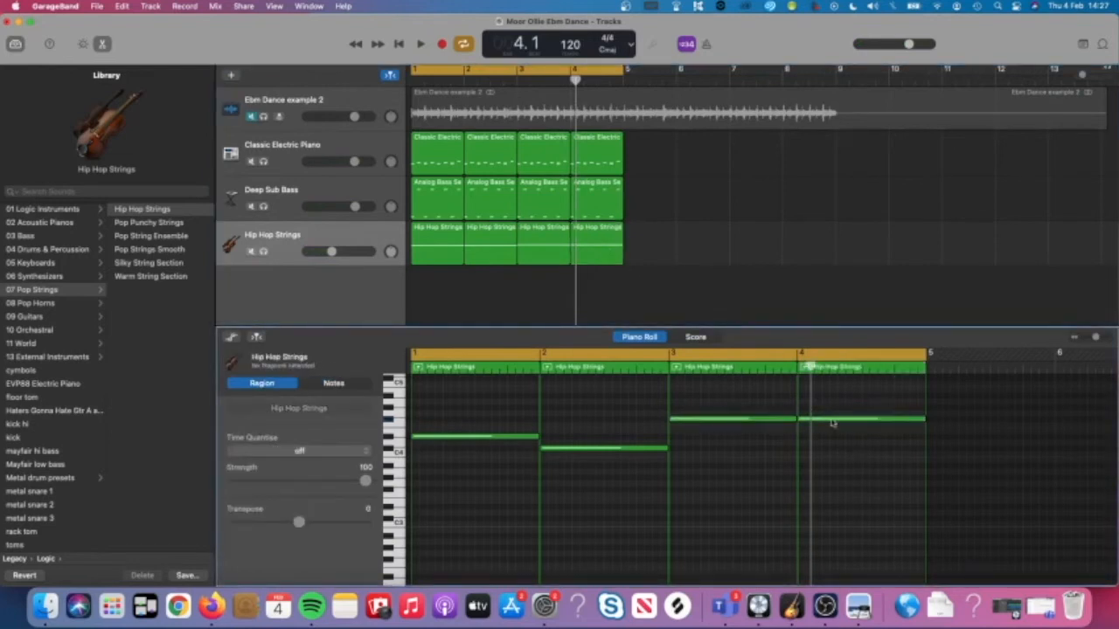
left_click(833, 423)
left_click(858, 606)
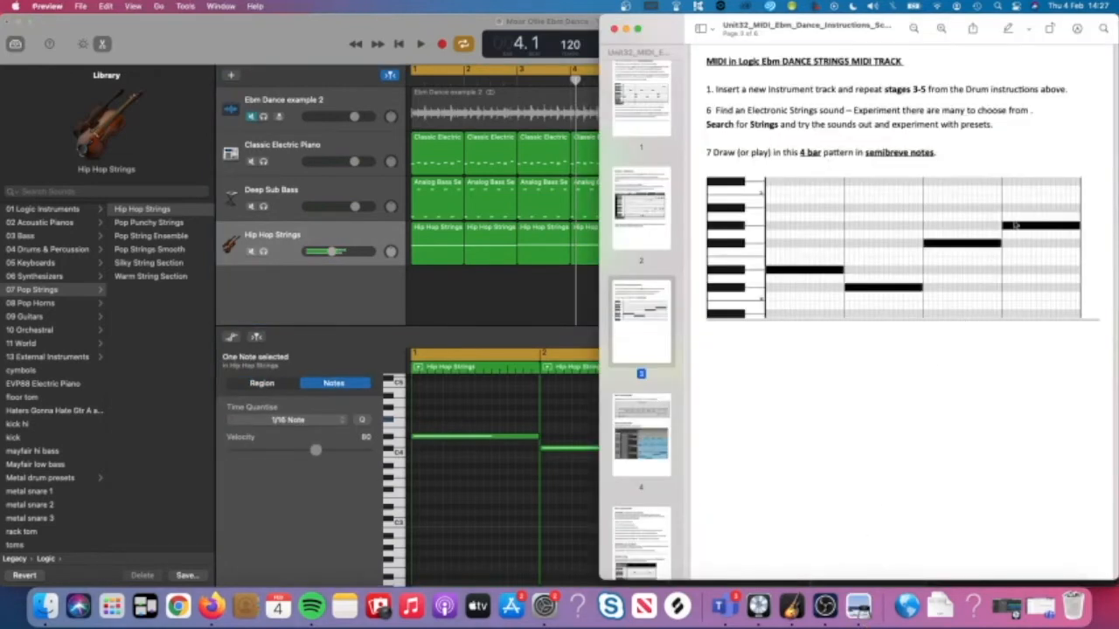
left_click(590, 492)
left_click_drag(842, 423, 838, 409)
key("space")
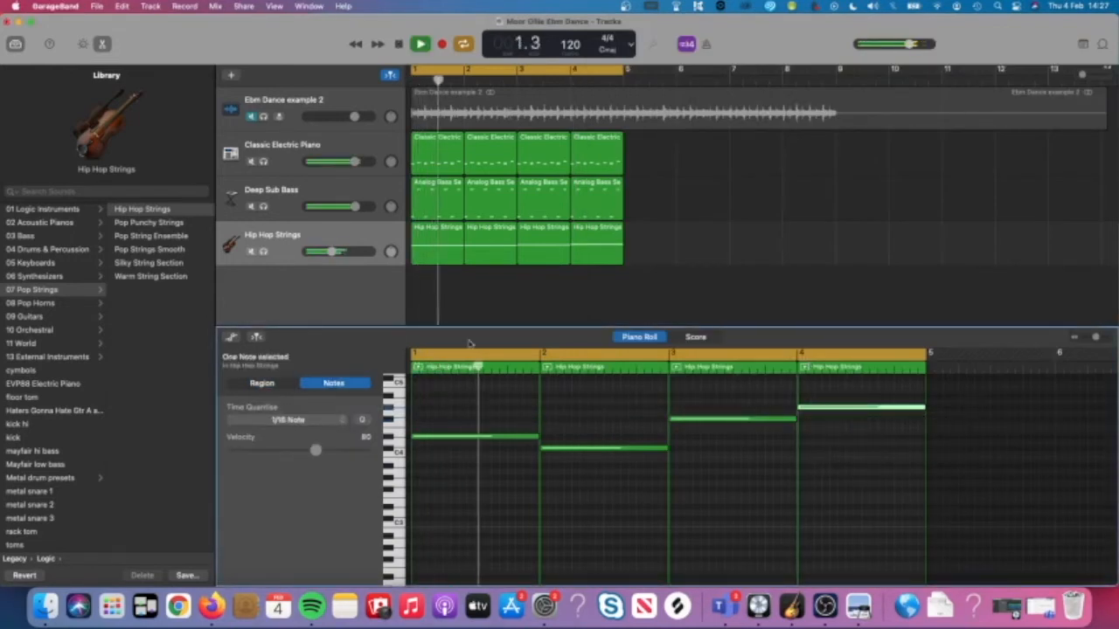
Lower the strings track to -12.6 dB, then compare the soloed Ebm Dance example 2 with the full arrangement.
left_click_drag(332, 251, 328, 252)
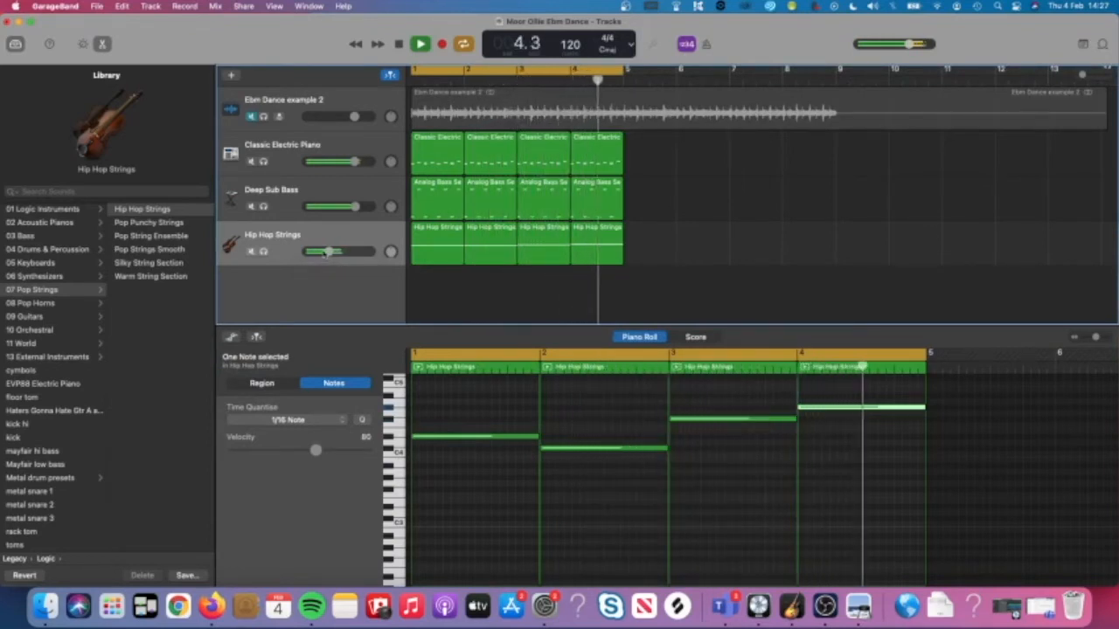
key("space")
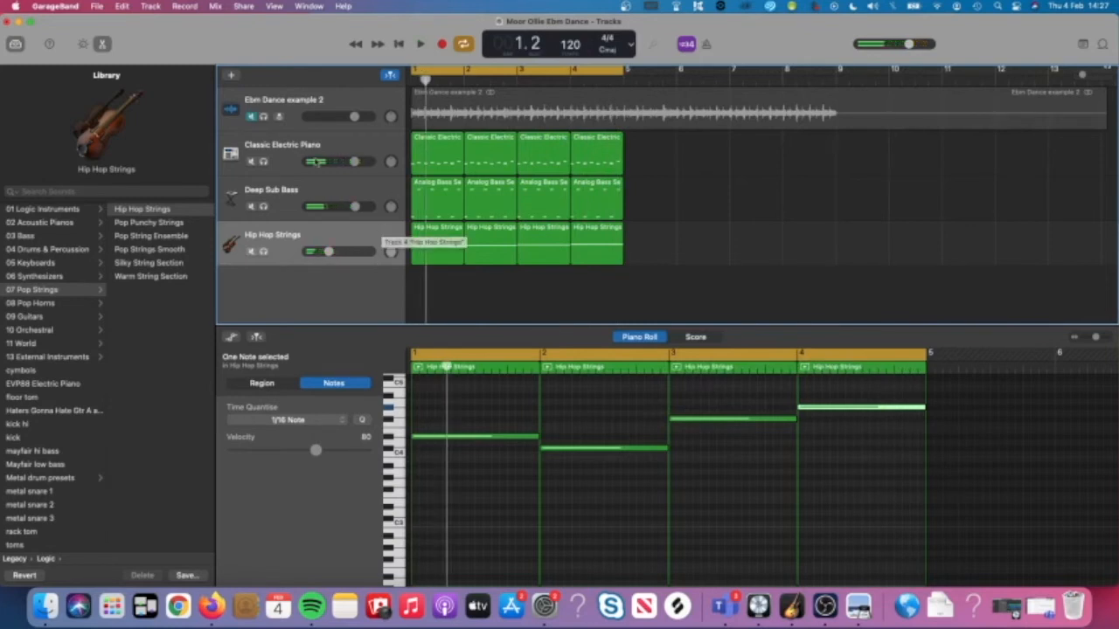
left_click(263, 117)
key("space")
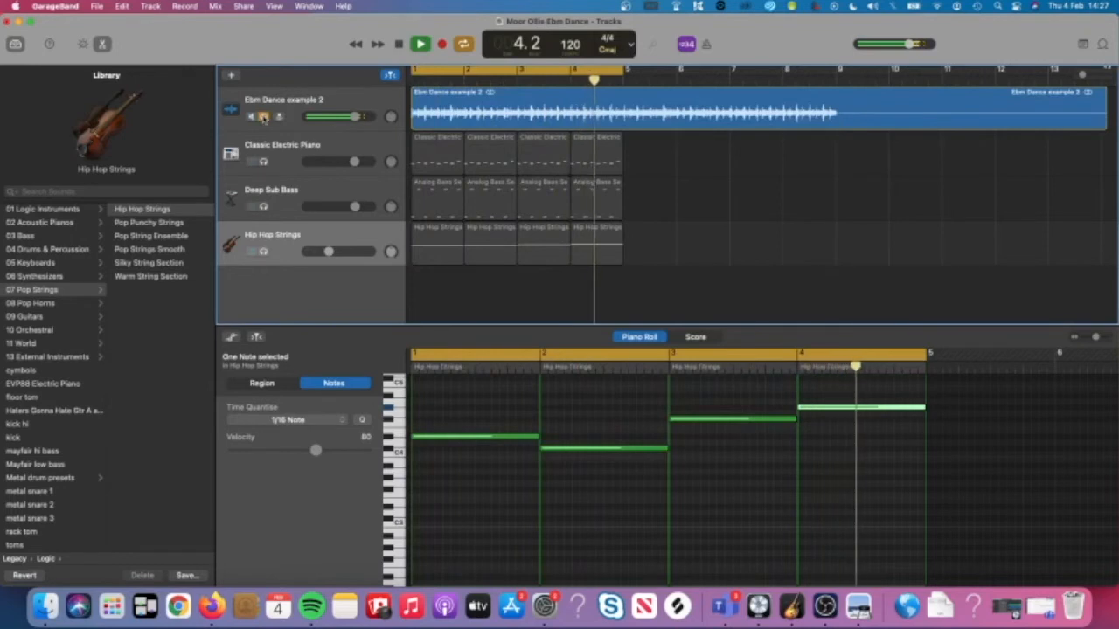
key("space")
left_click(263, 116)
key("space")
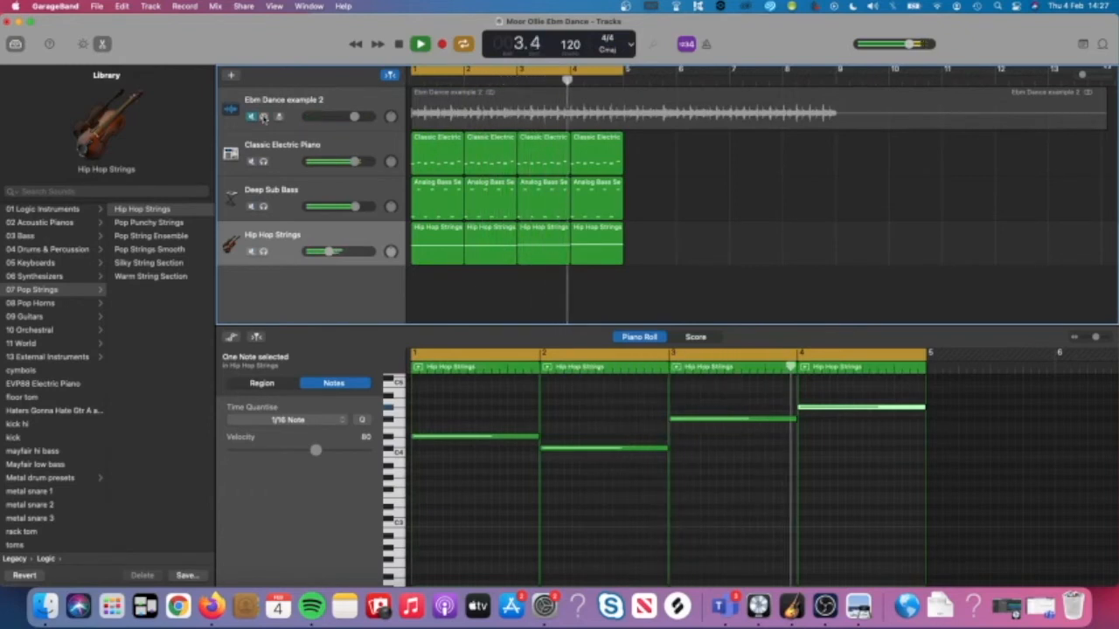
key("space")
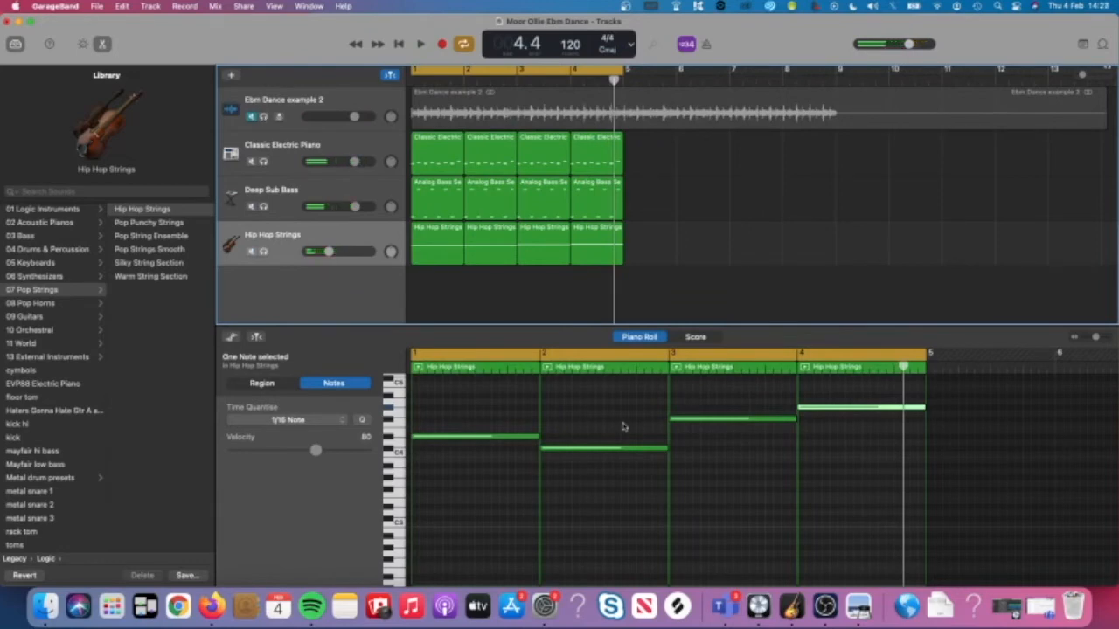
left_click(859, 606)
Scroll the PDF to Extension 1, on copying the MIDI parts for another 12 bars.
scroll(868, 415, "down", 15)
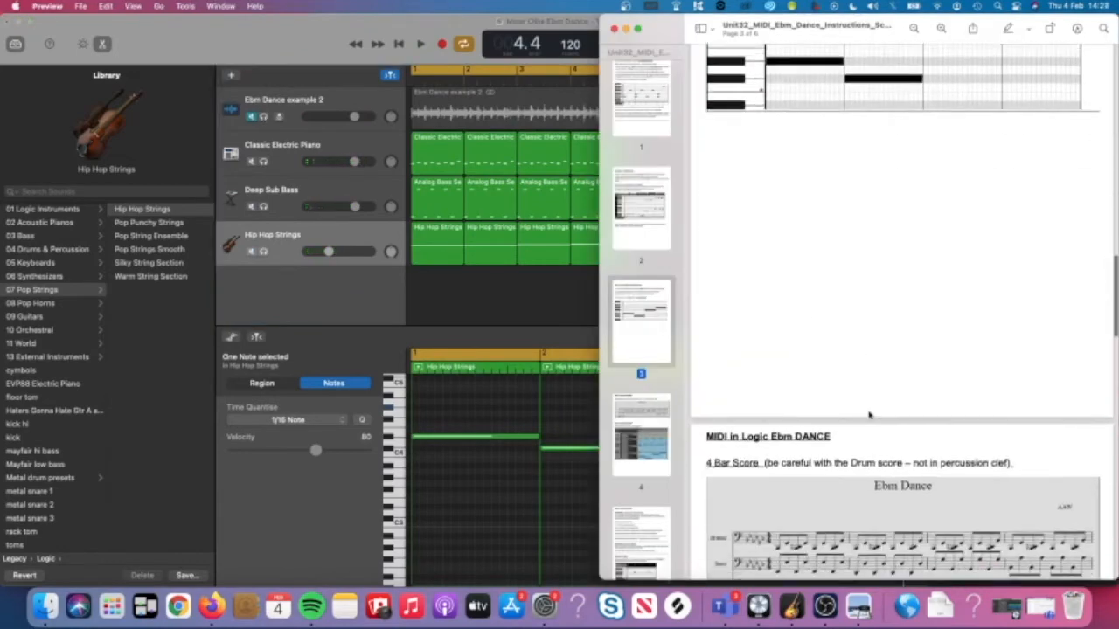
scroll(869, 415, "down", 3)
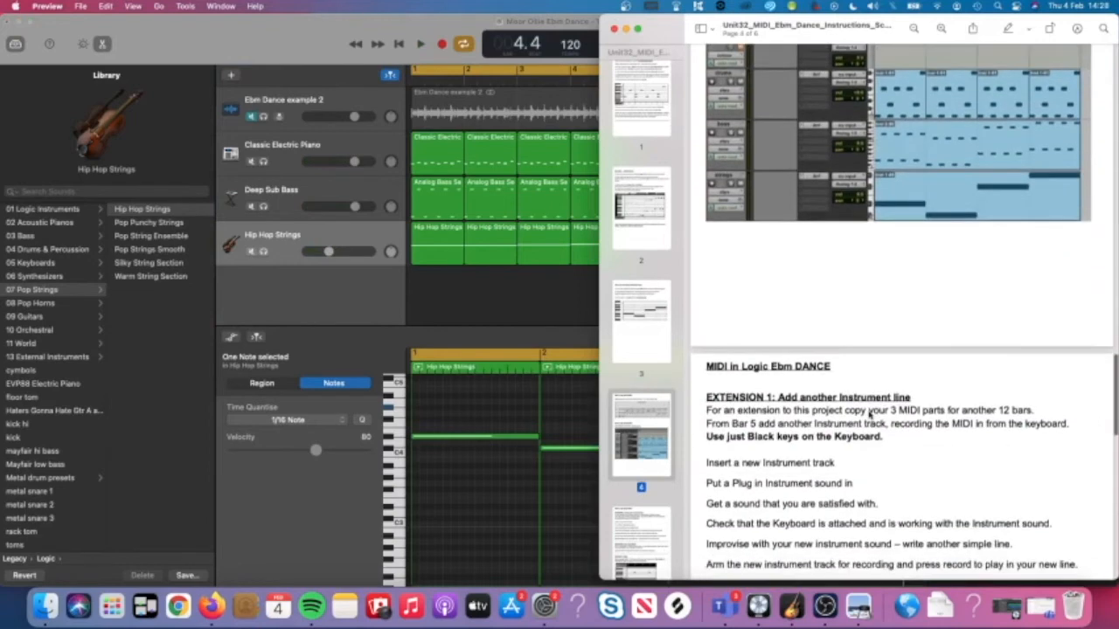
scroll(869, 415, "down", 2)
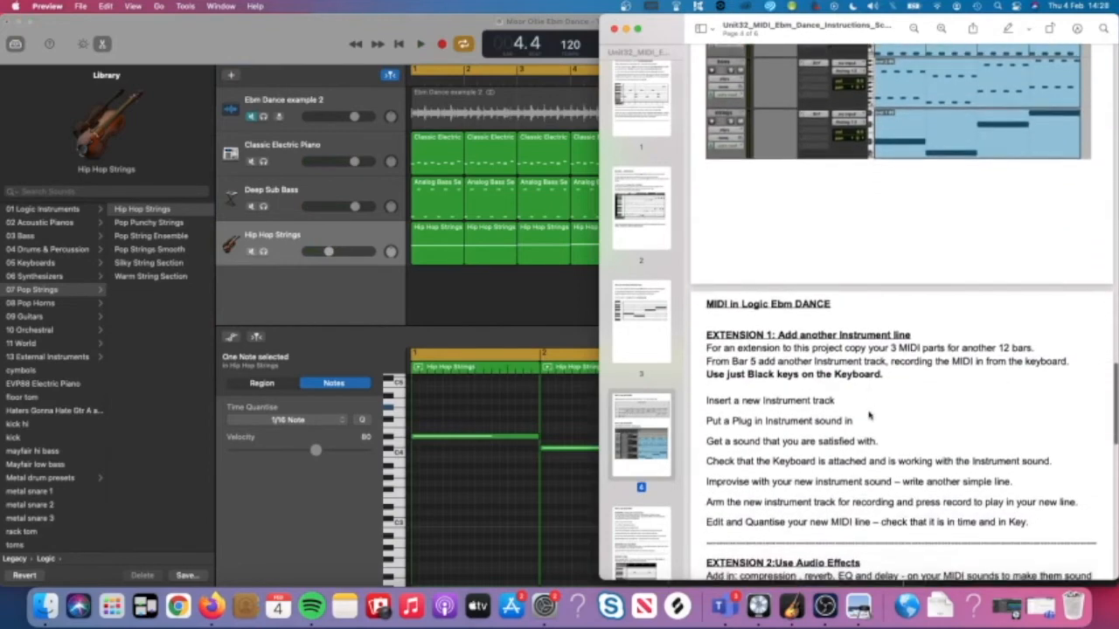
scroll(868, 415, "up", 6)
scroll(869, 416, "up", 10)
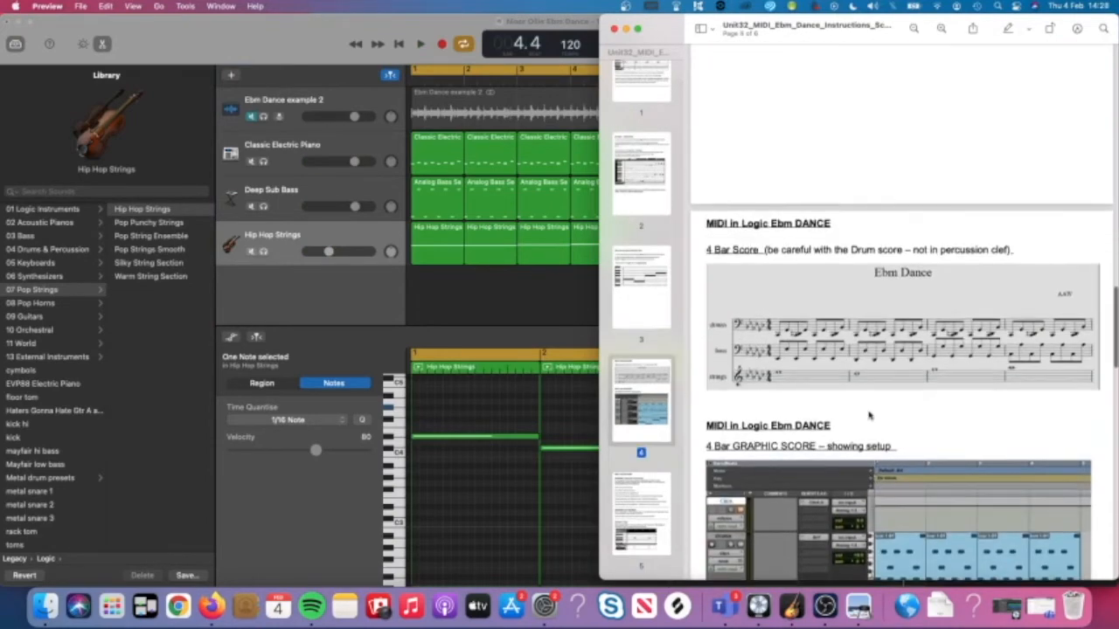
scroll(868, 416, "down", 11)
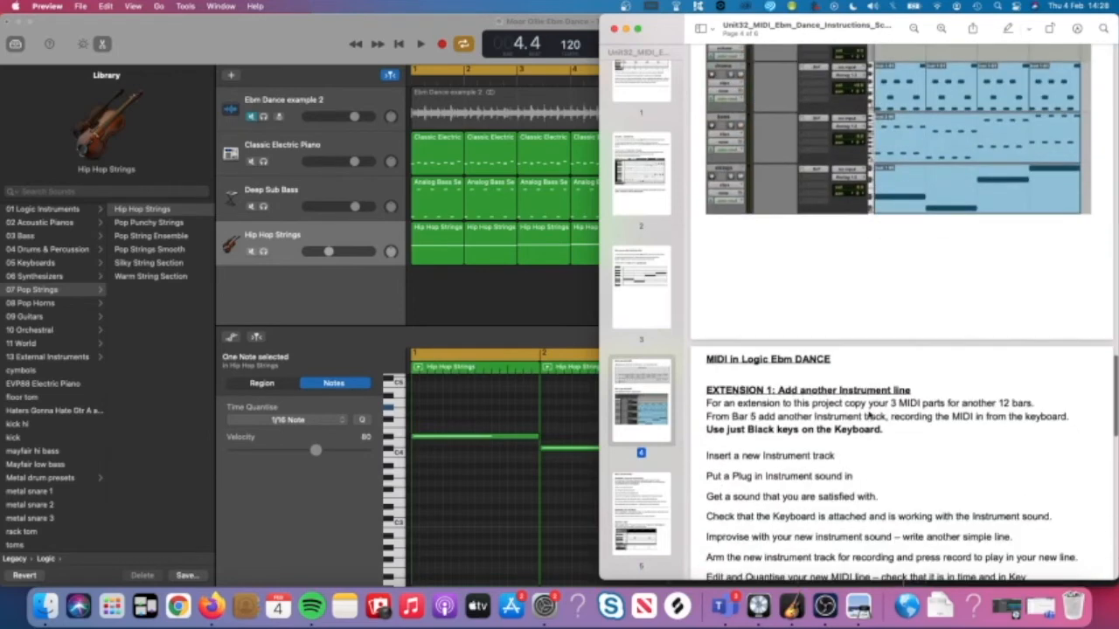
scroll(758, 386, "down", 2)
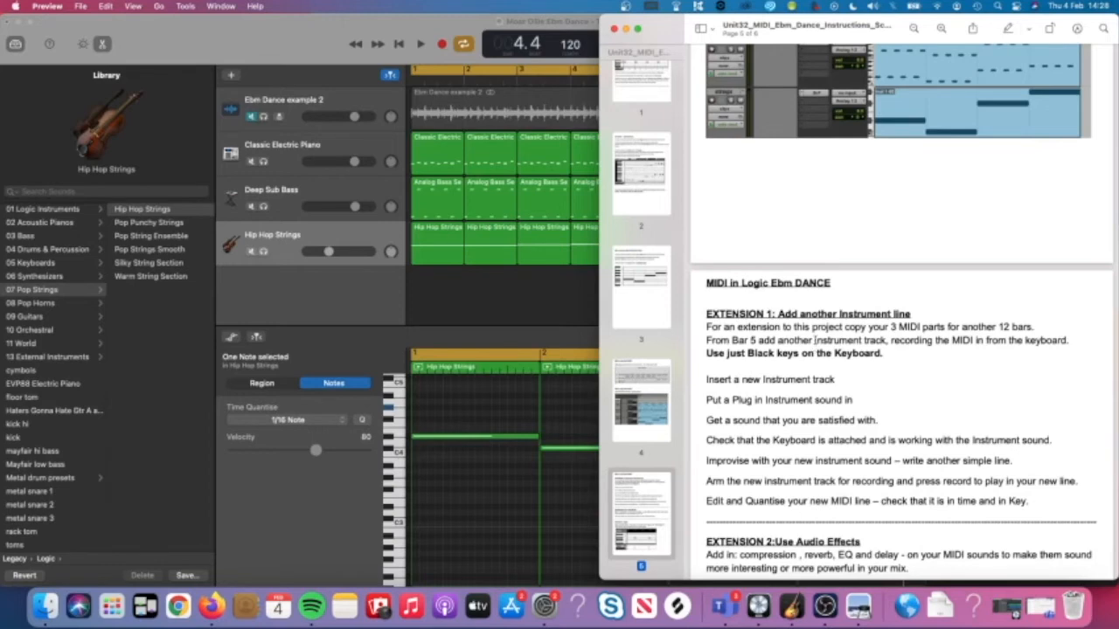
Back in GarageBand, marquee-select all twelve MIDI regions in the Tracks area.
left_click(509, 301)
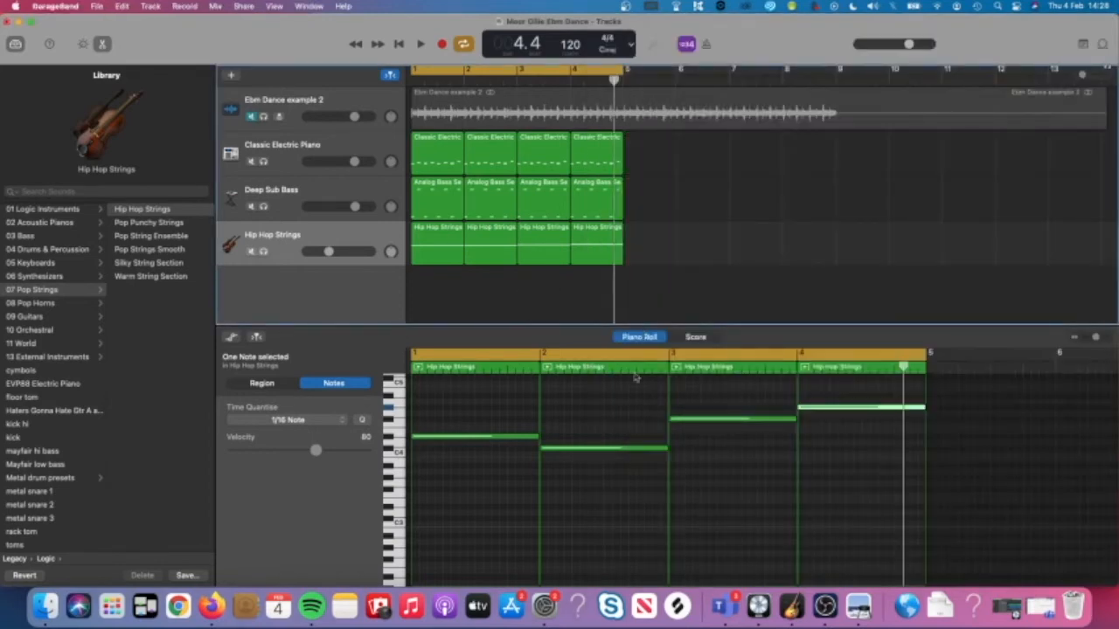
left_click(858, 605)
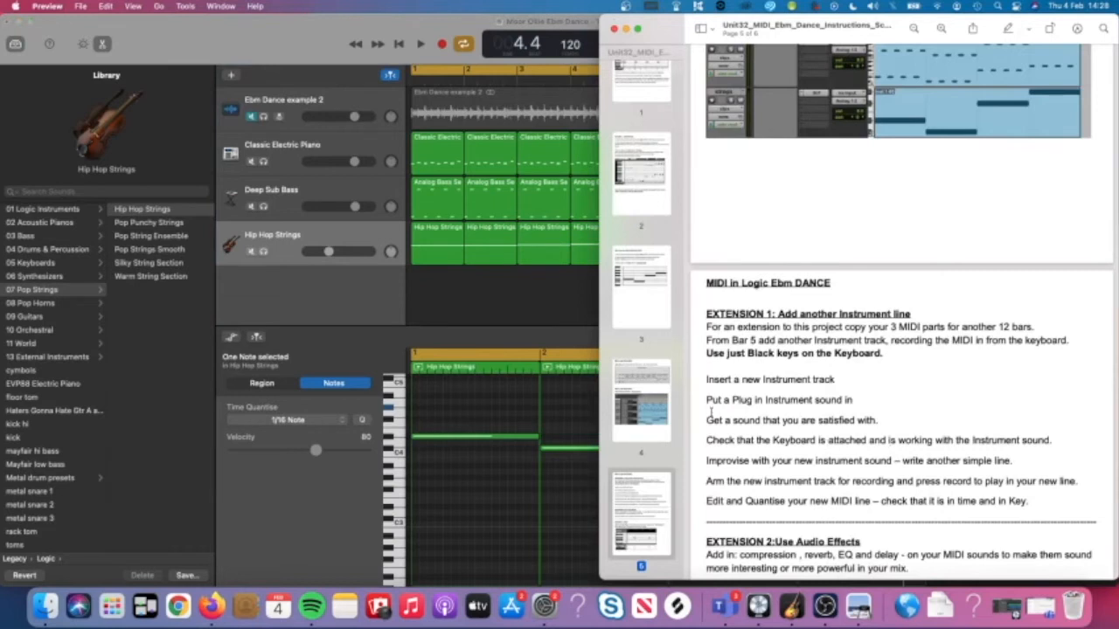
left_click(535, 306)
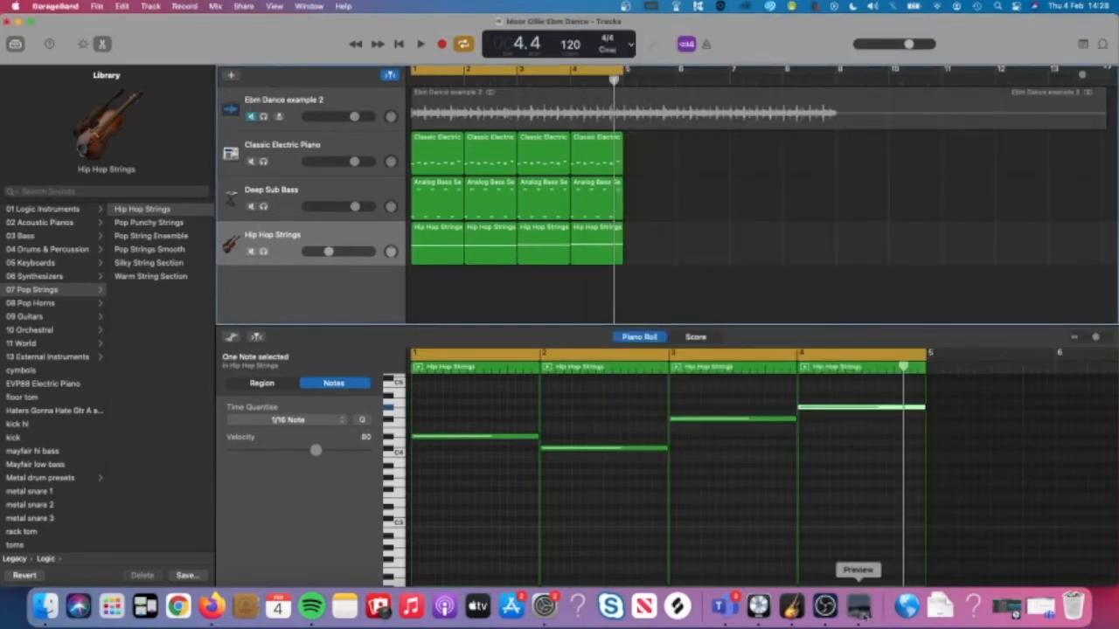
left_click(858, 605)
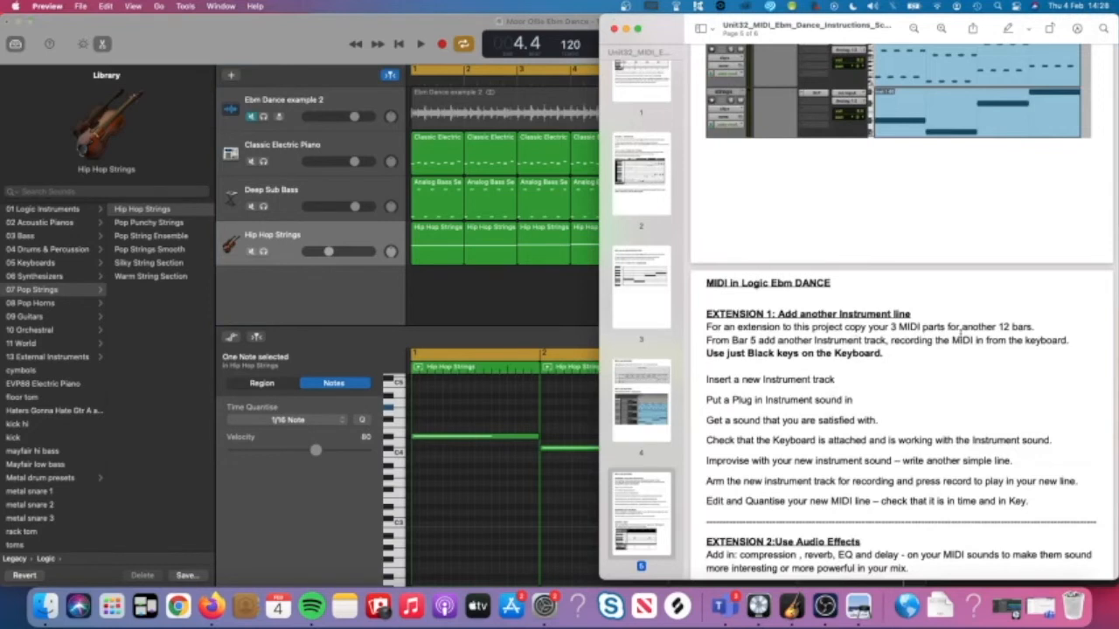
left_click(556, 315)
left_click_drag(651, 300, 414, 157)
scroll(477, 186, "down", 2)
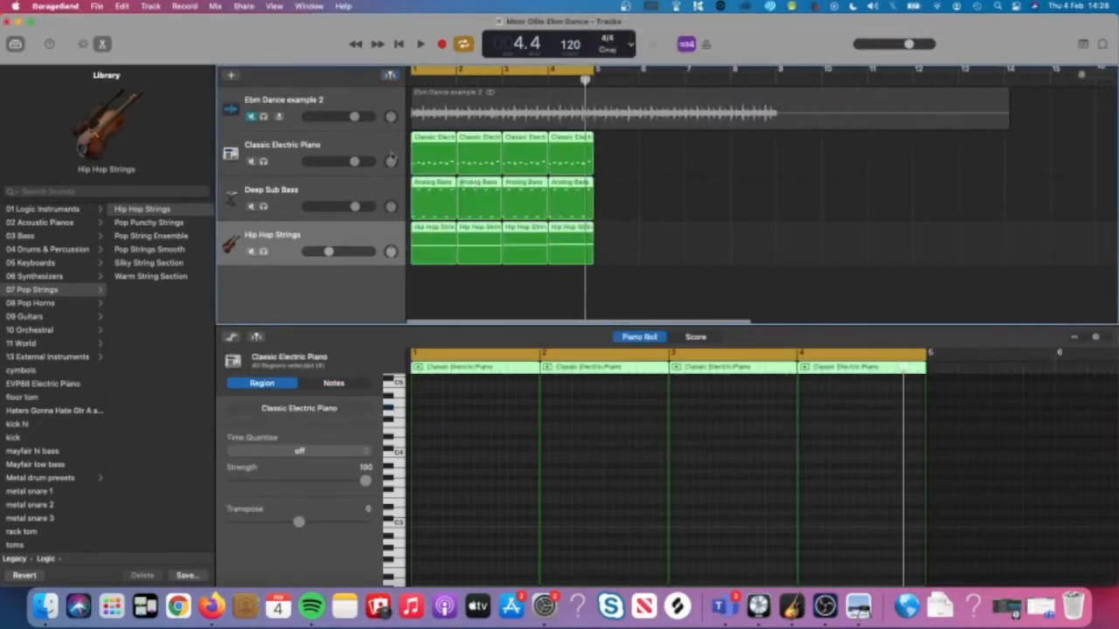
Select all regions in bars 1–4 and copy them to start at bar 5.
left_click(356, 153)
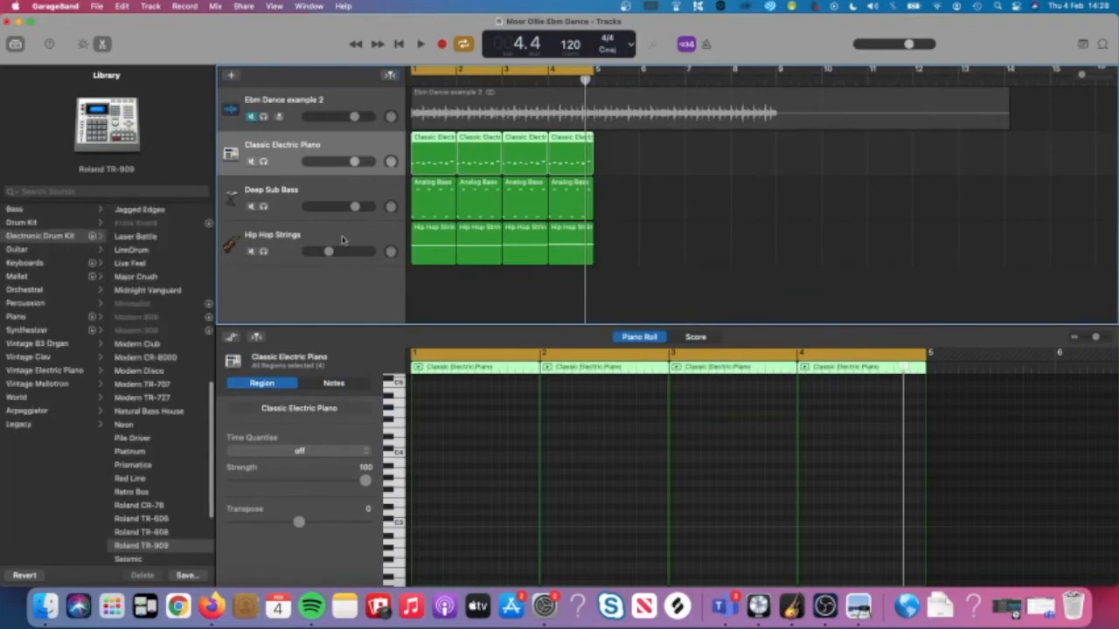
left_click(344, 237)
left_click_drag(654, 253, 510, 171)
left_click_drag(622, 165, 432, 254)
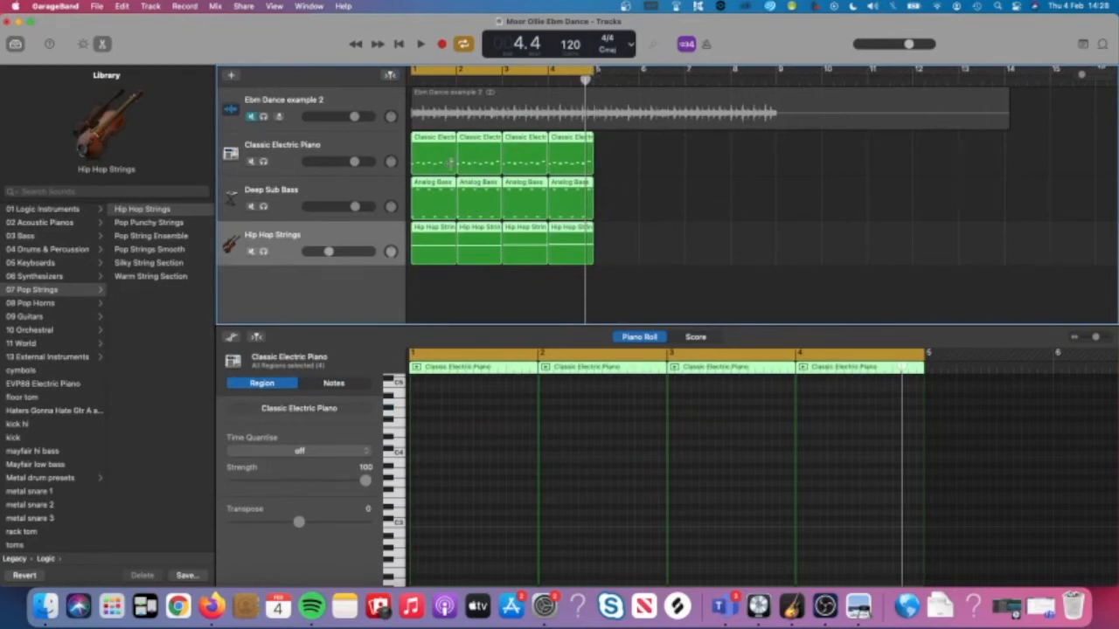
left_click_drag(432, 157, 802, 162)
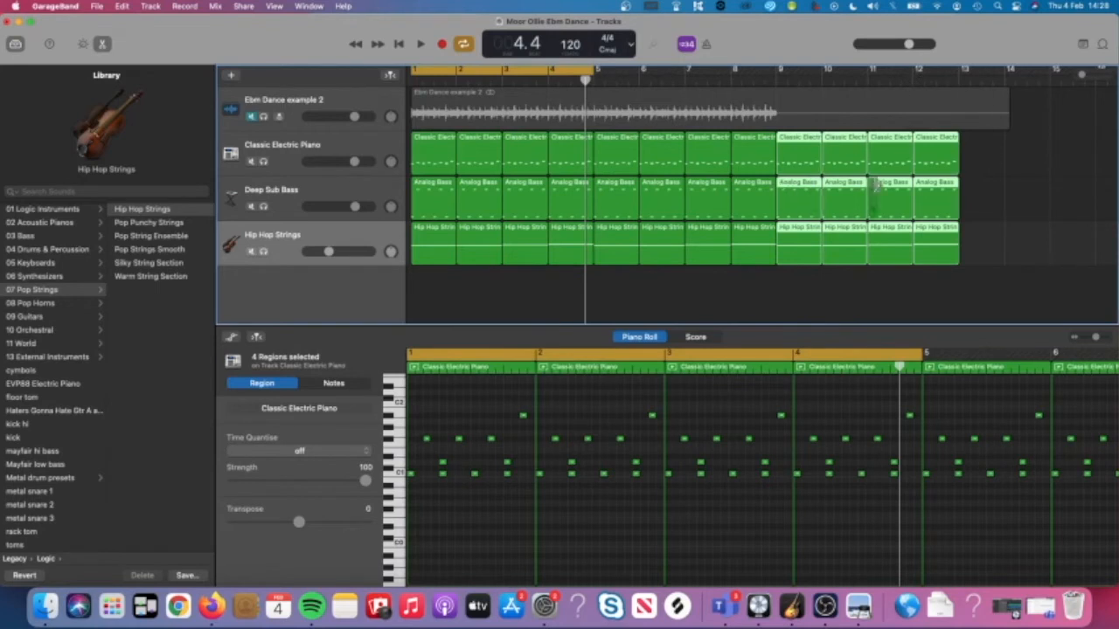
Play the repeated parts, then set the cycle range to loop bars 1–12.
key("space")
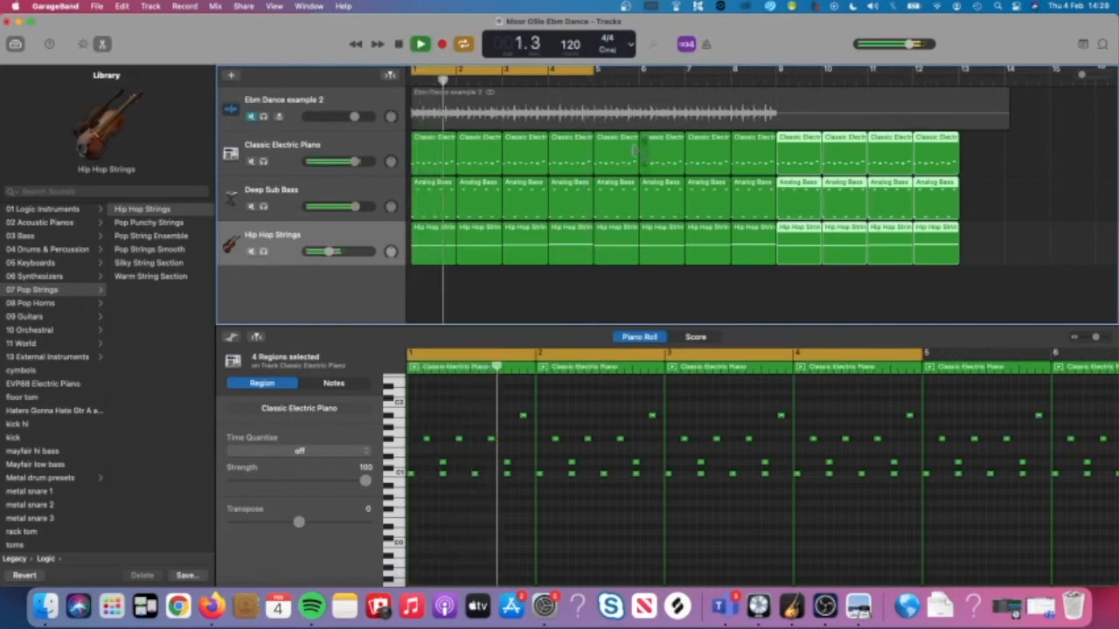
key("c")
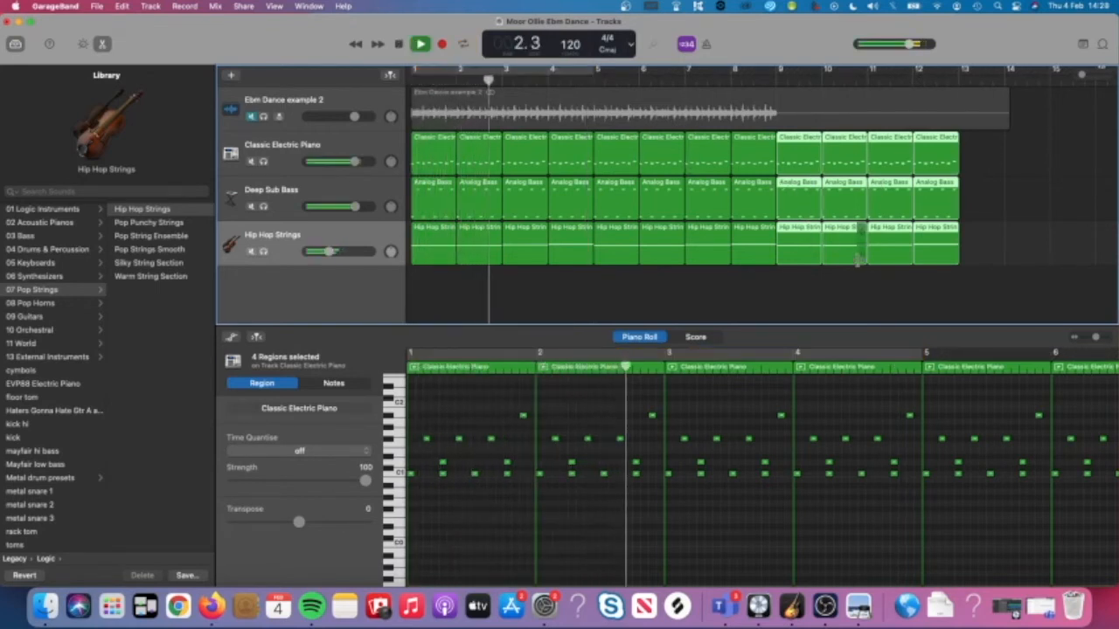
key("space")
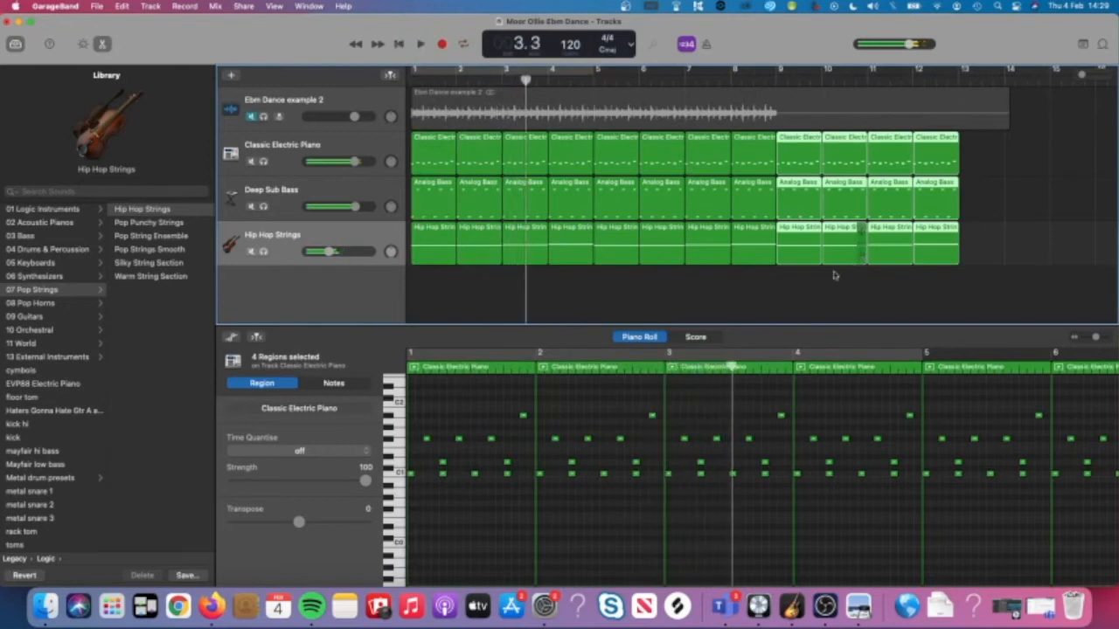
left_click(801, 294)
left_click_drag(414, 75, 961, 173)
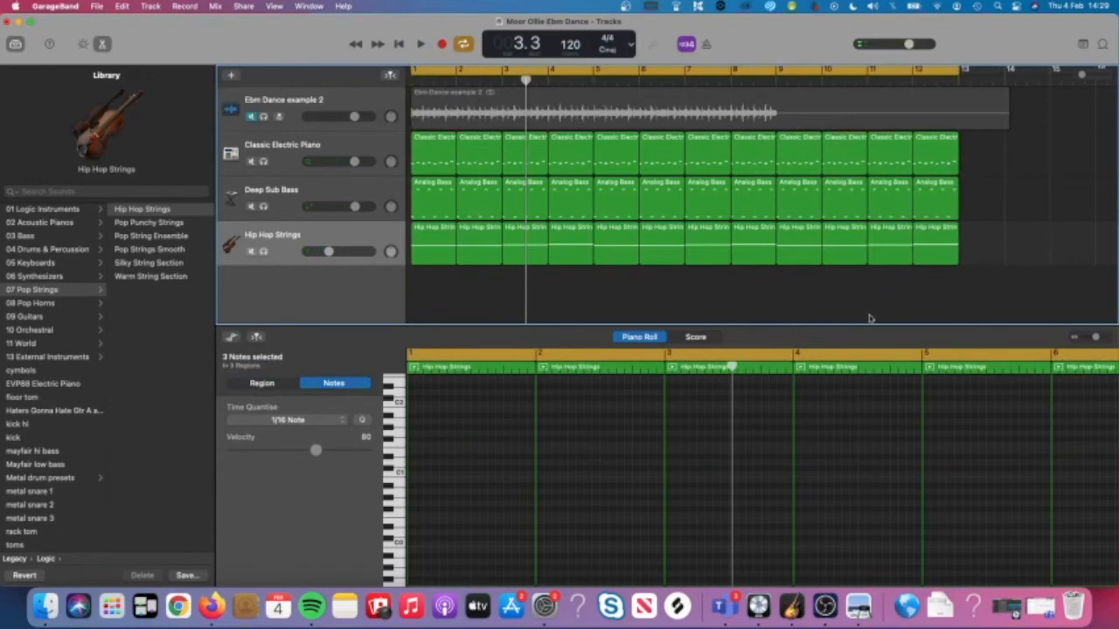
left_click(858, 606)
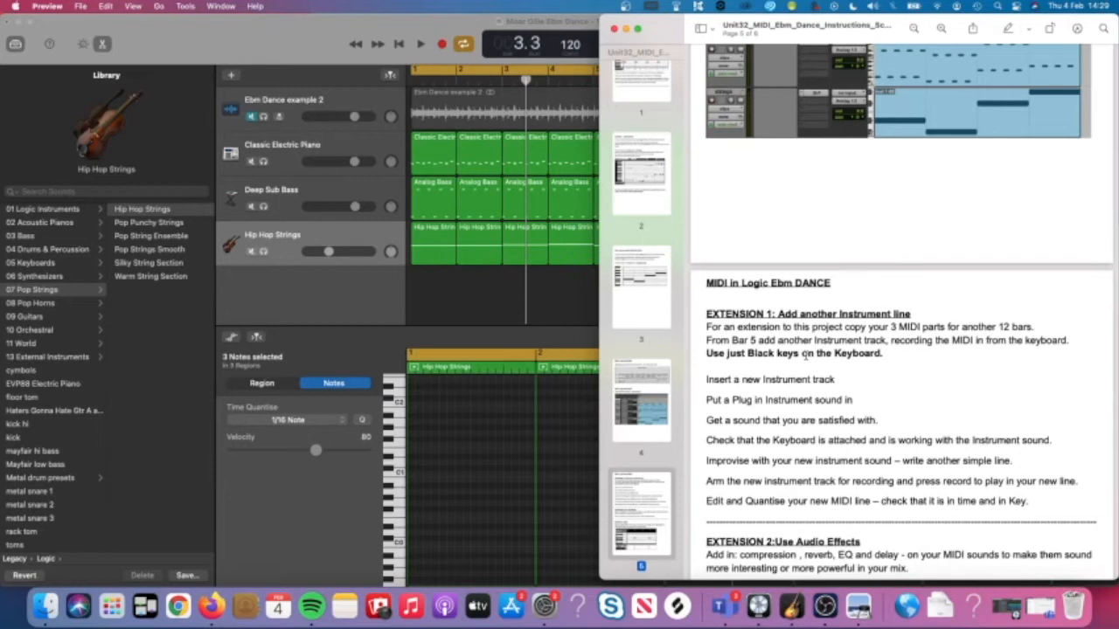
Audition a strings note, read Extensions 2 and 3 in the PDF, then select the Hip Hop Strings regions.
left_click(498, 513)
left_click(392, 460)
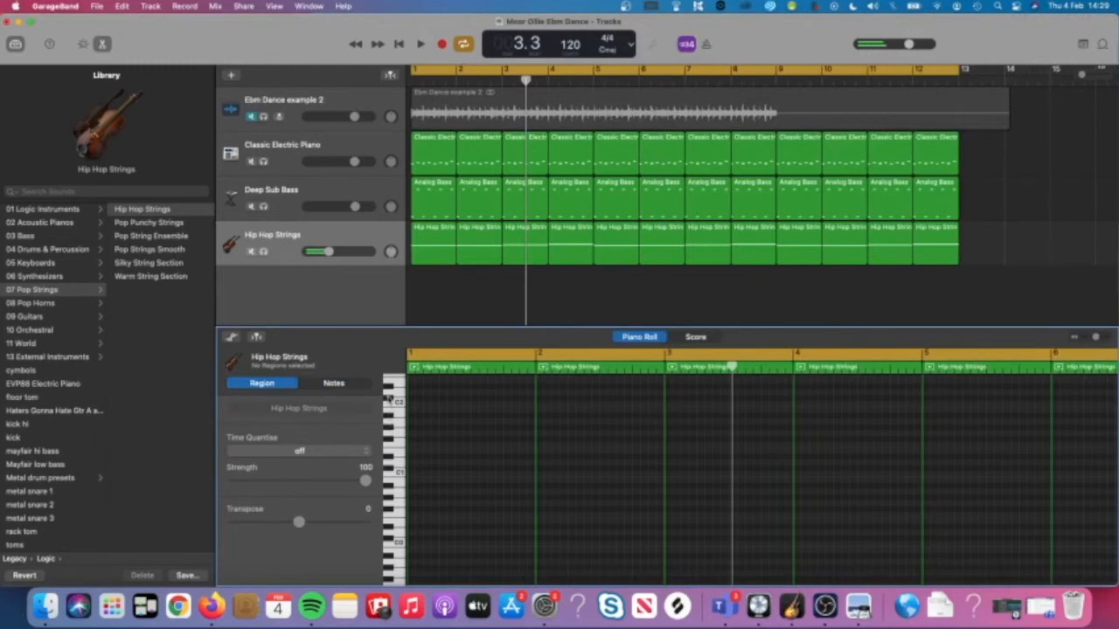
left_click(858, 605)
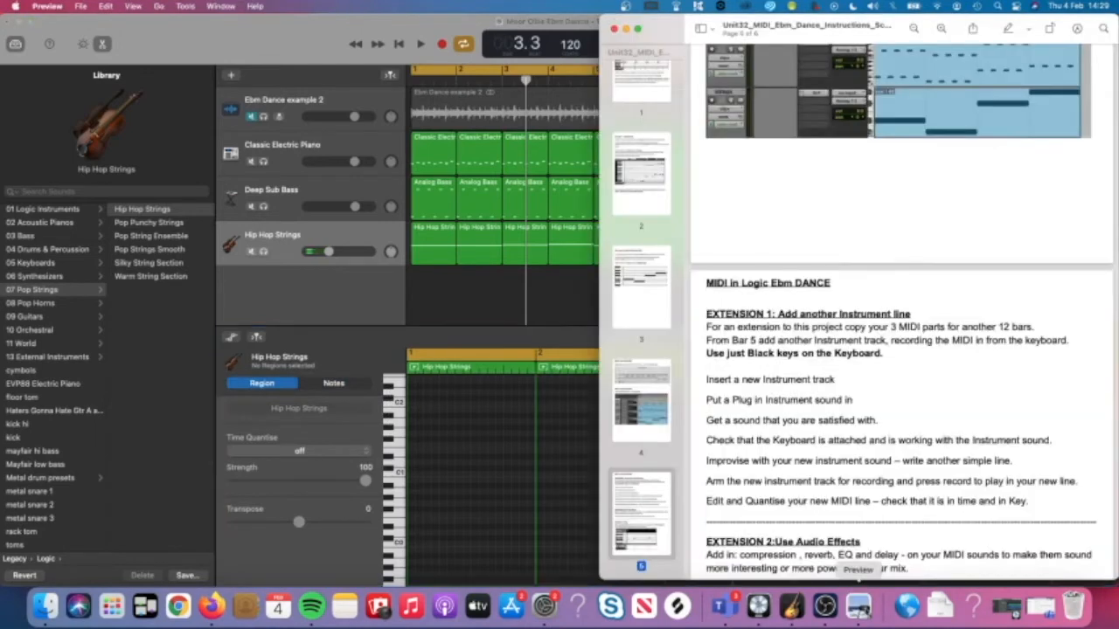
scroll(799, 365, "down", 3)
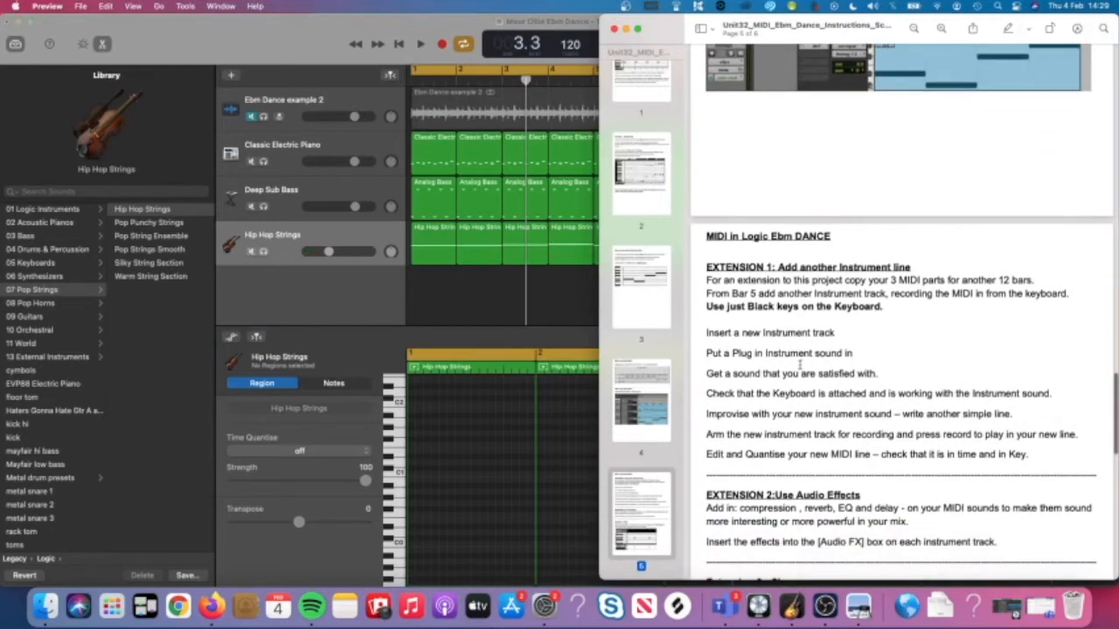
scroll(800, 367, "down", 3)
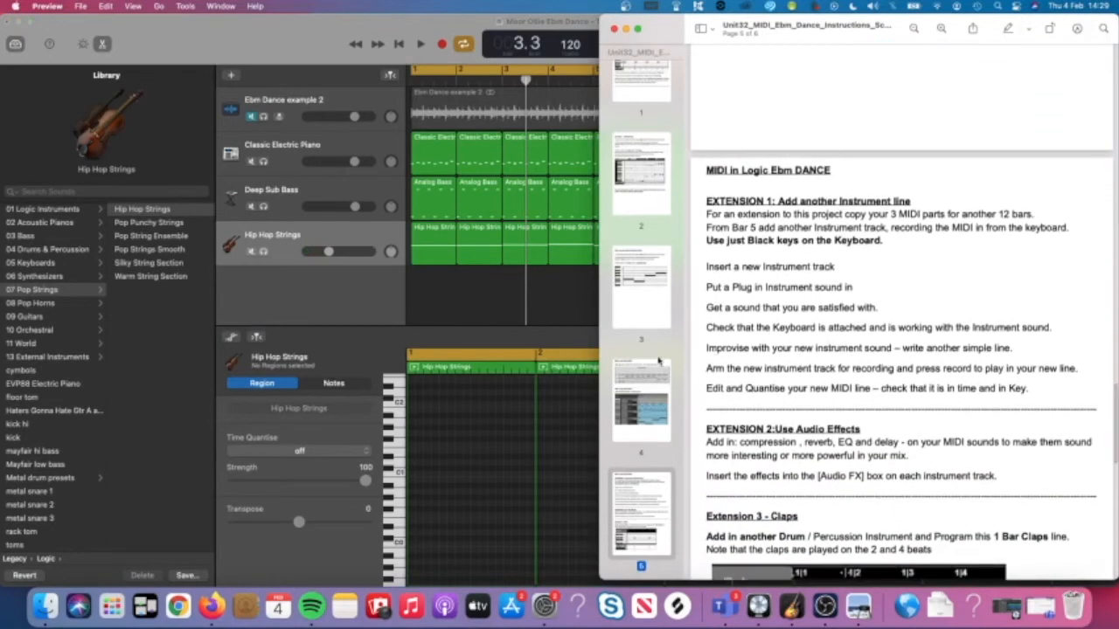
left_click(457, 321)
left_click(323, 235)
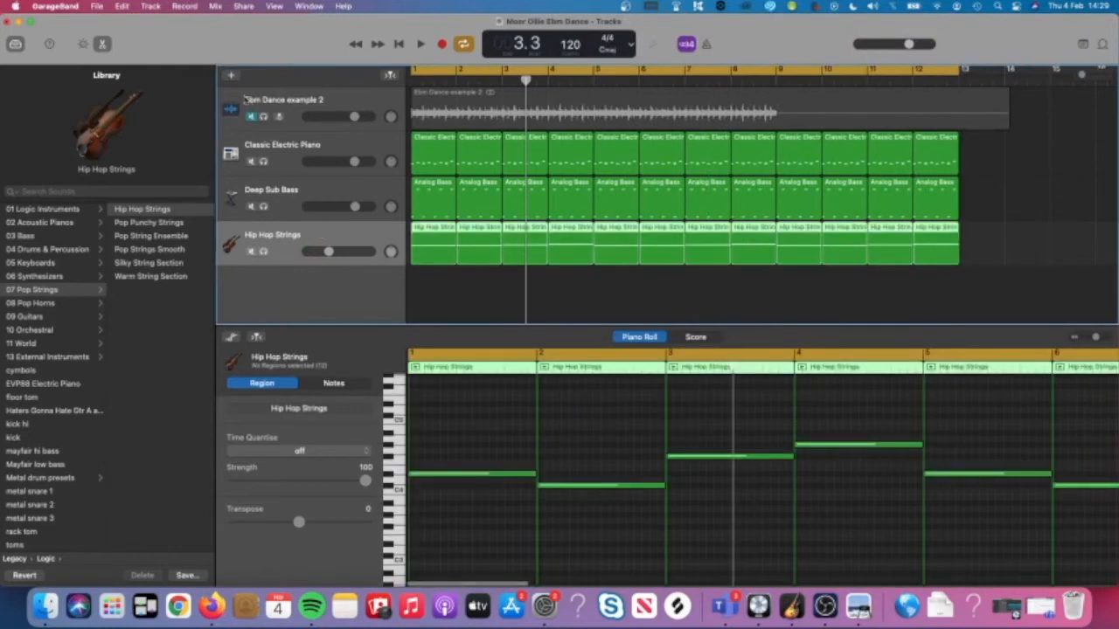
Add a new software instrument track with an empty MIDI region at bar 5.
left_click(231, 76)
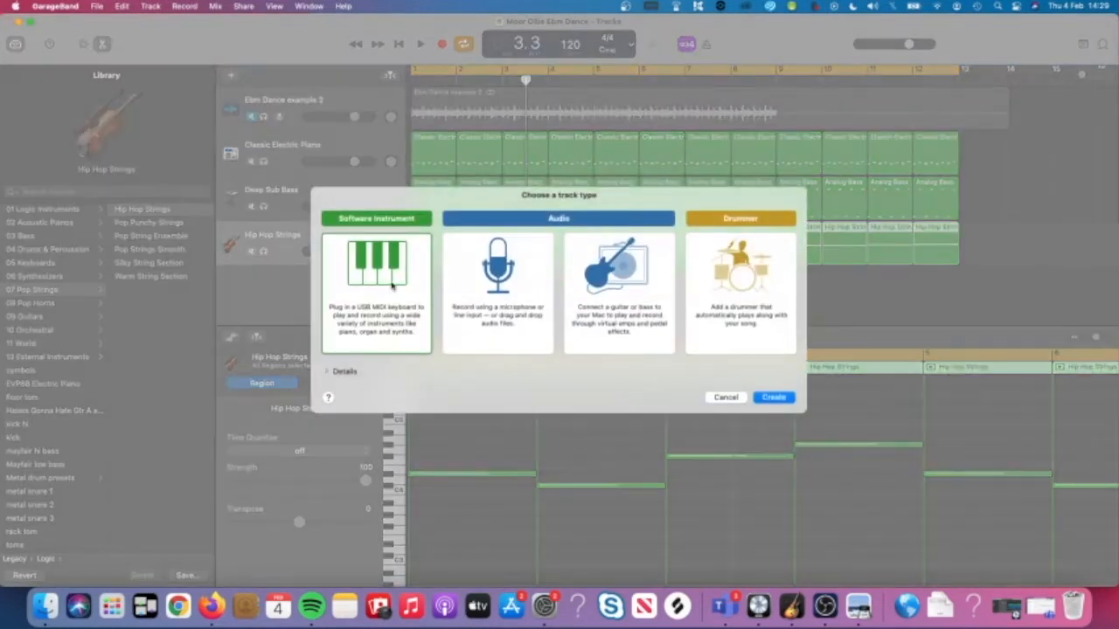
key("Return")
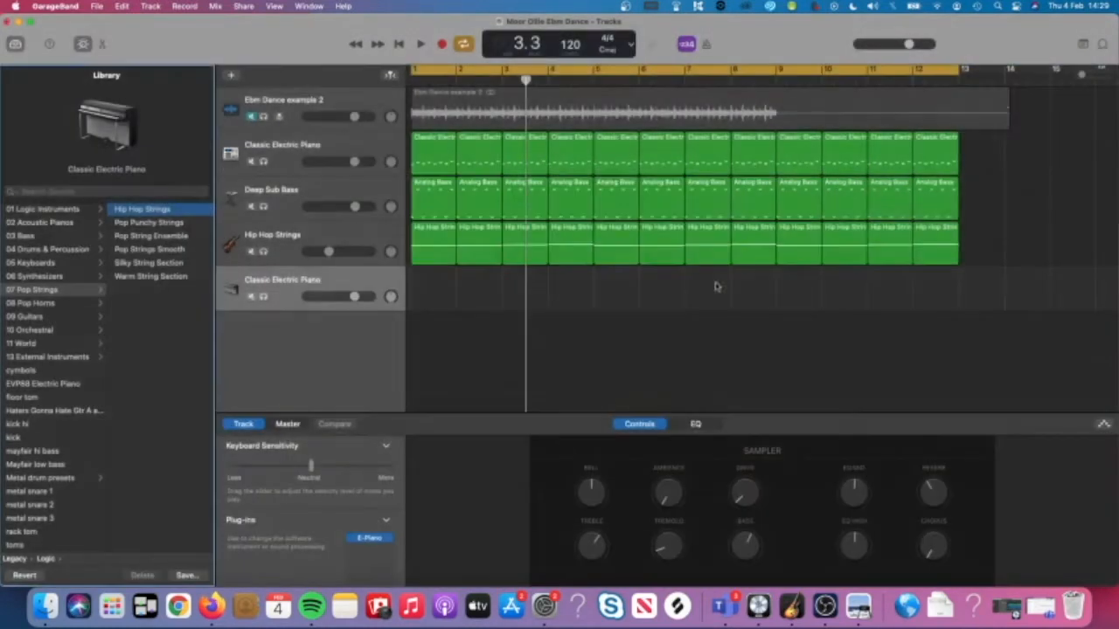
left_click(593, 81)
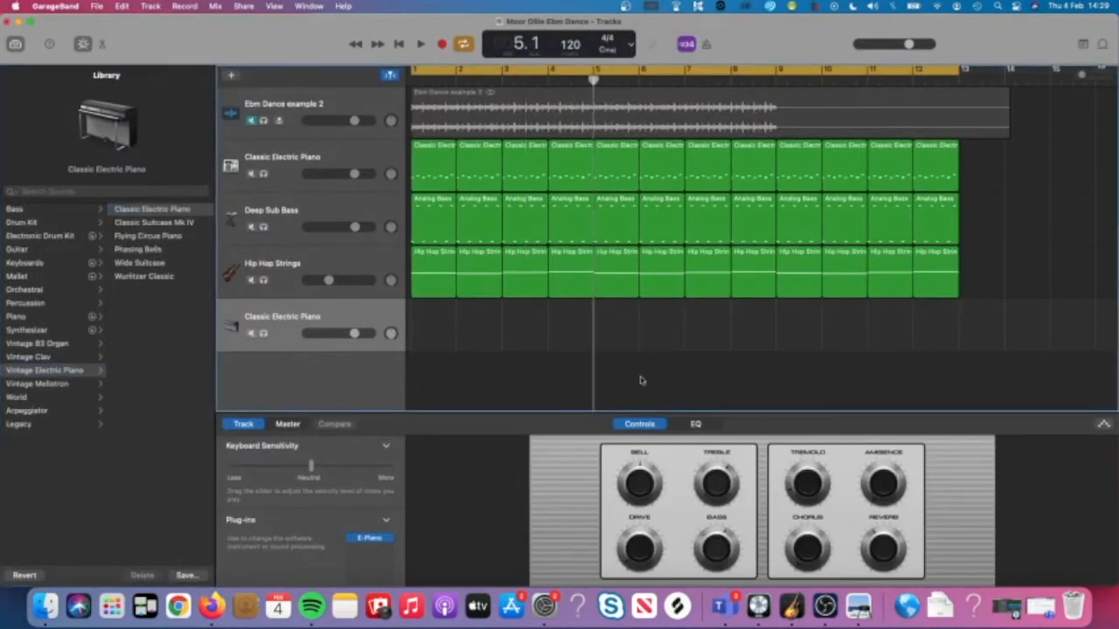
right_click(614, 333)
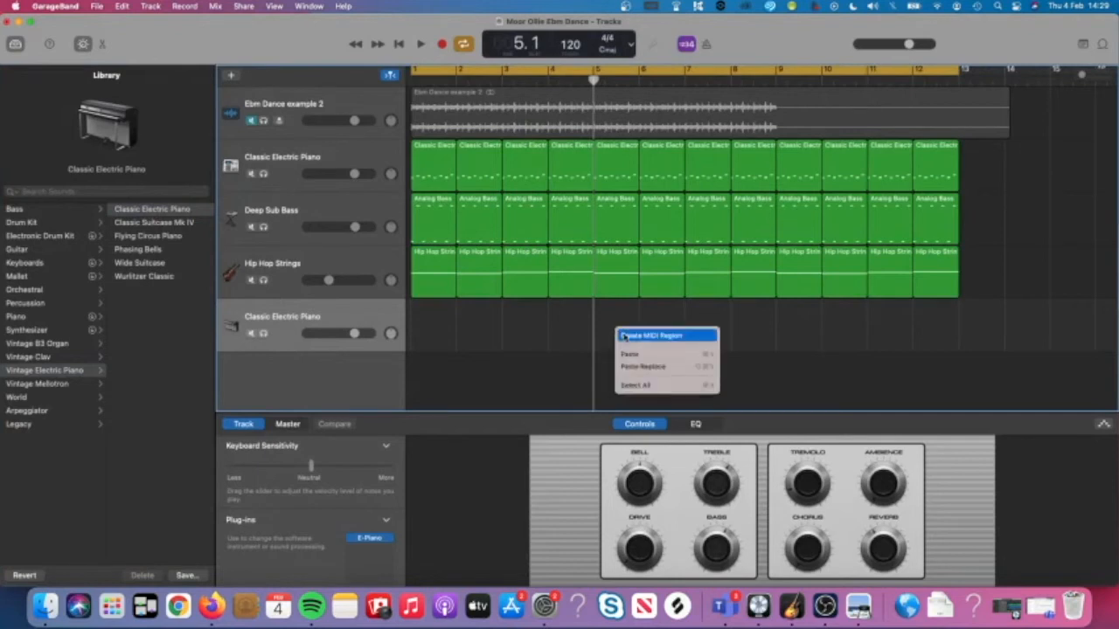
left_click(651, 336)
Load the Synthesizer > Lead > Analog Stack Synth sound on the new track and open its region.
double_click(611, 335)
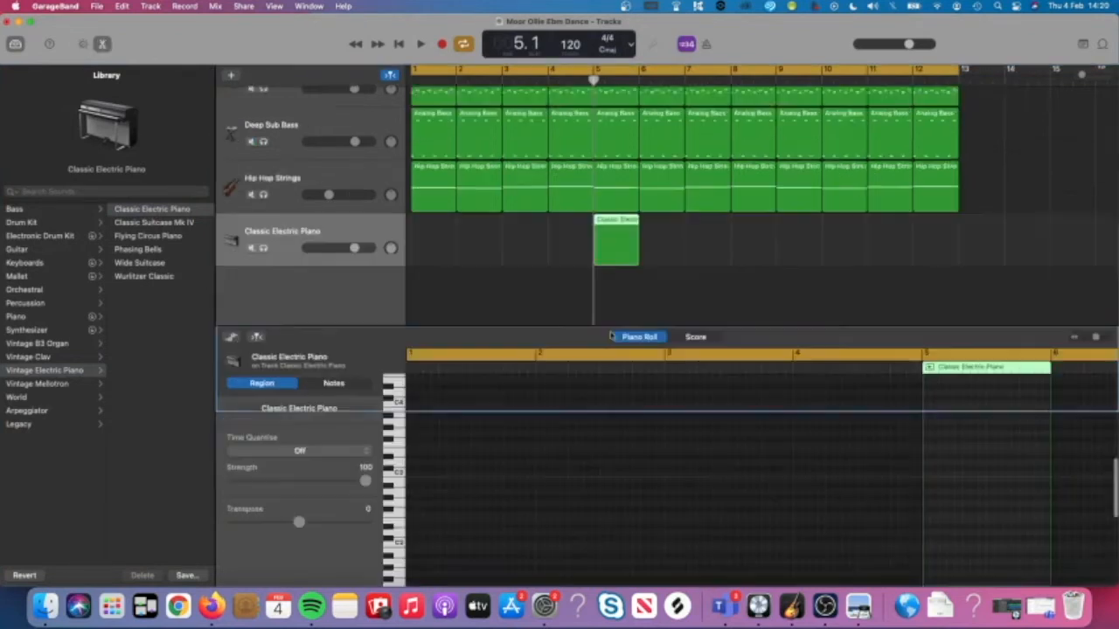
scroll(782, 483, "right", 7)
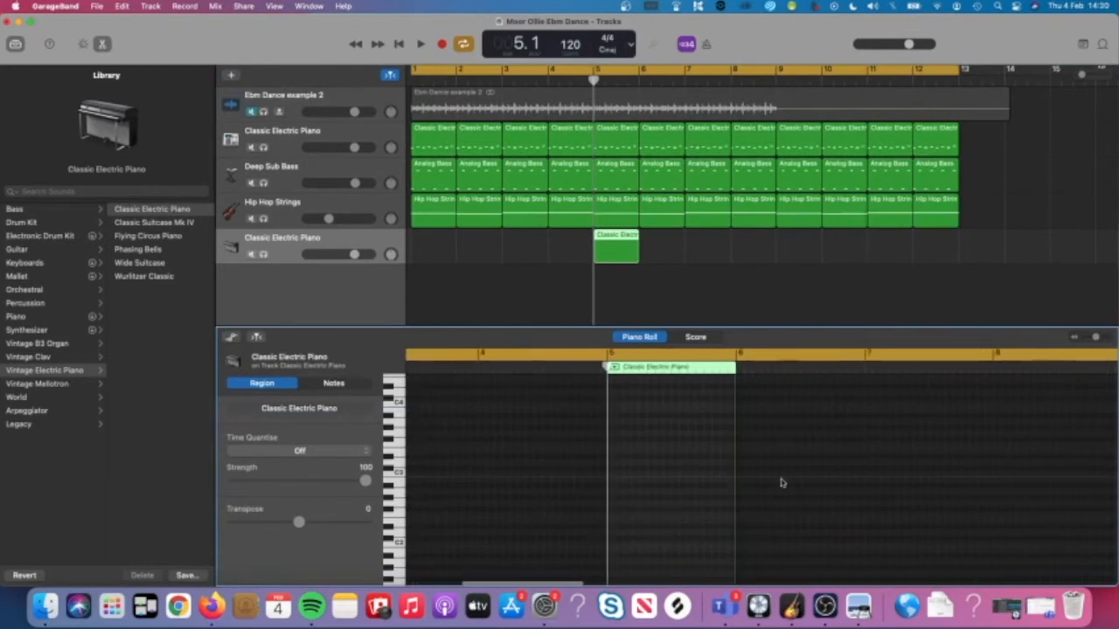
scroll(782, 484, "up", 5)
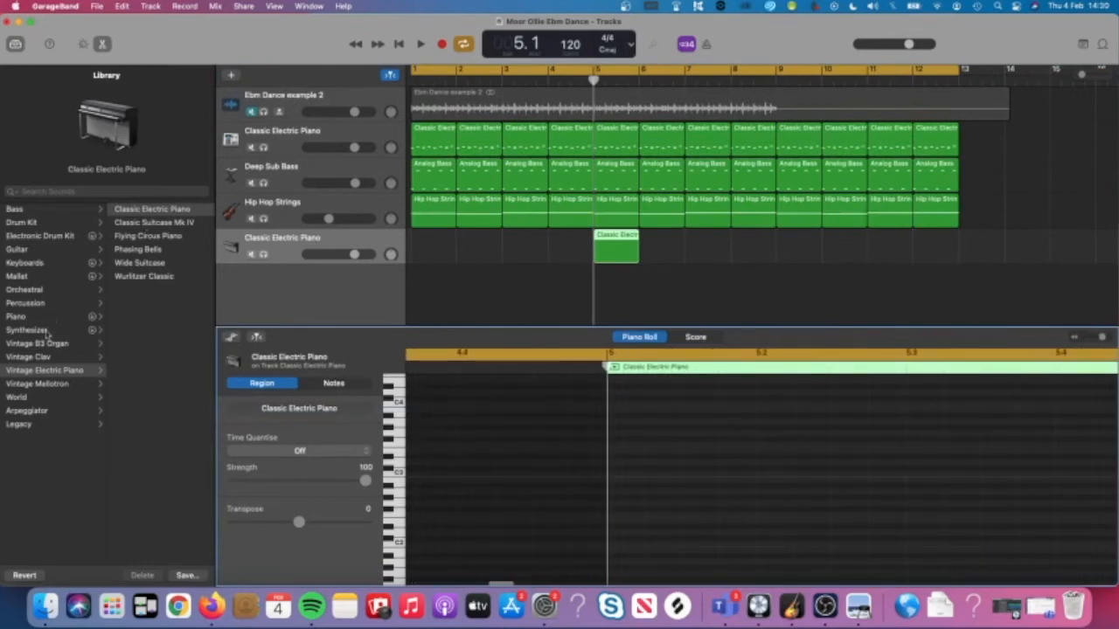
left_click(28, 330)
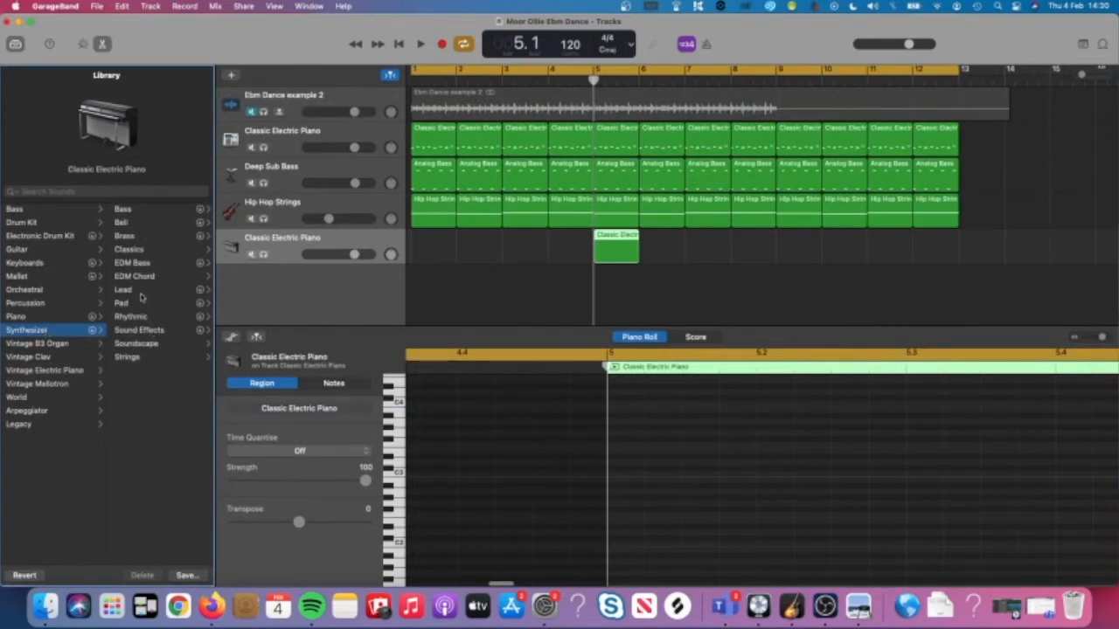
left_click(142, 292)
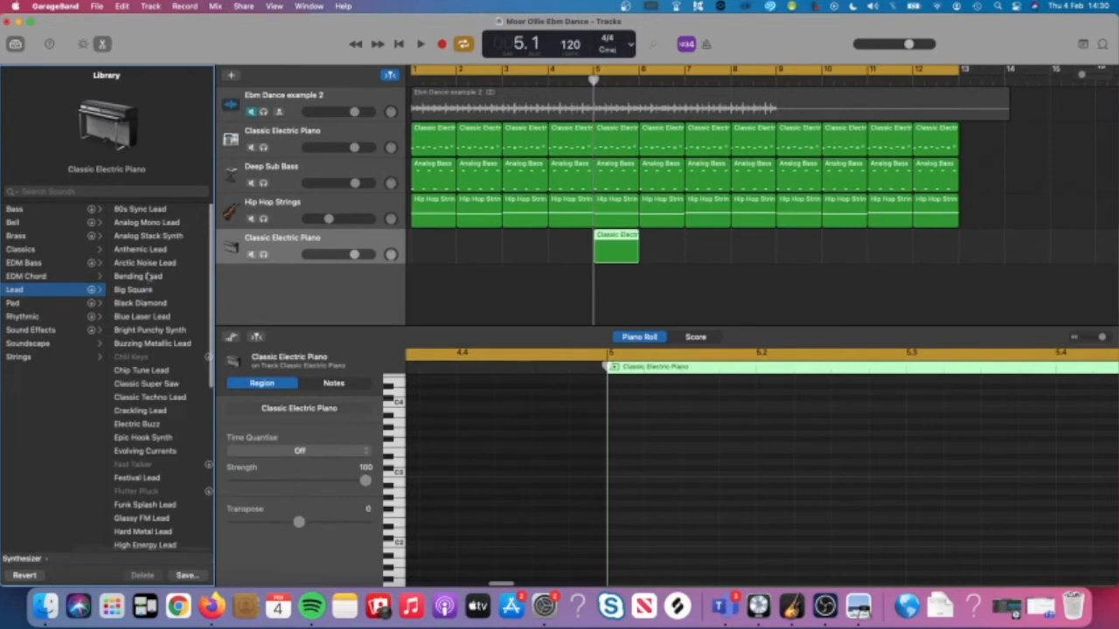
left_click(149, 236)
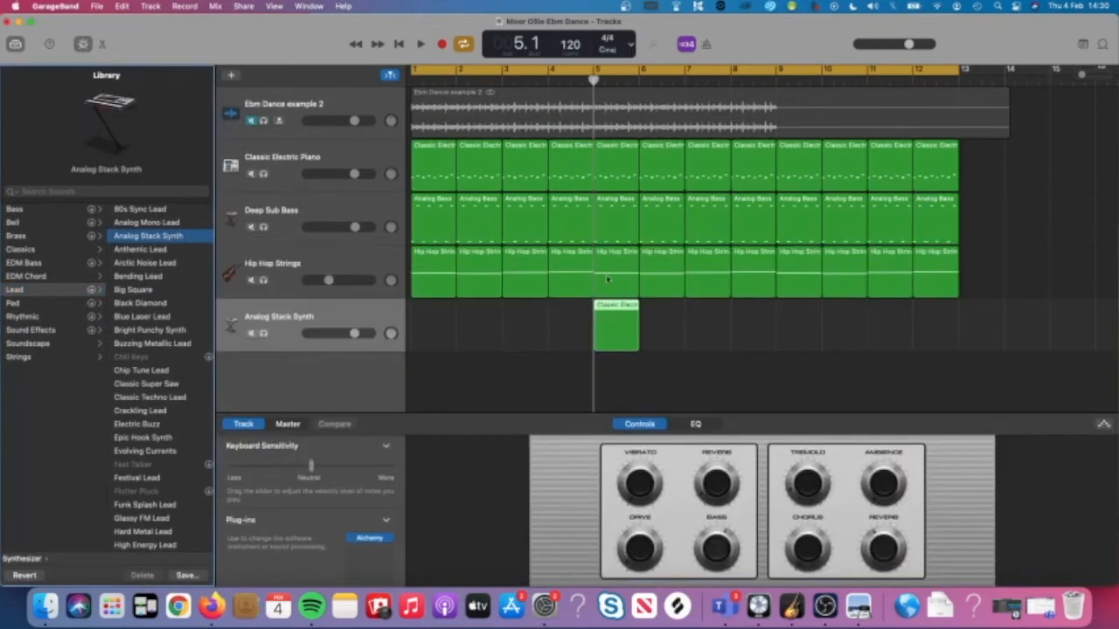
double_click(617, 329)
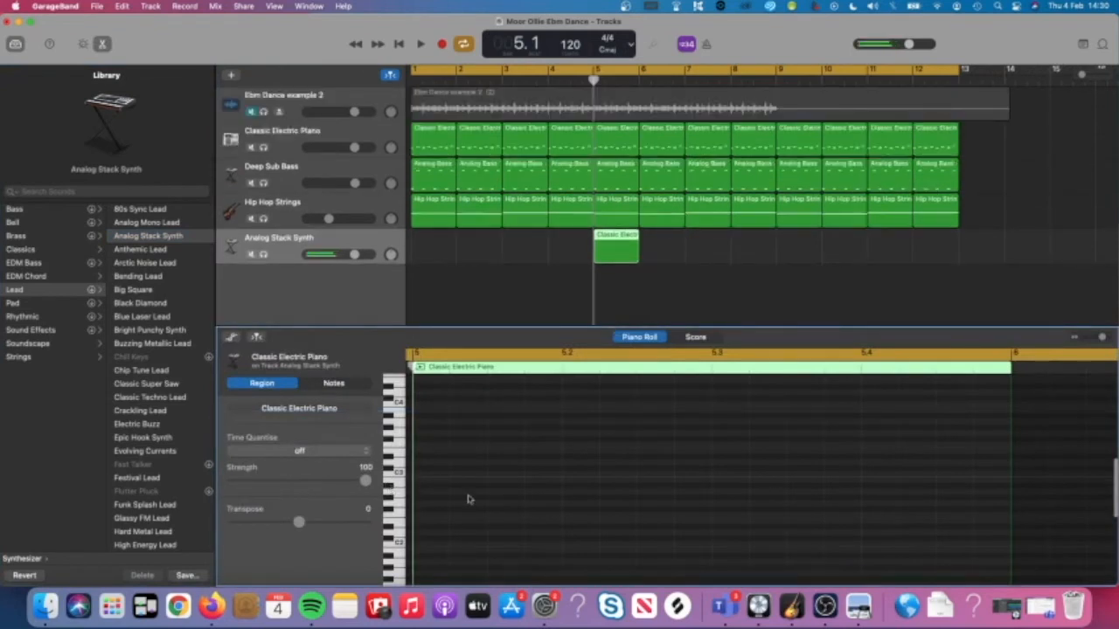
Add a short G#2 note at bar 5 and loop bar 5 to audition it.
scroll(470, 500, "left", 3)
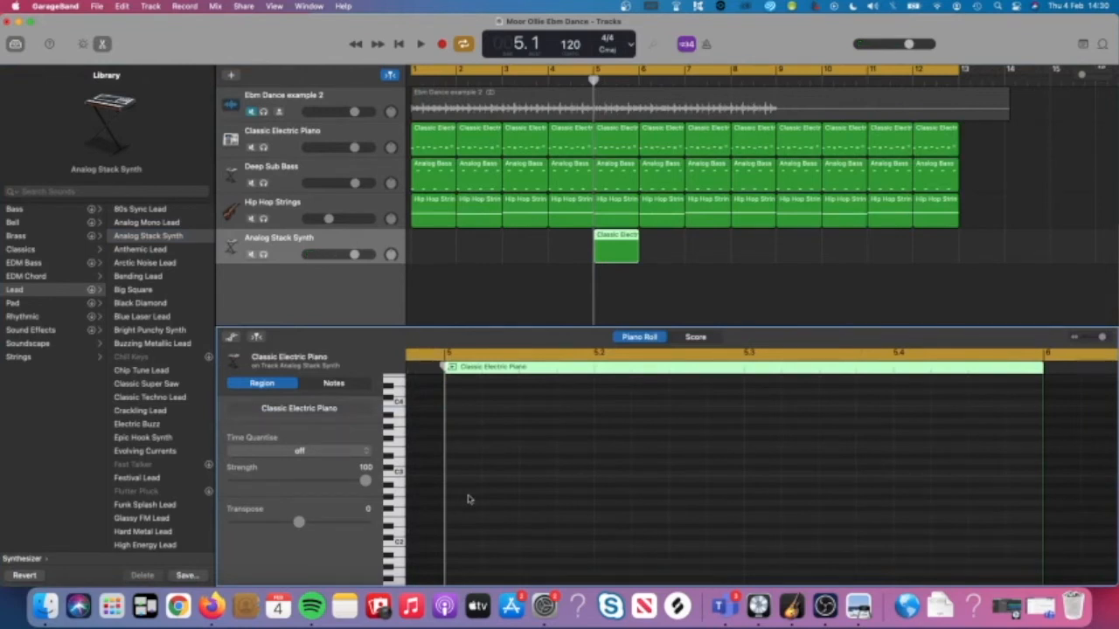
scroll(459, 493, "up", 3)
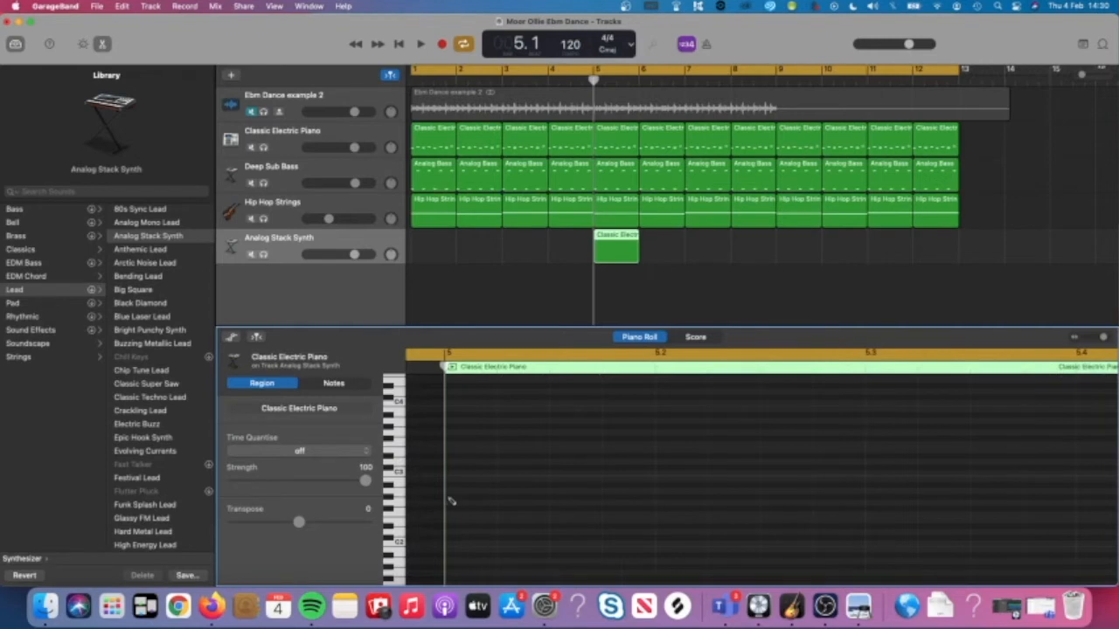
left_click(450, 499)
scroll(507, 499, "down", 5)
left_click_drag(591, 495, 452, 500)
scroll(452, 502, "up", 3)
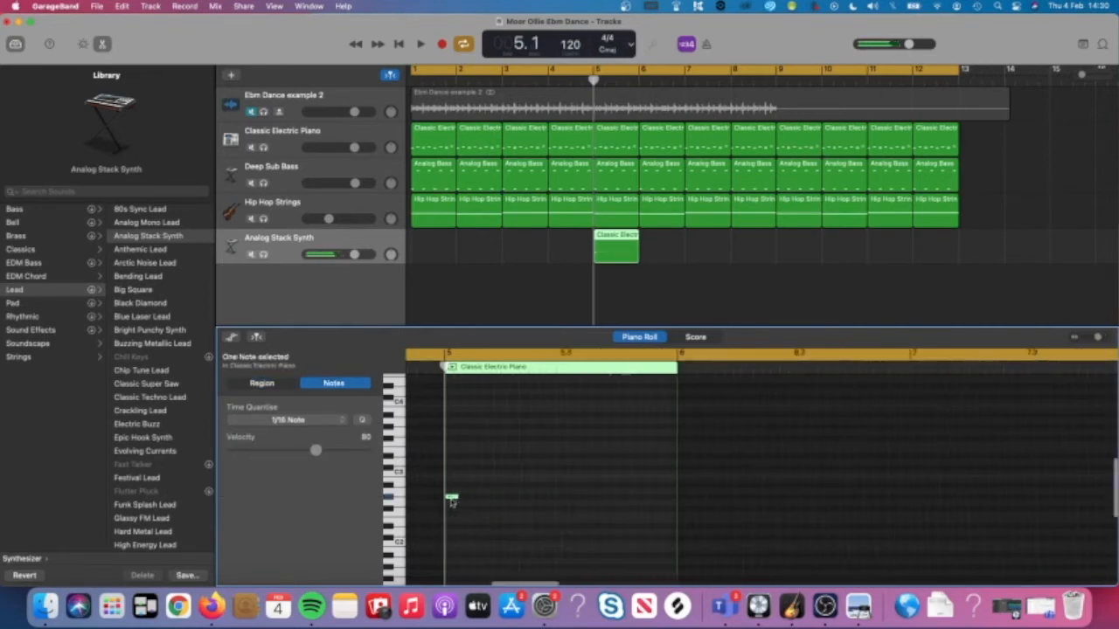
left_click(486, 520)
left_click_drag(447, 354, 966, 430)
scroll(739, 462, "down", 3)
key("space")
key("space")
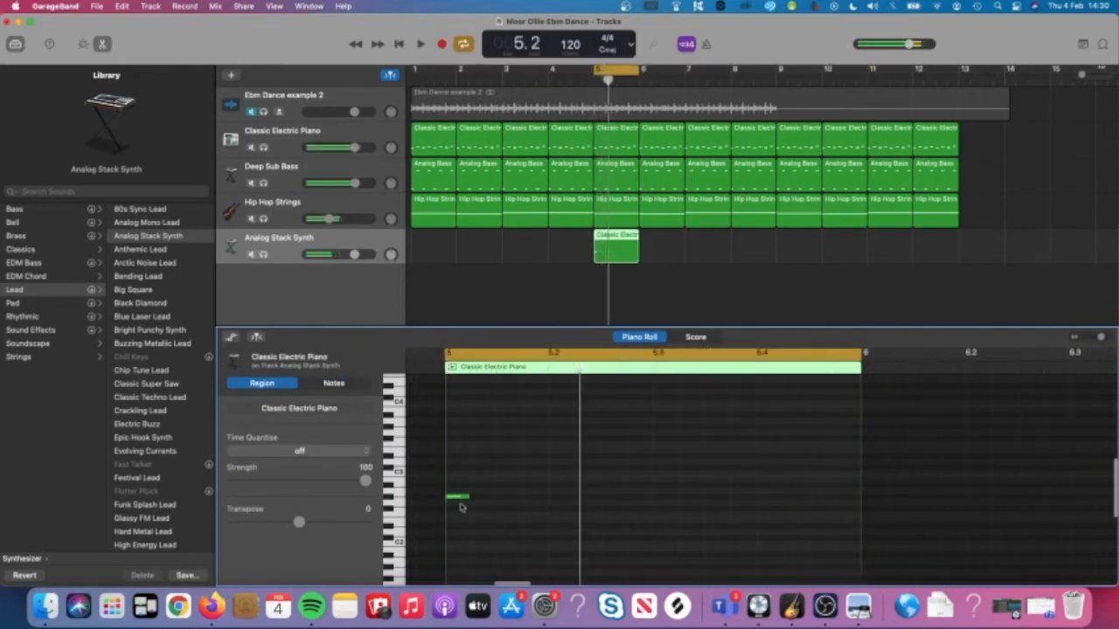
key("space")
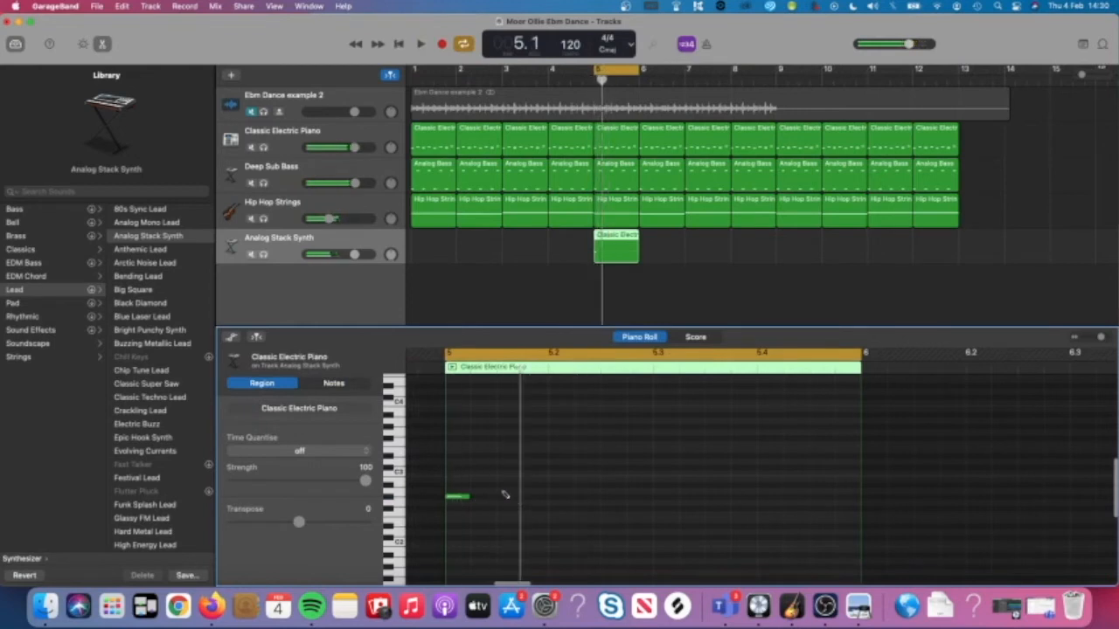
Add a second short note and raise both notes about five semitones.
left_click(504, 492, "super")
left_click_drag(507, 492, 507, 487)
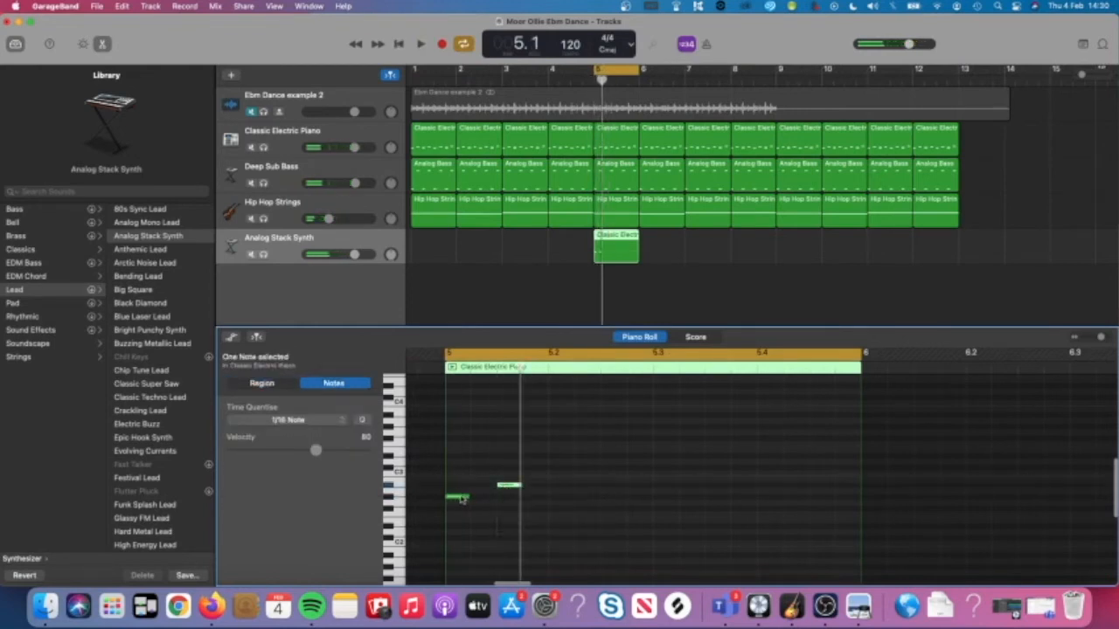
left_click(460, 497)
left_click_drag(519, 479, 458, 472)
scroll(454, 518, "up", 2)
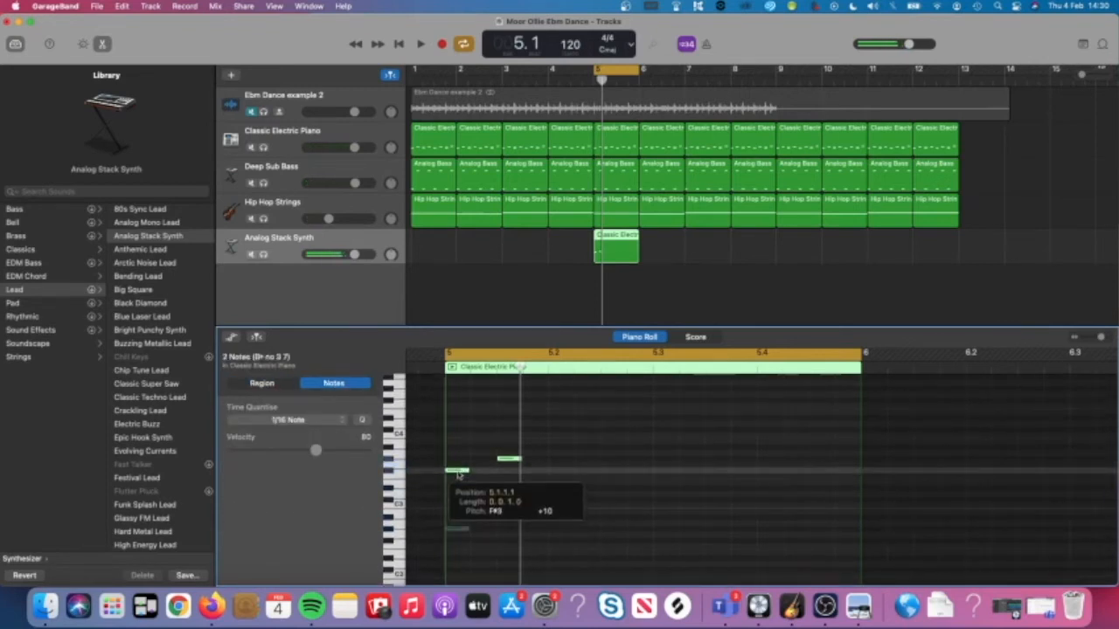
key("space")
key("space")
left_click(497, 484)
left_click(456, 472)
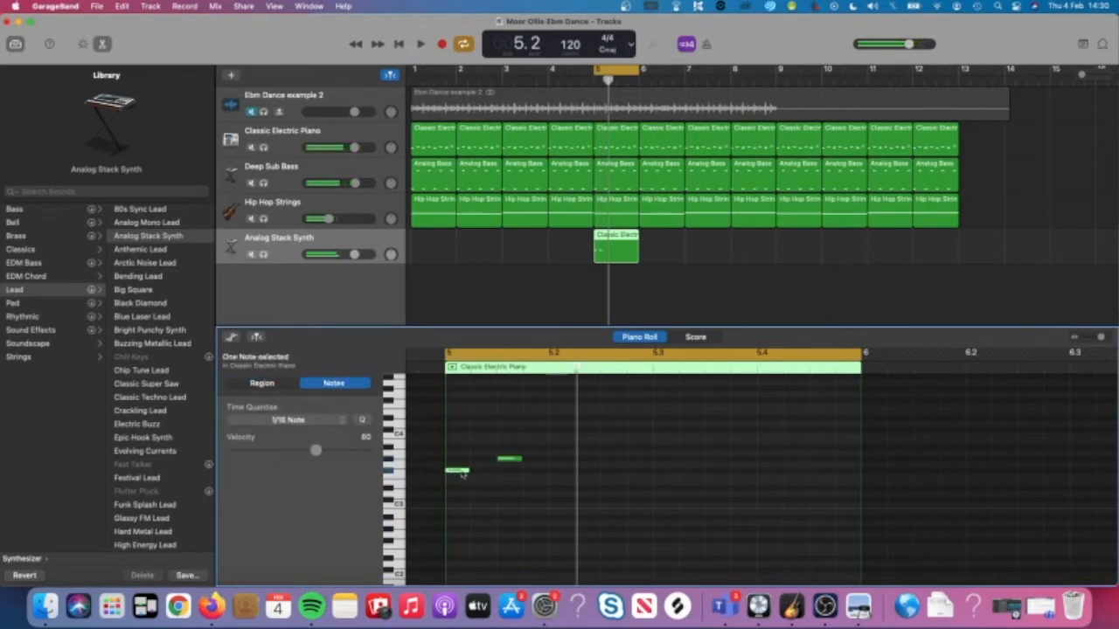
left_click(573, 458)
key("space")
scroll(571, 460, "down", 1)
key("space")
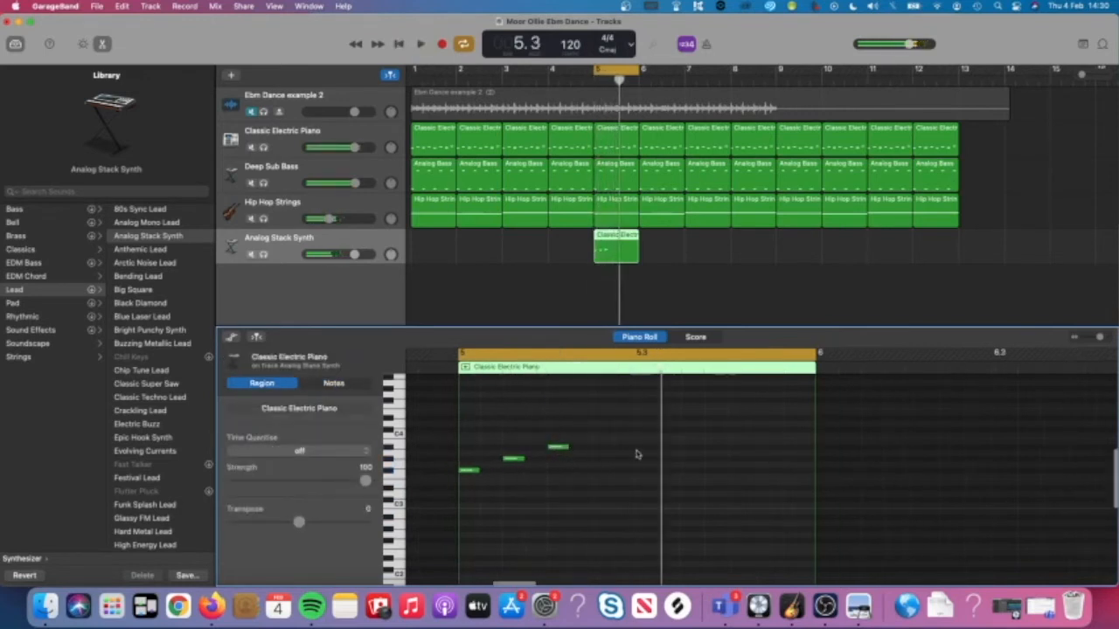
Add three more short notes to the bar-5 phrase, including a D#3 and a low final note.
left_click(643, 452, "super")
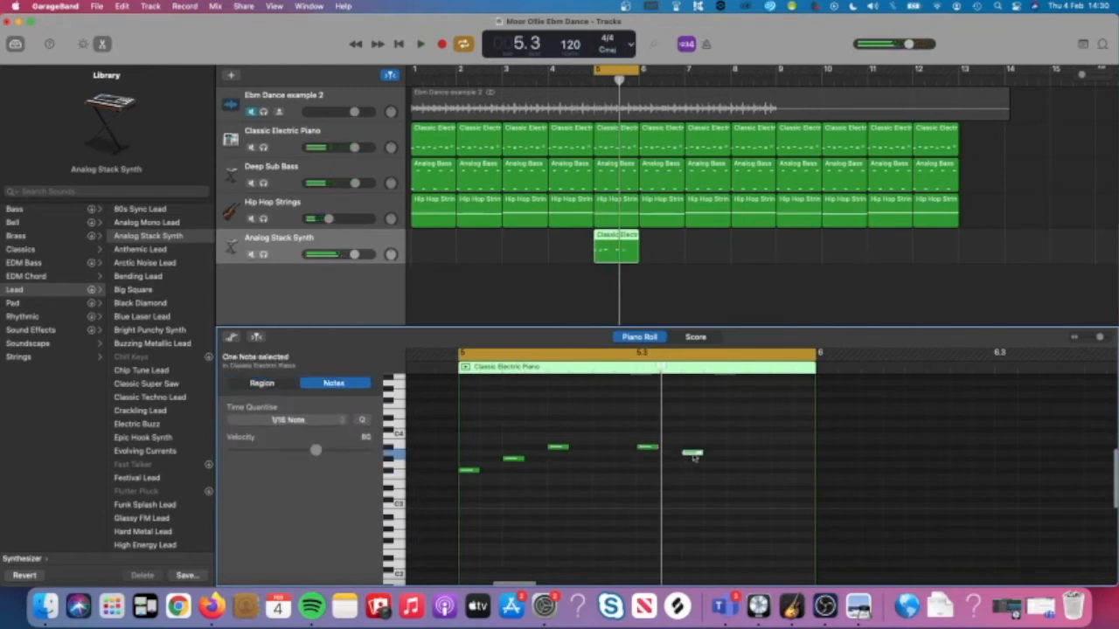
left_click_drag(693, 457, 692, 463)
key("space")
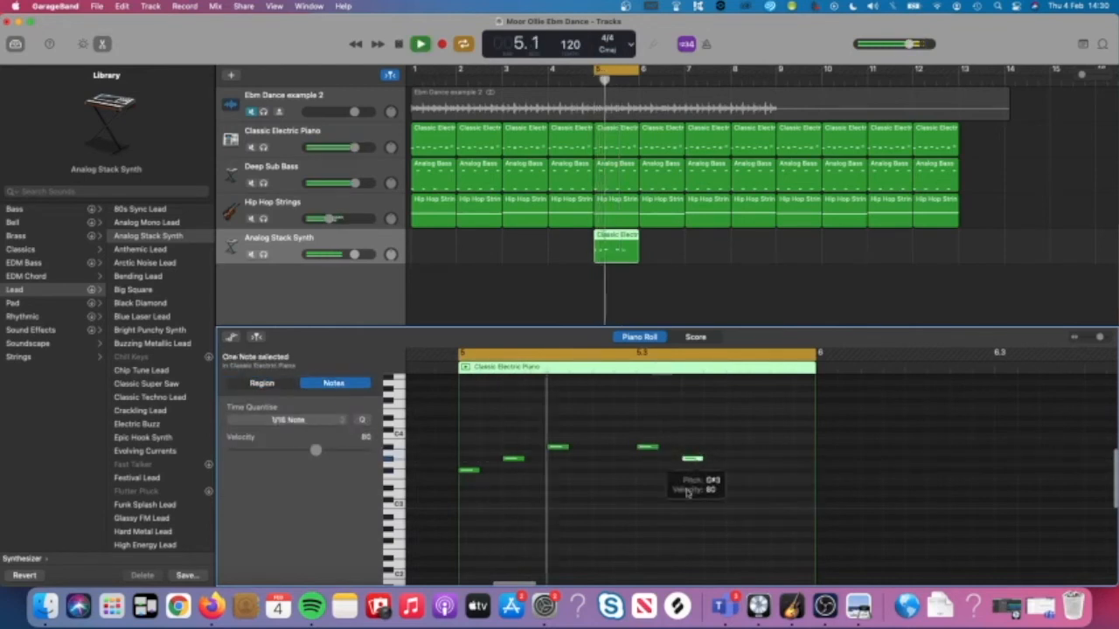
key("space")
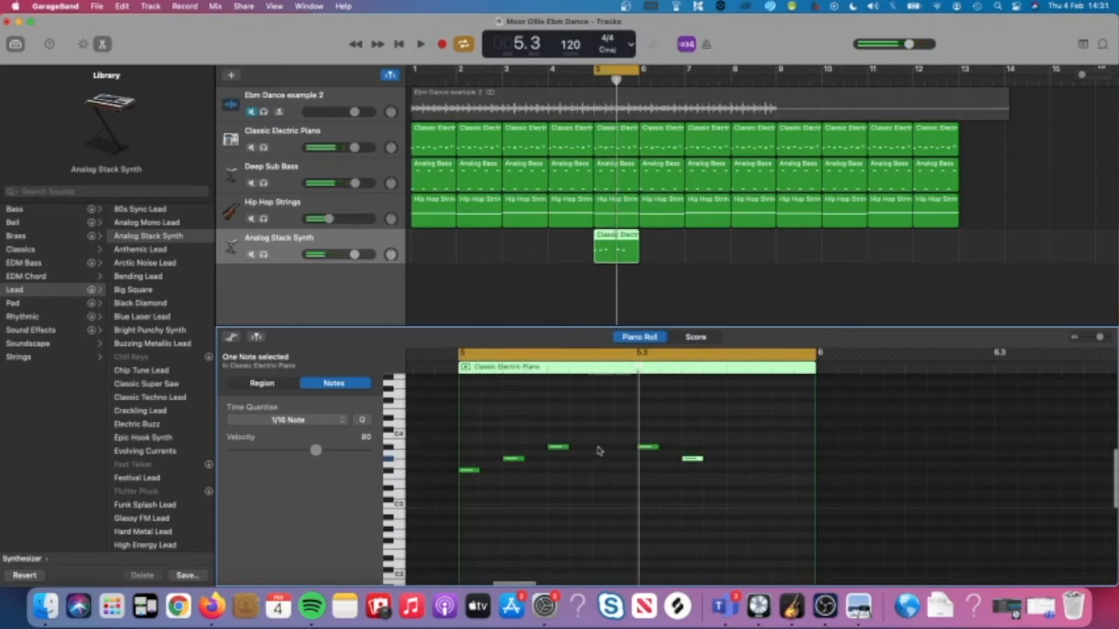
left_click(616, 447, "super")
left_click(616, 461)
key("space")
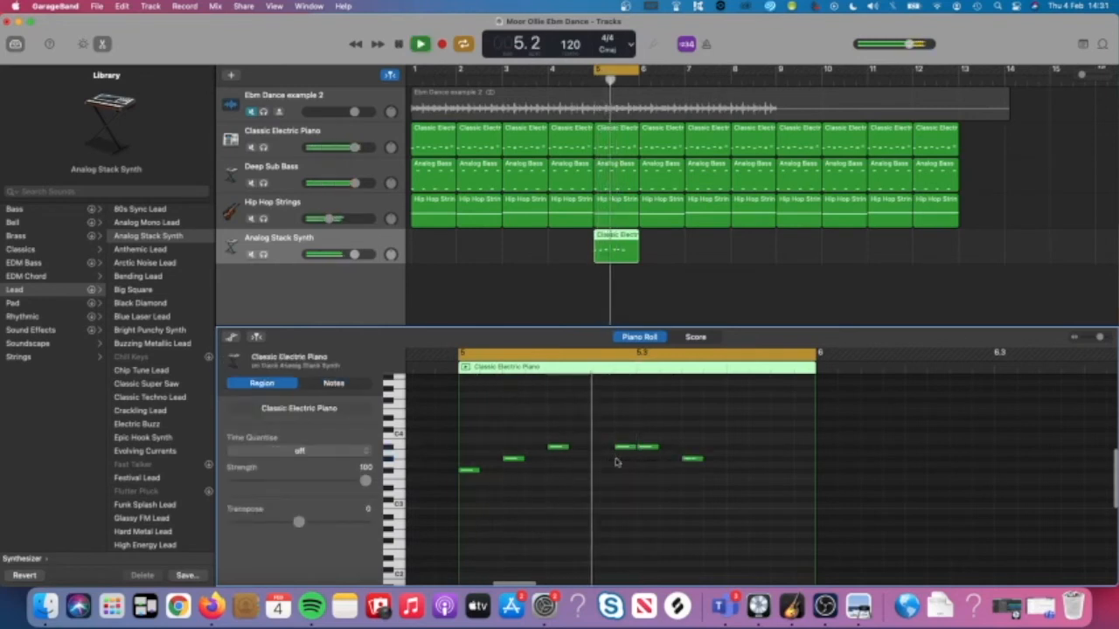
key("space")
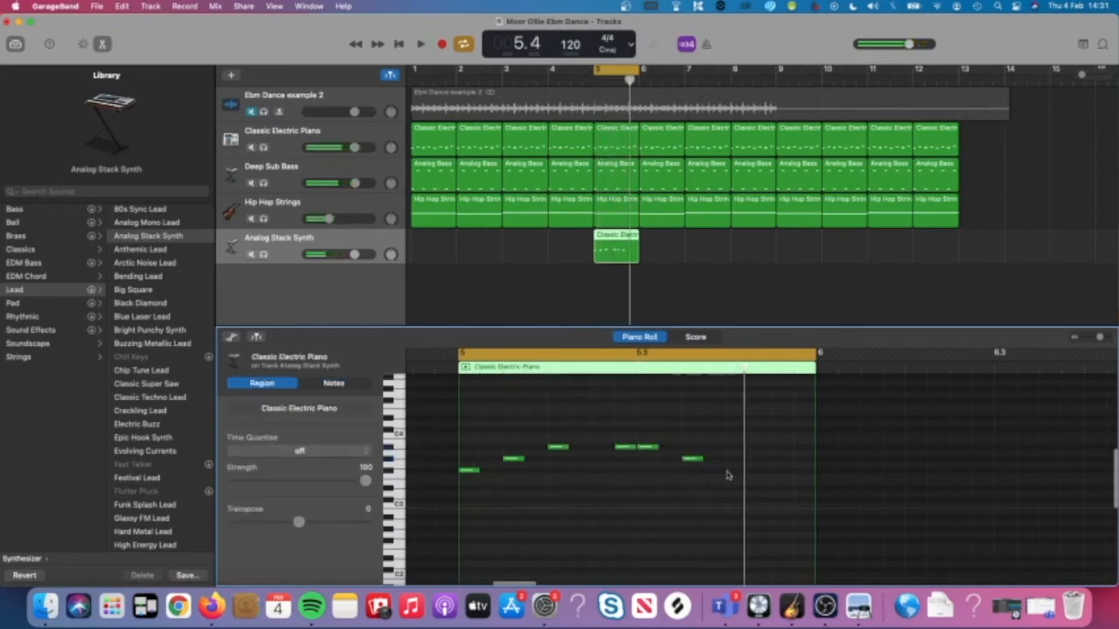
left_click(728, 472, "super")
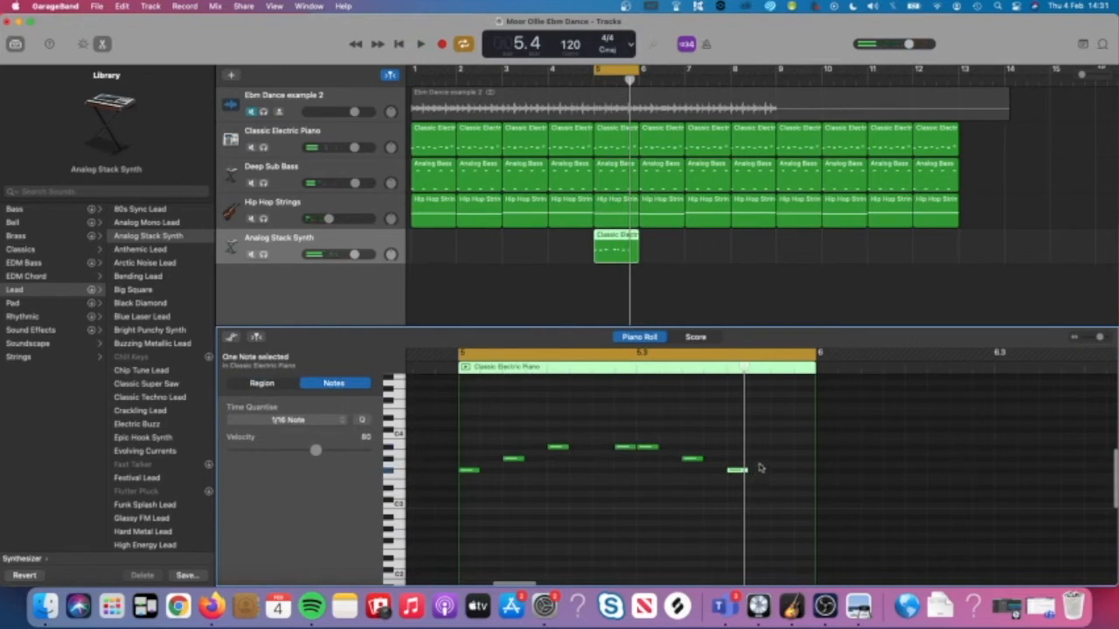
left_click(773, 476)
key("space")
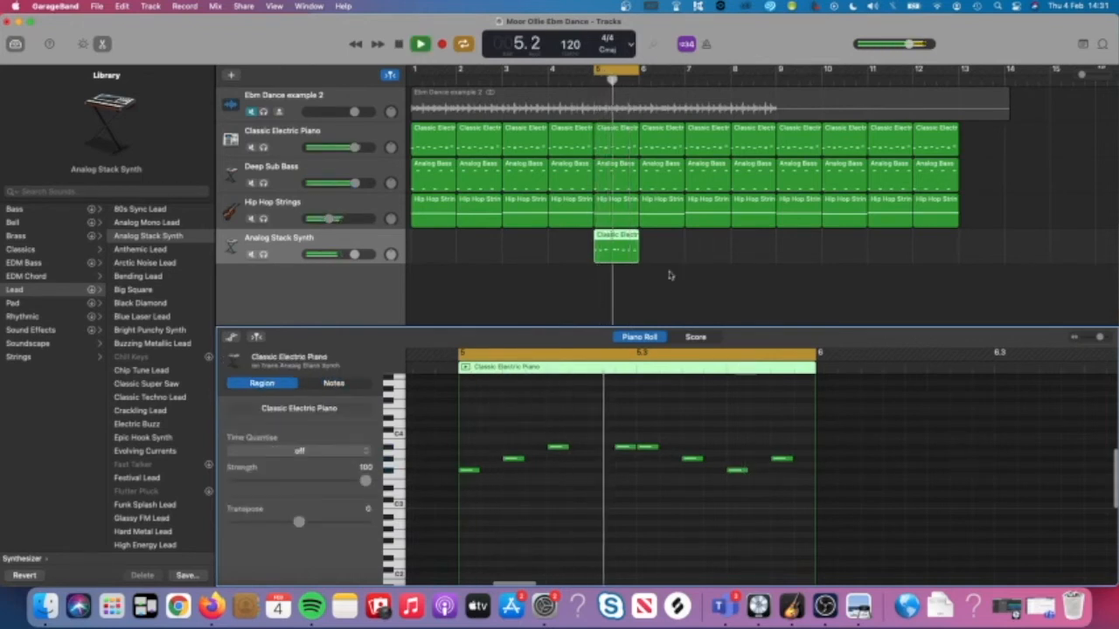
key("space")
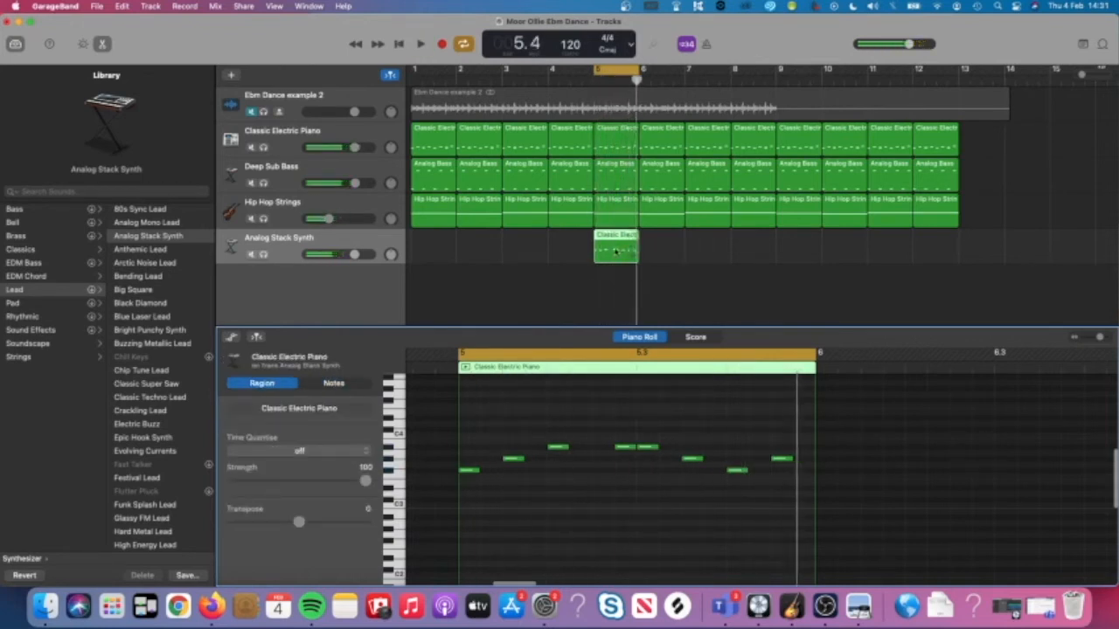
Copy the synth region into bar 6 and extend the loop to end at bar 7.
left_click_drag(614, 252, 663, 255)
left_click_drag(643, 69, 683, 90)
key("space")
Open the copied bar-6 region and lower its first note.
left_click(715, 266)
left_click(664, 253)
key("space")
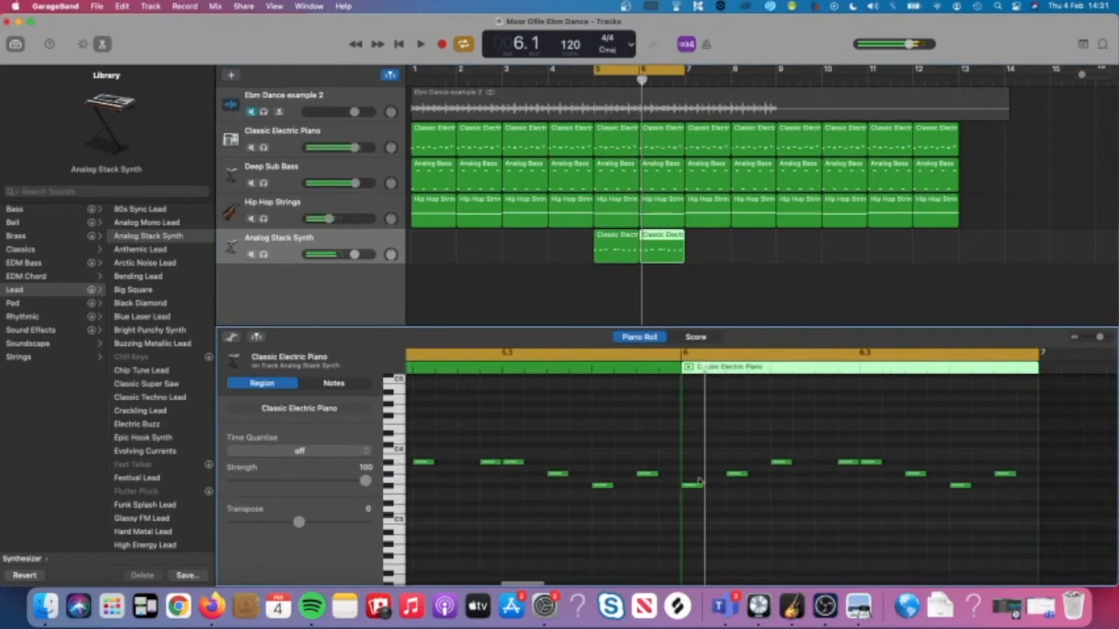
left_click(692, 486)
left_click_drag(692, 487, 694, 517)
key("space")
left_click(761, 513)
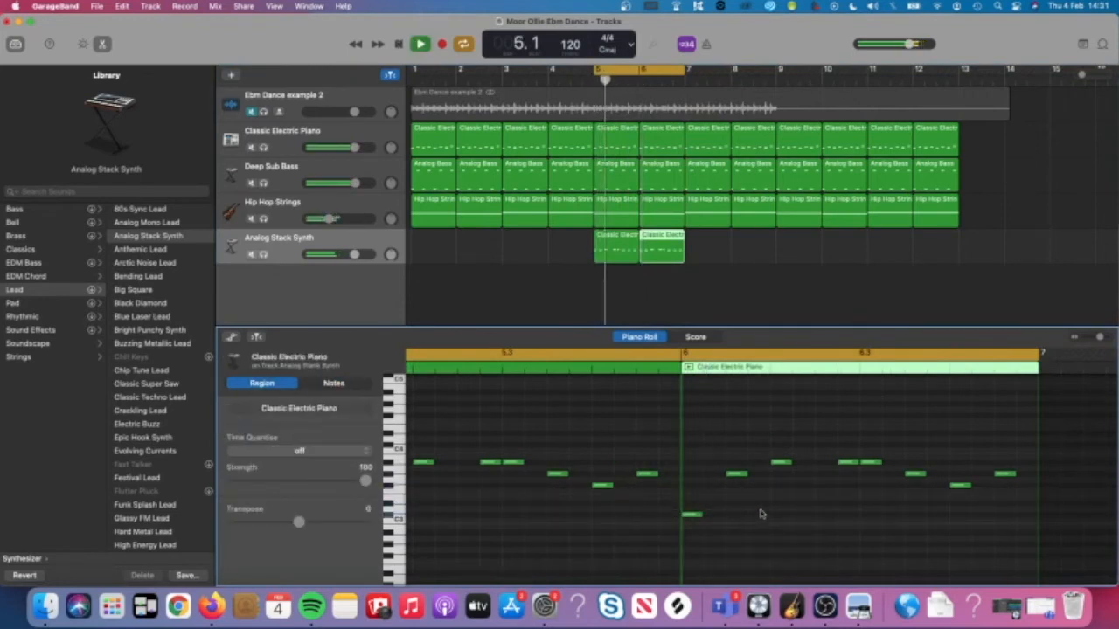
left_click(762, 513)
scroll(761, 513, "right", 4)
scroll(762, 514, "down", 2)
scroll(761, 514, "left", 4)
scroll(761, 514, "up", 3)
key("space")
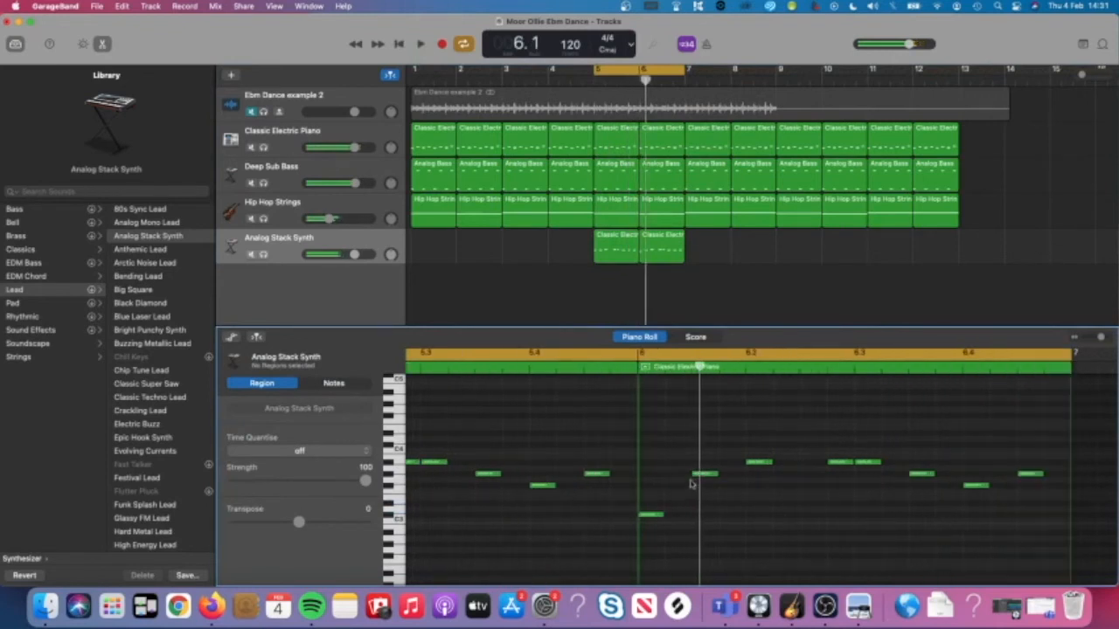
Lower two more bar-6 notes down to F#3, auditioning the loop.
left_click_drag(701, 477, 699, 492)
key("space")
left_click(729, 496)
scroll(729, 497, "right", 2)
key("space")
left_click(710, 464)
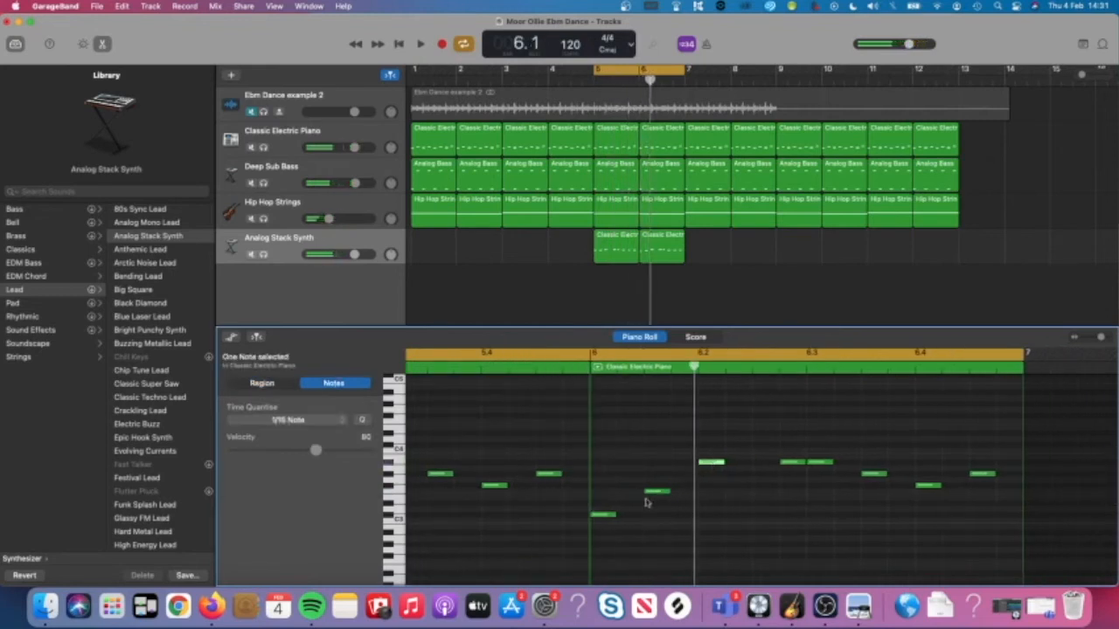
left_click_drag(656, 494, 656, 504)
key("space")
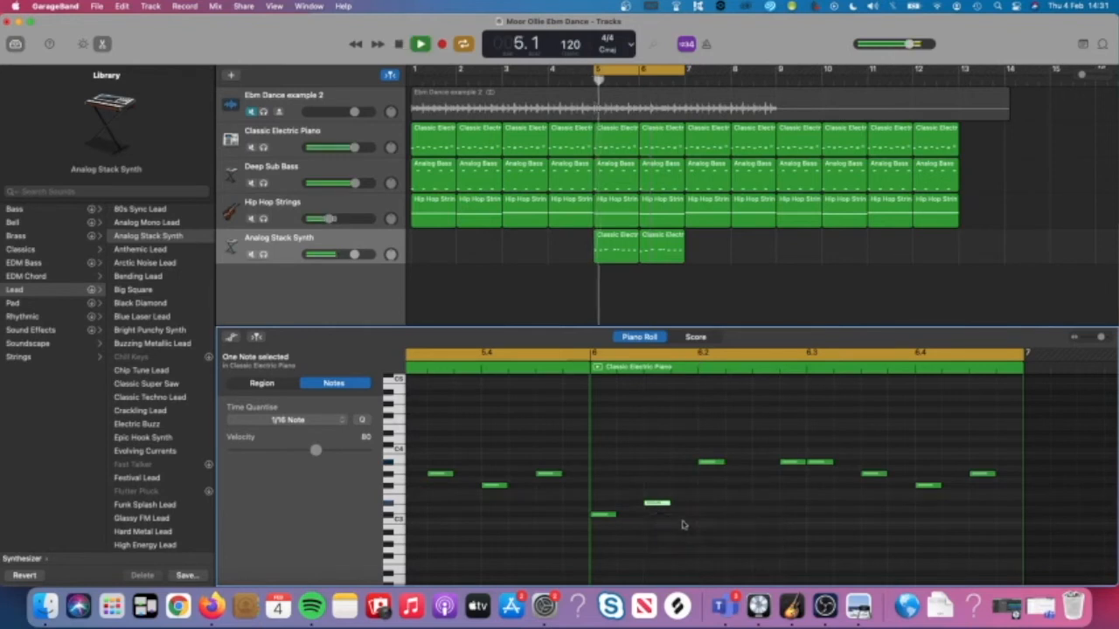
left_click(684, 527)
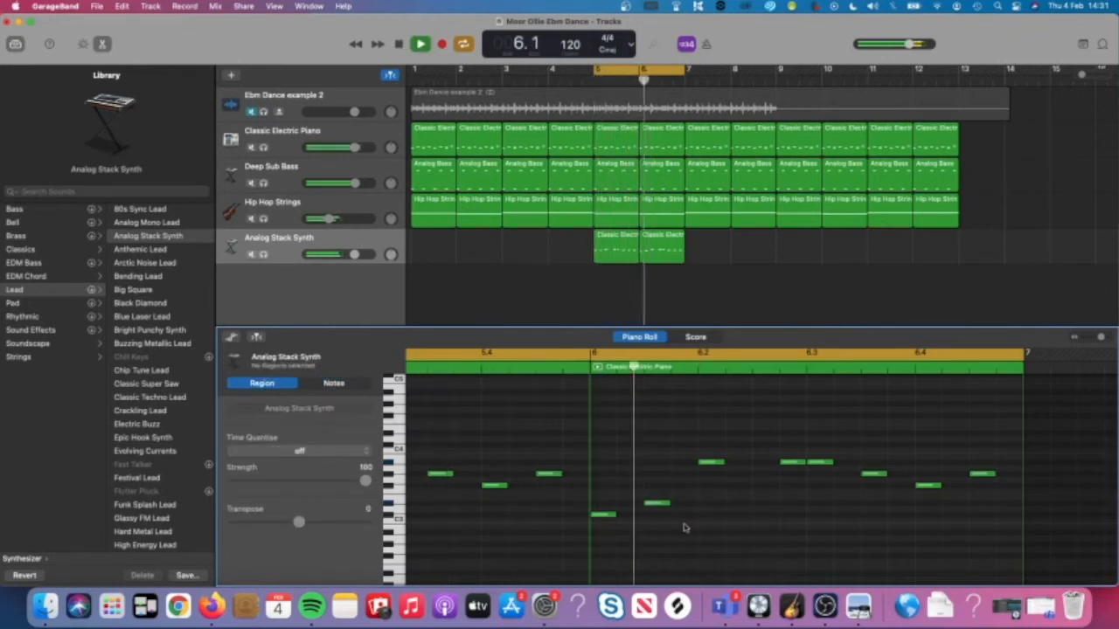
key("space")
left_click_drag(709, 462, 709, 492)
key("space")
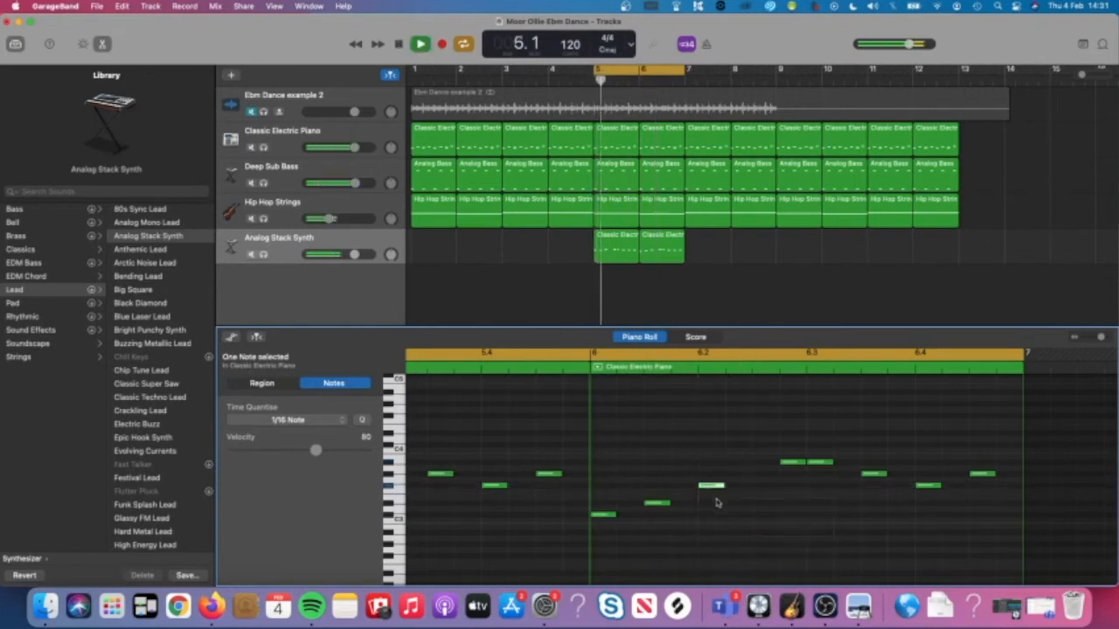
left_click(716, 502)
Raise a low bar-6 note one step and loop just bar 6.
left_click(654, 360)
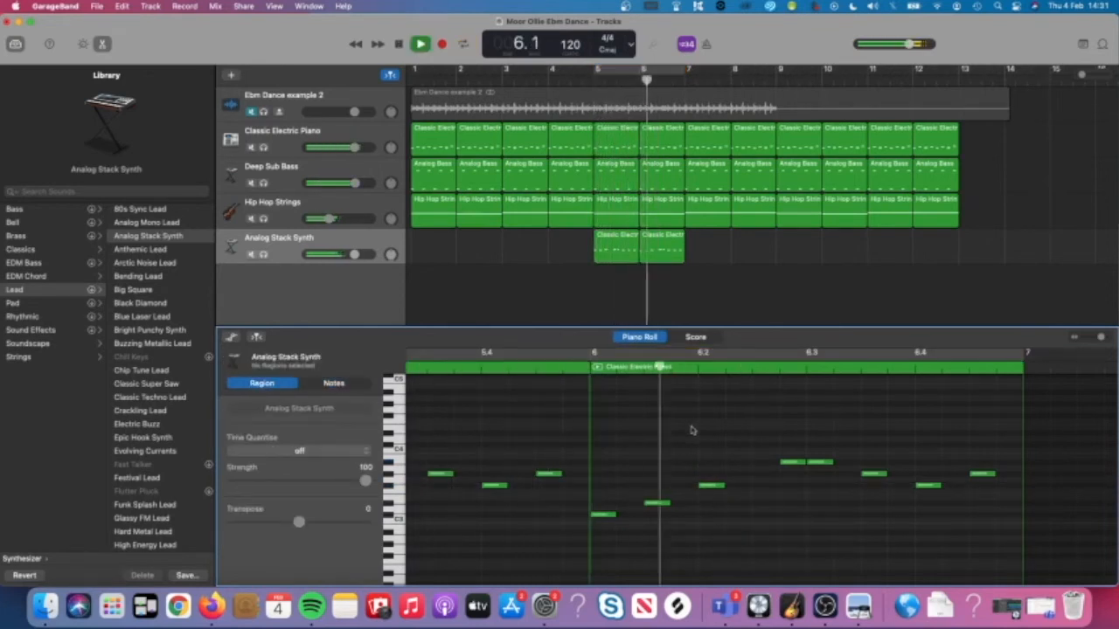
scroll(691, 430, "right", 2)
key("space")
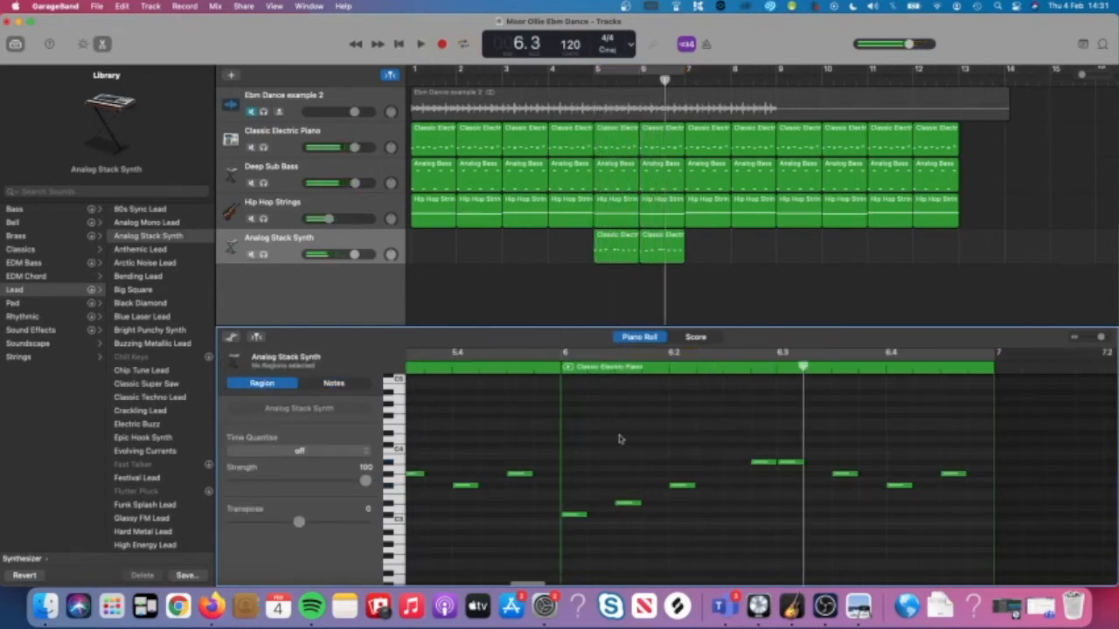
left_click_drag(629, 504, 687, 474)
key("space")
key("space")
left_click_drag(560, 360, 997, 393)
left_click(788, 540)
key("space")
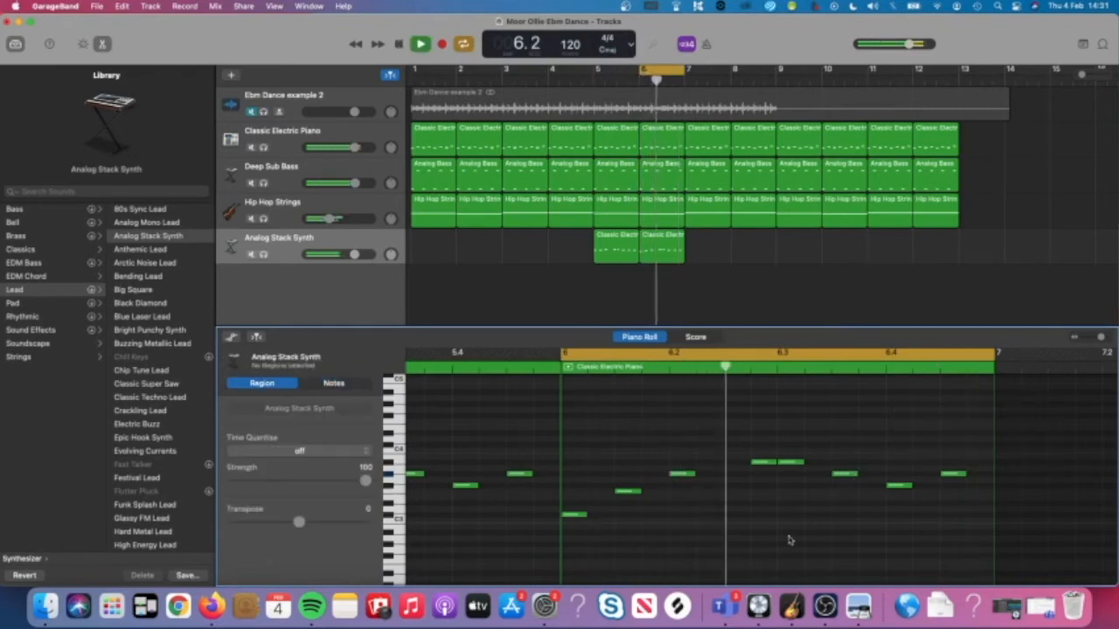
Lower two matching notes to G#3, loop bars 5–6 again, and lower two more notes one step.
left_click_drag(760, 465, 955, 487)
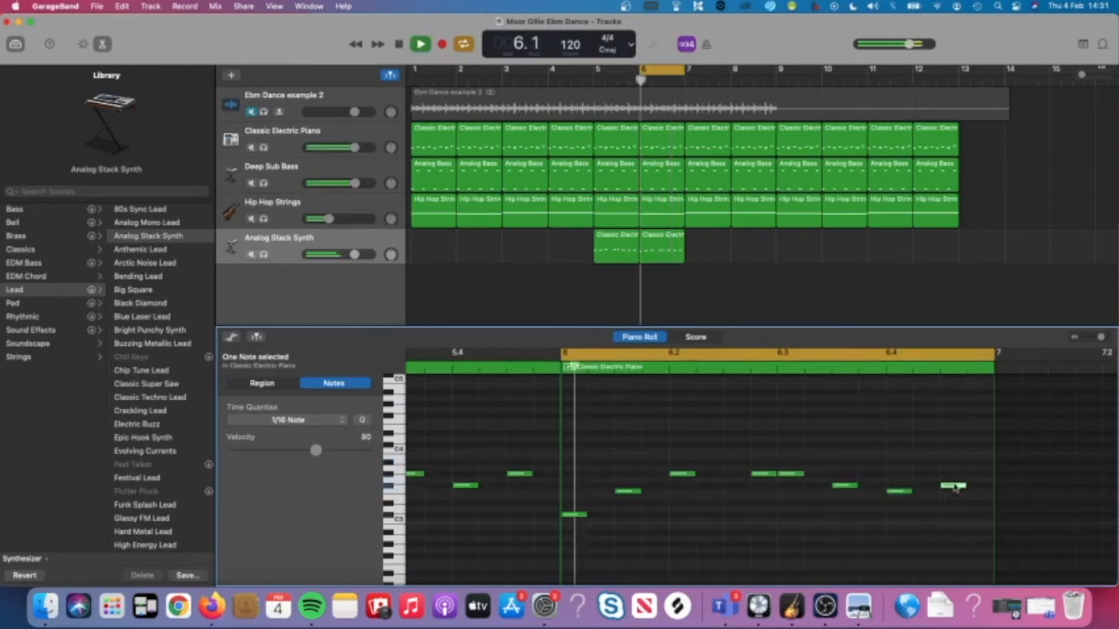
left_click_drag(643, 70, 597, 70)
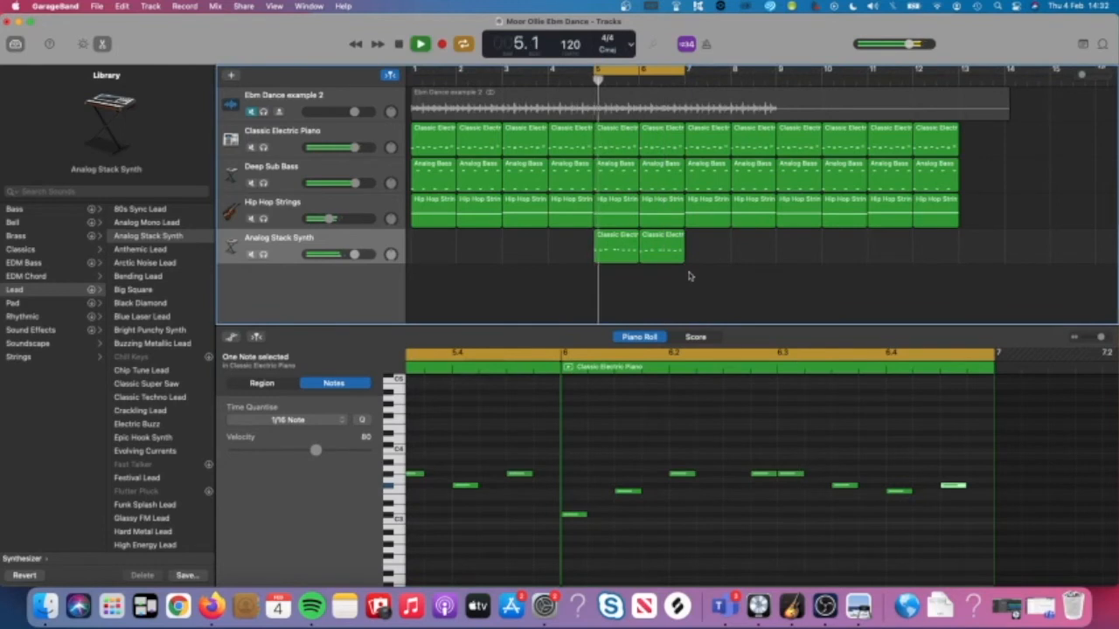
left_click_drag(620, 496, 628, 507)
key("space")
left_click(679, 505)
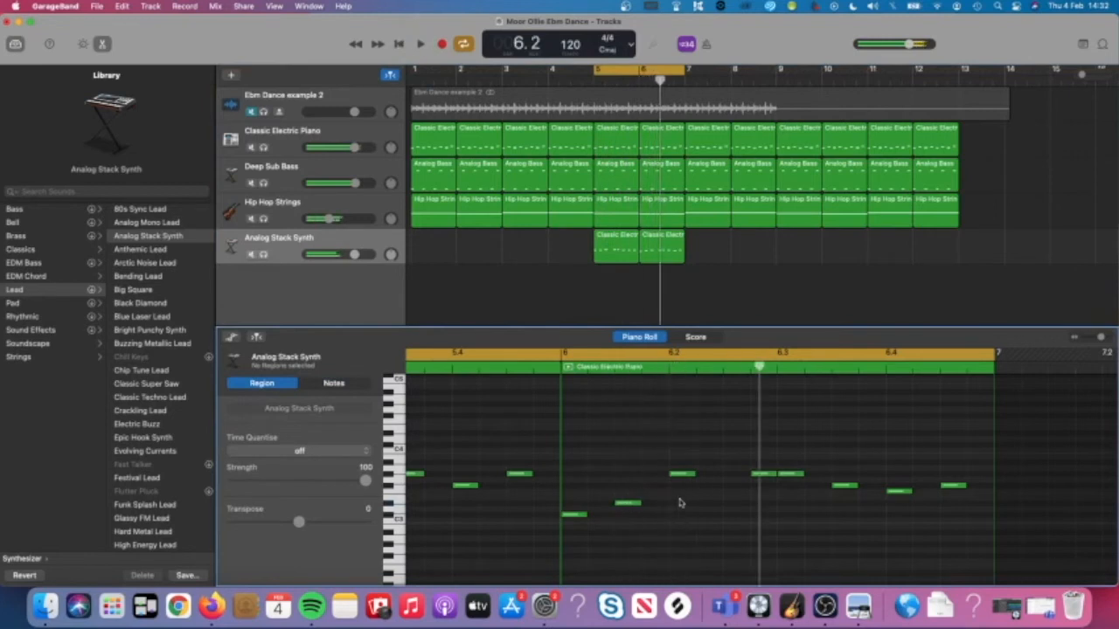
left_click_drag(679, 478, 681, 486)
left_click(694, 516)
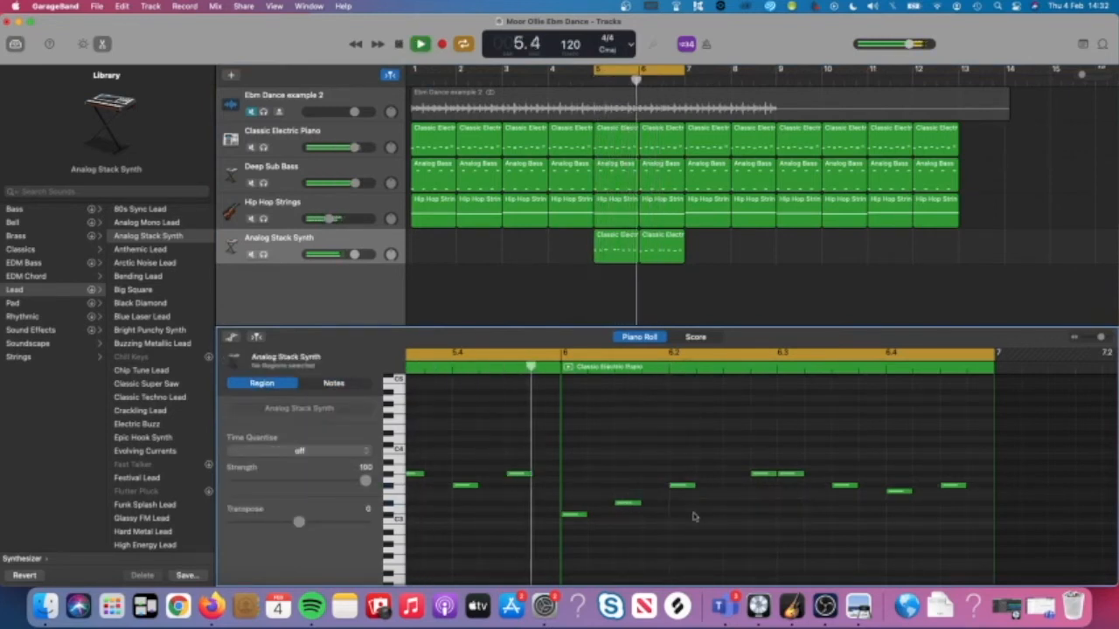
key("space")
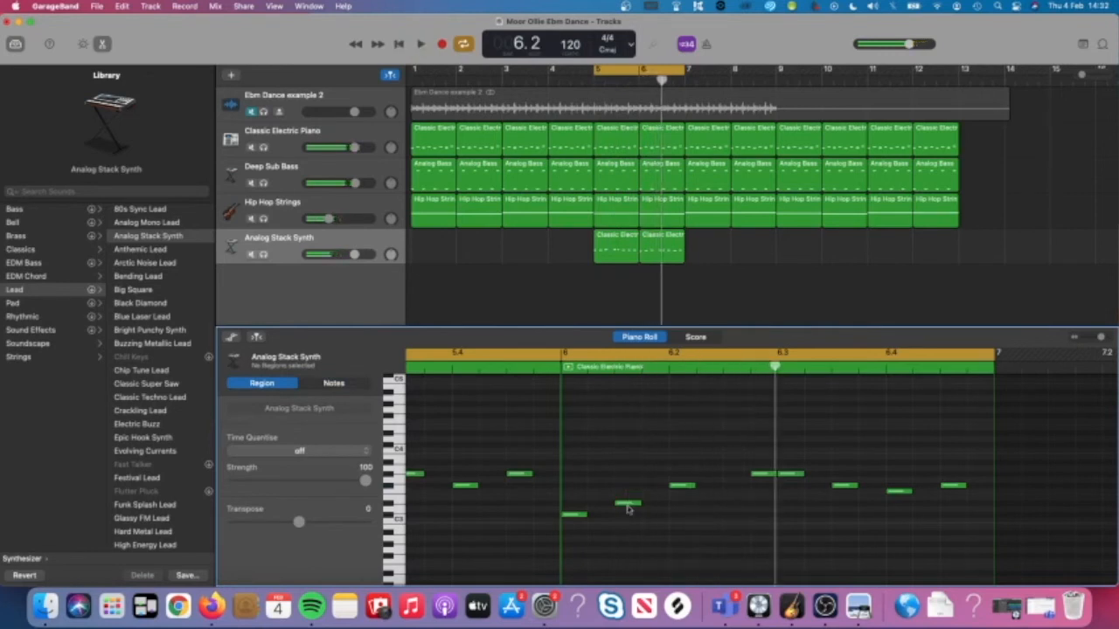
key("space")
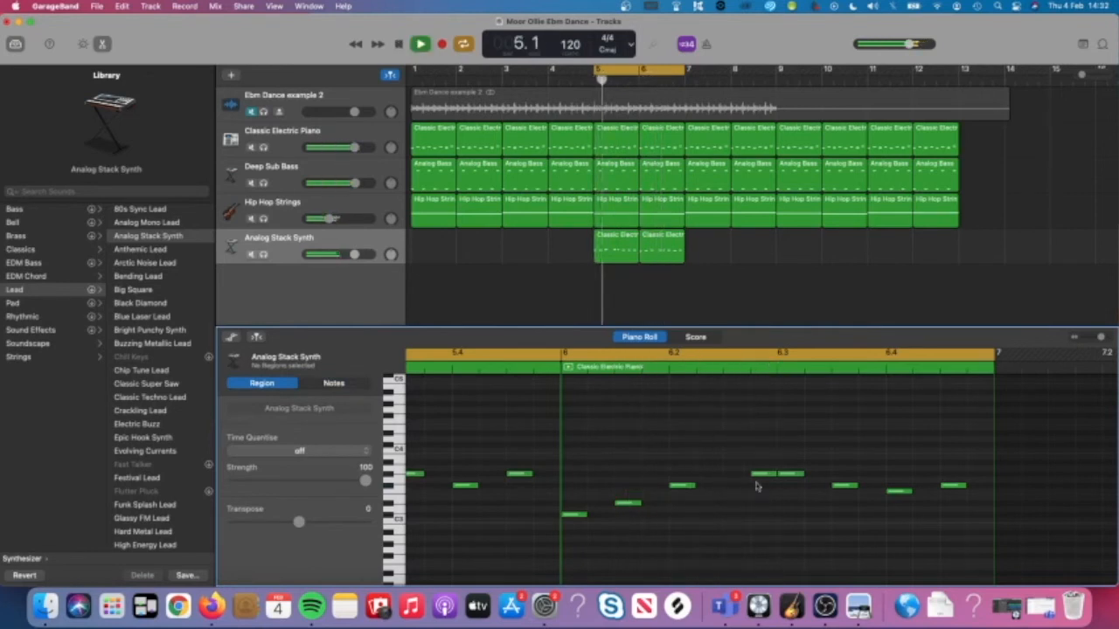
key("space")
Lower one bar-6 note to F3 and listen to the two-bar loop.
left_click_drag(684, 492, 684, 496)
key("space")
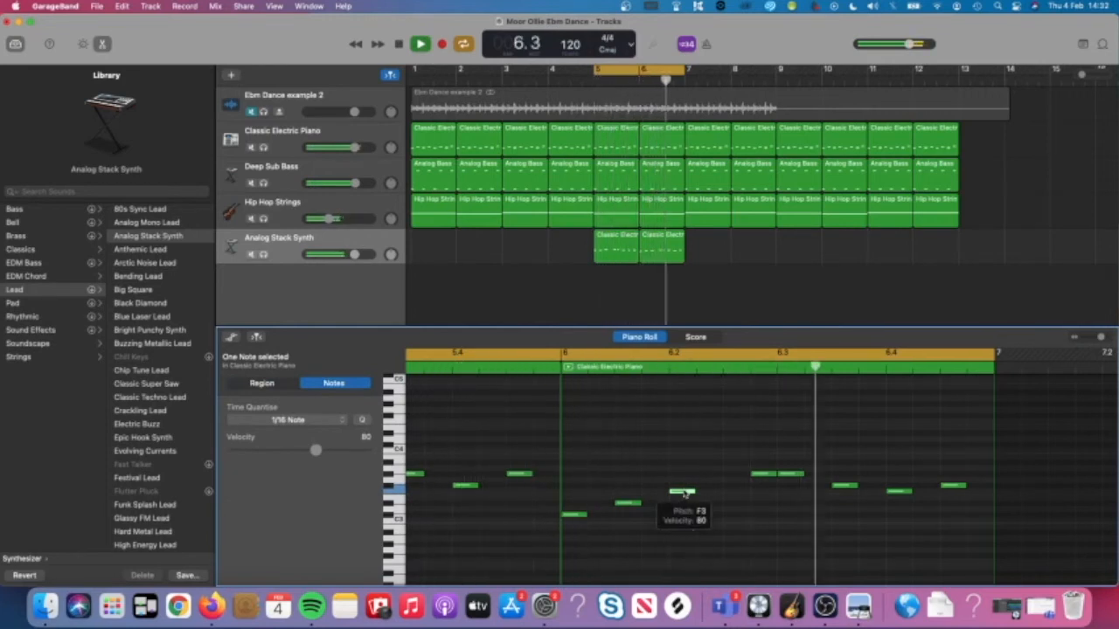
key("space")
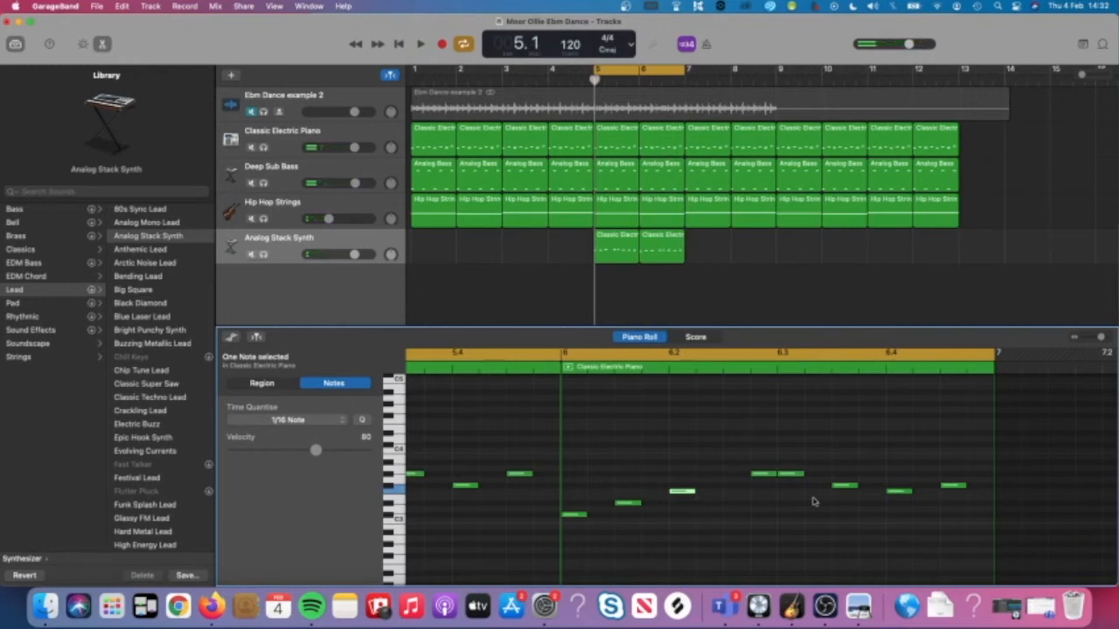
key("space")
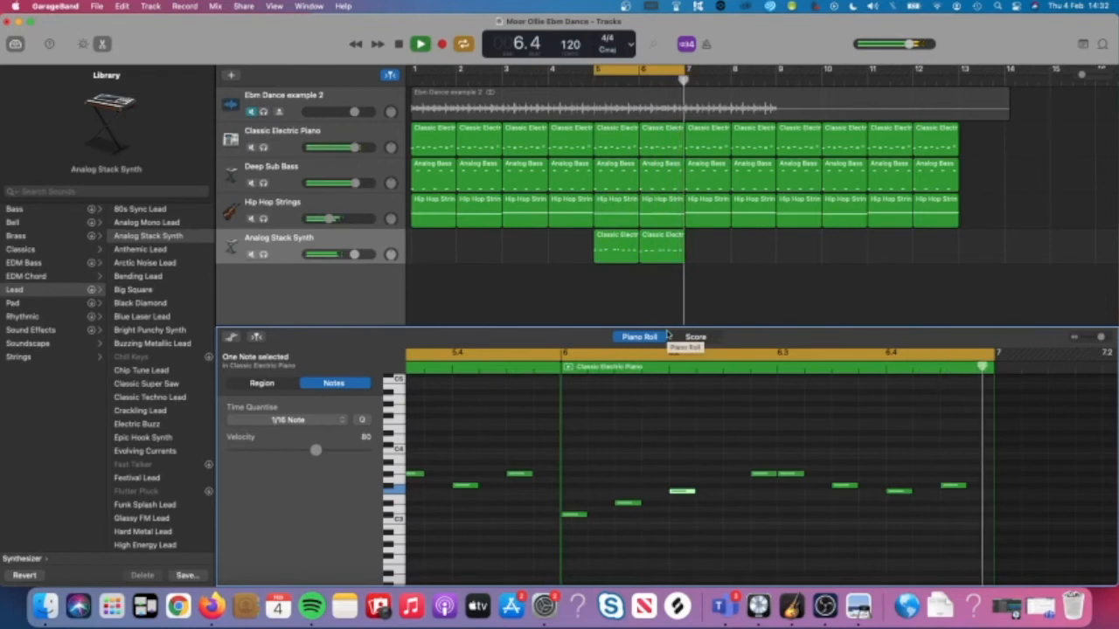
key("space")
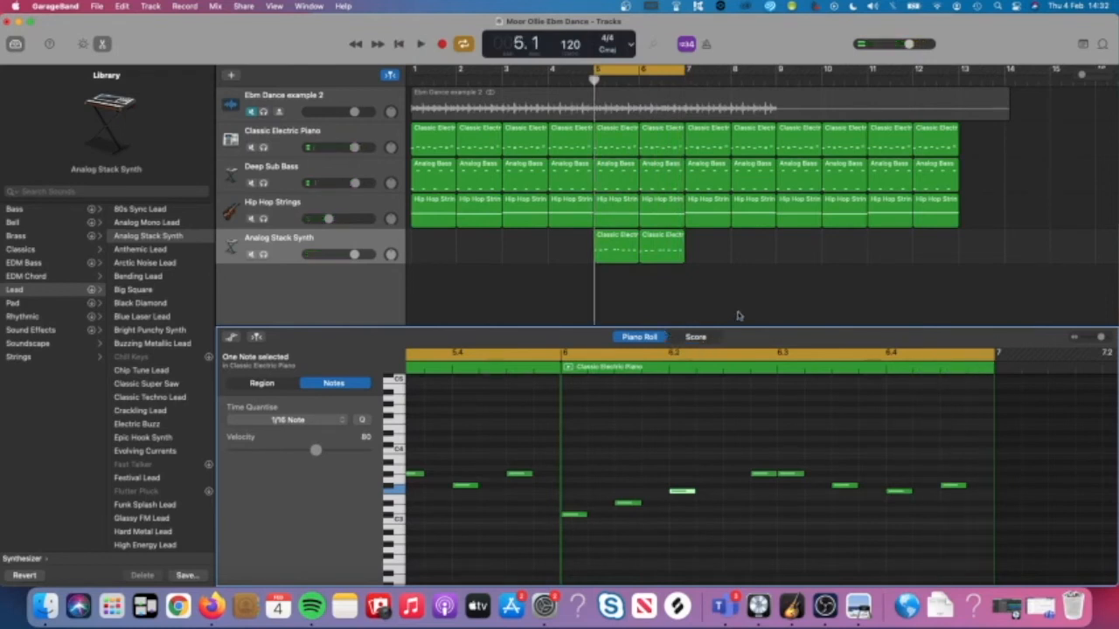
Copy the synth regions to start at bar 7, switch Cycle off, and view the instructions PDF.
left_click(619, 251)
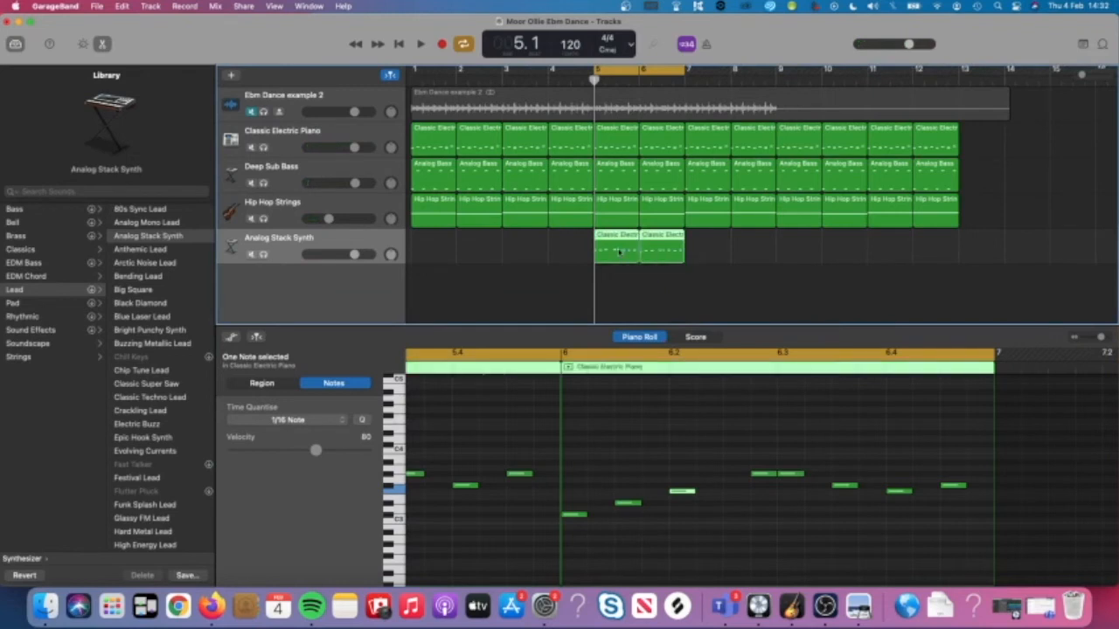
left_click_drag(624, 250, 716, 253)
left_click(645, 73)
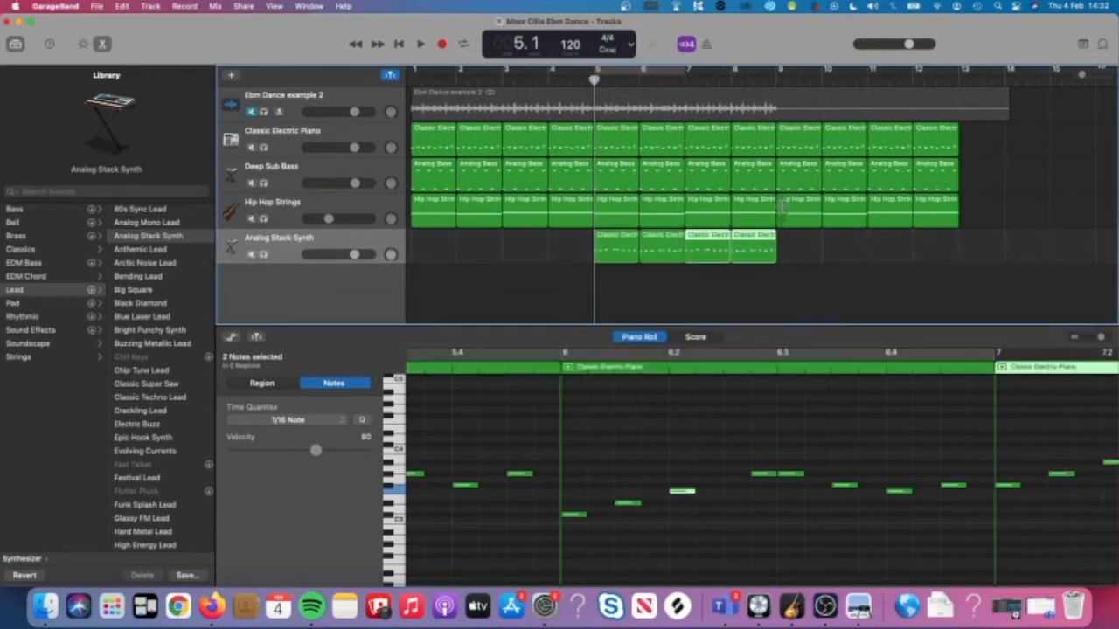
mouse_move(802, 252)
left_mouse_down()
mouse_move(614, 250)
mouse_move(835, 255)
mouse_move(797, 254)
left_mouse_up()
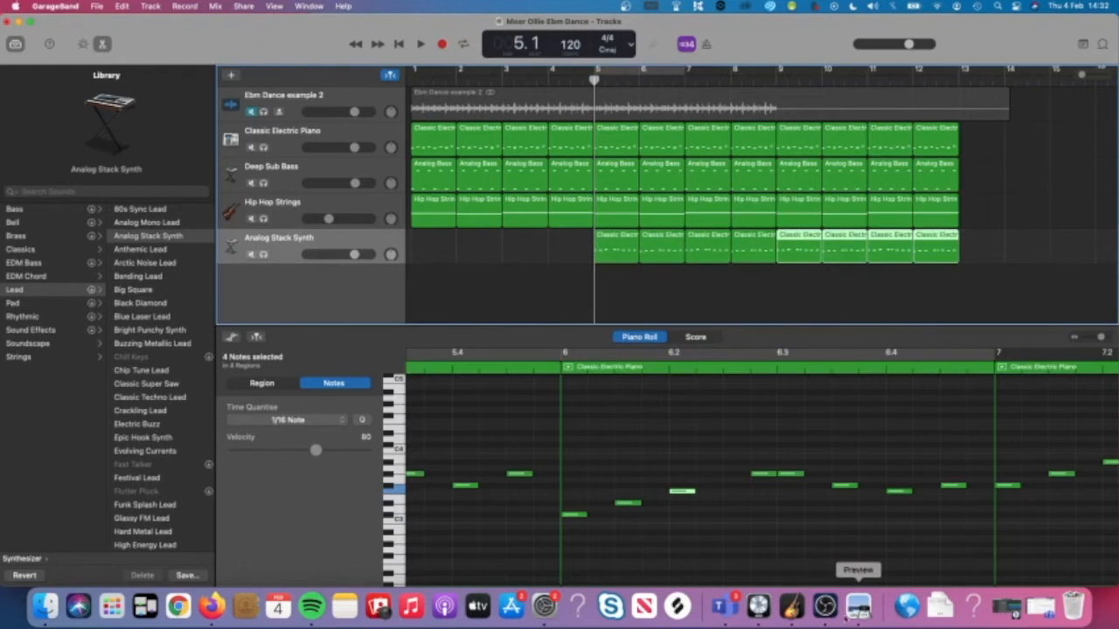
left_click(858, 604)
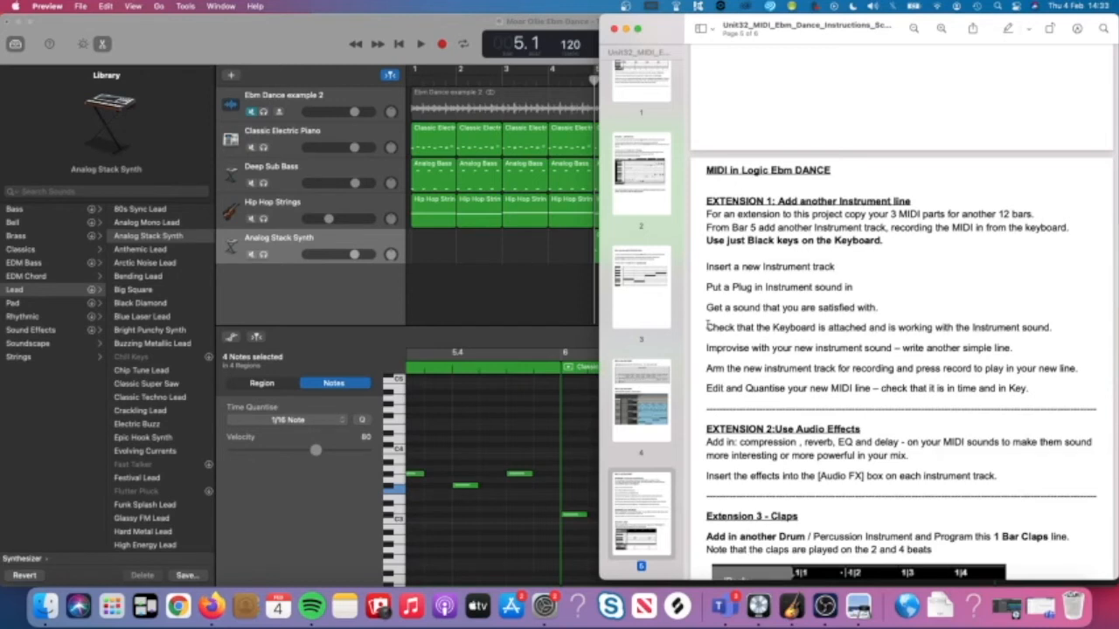
Compare the instructions PDF with the project, ending in the Analog Stack Synth piano roll.
left_click(466, 486)
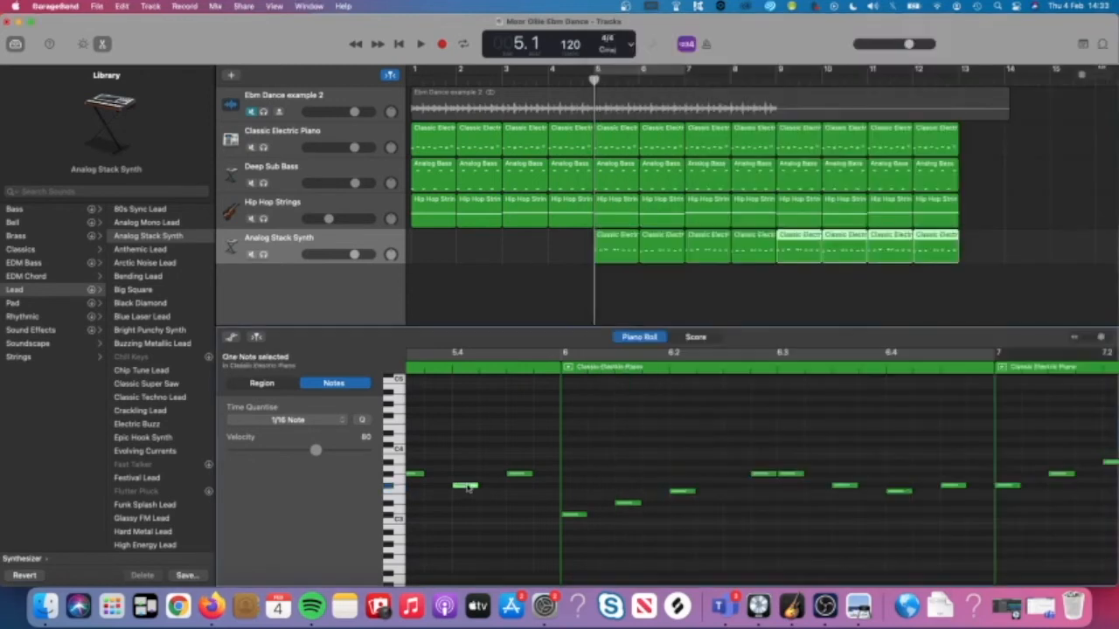
left_click(584, 522)
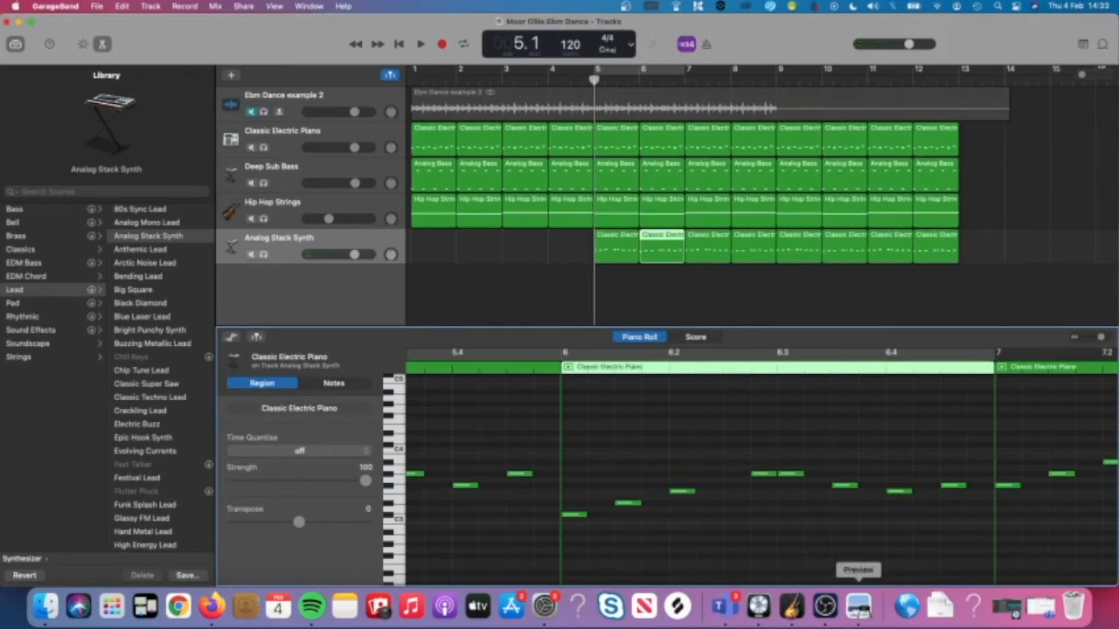
left_click(858, 605)
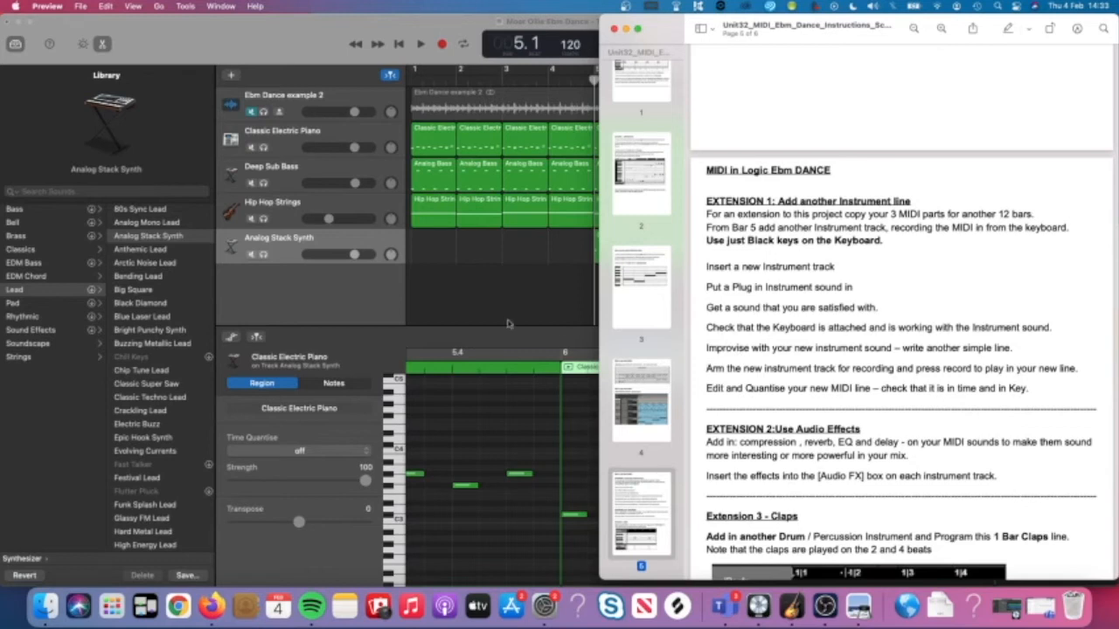
left_click(291, 247)
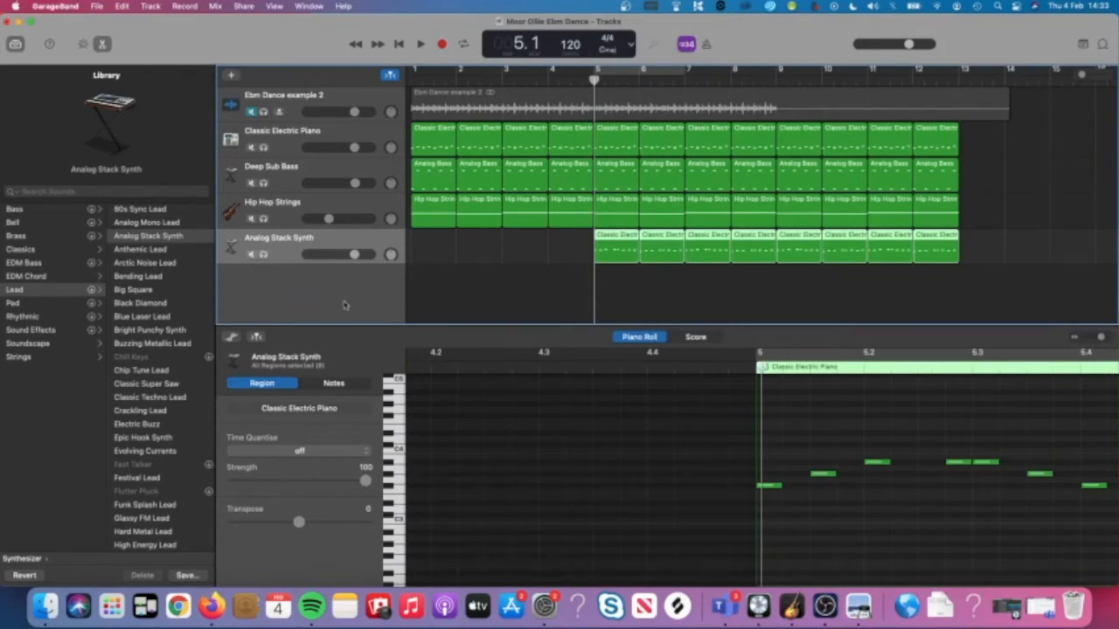
left_click(857, 605)
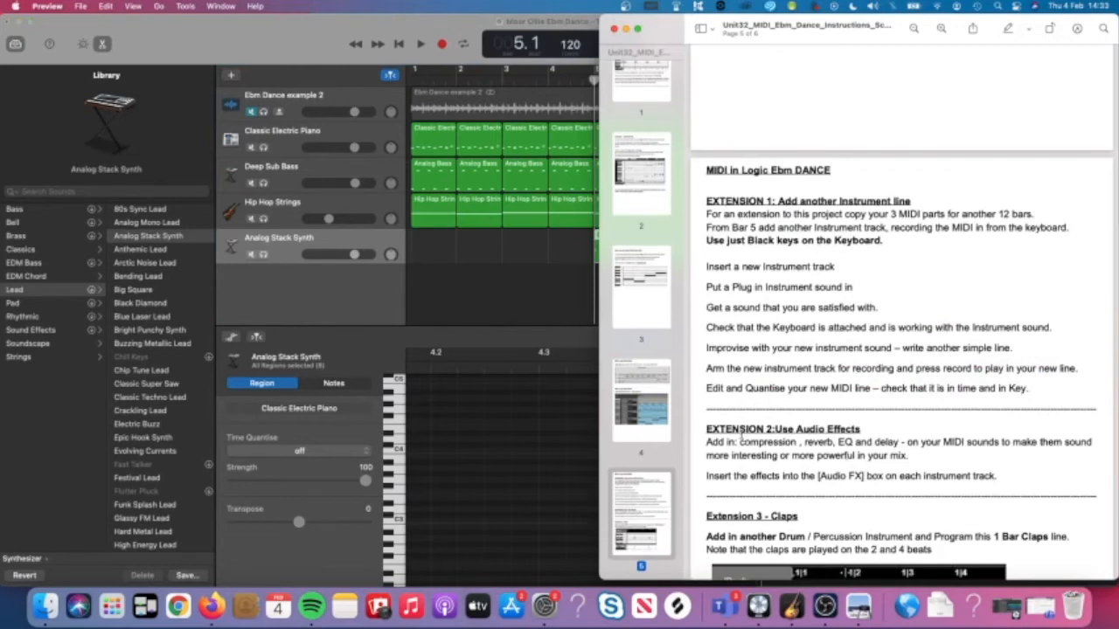
left_click(507, 454)
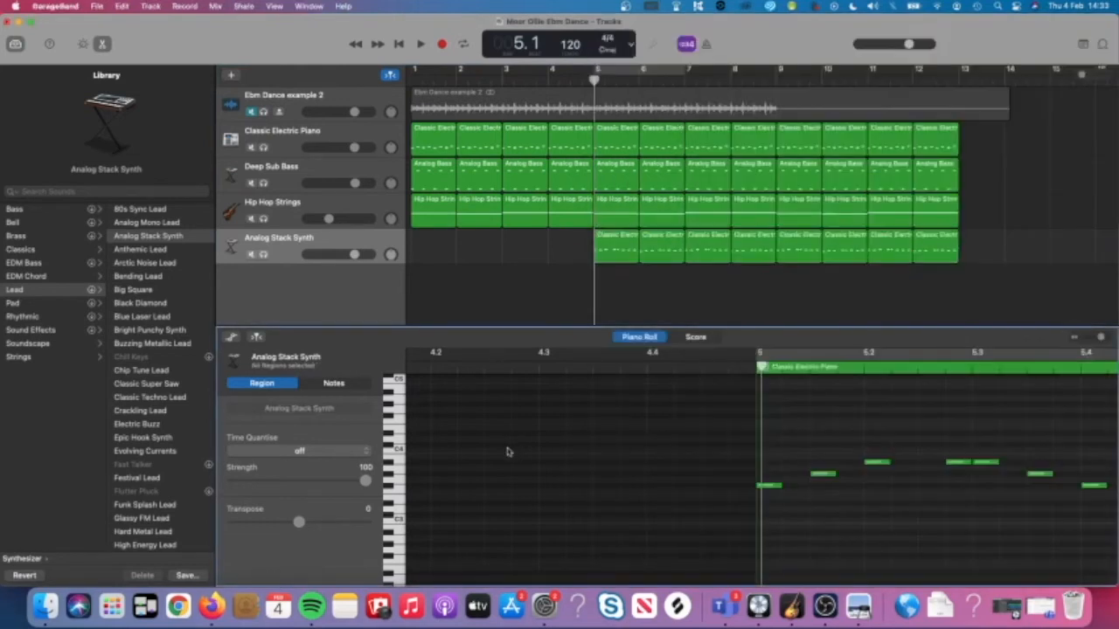
Select all 64 synth notes with Cmd+A, then bring the instructions PDF forward.
scroll(508, 453, "down", 10)
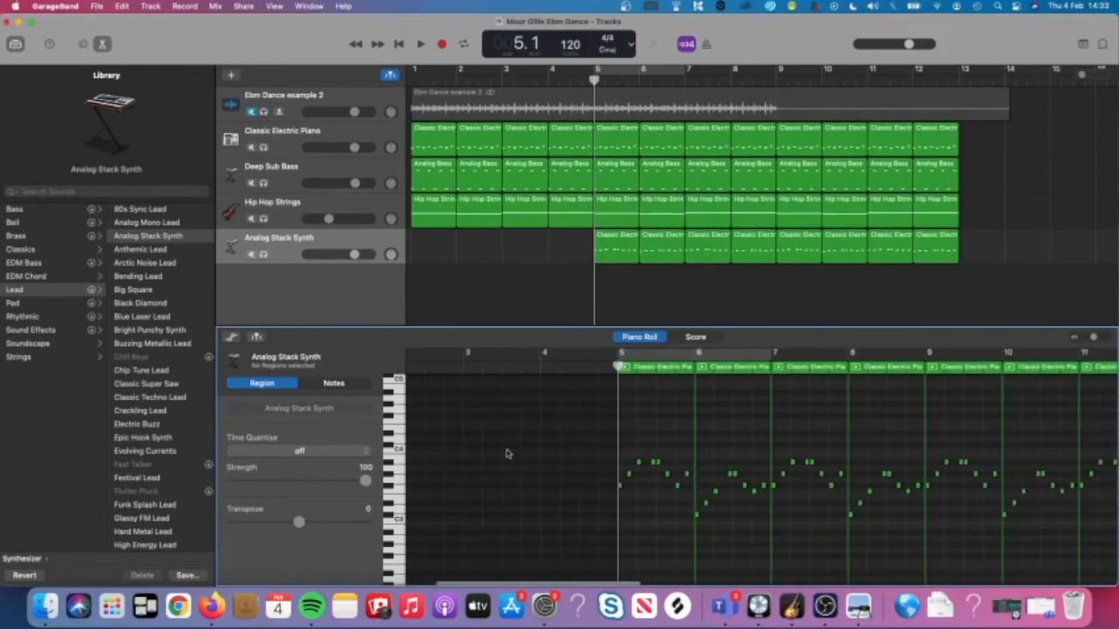
left_click_drag(847, 553, 475, 421)
scroll(579, 459, "up", 8)
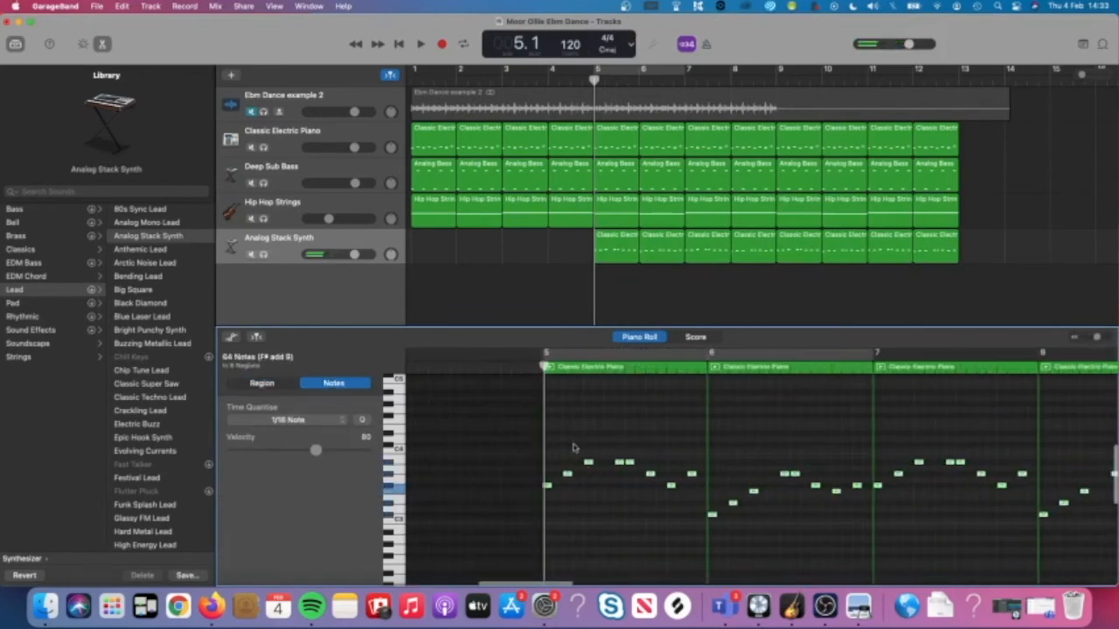
left_click(573, 448)
key("super+a")
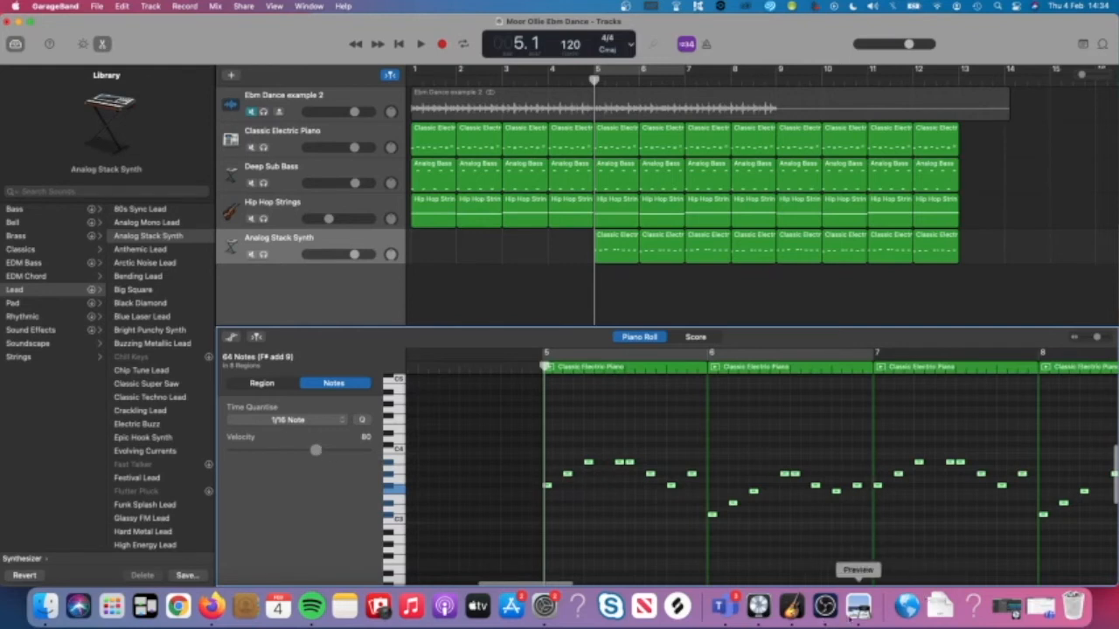
left_click(858, 606)
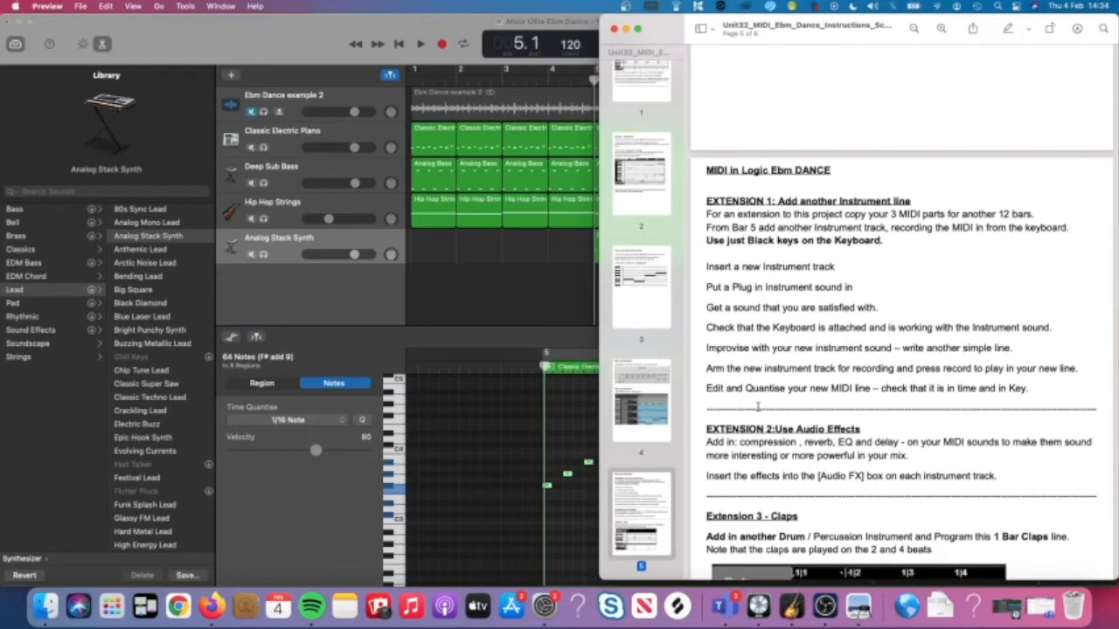
Scroll the PDF down toward the Claps section, then return to GarageBand.
scroll(741, 397, "down", 2)
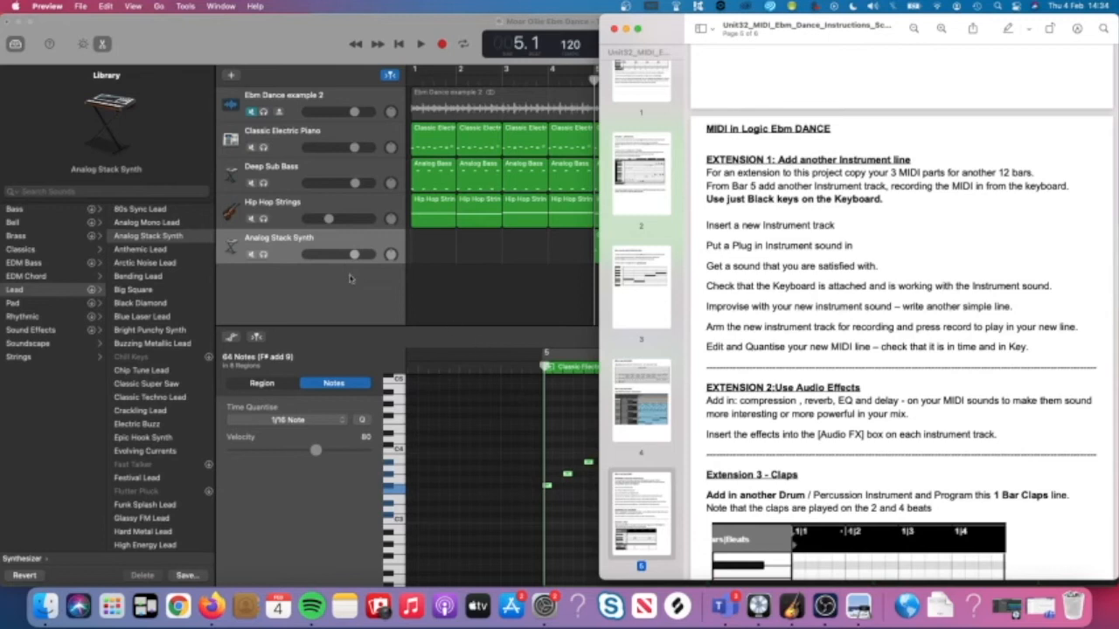
left_click(305, 244)
Play the arrangement with a cycle region looping bars 5 to 7.
key("space")
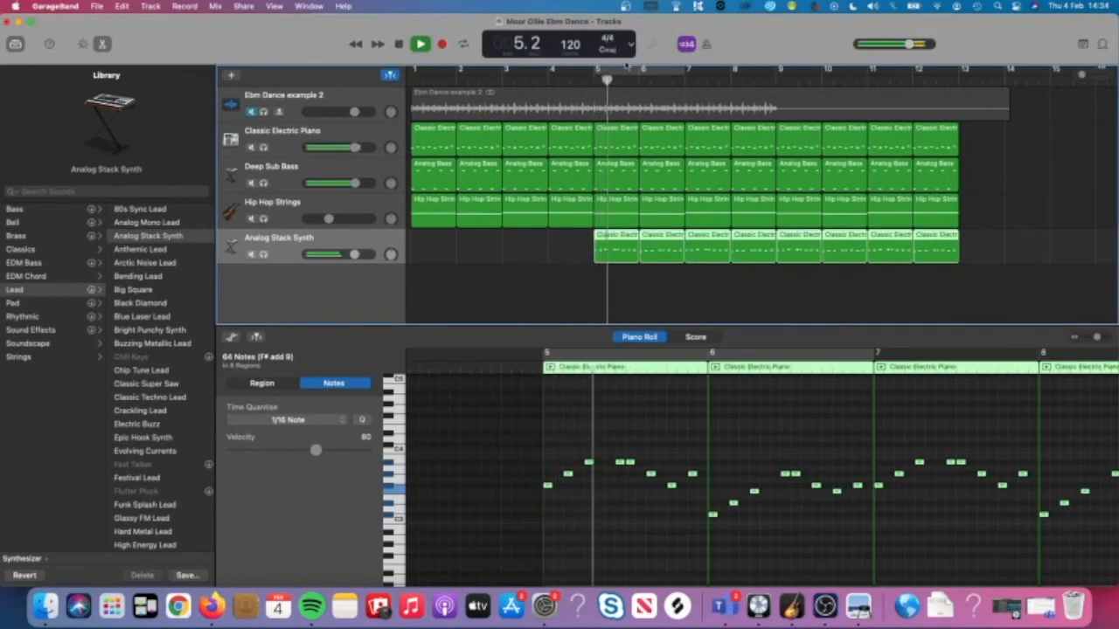
left_click(617, 70)
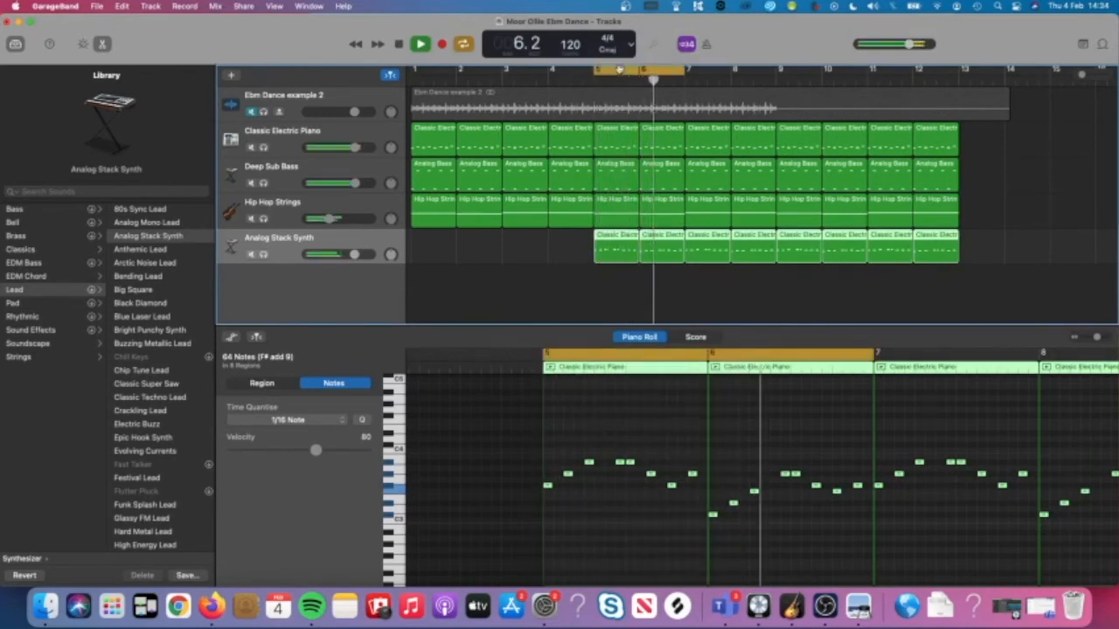
key("space")
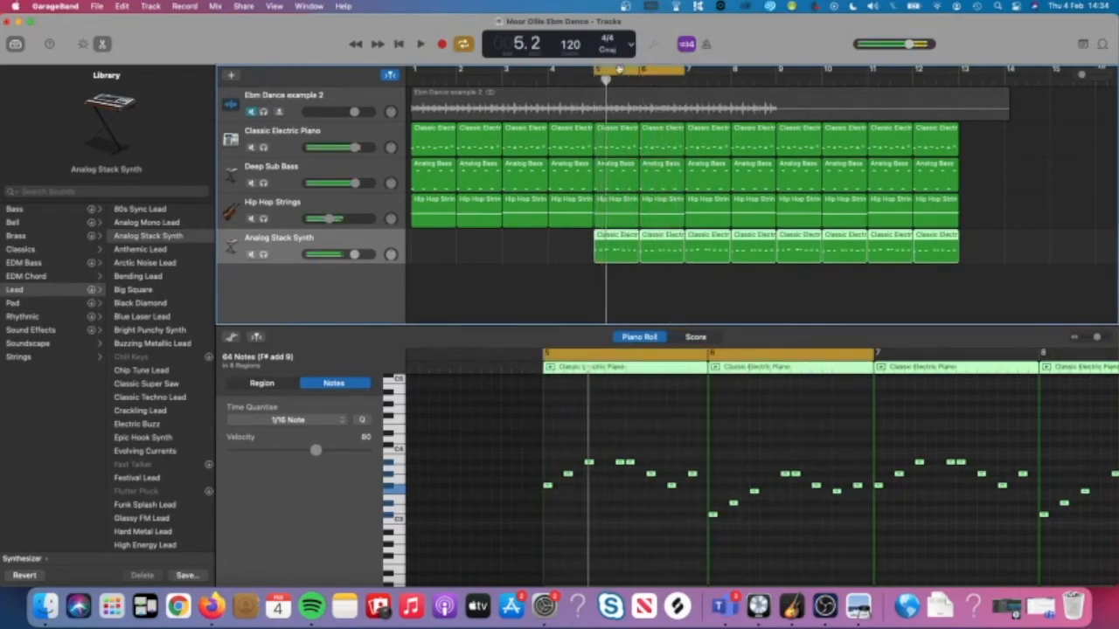
Show Smart Controls for the Analog Stack Synth track, toggling them with B.
double_click(286, 255)
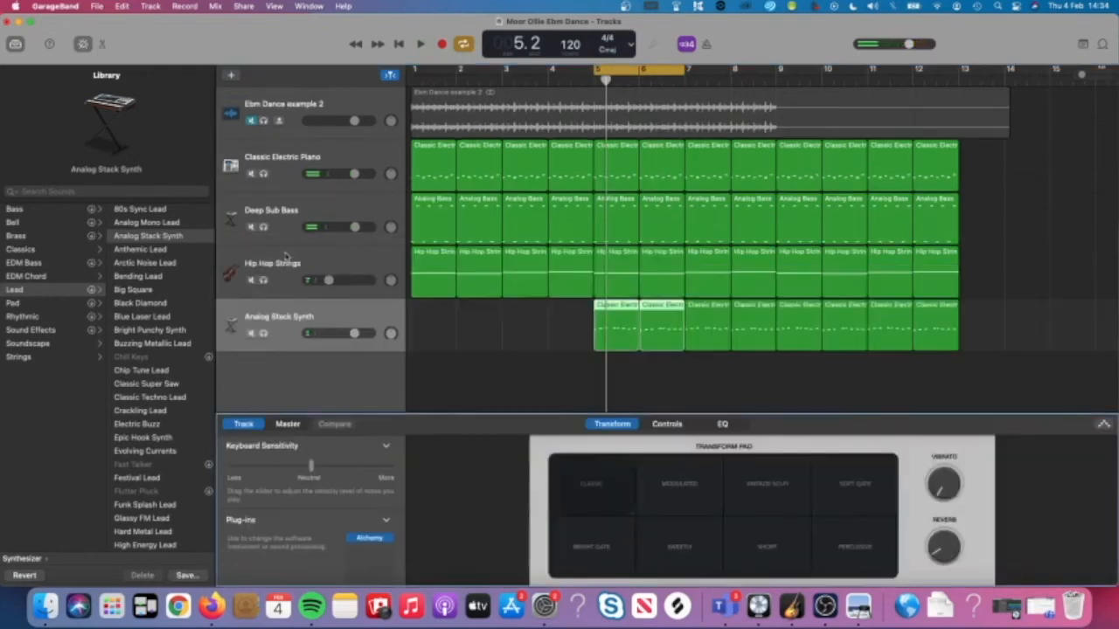
left_click(289, 337)
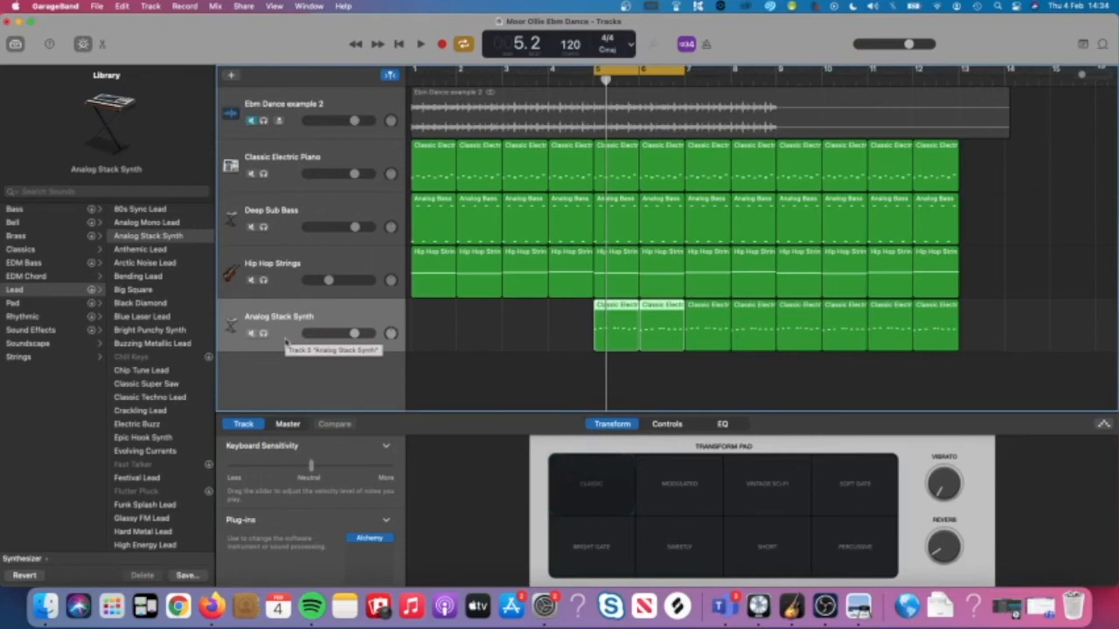
key("b")
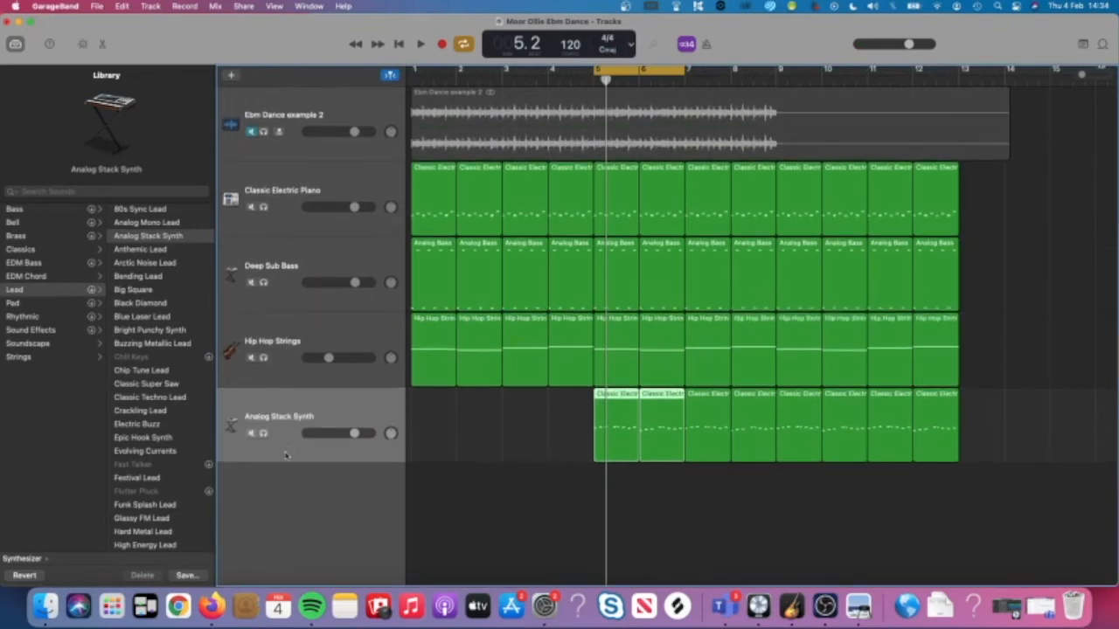
key("b")
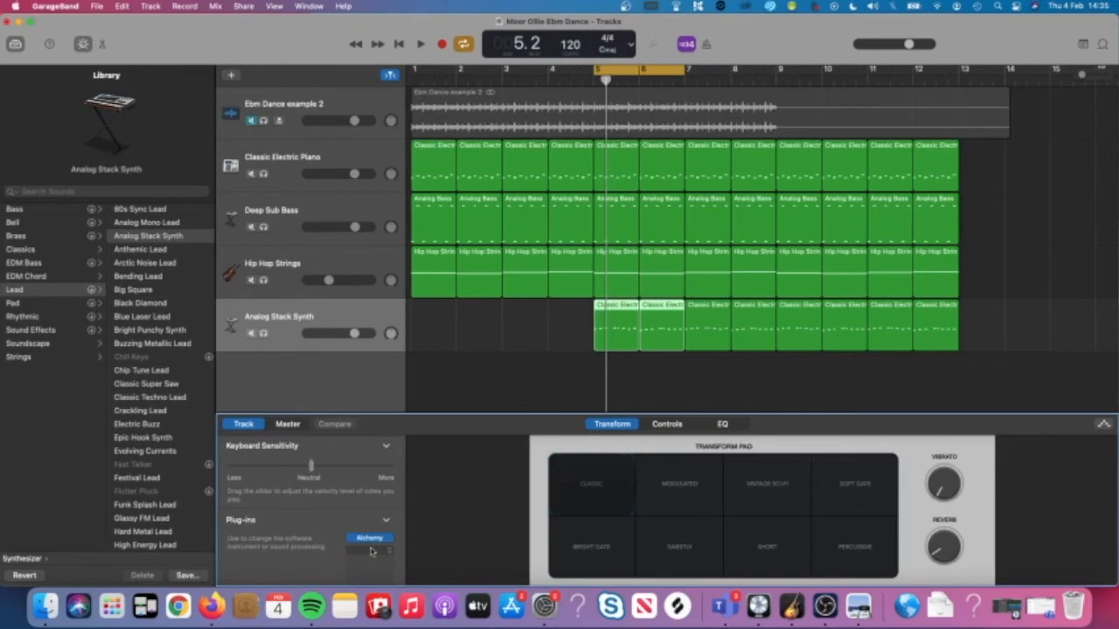
Insert a Channel EQ with a 100 Hz low cut and a +2.4 dB boost at 2340 Hz.
left_click(370, 550)
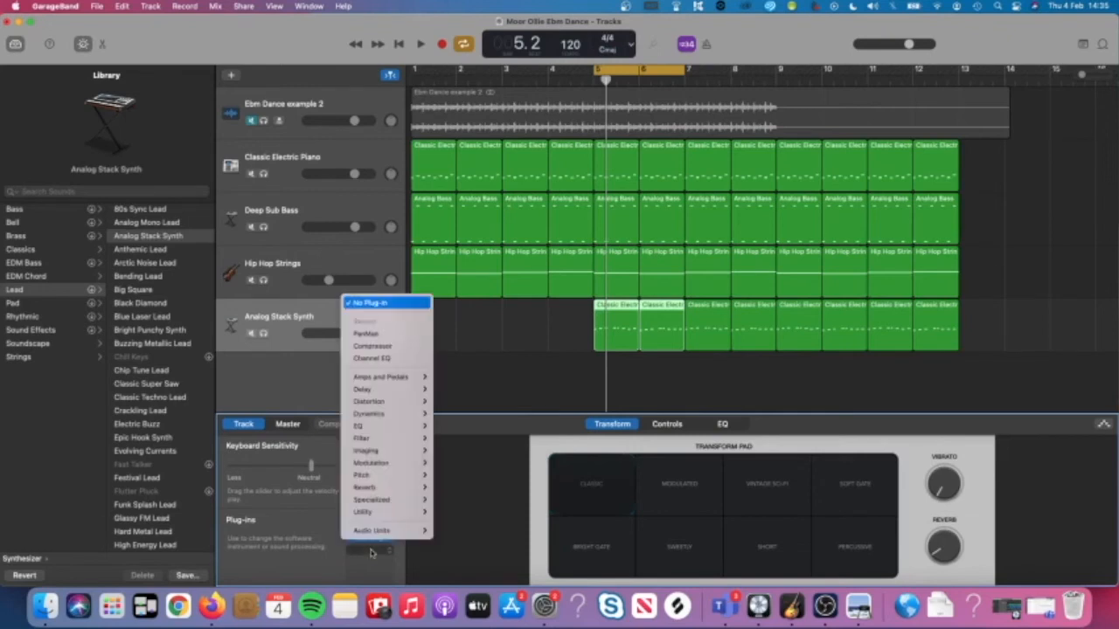
left_click(378, 361)
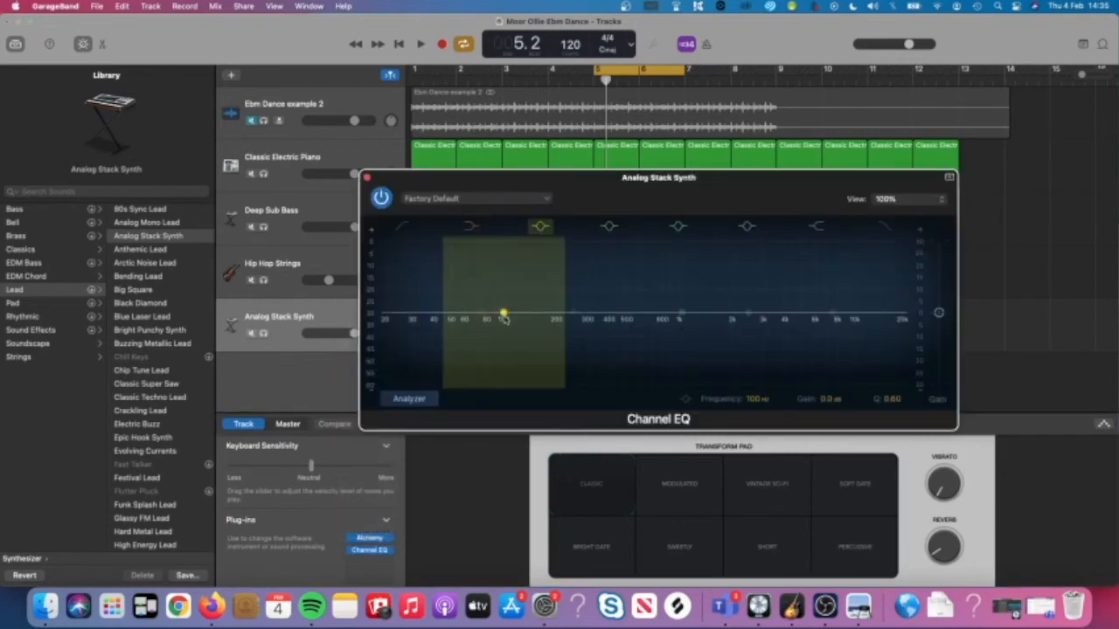
key("space")
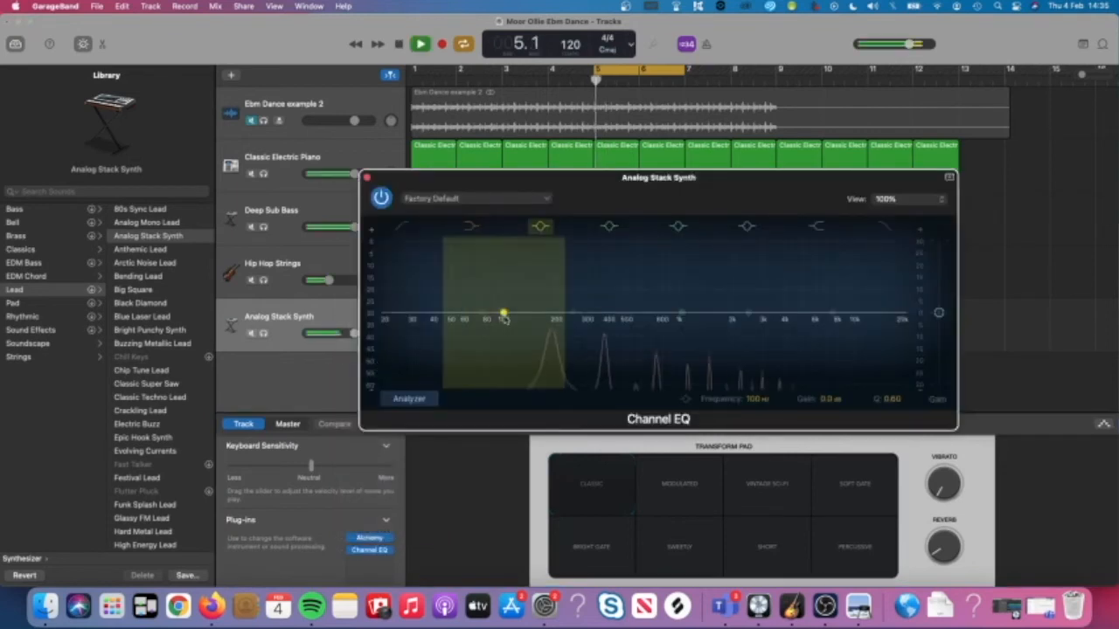
left_click(397, 228)
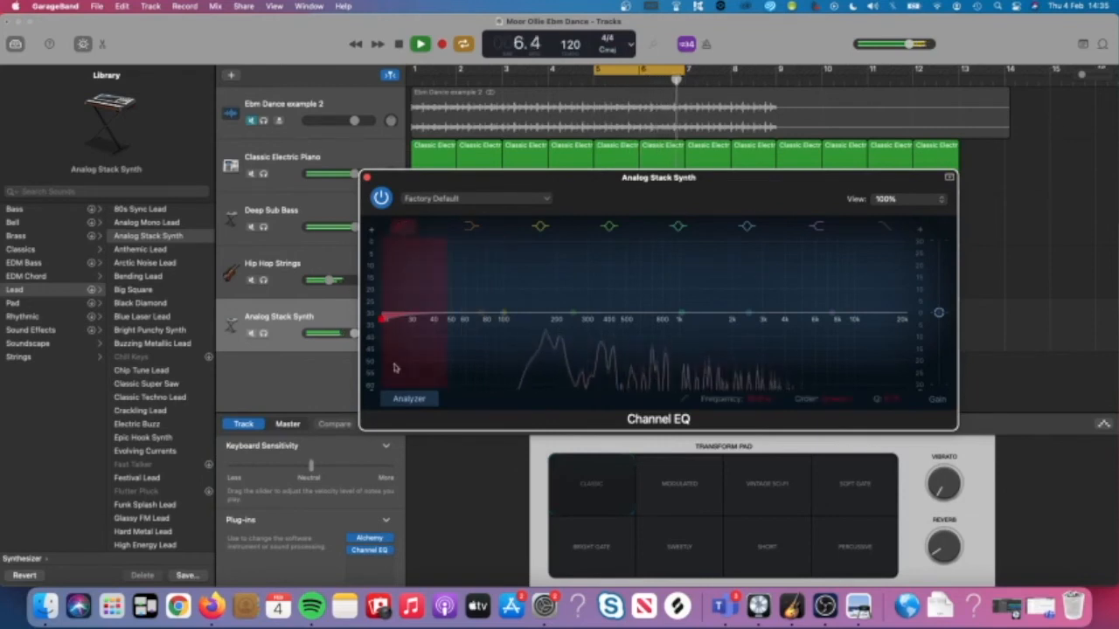
left_click_drag(432, 383, 505, 395)
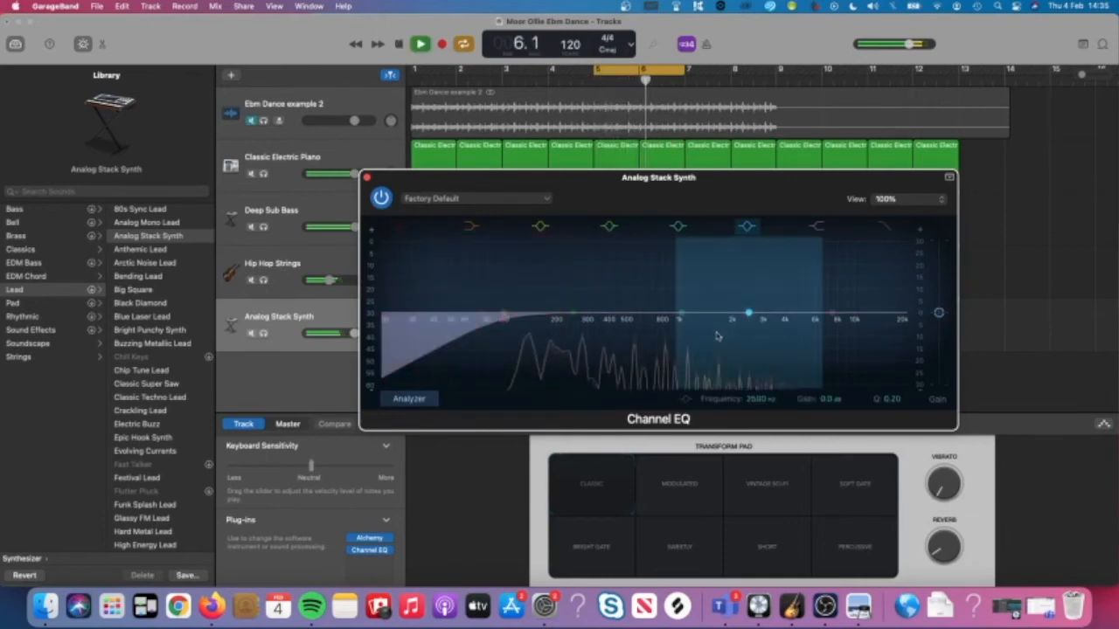
mouse_move(746, 314)
left_mouse_down()
mouse_move(744, 295)
mouse_move(753, 315)
left_mouse_up()
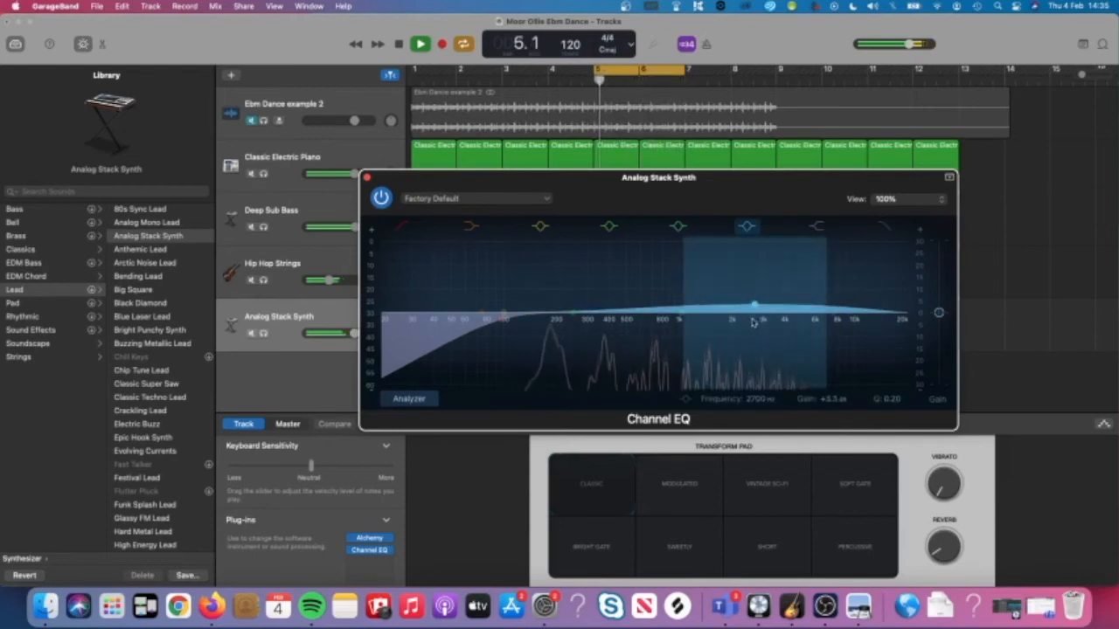
key("space")
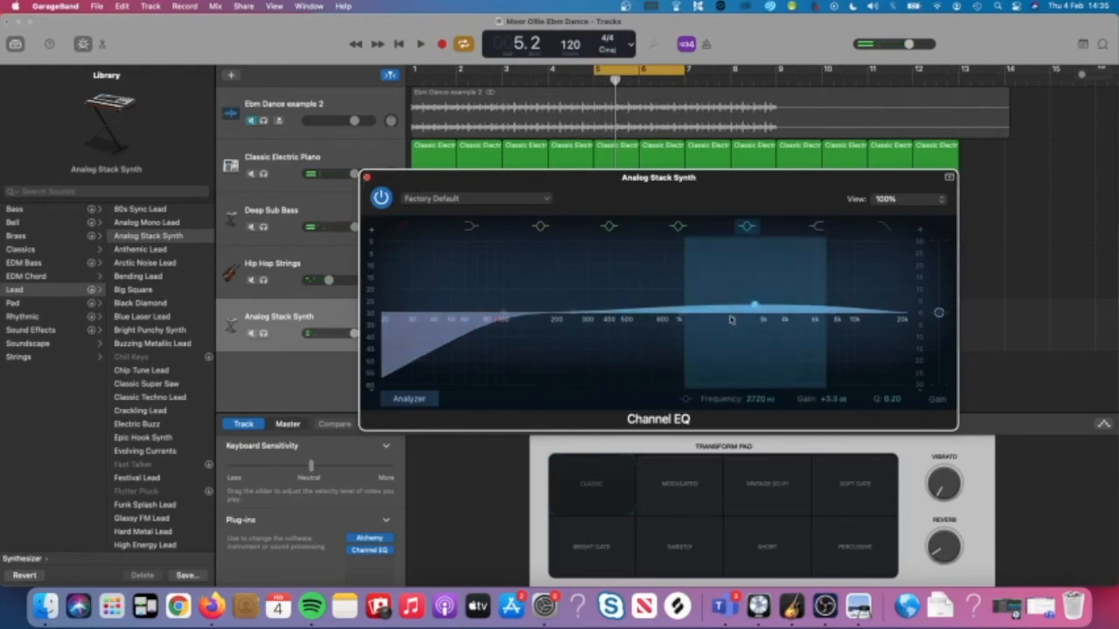
mouse_move(753, 306)
left_mouse_down()
mouse_move(656, 330)
mouse_move(685, 306)
mouse_move(757, 302)
mouse_move(742, 310)
left_mouse_up()
key("space")
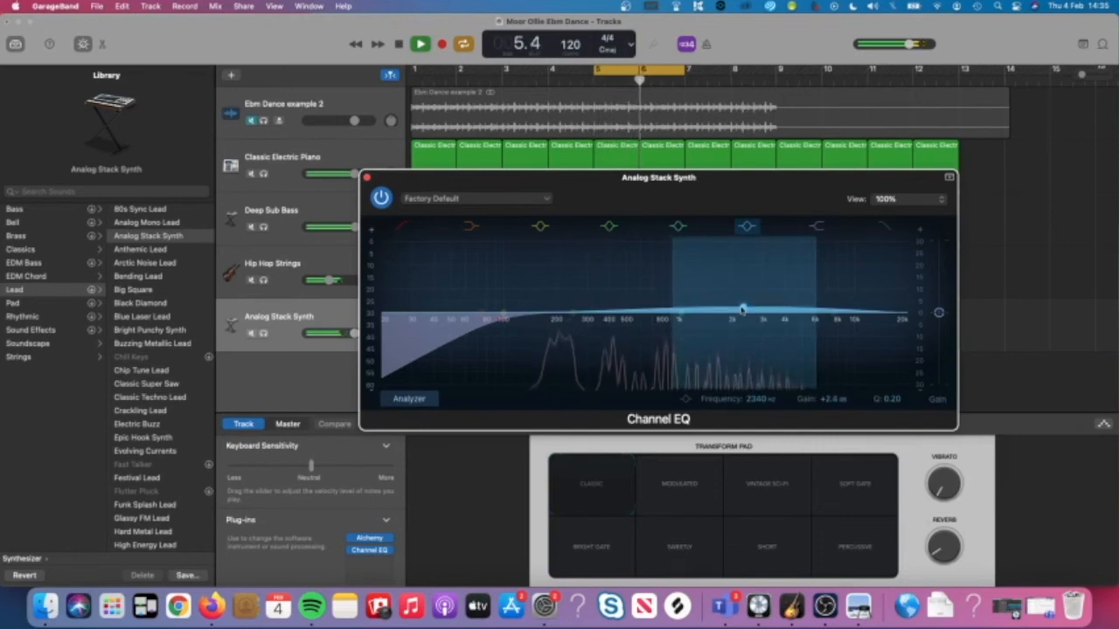
key("space")
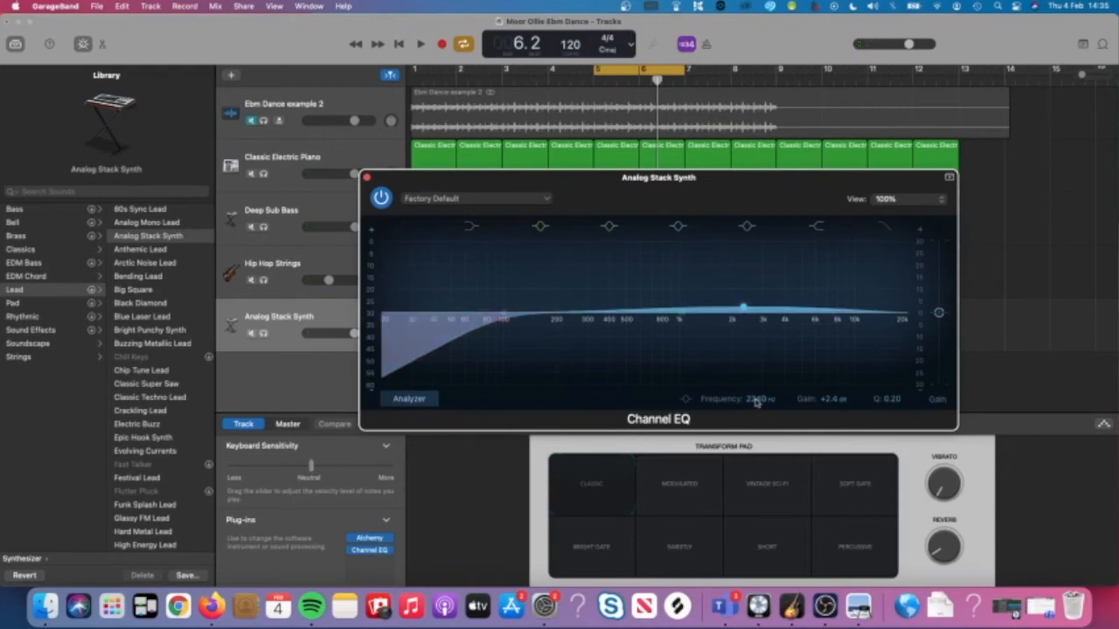
Shape the 2 kHz EQ band around 2340 Hz with a narrower Q of about 0.88.
left_click_drag(757, 400, 757, 404)
left_click_drag(890, 398, 889, 350)
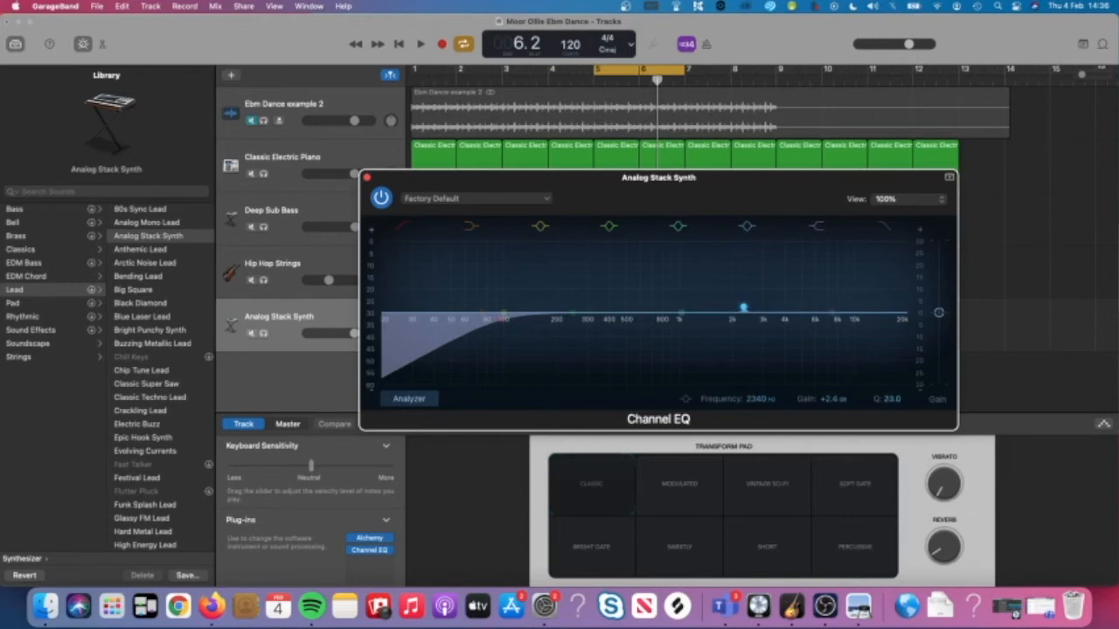
left_click_drag(890, 346, 890, 388)
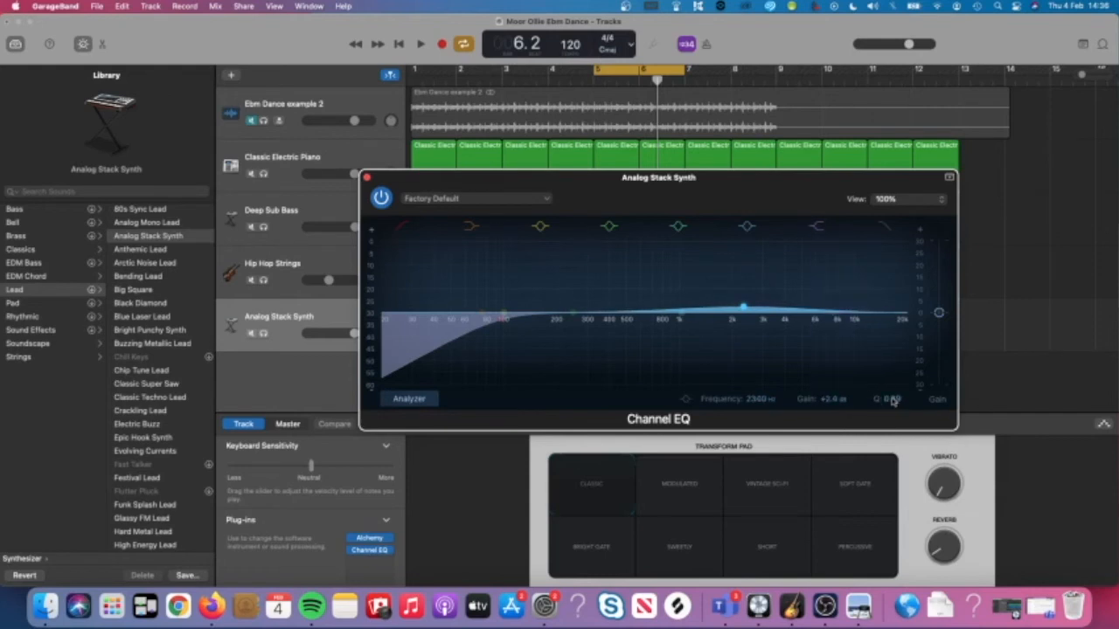
left_click_drag(891, 399, 891, 385)
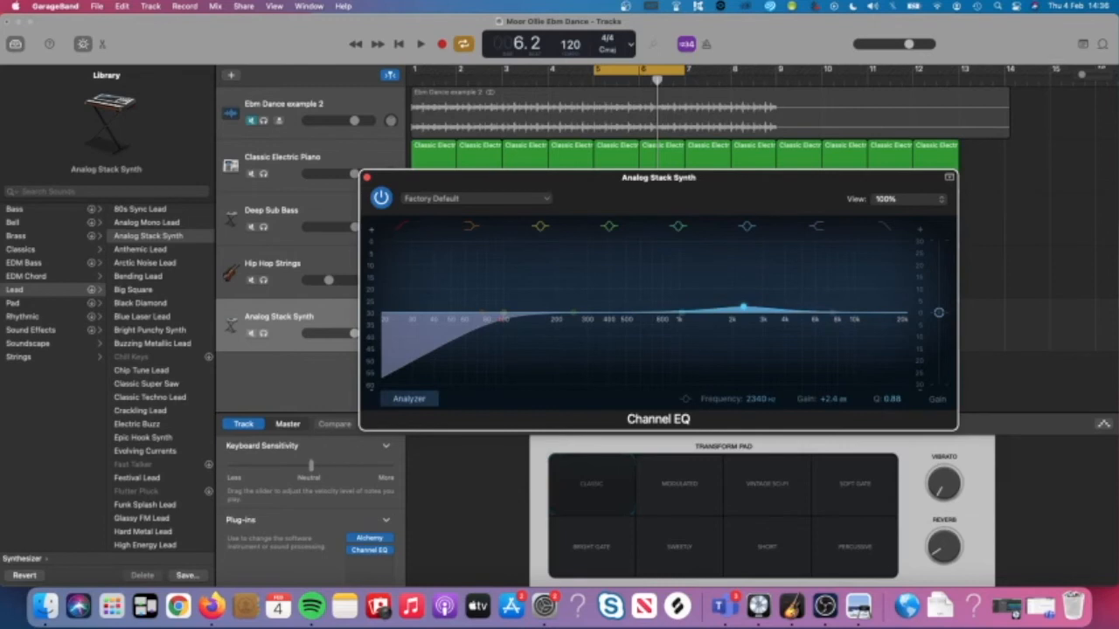
Settle the boost near +5.8 dB at about 2.5 kHz and close the Channel EQ.
left_click_drag(770, 338, 771, 321)
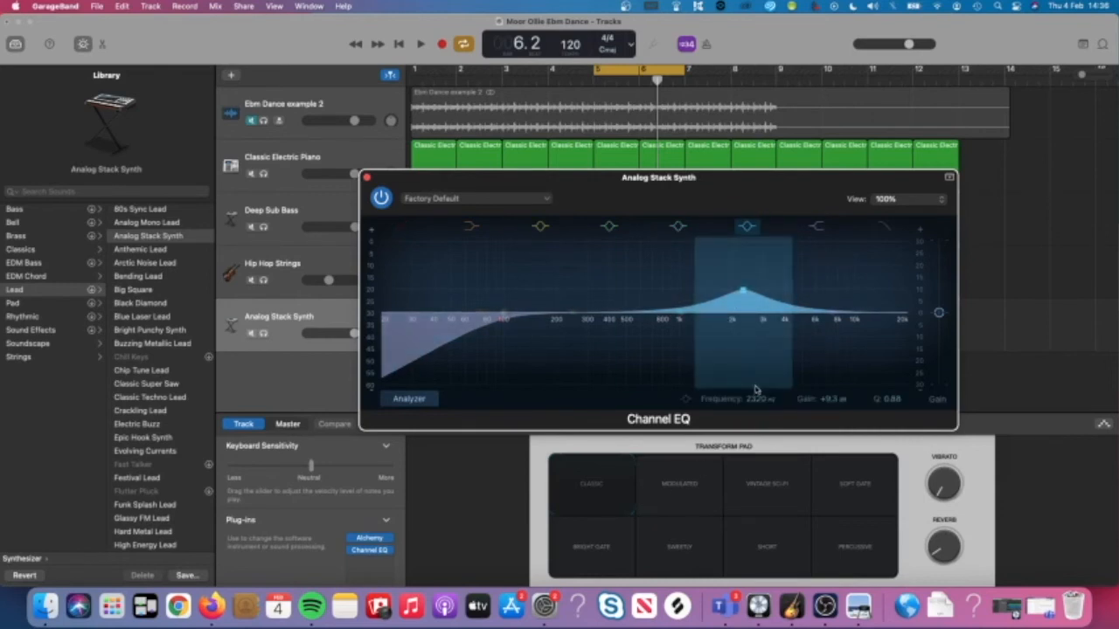
left_click_drag(748, 368, 747, 381)
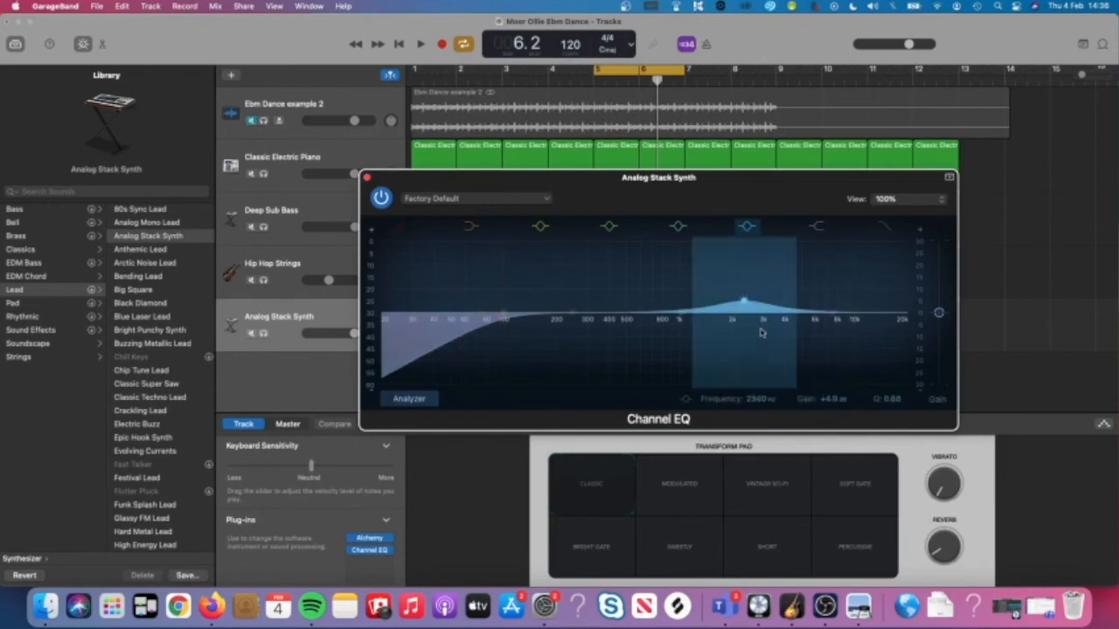
left_click_drag(756, 316, 747, 310)
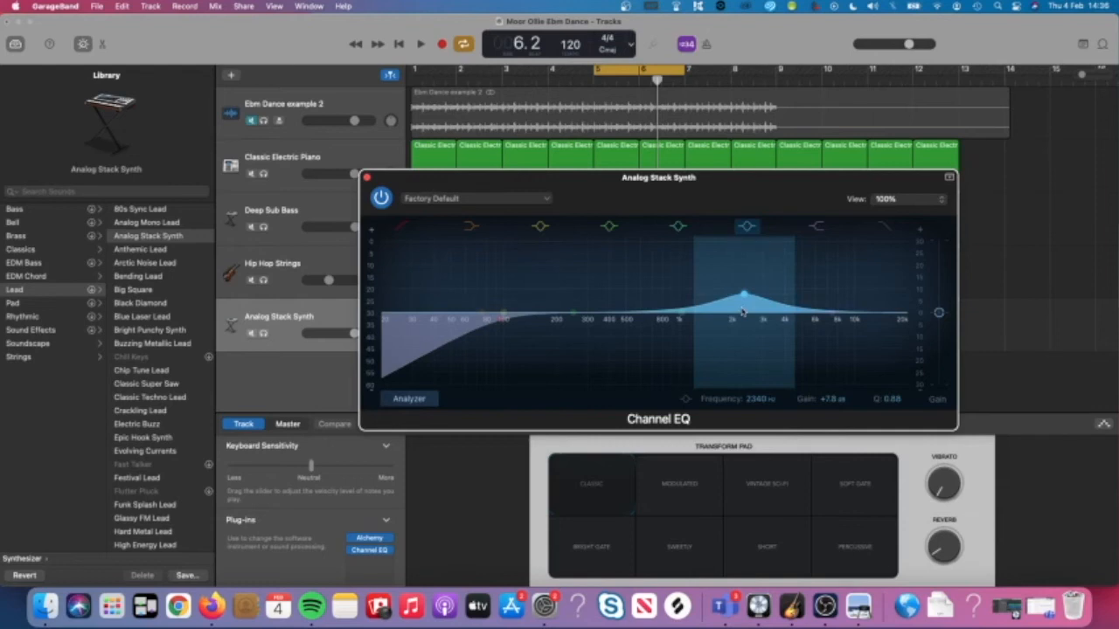
left_click_drag(743, 312, 743, 293)
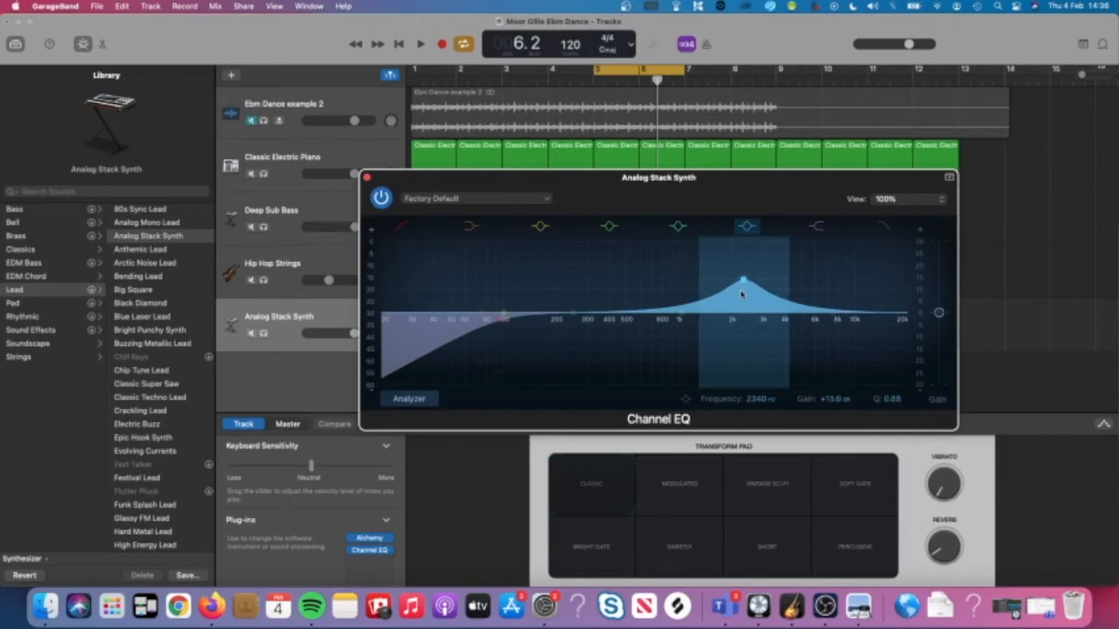
left_click_drag(742, 294, 741, 326)
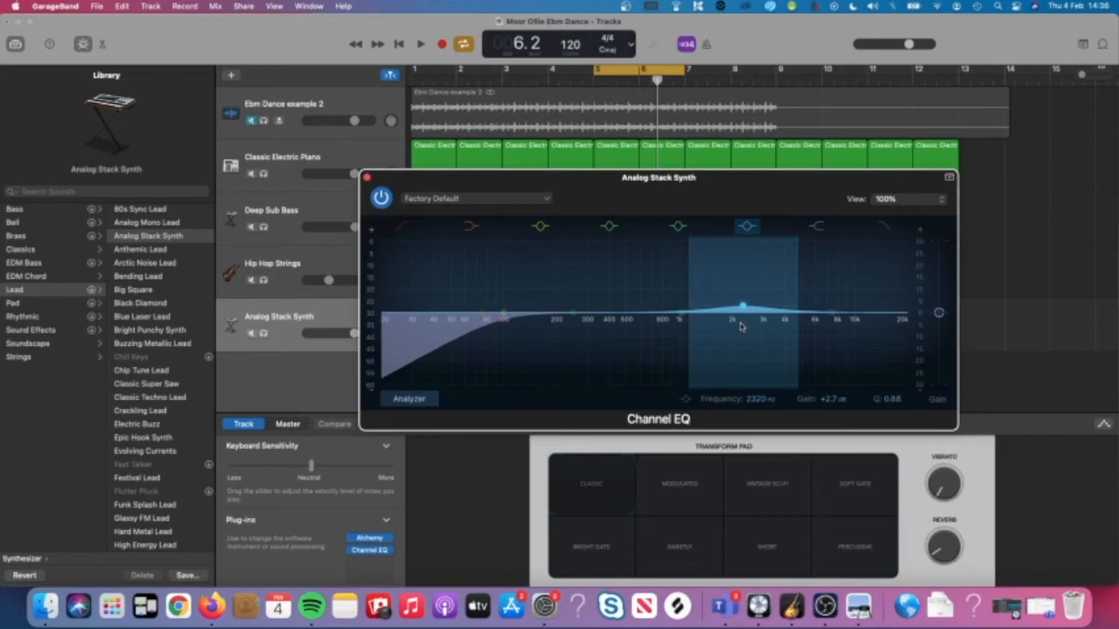
mouse_move(740, 326)
left_mouse_down()
mouse_move(710, 323)
mouse_move(748, 320)
left_mouse_up()
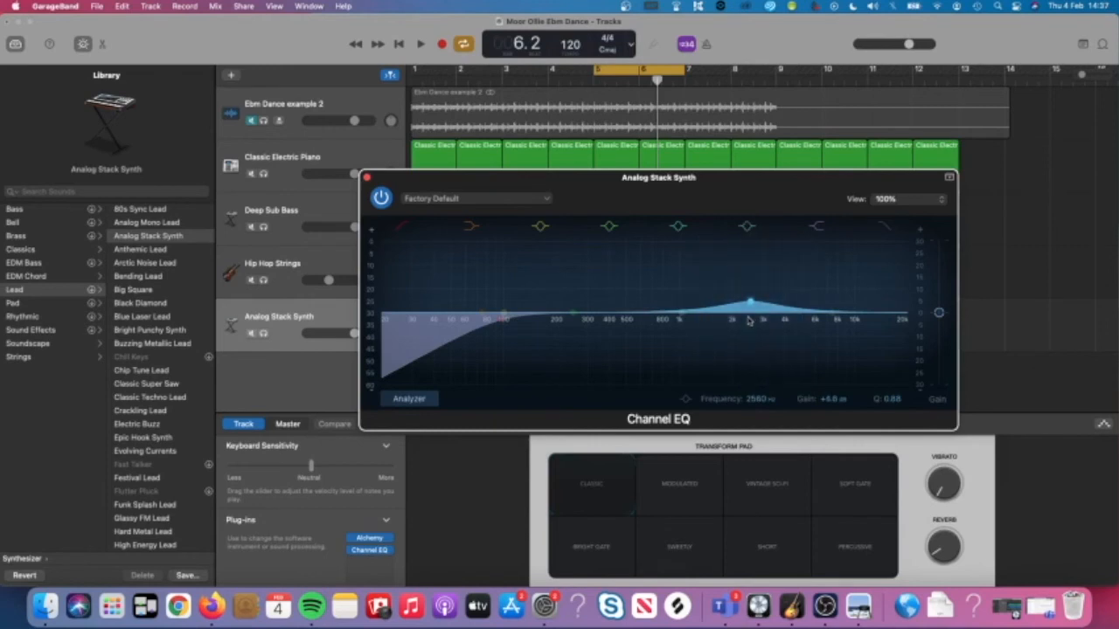
left_click(366, 177)
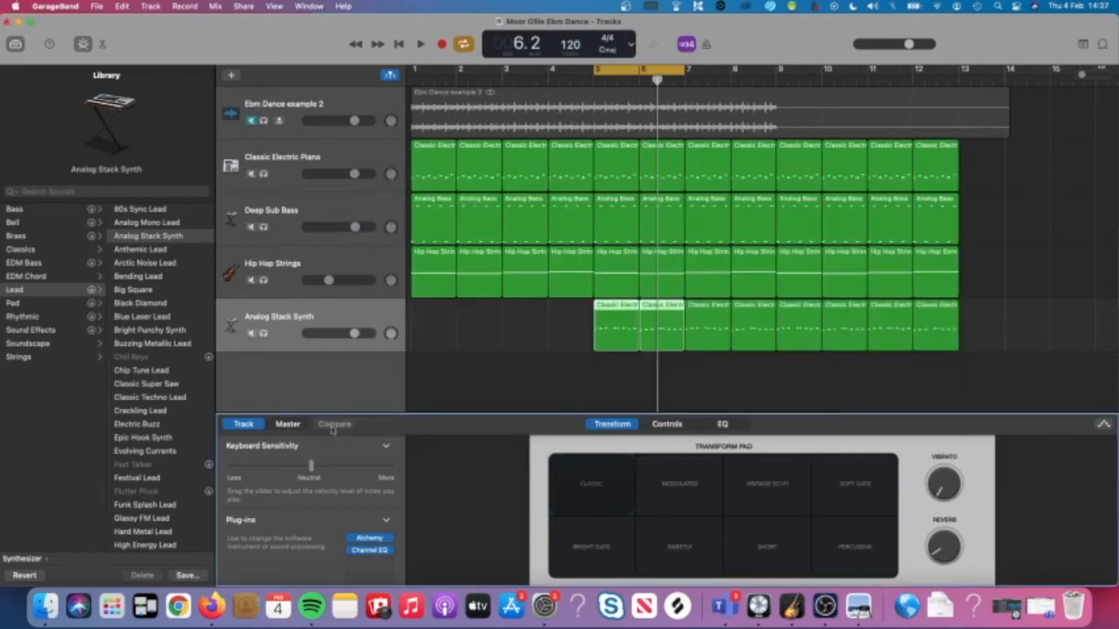
Insert a Compressor on the Analog Stack Synth and raise its ratio to 4.1:1 while playing.
left_click(350, 560)
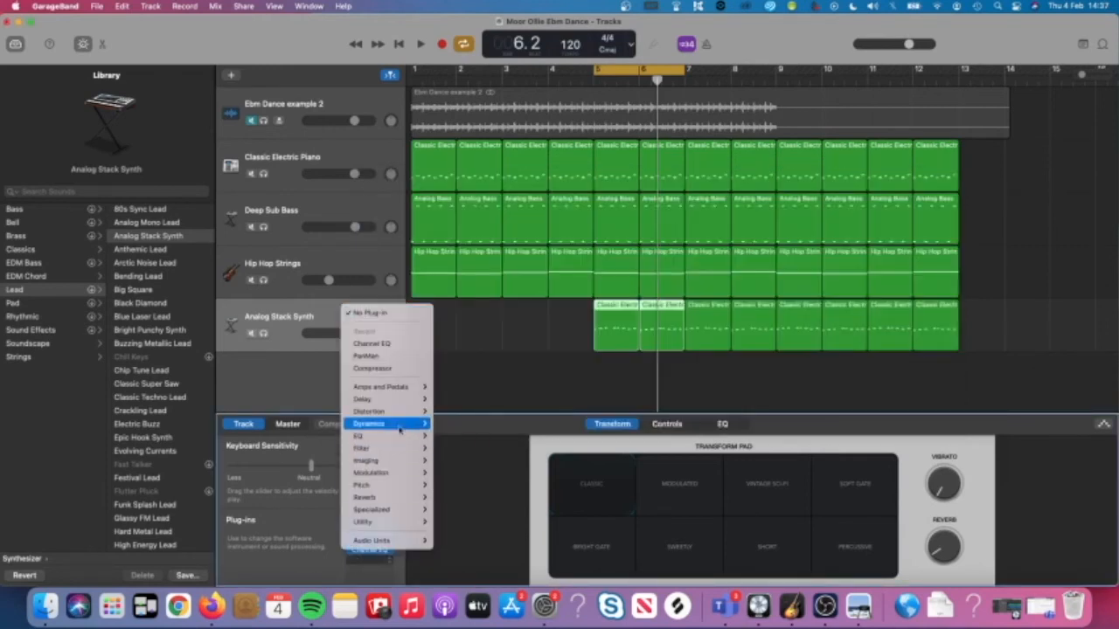
mouse_move(400, 424)
left_click(468, 426)
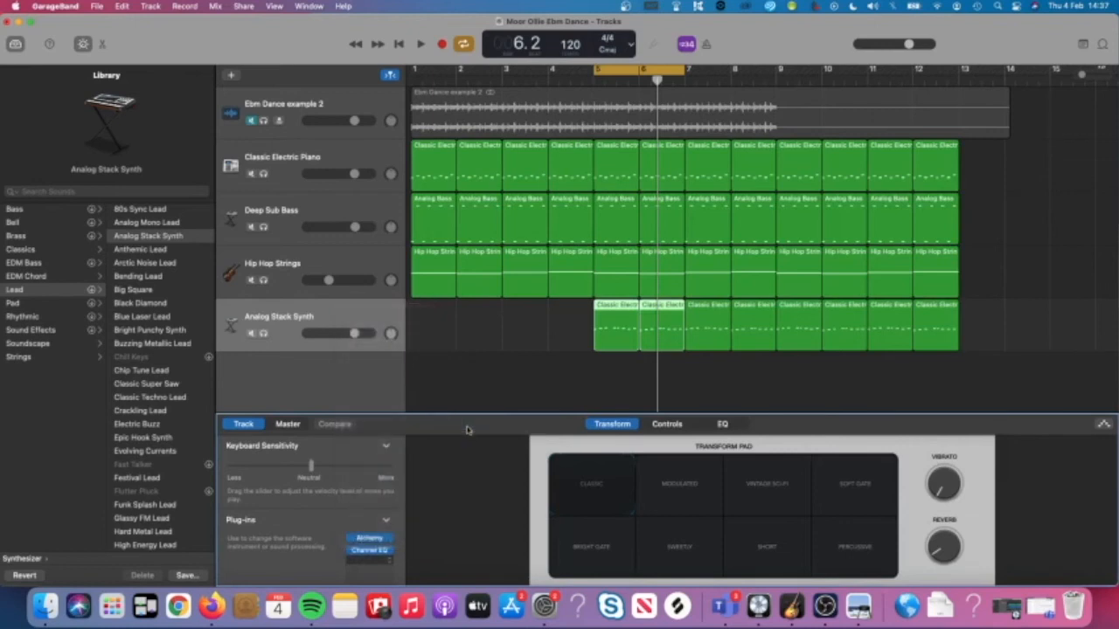
key("space")
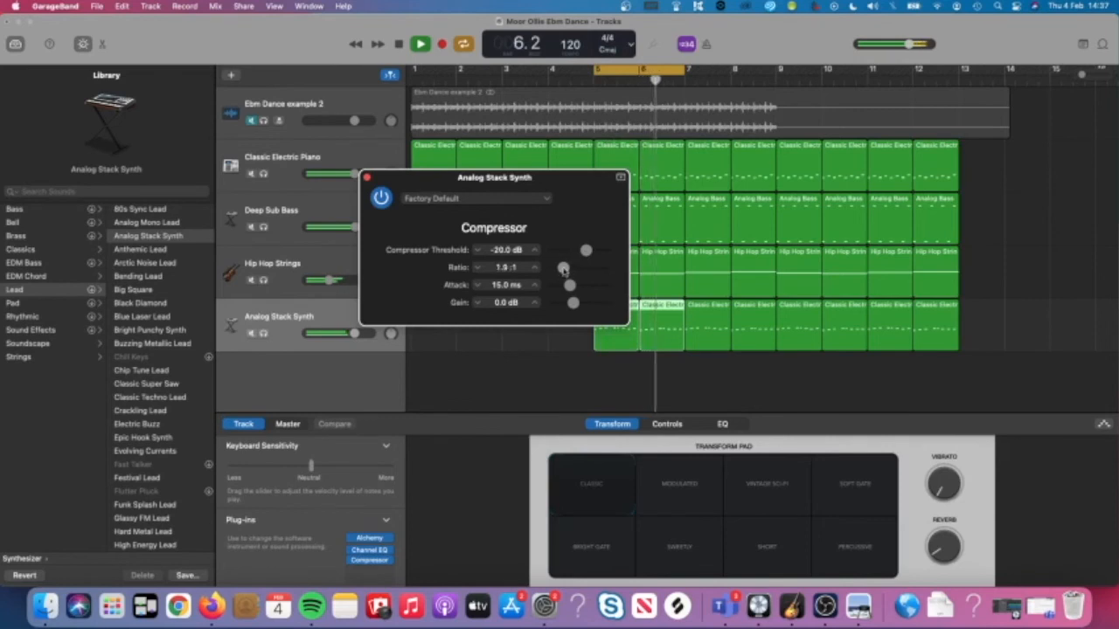
left_click_drag(564, 271, 575, 272)
Set the compressor threshold to -20.5 dB and gain to -0.5 dB, then close it.
key("space")
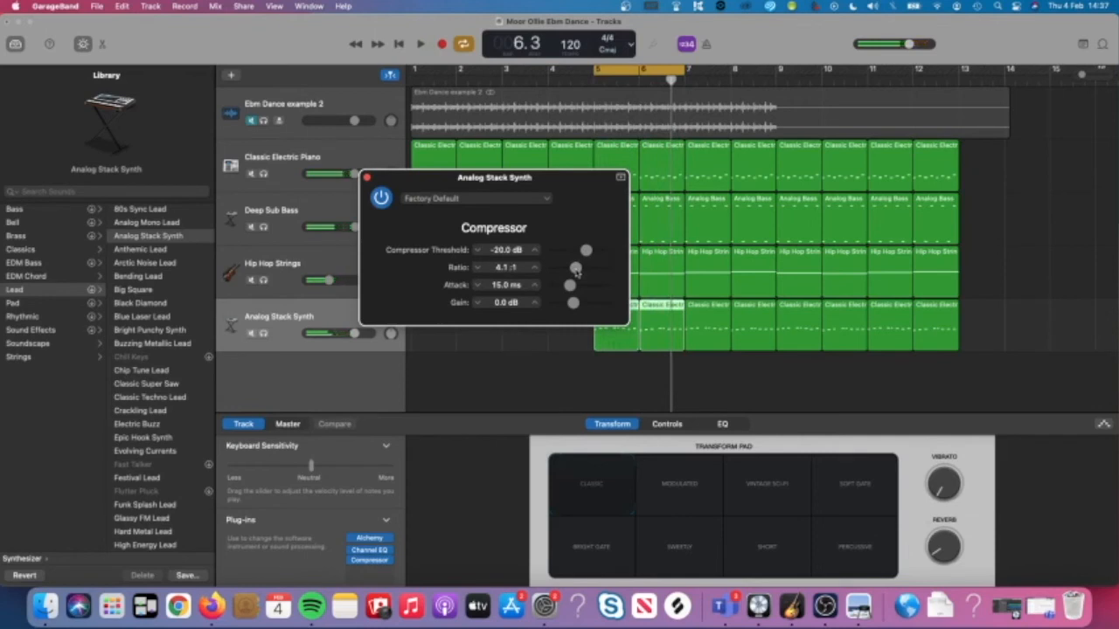
key("space")
mouse_move(588, 253)
left_mouse_down()
mouse_move(559, 254)
mouse_move(586, 253)
left_mouse_up()
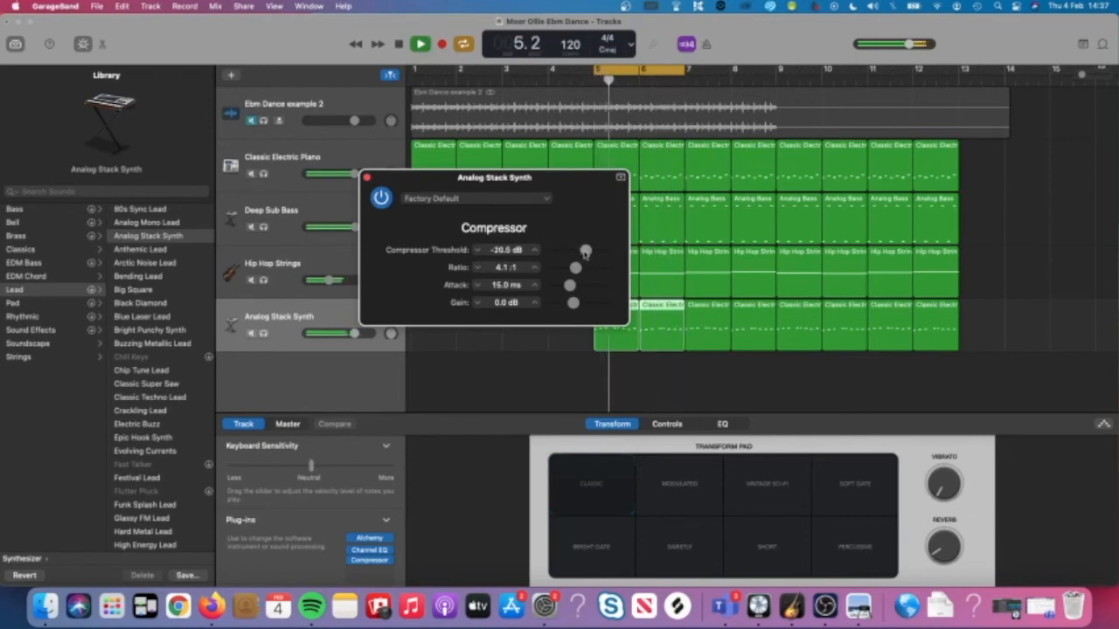
key("space")
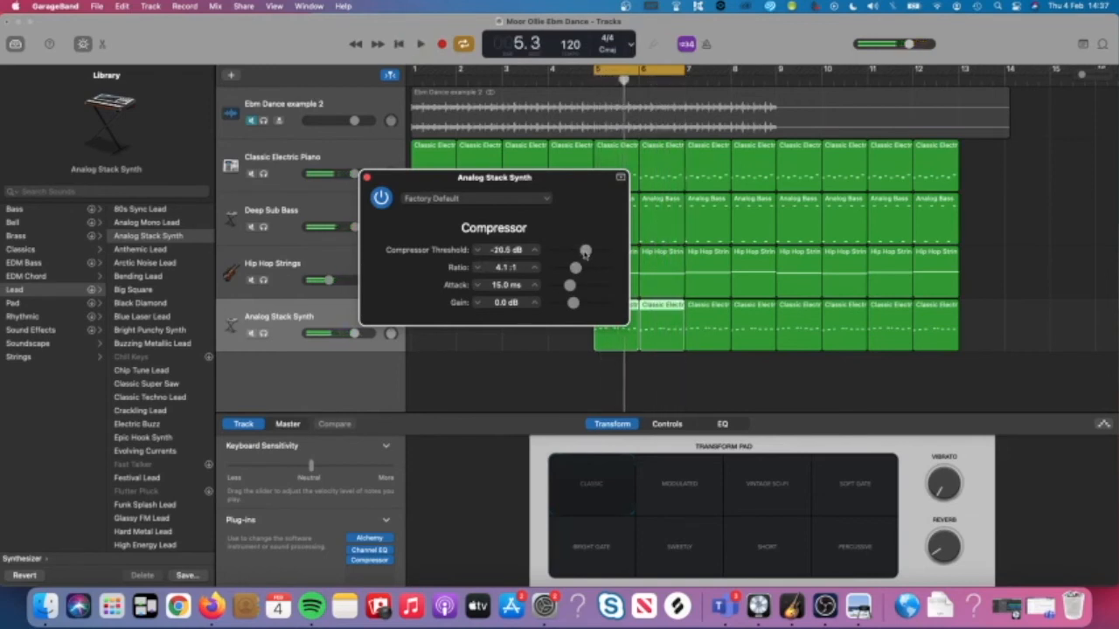
key("space")
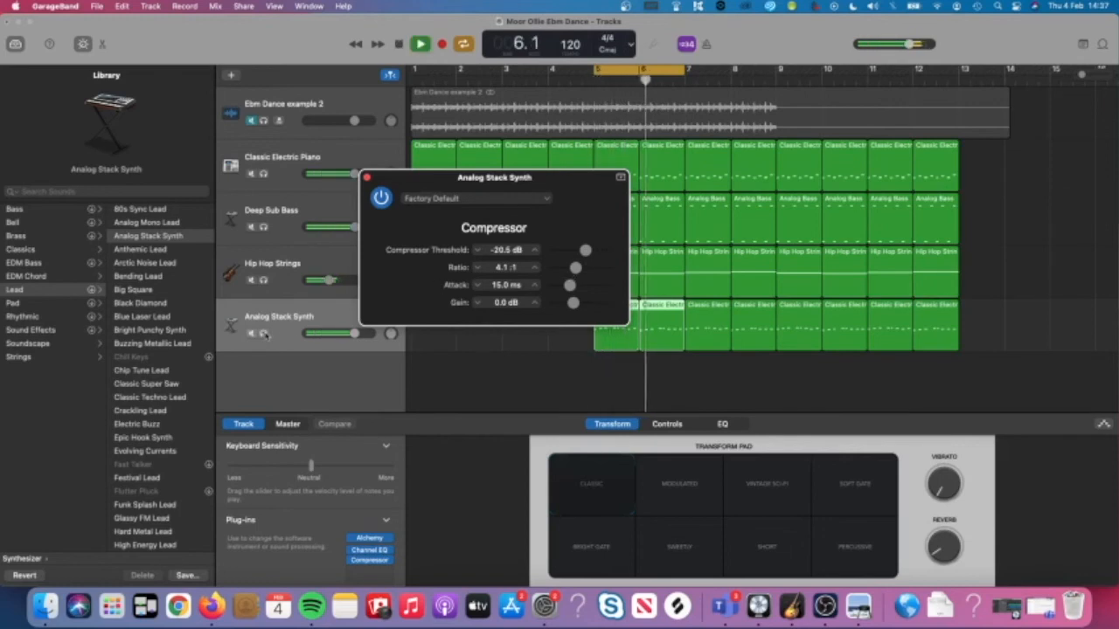
left_click_drag(576, 305, 573, 305)
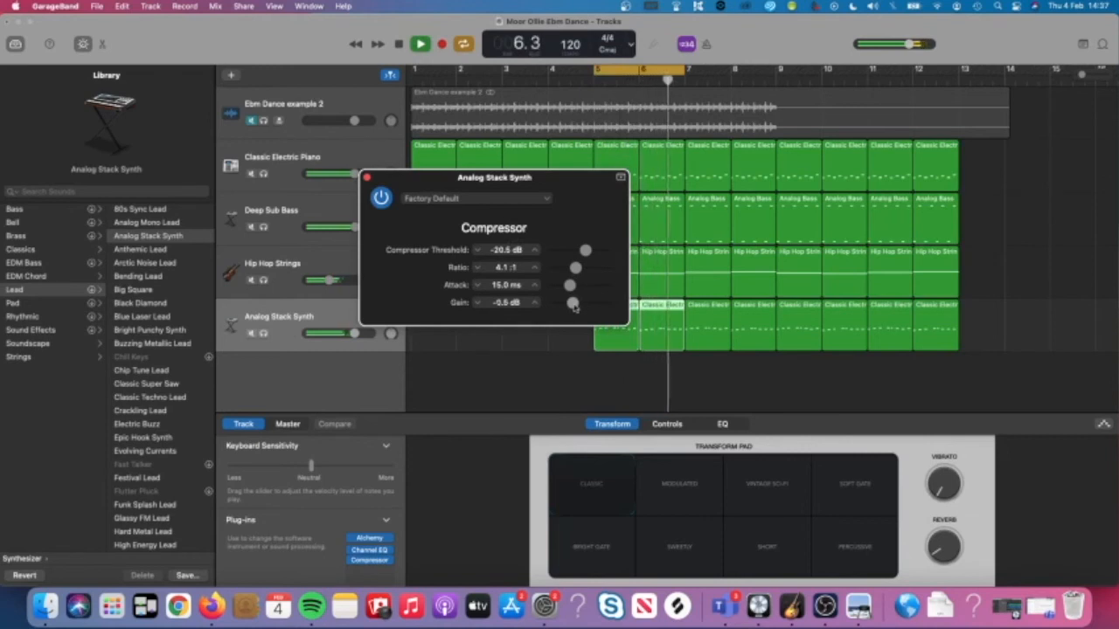
key("space")
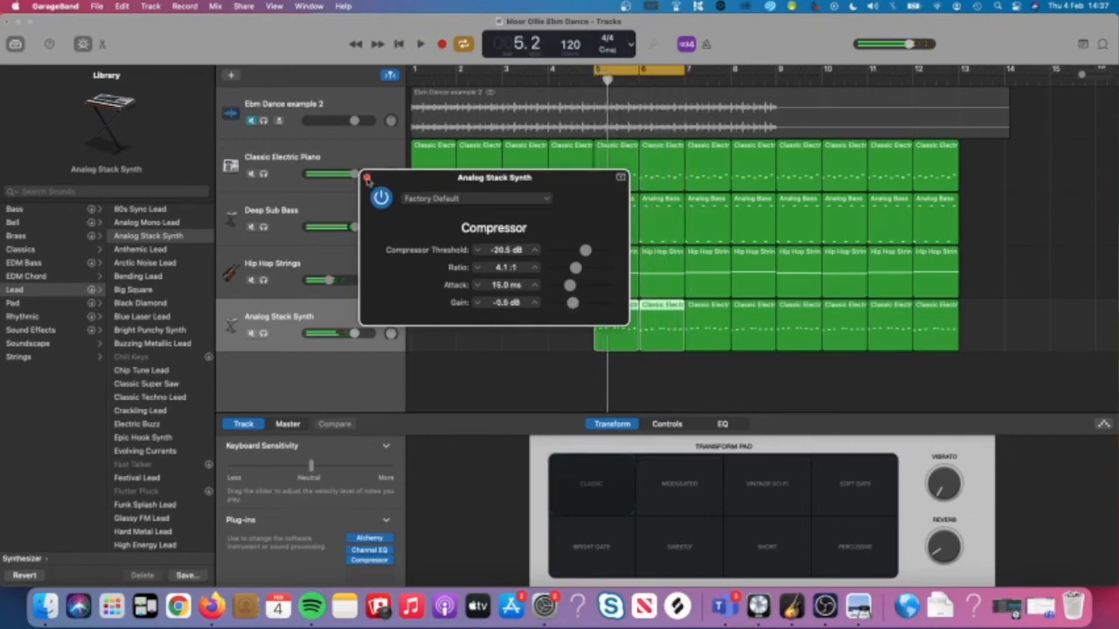
left_click(367, 178)
left_click(385, 561)
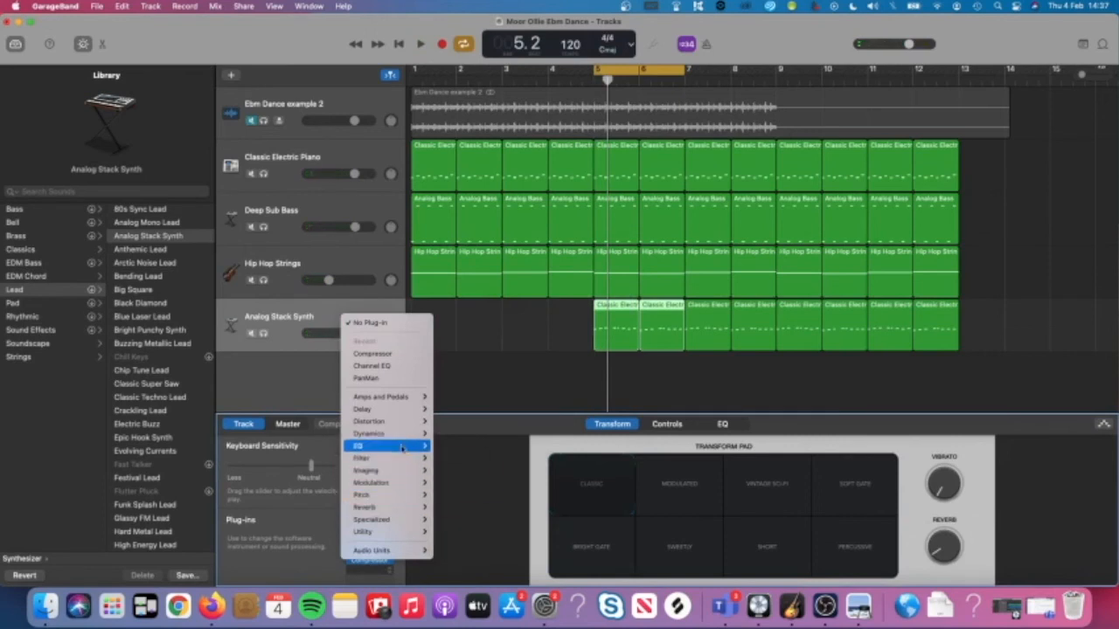
Add Space Designer reverb and shorten its length to 475 ms while auditioning.
mouse_move(411, 507)
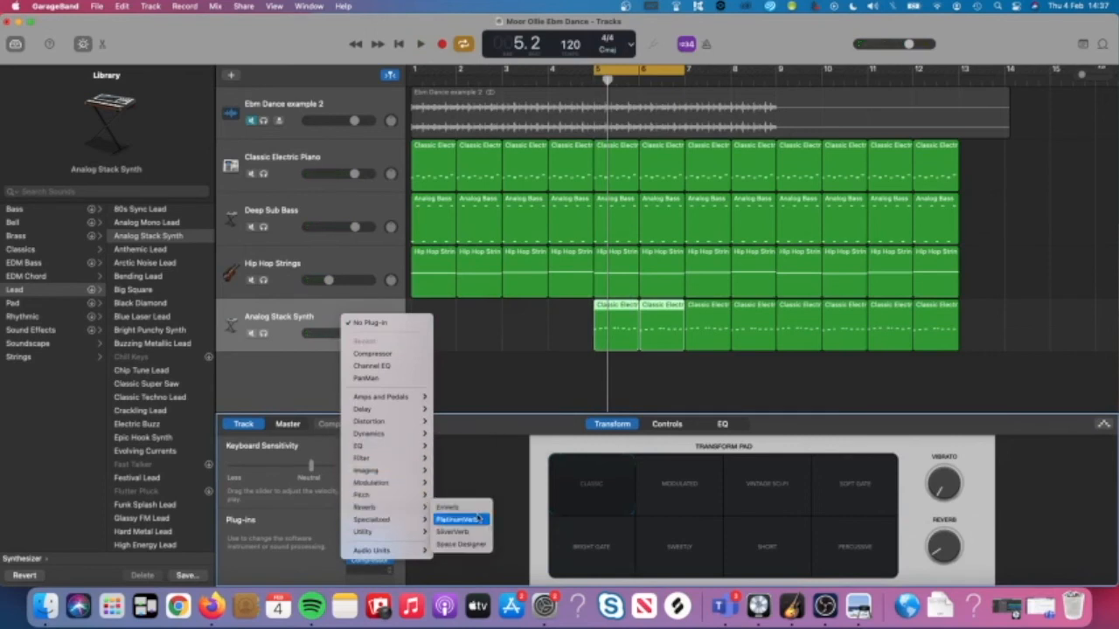
left_click(483, 545)
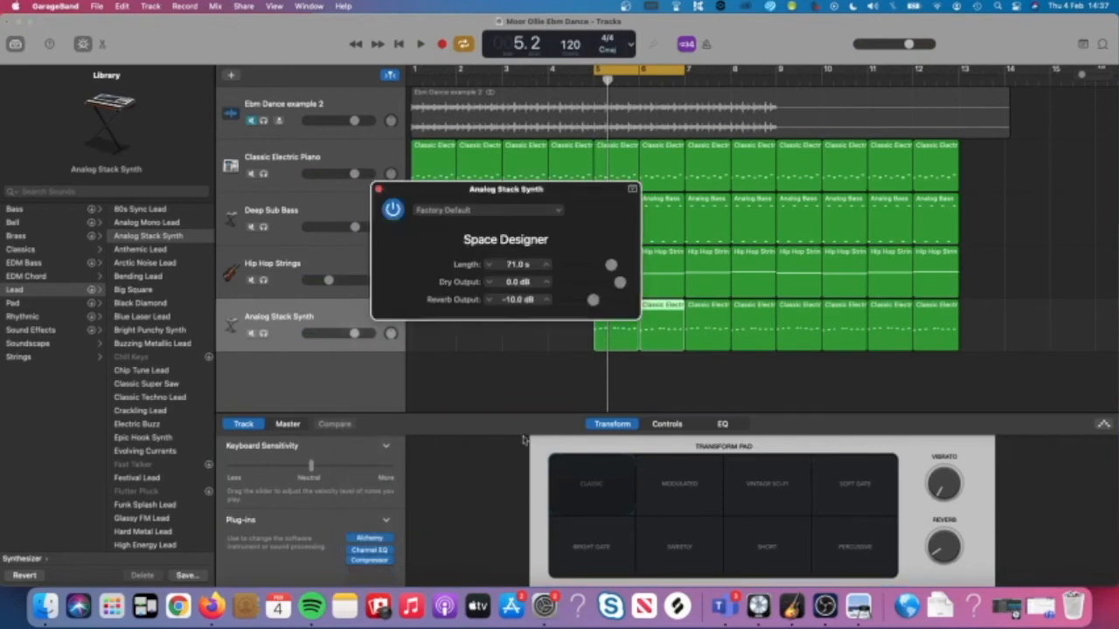
key("space")
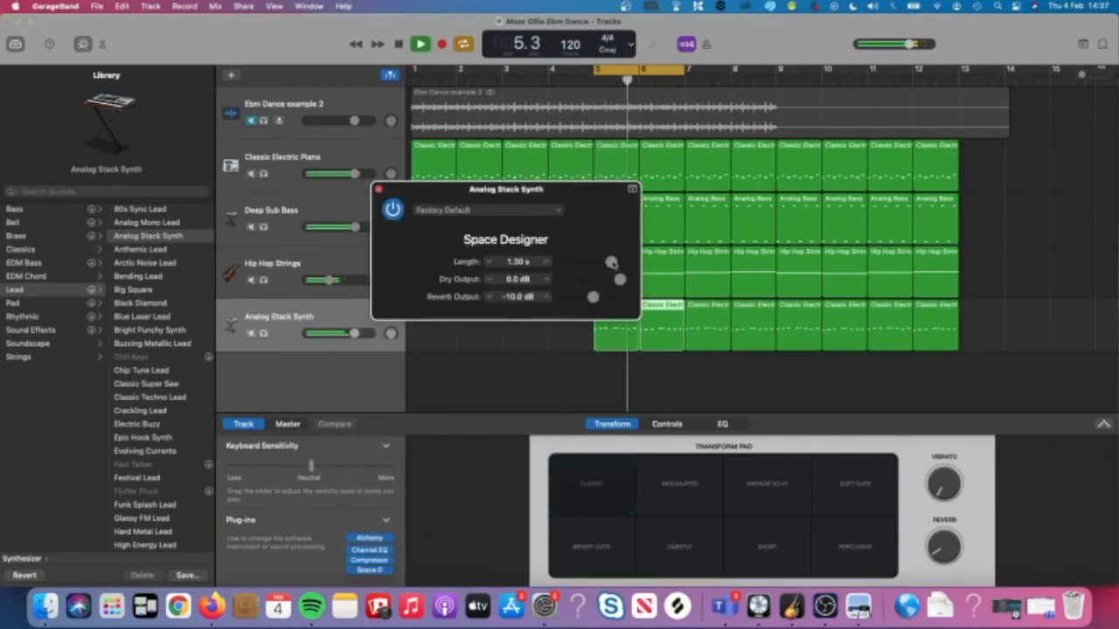
mouse_move(611, 262)
left_mouse_down()
mouse_move(596, 263)
mouse_move(616, 262)
left_mouse_up()
left_click_drag(616, 262, 603, 265)
left_click_drag(603, 265, 598, 266)
Stop playback, keep the current reverb preset, and close Space Designer.
key("space")
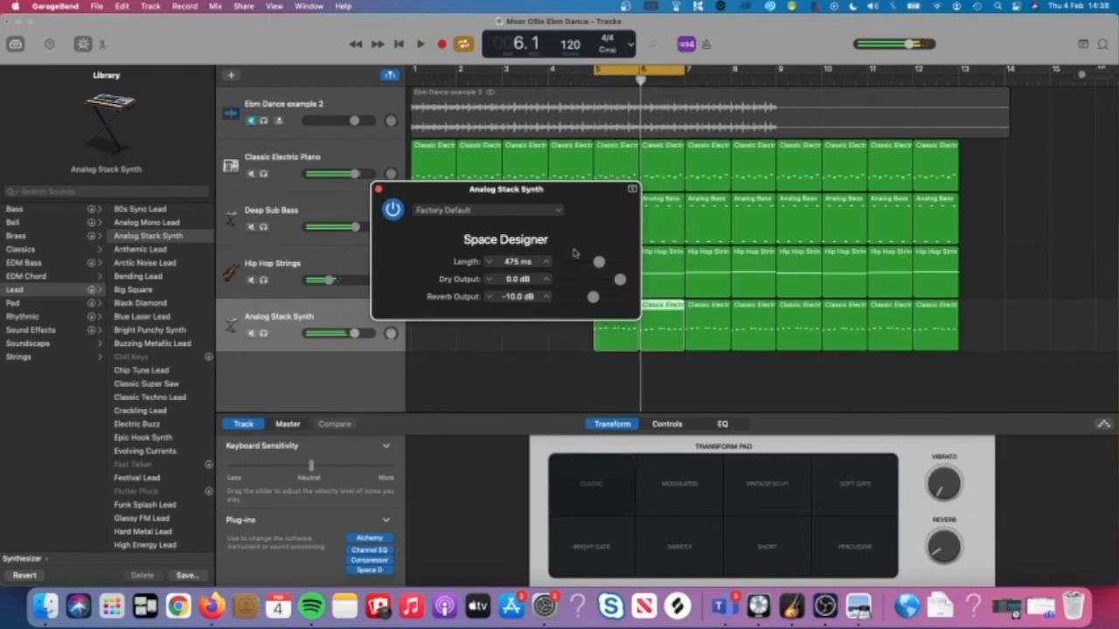
left_click(425, 211)
mouse_move(453, 277)
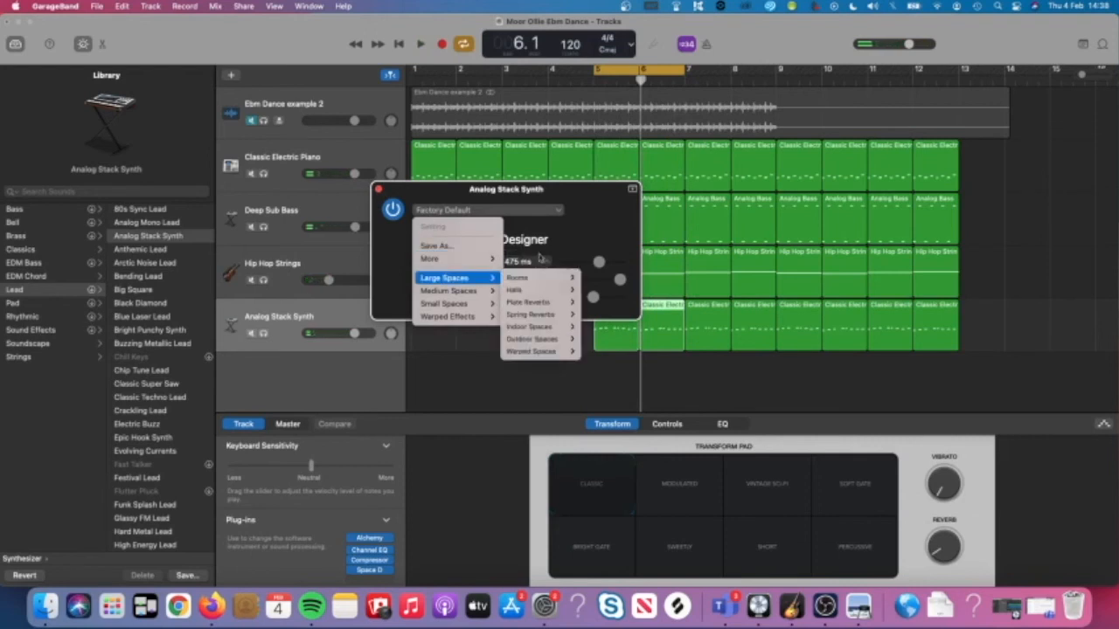
left_click(584, 239)
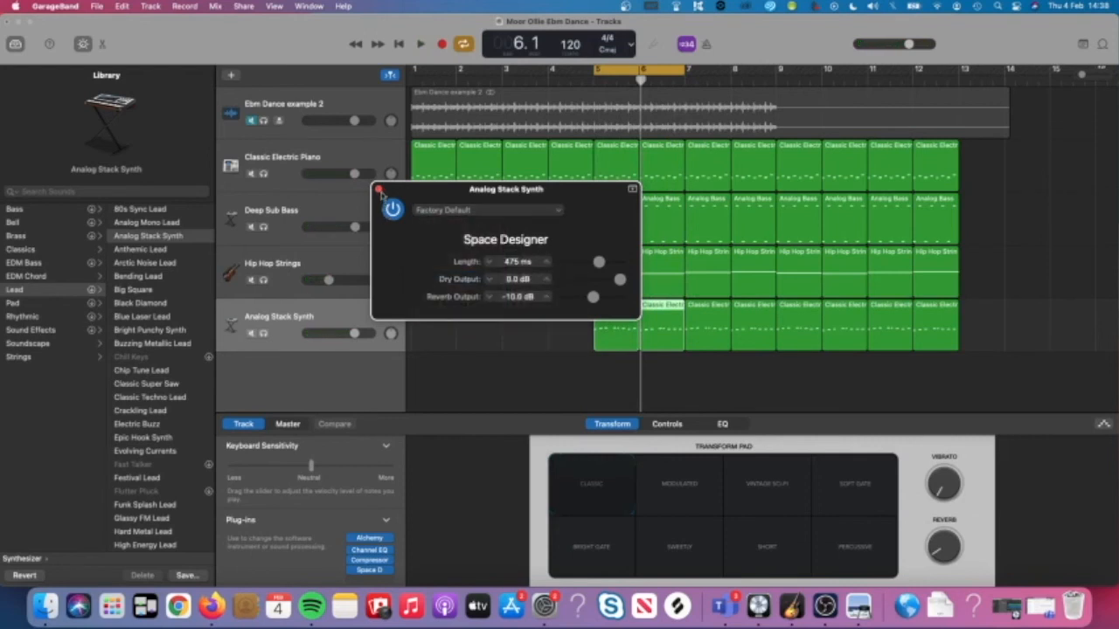
left_click(378, 189)
left_click(369, 570)
Add a Stereo Delay to the Analog Stack Synth and audition it.
mouse_move(391, 522)
mouse_move(384, 420)
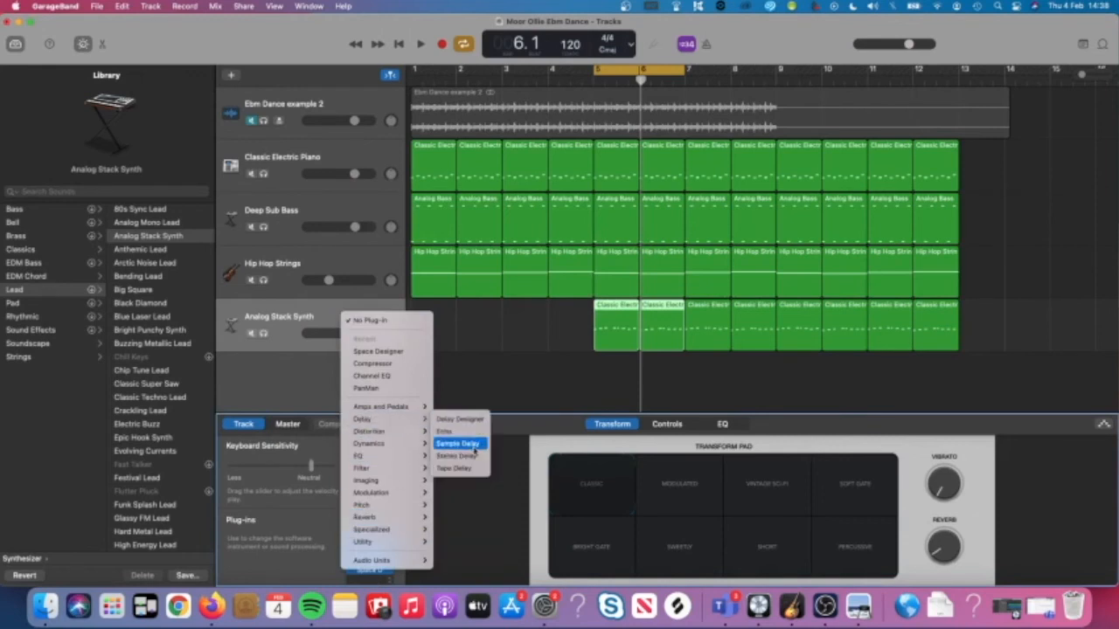
left_click(475, 457)
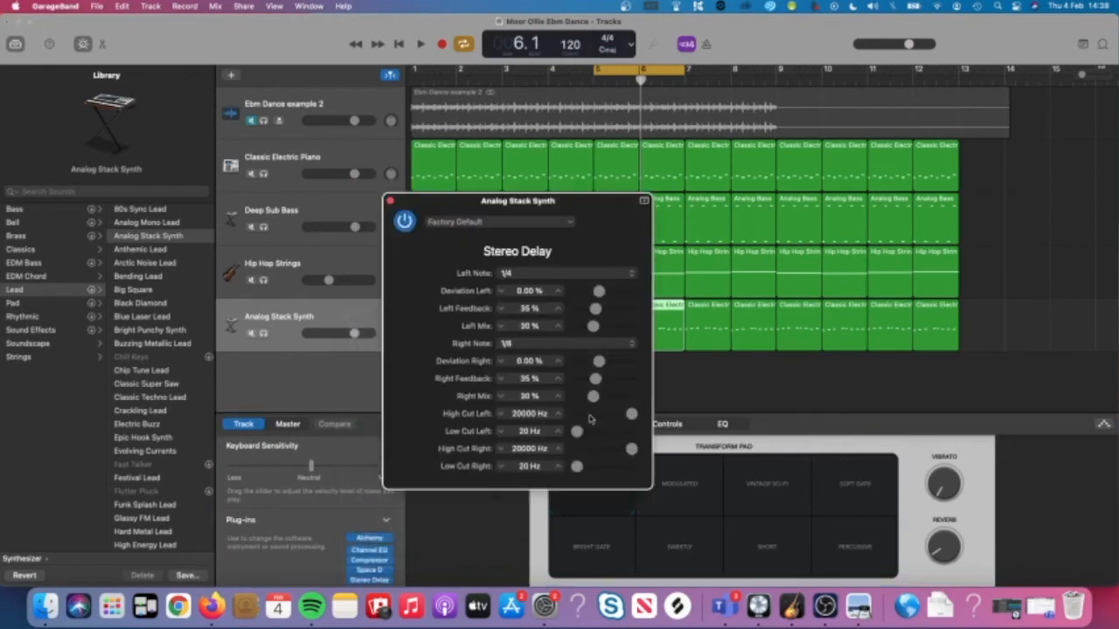
key("space")
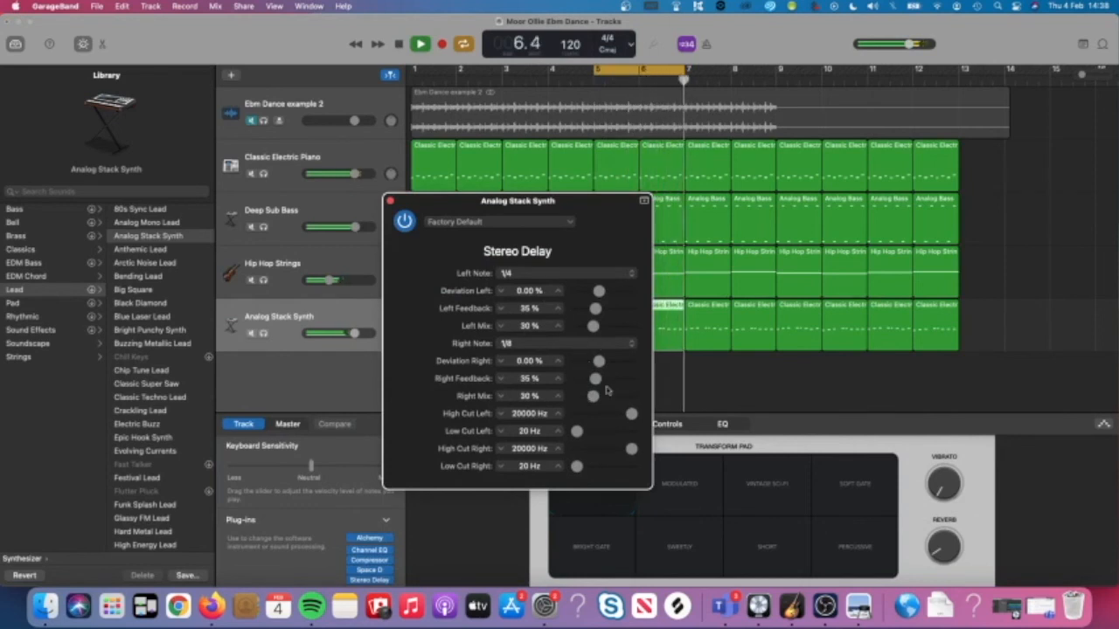
key("space")
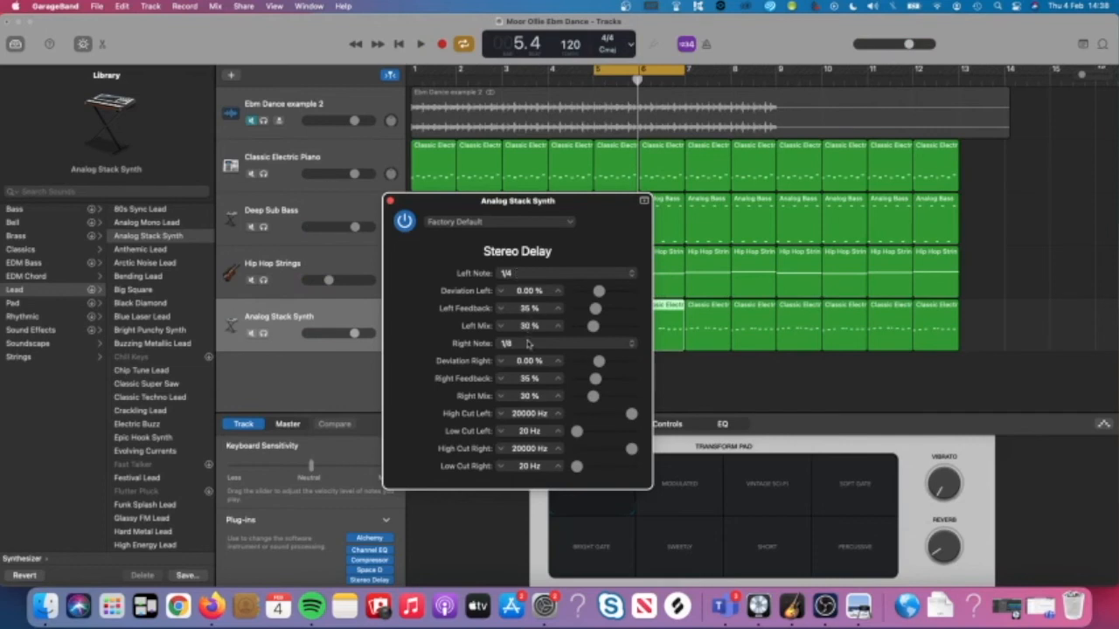
Keep the delay note times at 1/4 left and 1/8 right.
left_click(522, 276)
left_click(522, 276)
left_click(520, 346)
left_click(513, 346)
left_click(517, 346)
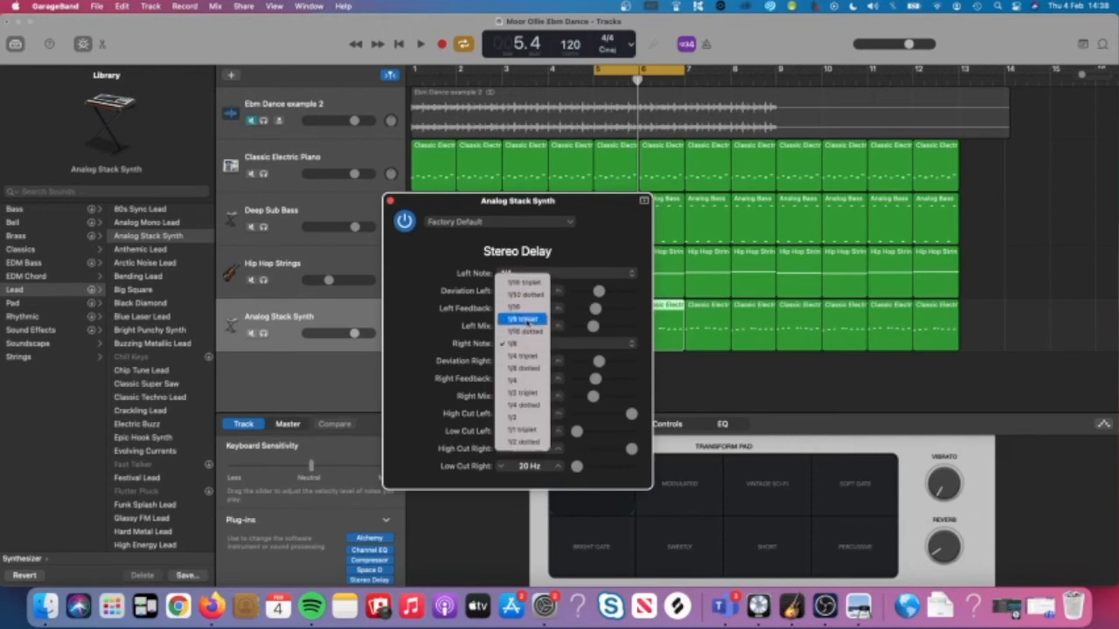
left_click(522, 320)
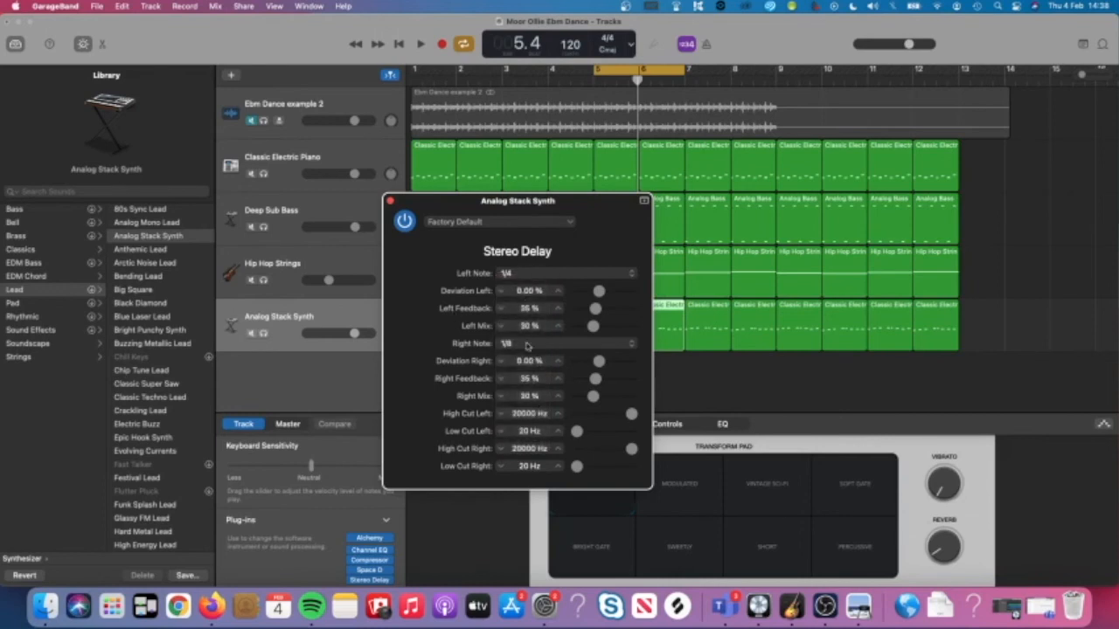
left_click(524, 346)
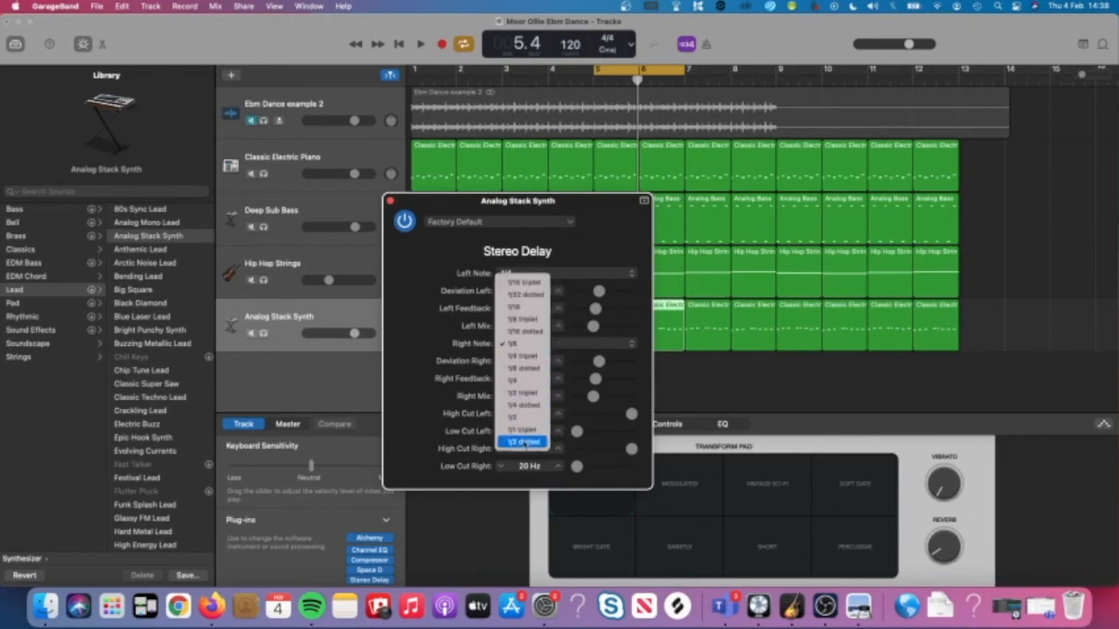
left_click(417, 390)
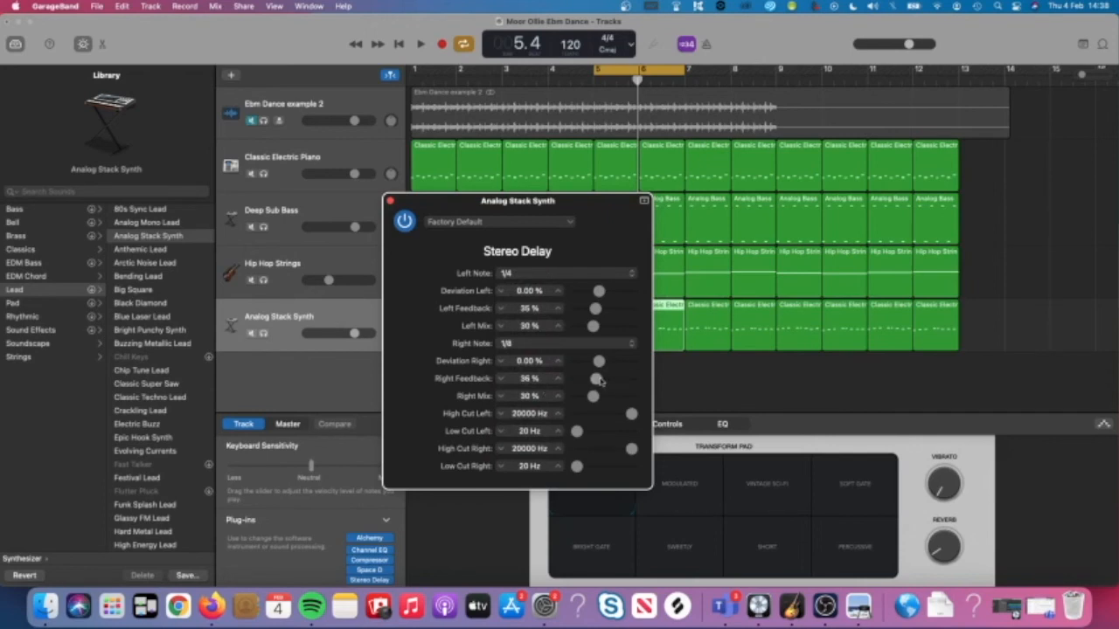
Set left feedback to 14% and right feedback to 23%, close the delay, and play.
left_click_drag(595, 379, 554, 387)
mouse_move(598, 310)
left_mouse_down()
mouse_move(535, 311)
mouse_move(612, 309)
left_mouse_up()
mouse_move(575, 381)
left_mouse_down()
mouse_move(619, 381)
mouse_move(576, 381)
left_mouse_up()
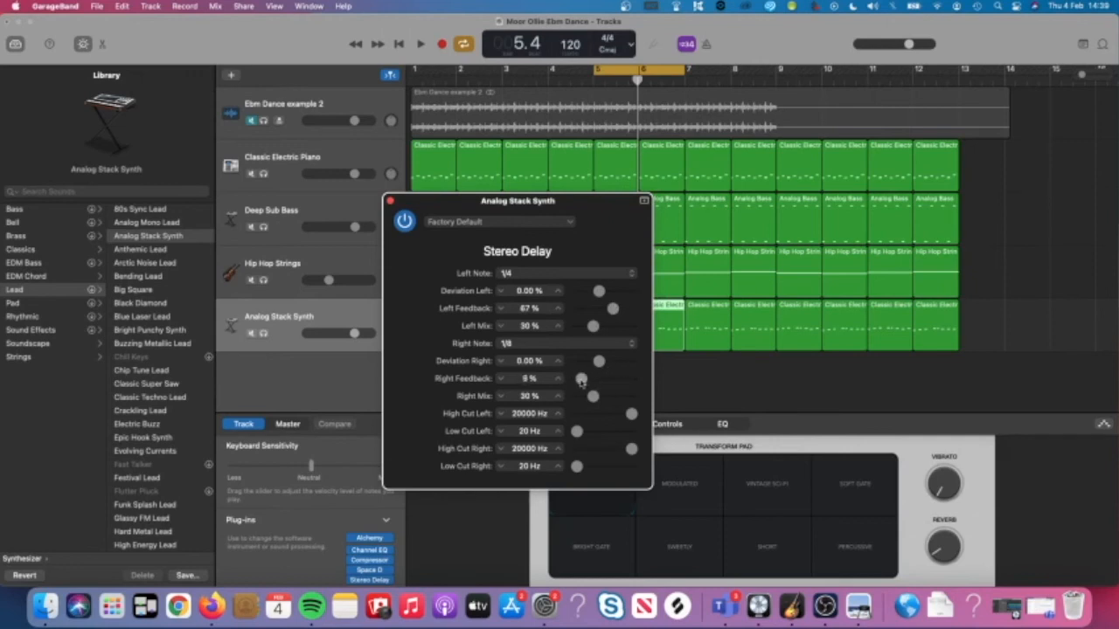
left_click_drag(612, 308, 586, 309)
left_click_drag(578, 385, 591, 385)
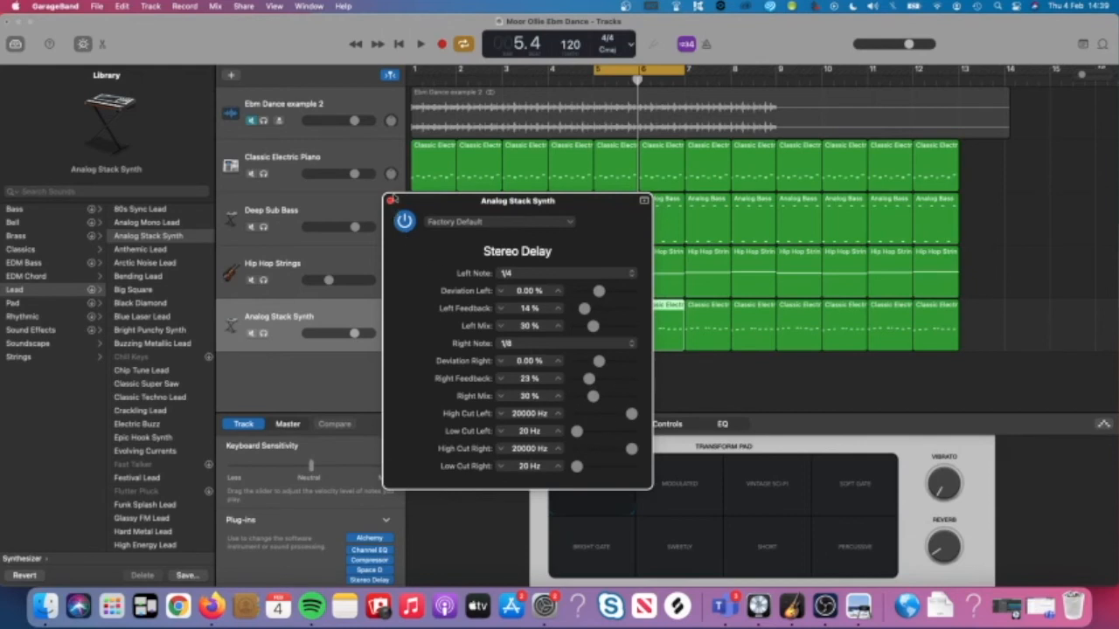
left_click(391, 203)
key("space")
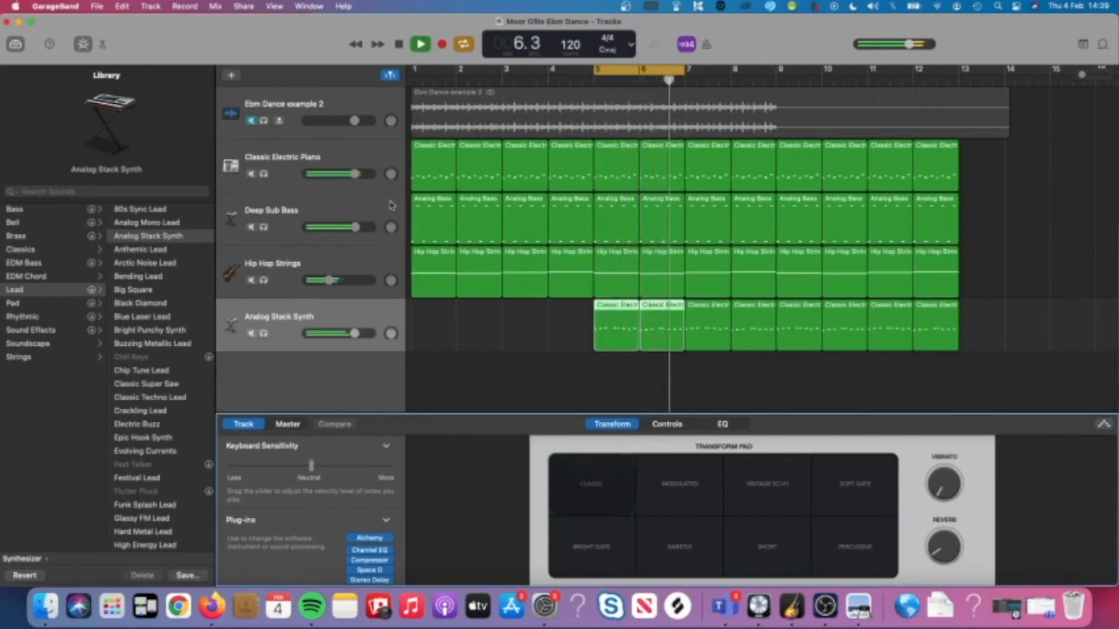
Stop playback and scroll the instructions PDF to the Extension 3 claps and Extension 4 fill.
key("space")
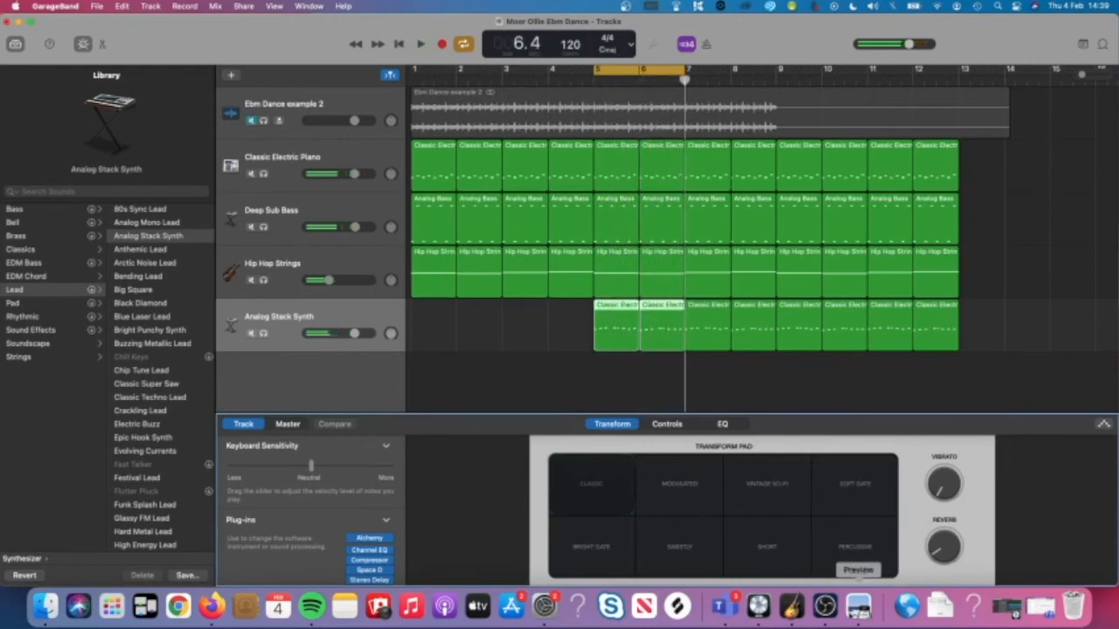
left_click(858, 605)
scroll(743, 210, "down", 5)
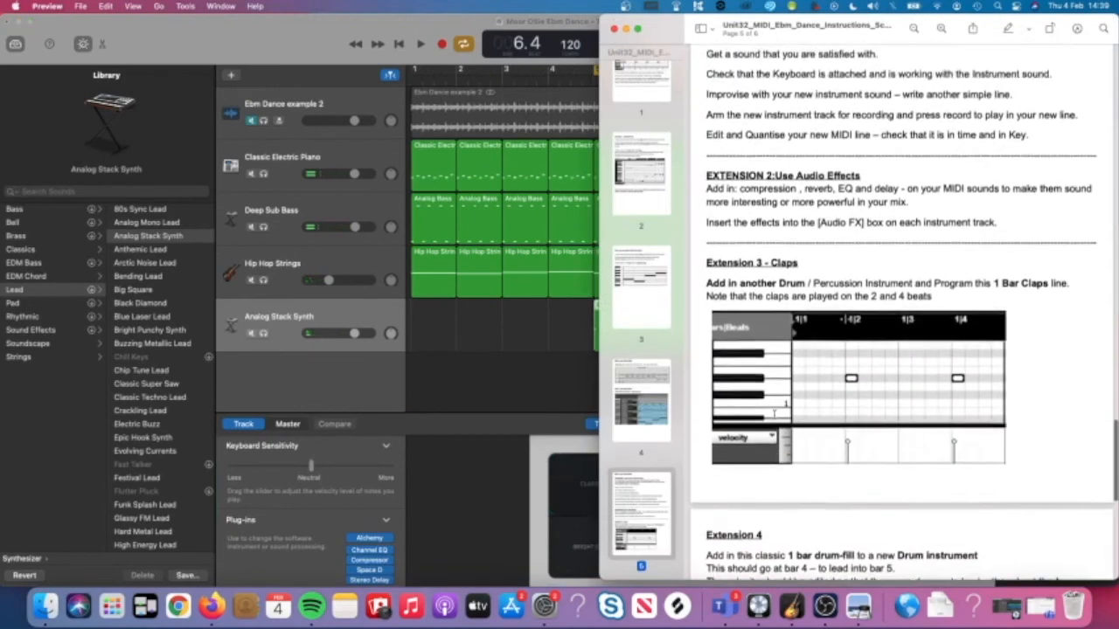
scroll(744, 210, "down", 3)
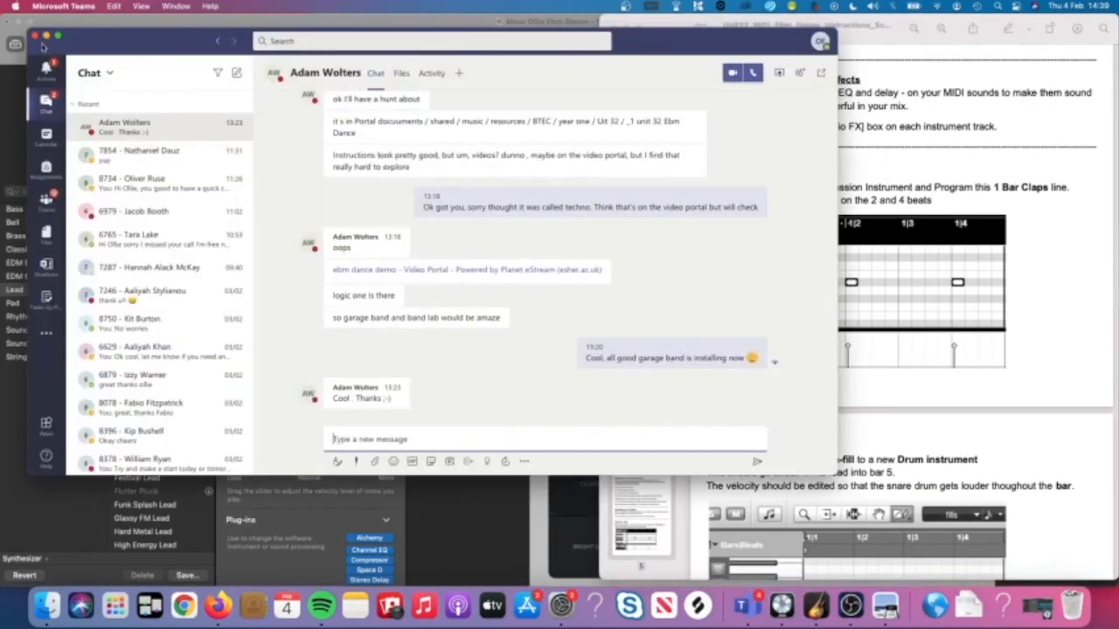
Minimize the Teams chat window and return to the GarageBand project.
left_click(46, 36)
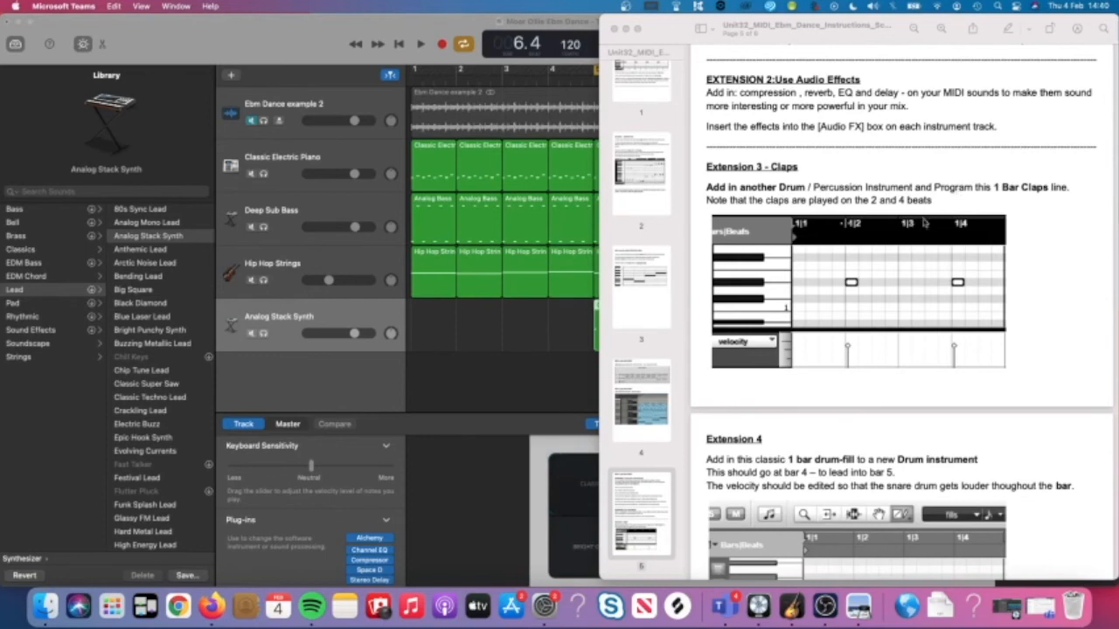
left_click(549, 354)
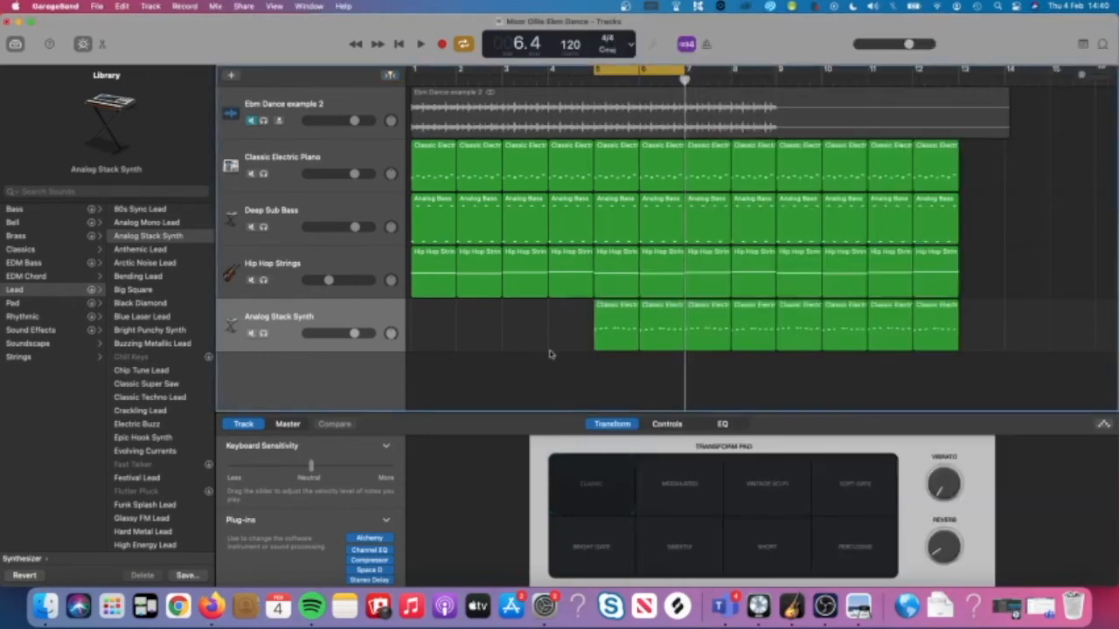
Set the cycle range to bars 5–7 and play the loop.
left_click_drag(638, 68, 456, 69)
key("space")
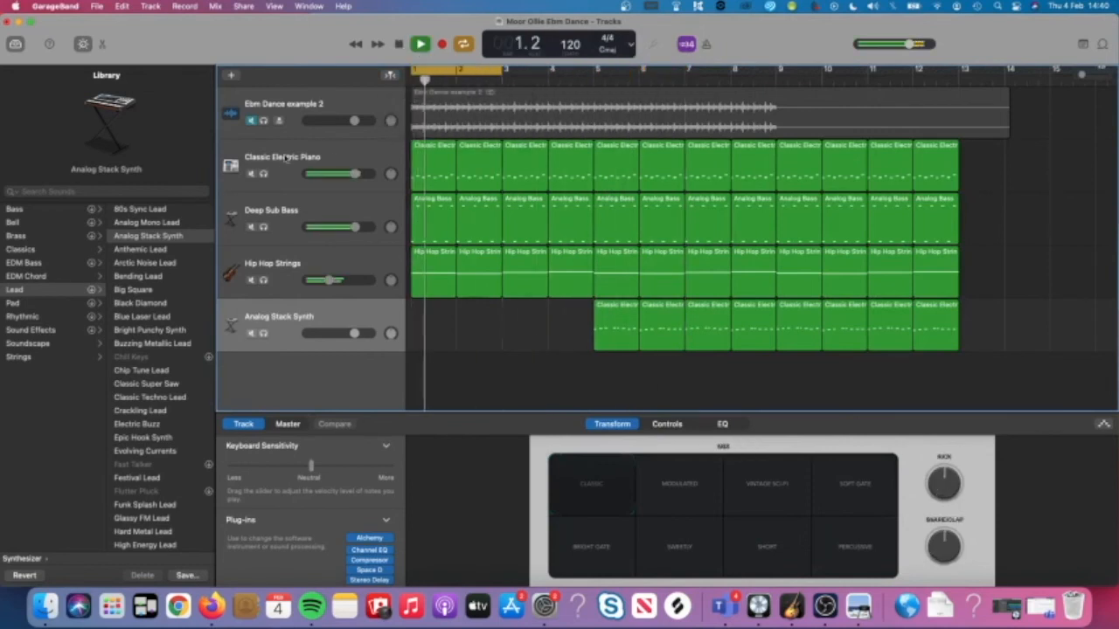
left_click(287, 157)
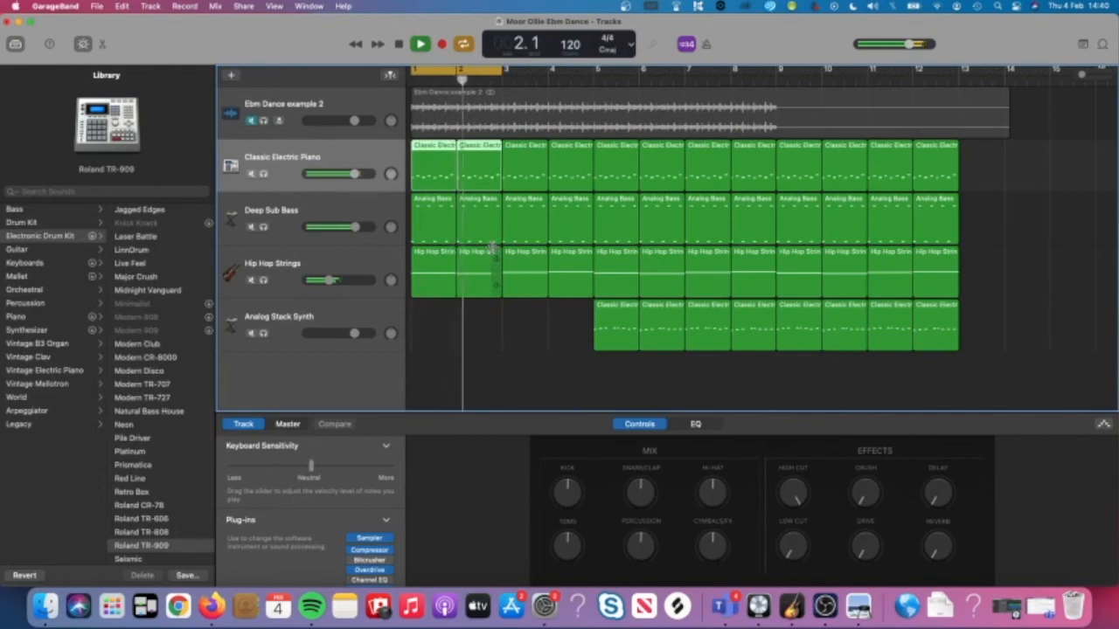
key("space")
key("c")
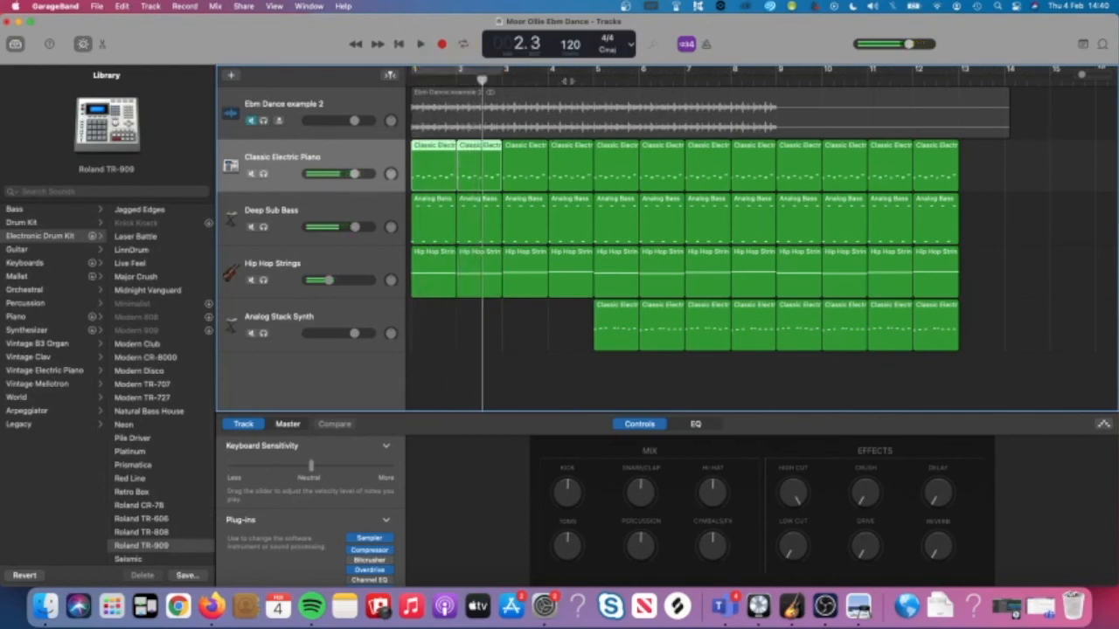
left_click_drag(603, 72, 683, 71)
key("space")
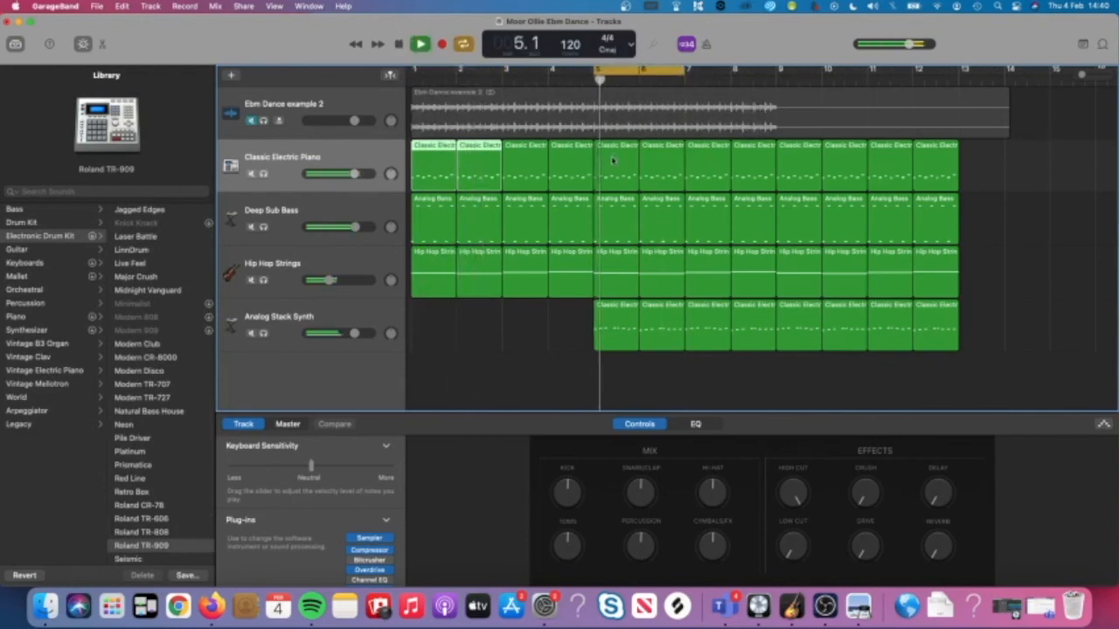
Open the Classic Electric Piano regions at bars 5–6 in the note editor.
key("space")
left_click(613, 160)
left_click(660, 161, "shift")
key("e")
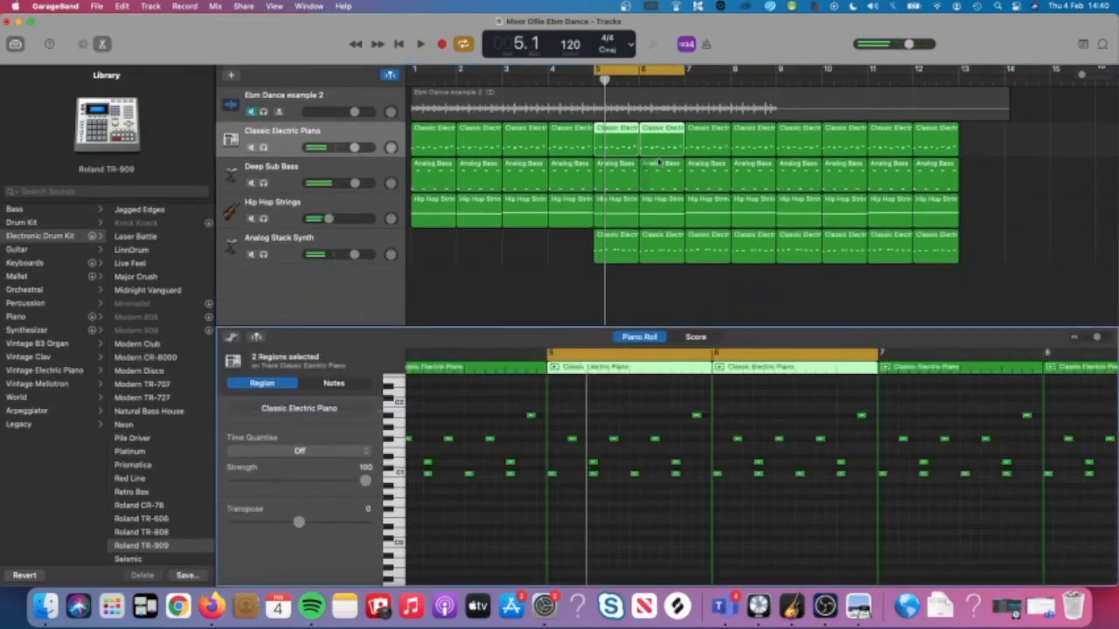
Raise the bar-5 piano note a semitone to E1, placing it at beat 5.4.
left_click_drag(592, 460, 593, 456)
key("space")
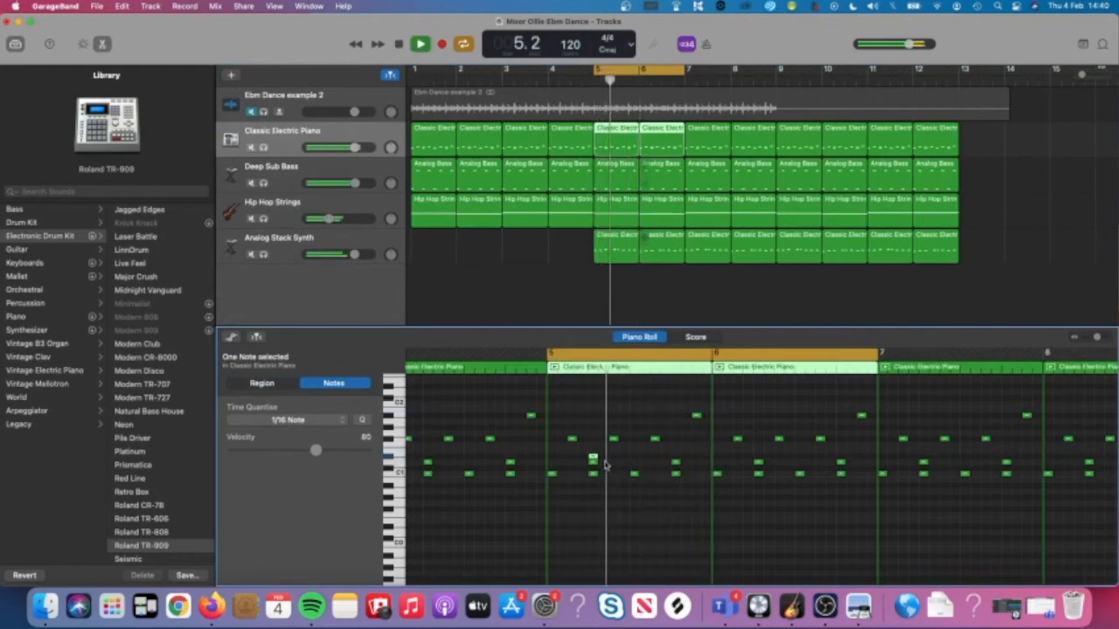
left_click(859, 606)
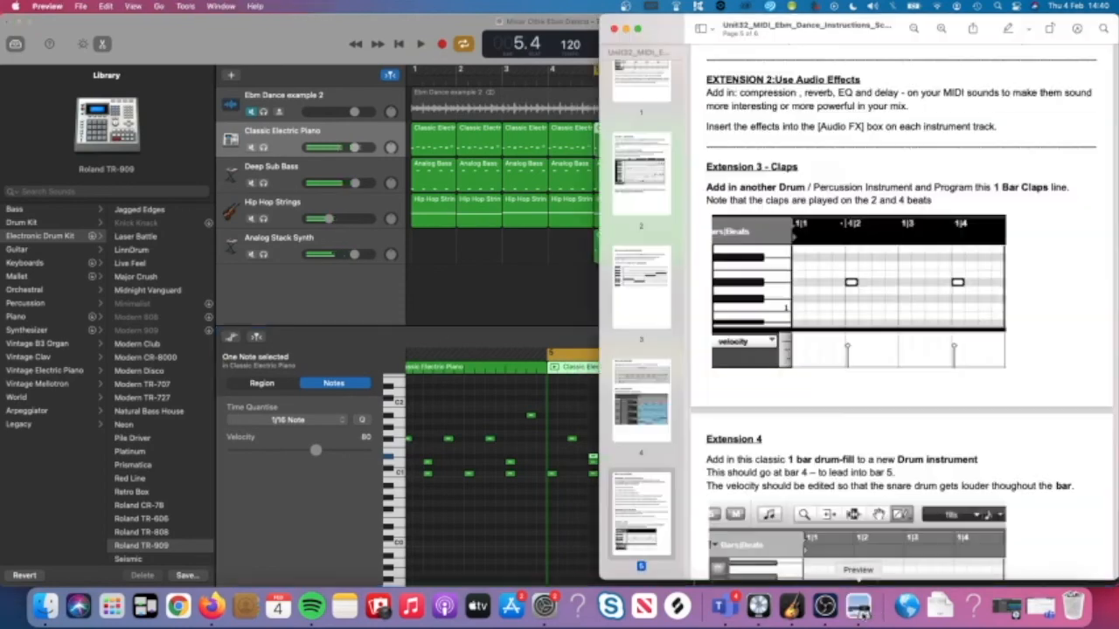
left_click(548, 522)
left_click(592, 459)
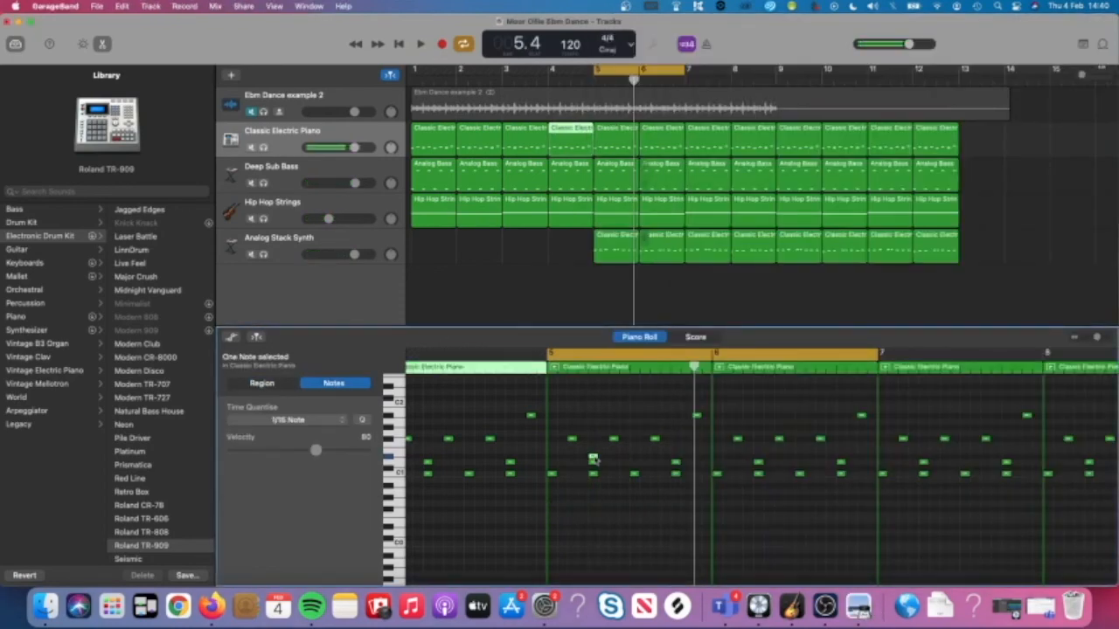
left_click_drag(592, 459, 676, 456)
Scroll through the following bars, selecting piano notes along the way.
scroll(839, 461, "right", 3)
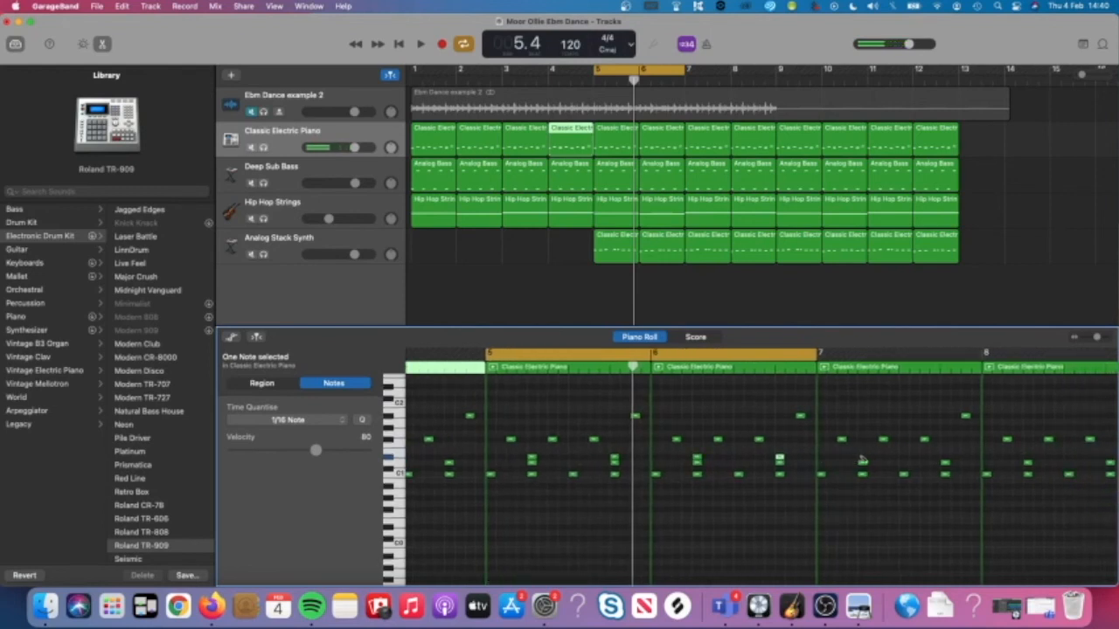
scroll(943, 461, "right", 5)
scroll(944, 461, "right", 8)
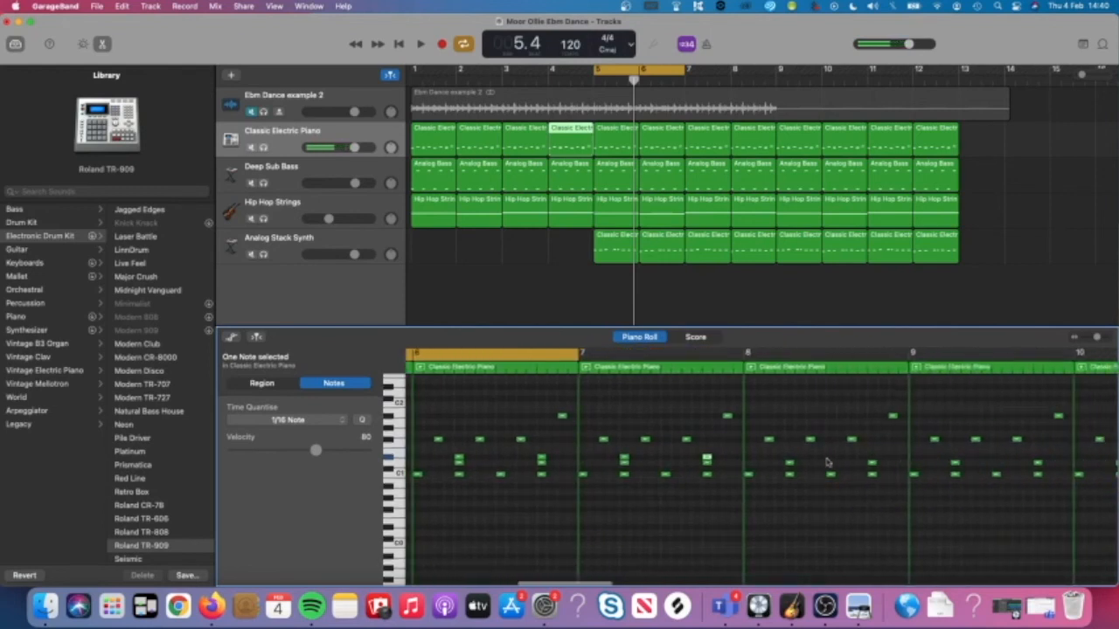
left_click(874, 461)
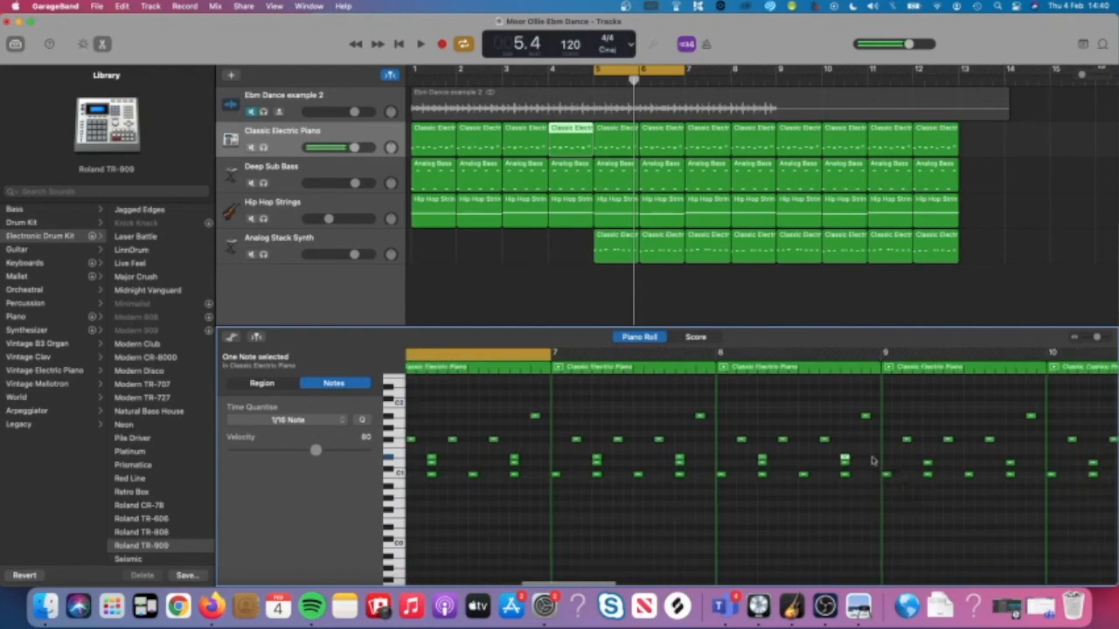
scroll(839, 460, "right", 8)
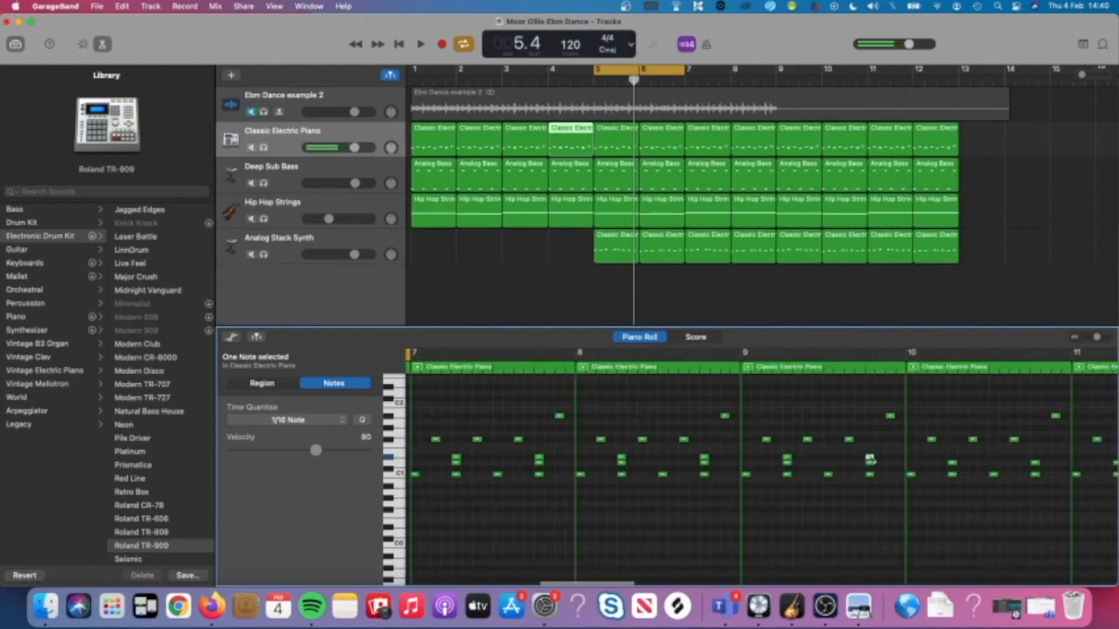
scroll(868, 460, "right", 7)
left_click(821, 458)
left_click(903, 458)
Step through the remaining notes to bar 12, play the piano part, then show the instructions.
scroll(874, 463, "right", 14)
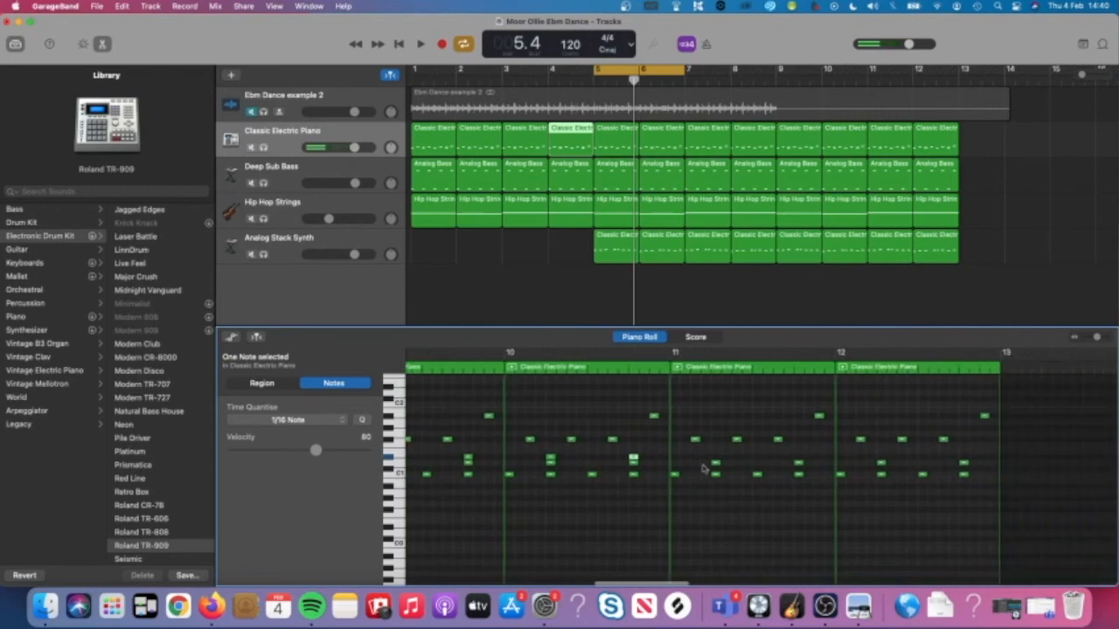
left_click(798, 458)
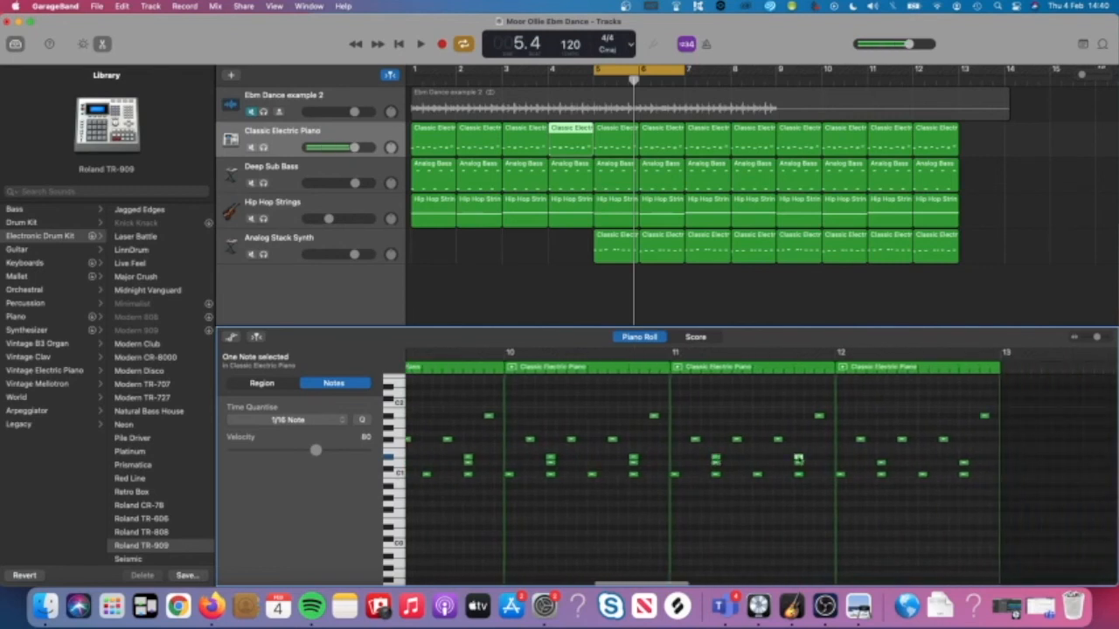
left_click(881, 459)
left_click(963, 459)
key("space")
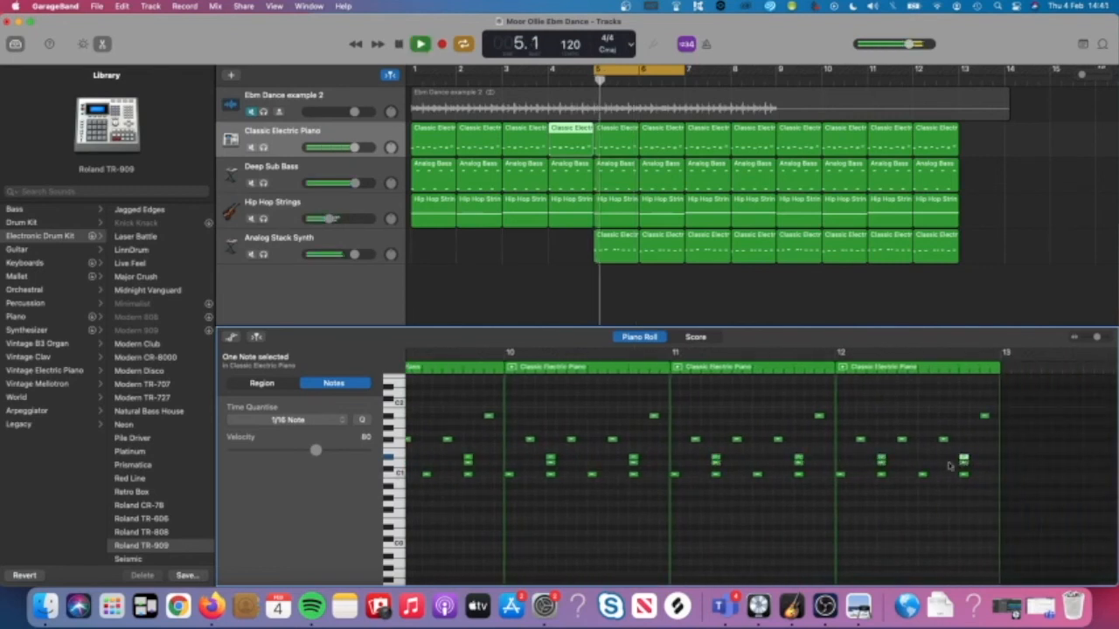
left_click(626, 506)
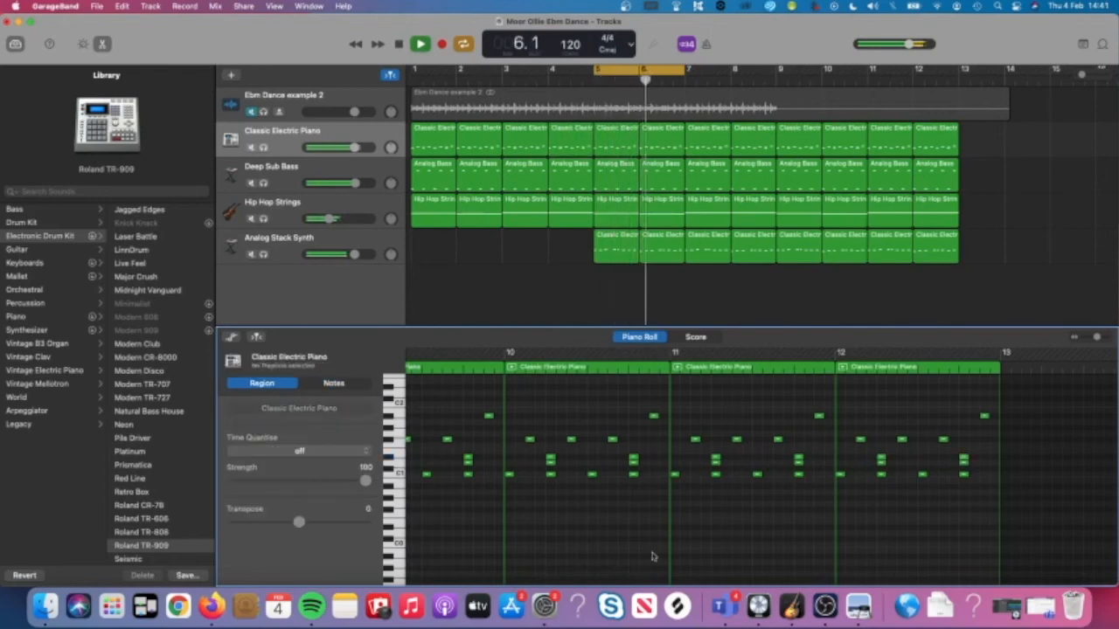
left_click(858, 606)
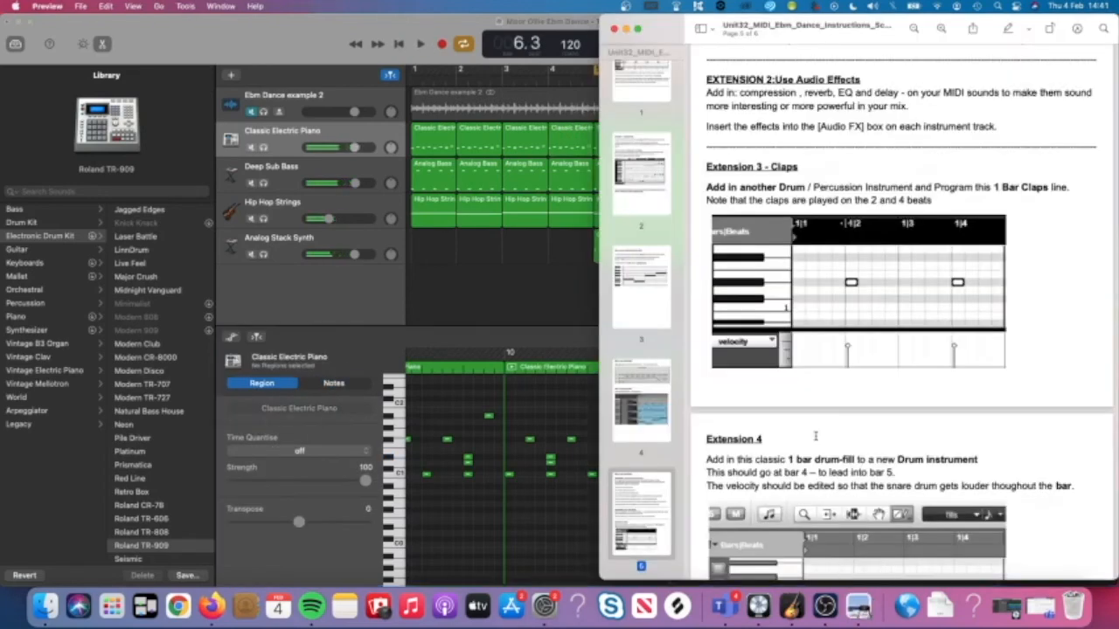
Scroll the PDF to Extension 4 and Finishing, then loop only bar 4 in GarageBand.
scroll(817, 435, "down", 2)
scroll(816, 437, "down", 3)
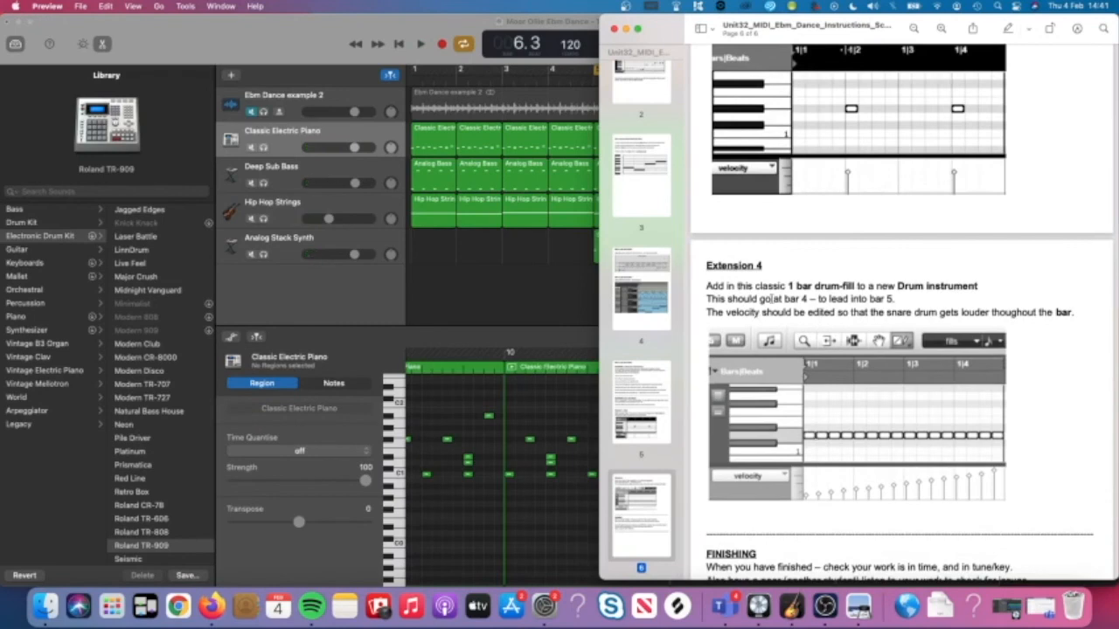
scroll(748, 281, "down", 2)
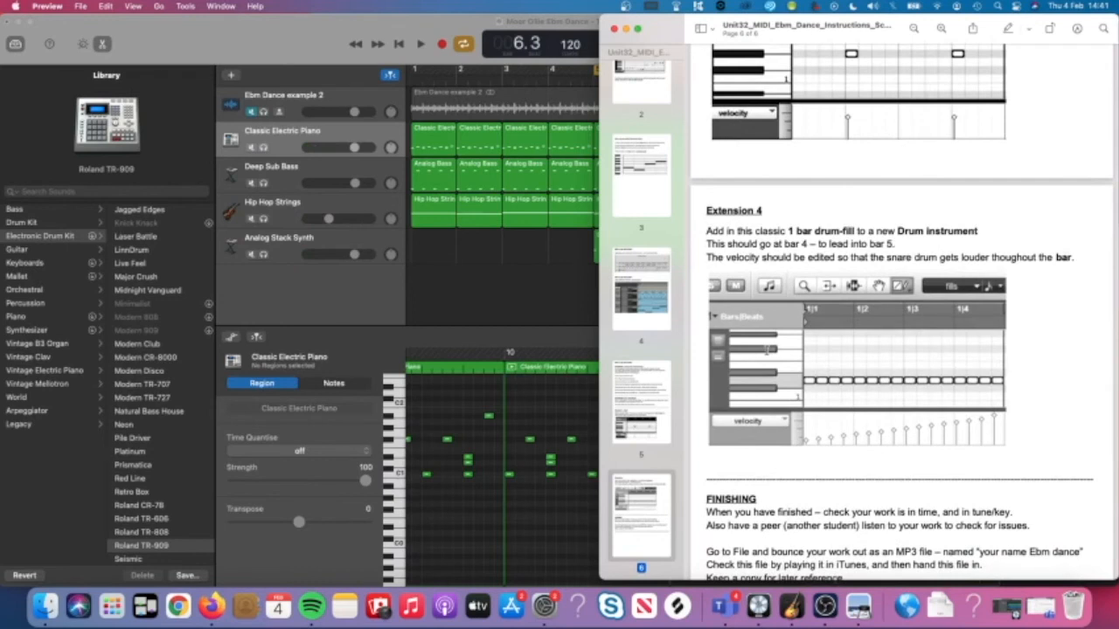
left_click(516, 268)
left_click_drag(551, 76, 584, 78)
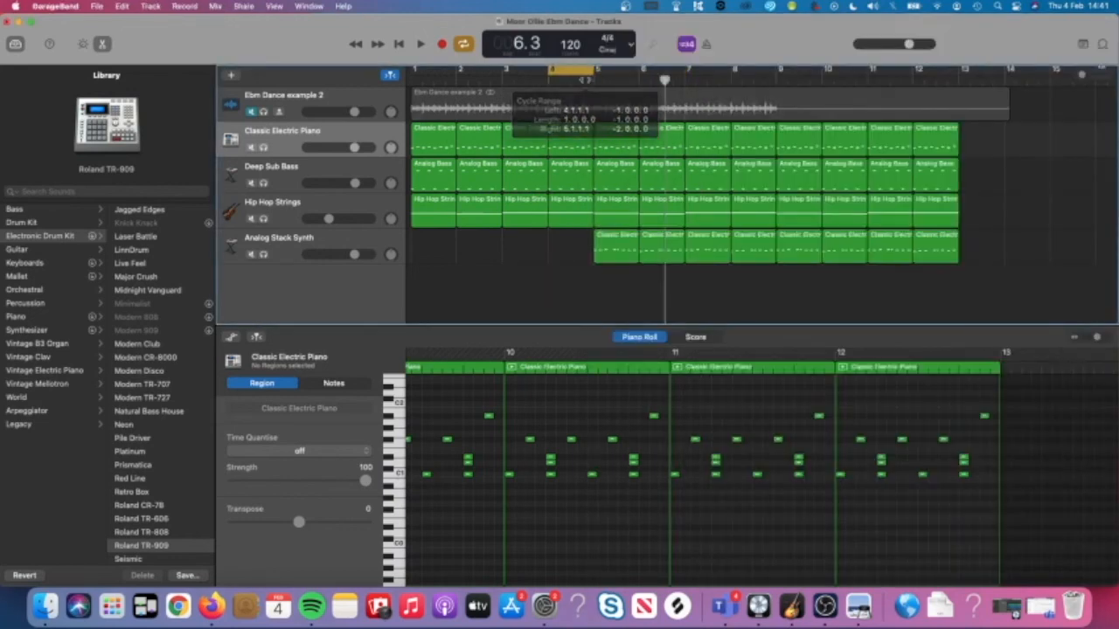
Add a new Software Instrument track loaded with the Roland TR-909 kit.
left_click(313, 140)
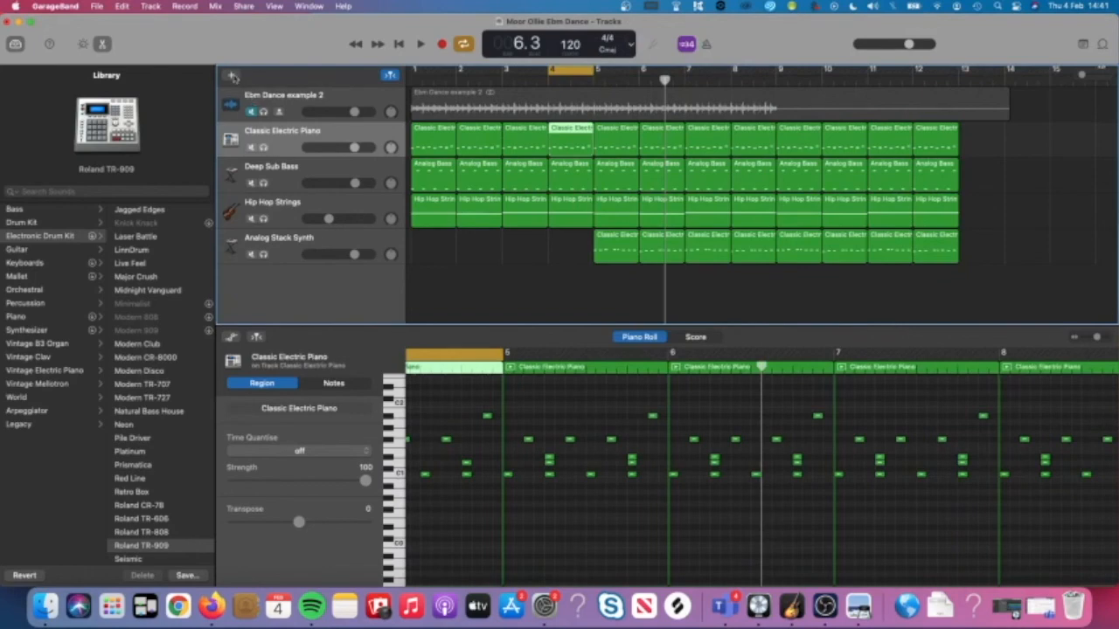
left_click(232, 77)
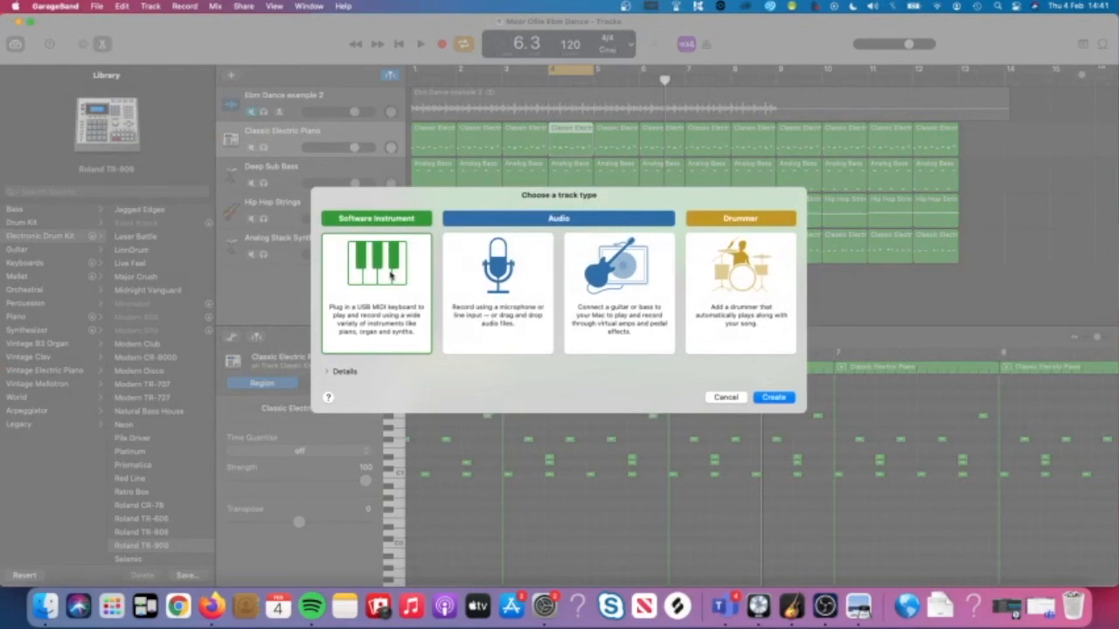
double_click(390, 276)
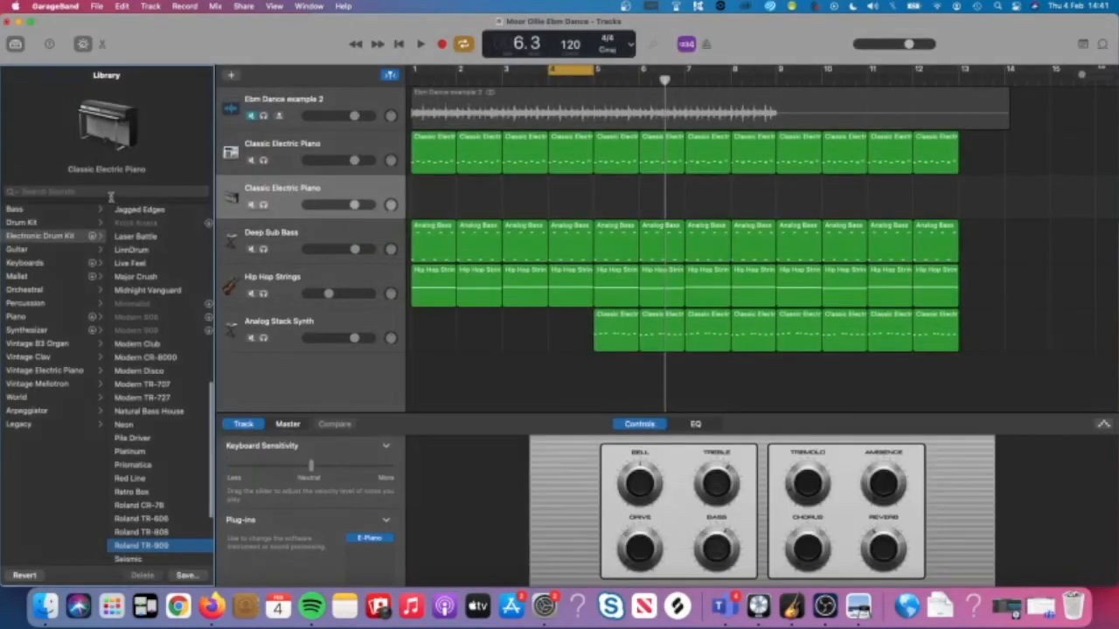
left_click(105, 192)
type("909")
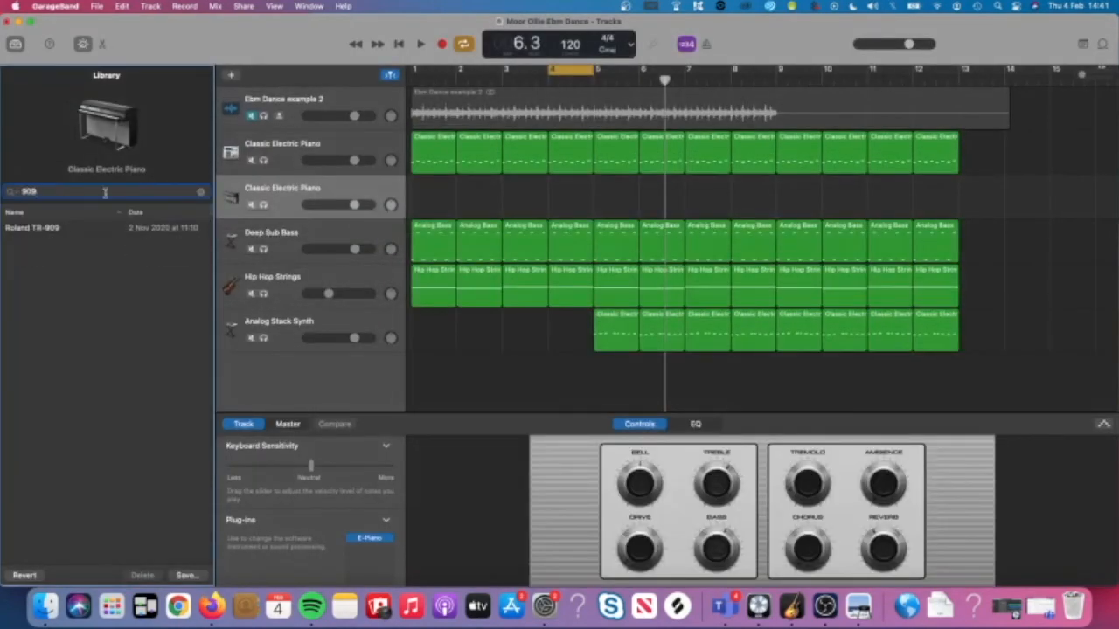
left_click(64, 229)
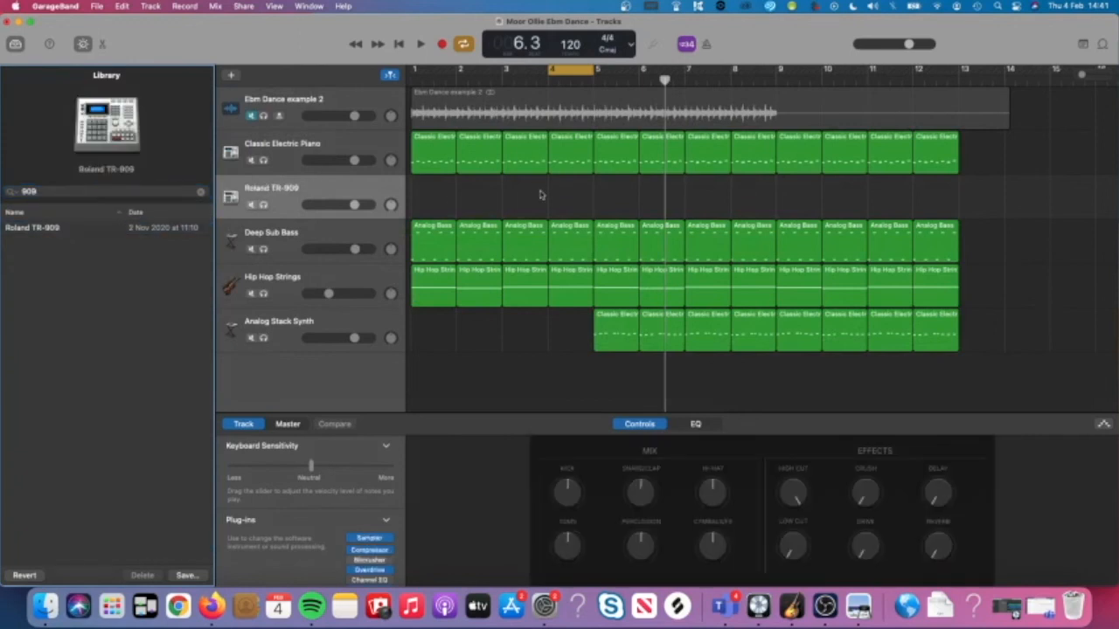
Create an empty one-bar MIDI region at bar 4 on the TR-909 track and open it.
key("super+Right")
key("super+Right")
scroll(501, 197, "left", 2)
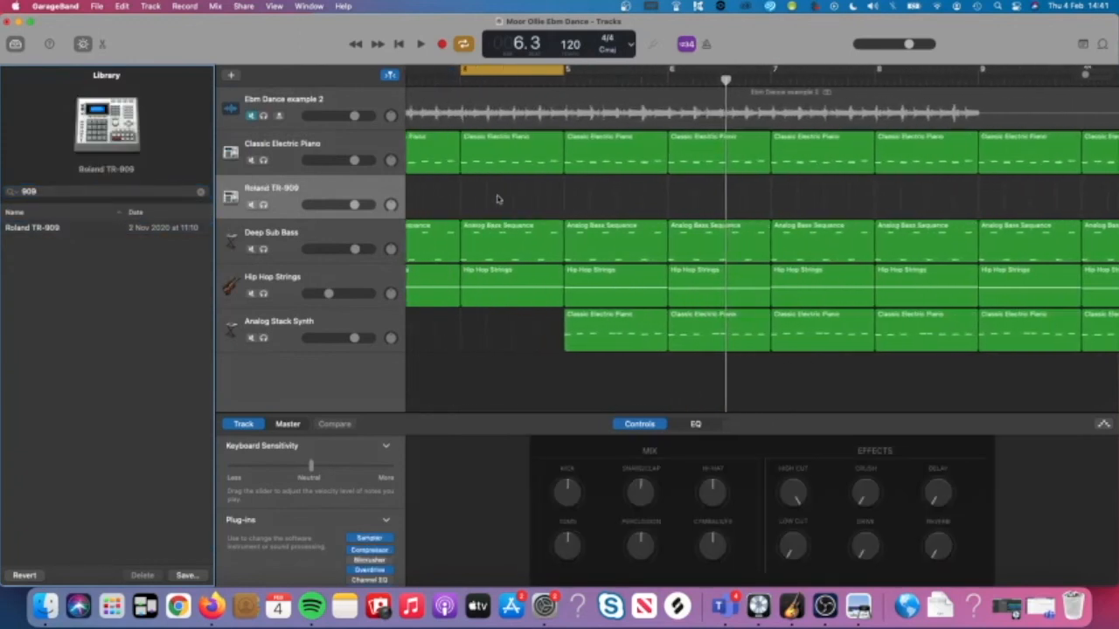
right_click(477, 198)
left_click(489, 194)
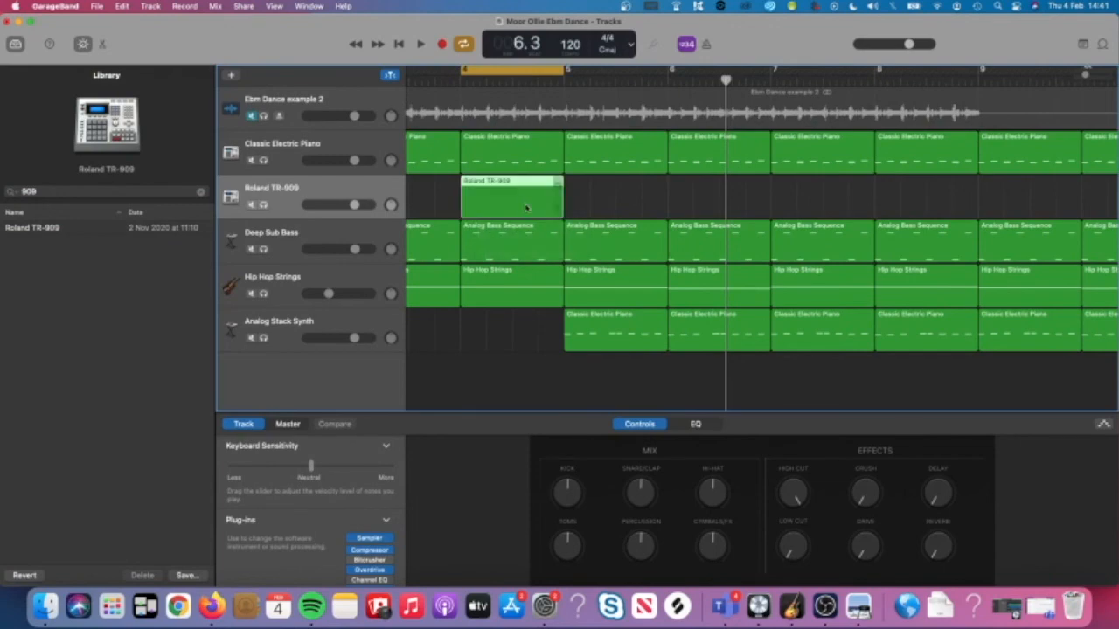
double_click(526, 207)
key("space")
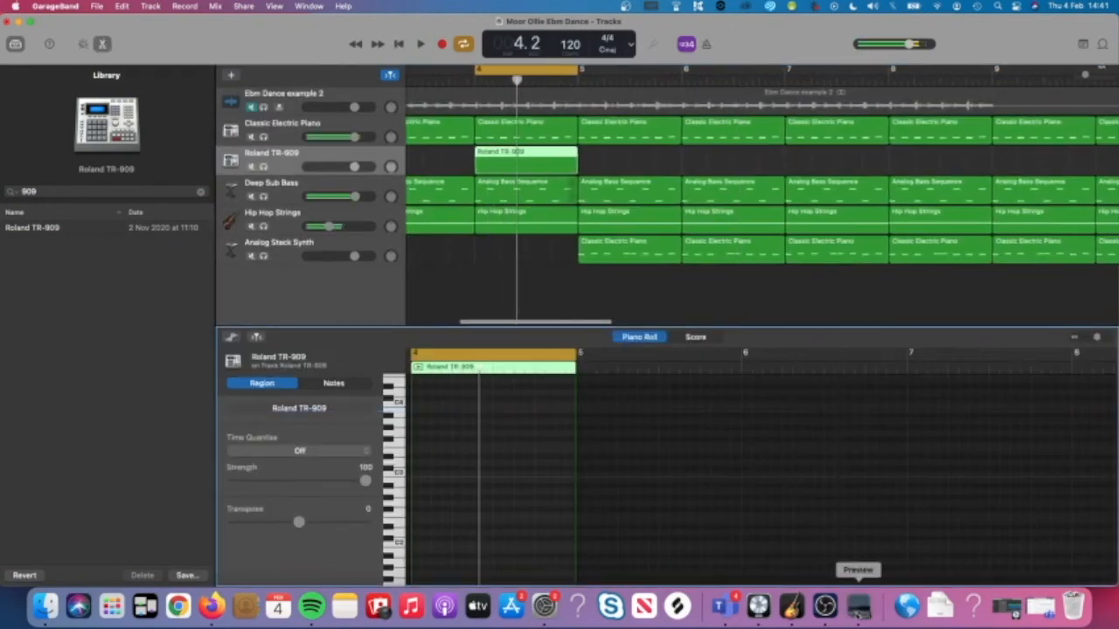
Check the assignment instructions in Preview, then return to the GarageBand project.
left_click(859, 606)
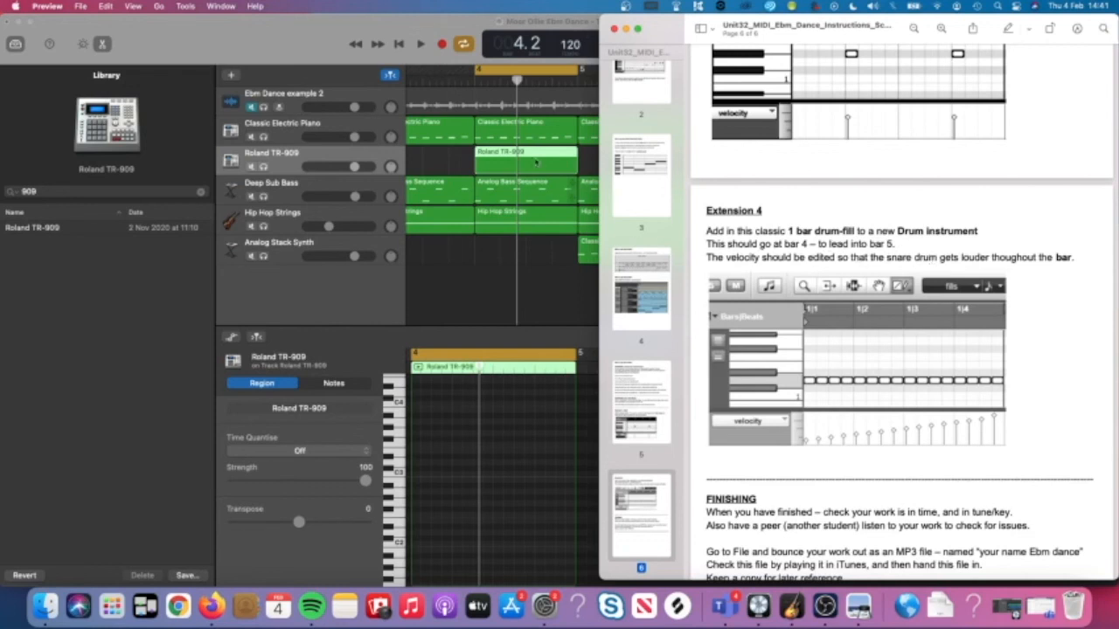
left_click(535, 162)
scroll(489, 527, "down", 3)
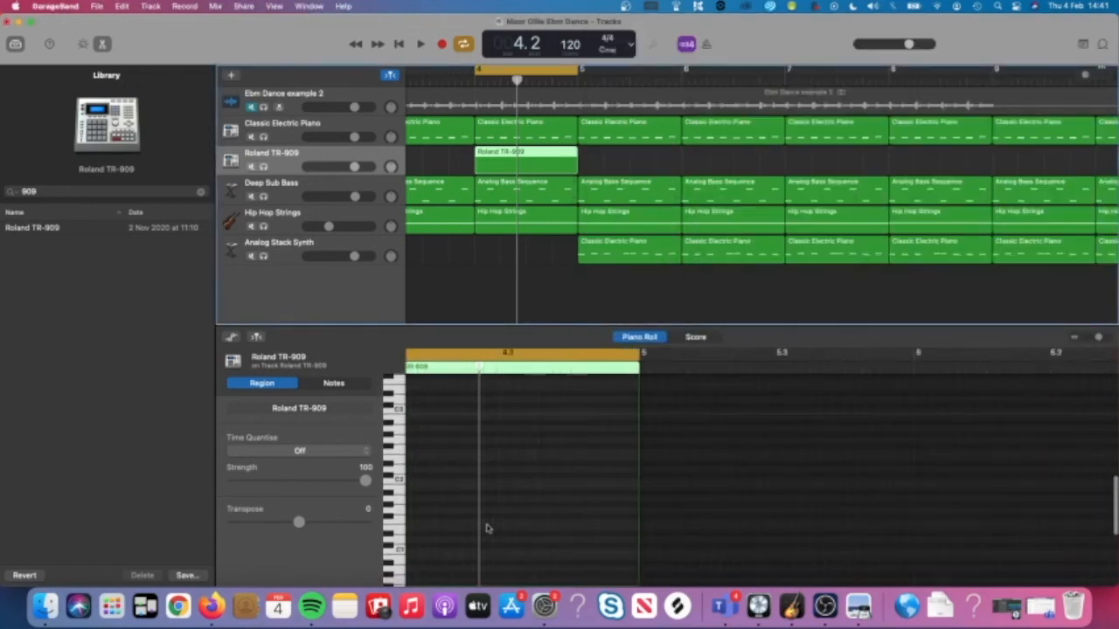
scroll(487, 528, "up", 5)
Place sixteen 1/16 notes on C1 across bar 4 in the Piano Roll.
left_click(494, 541, "super")
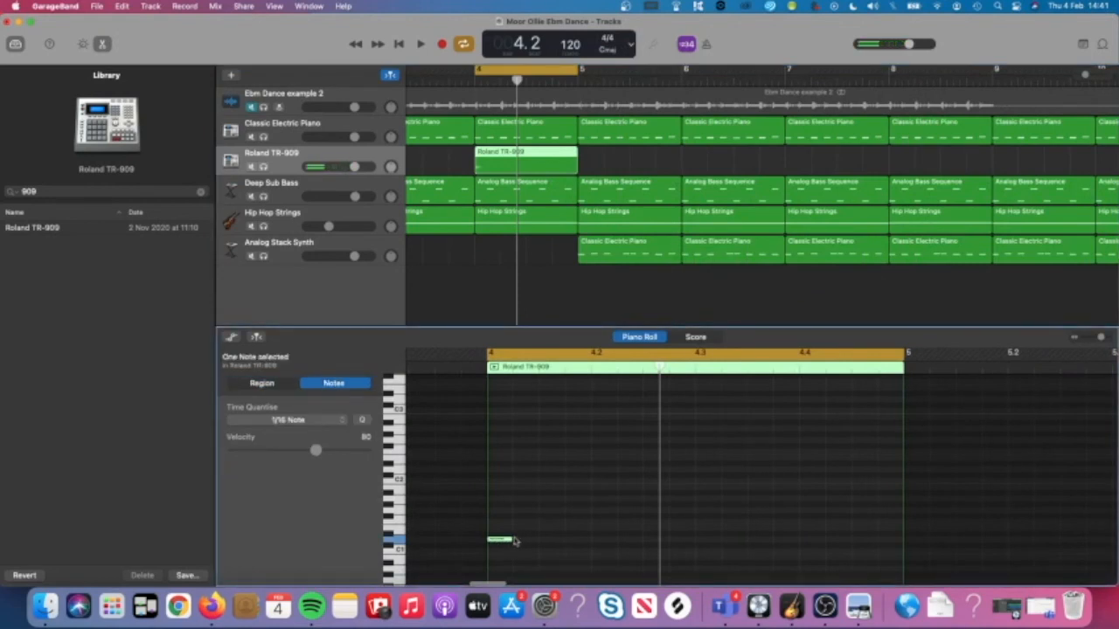
left_click(520, 540, "super")
left_click(547, 540, "super")
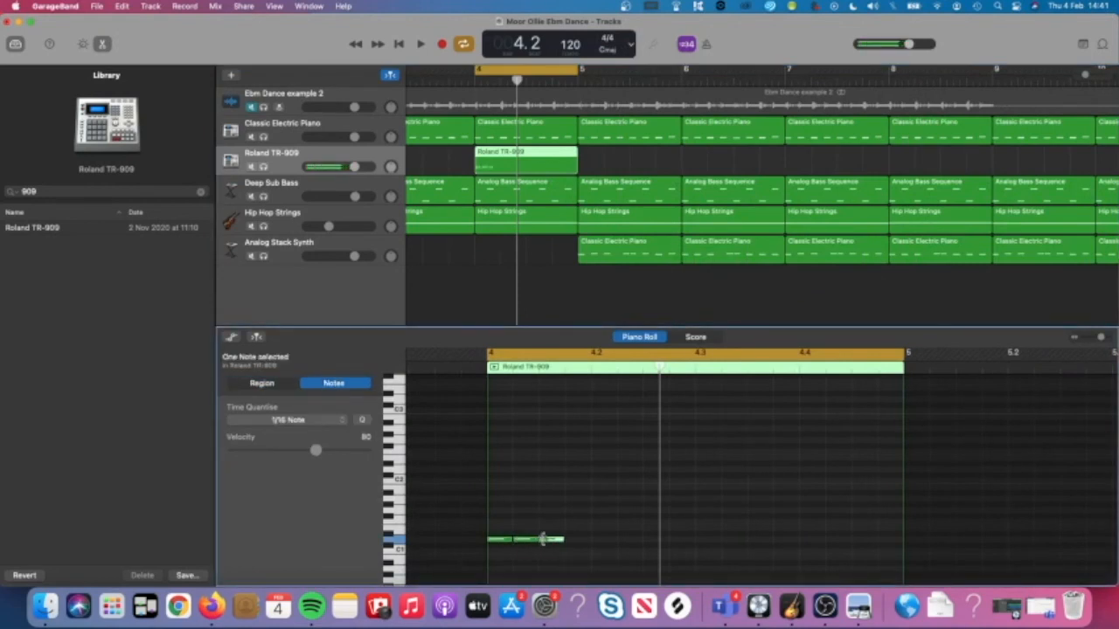
left_click(572, 540, "super")
left_click(598, 540, "super")
left_click(624, 540, "super")
left_click(650, 540, "super")
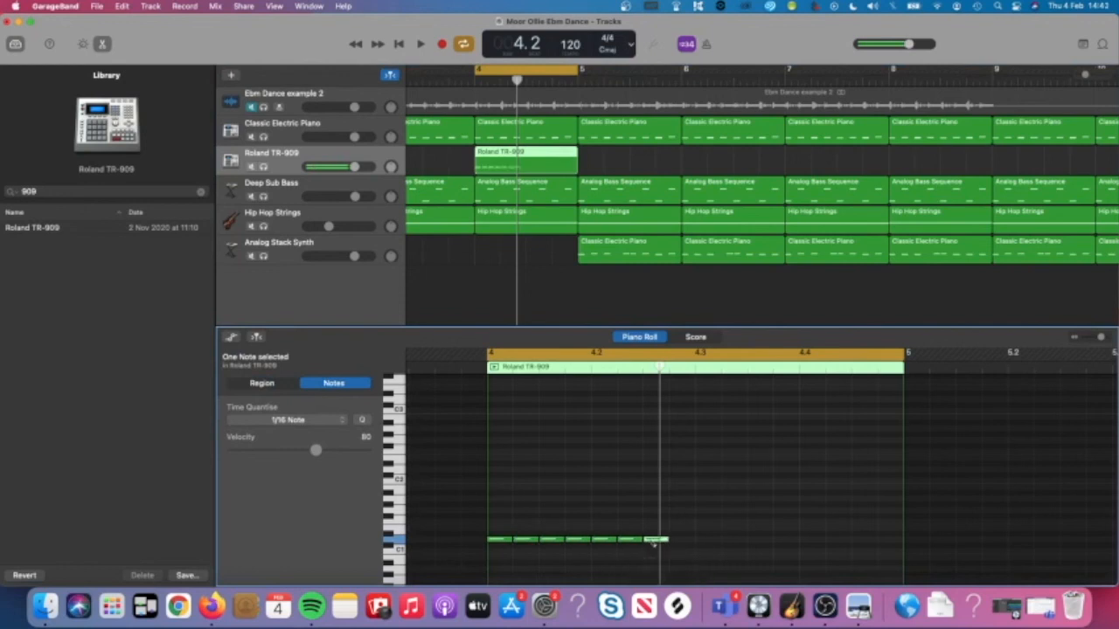
left_click(676, 540, "super")
left_click(704, 540, "super")
left_click(729, 541, "super")
left_click(754, 540, "super")
left_click(780, 540, "super")
left_click(806, 540, "super")
left_click(831, 540, "super")
left_click(858, 540, "super")
left_click(883, 540, "super")
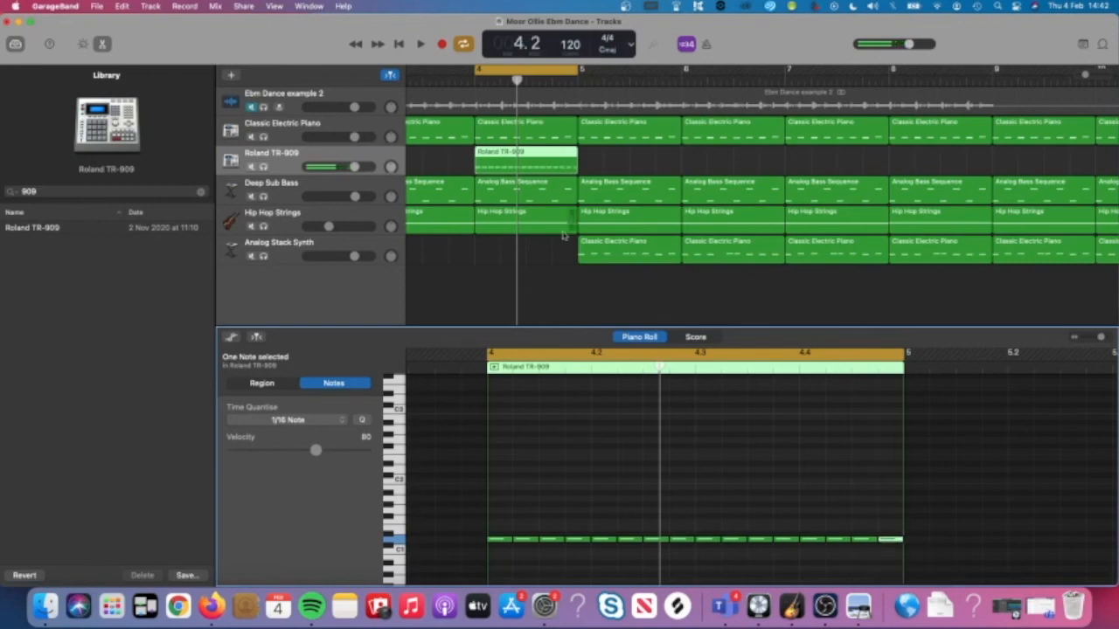
Switch off cycle looping and play the fill from bar 3 to hear it.
left_click(486, 70)
scroll(486, 71, "left", 2)
left_click(420, 78)
key("space")
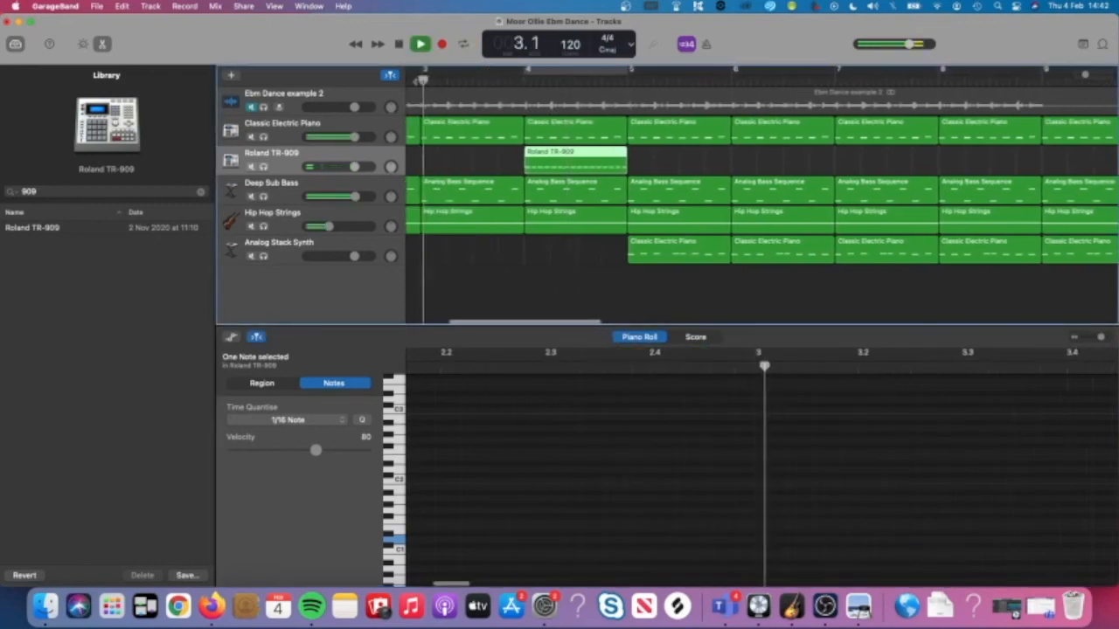
left_click(501, 171)
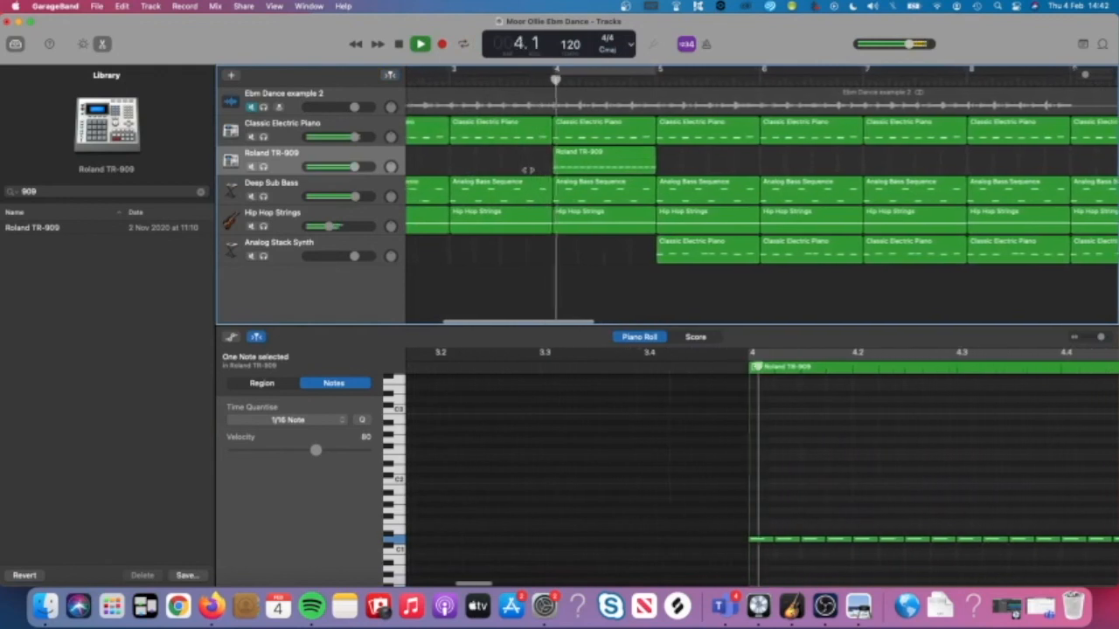
scroll(638, 173, "right", 2)
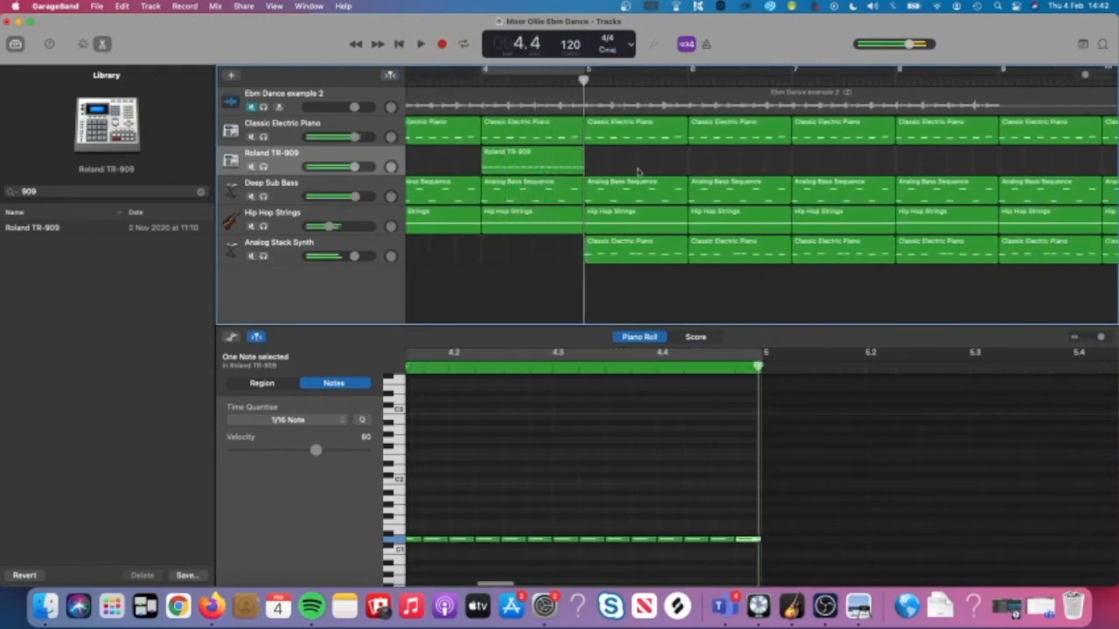
key("space")
Reselect the TR-909 region, turn cycle looping back on, and select the row of fill notes.
scroll(637, 172, "left", 1)
left_click(588, 164)
key("u")
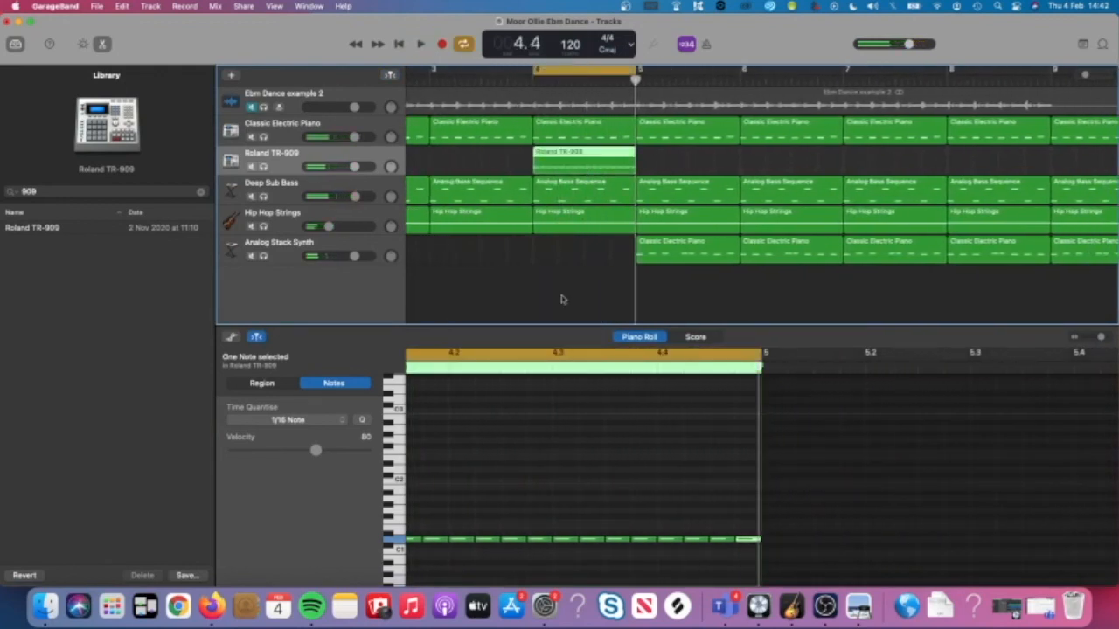
scroll(559, 297, "left", 2)
scroll(562, 409, "left", 2)
scroll(562, 408, "down", 3)
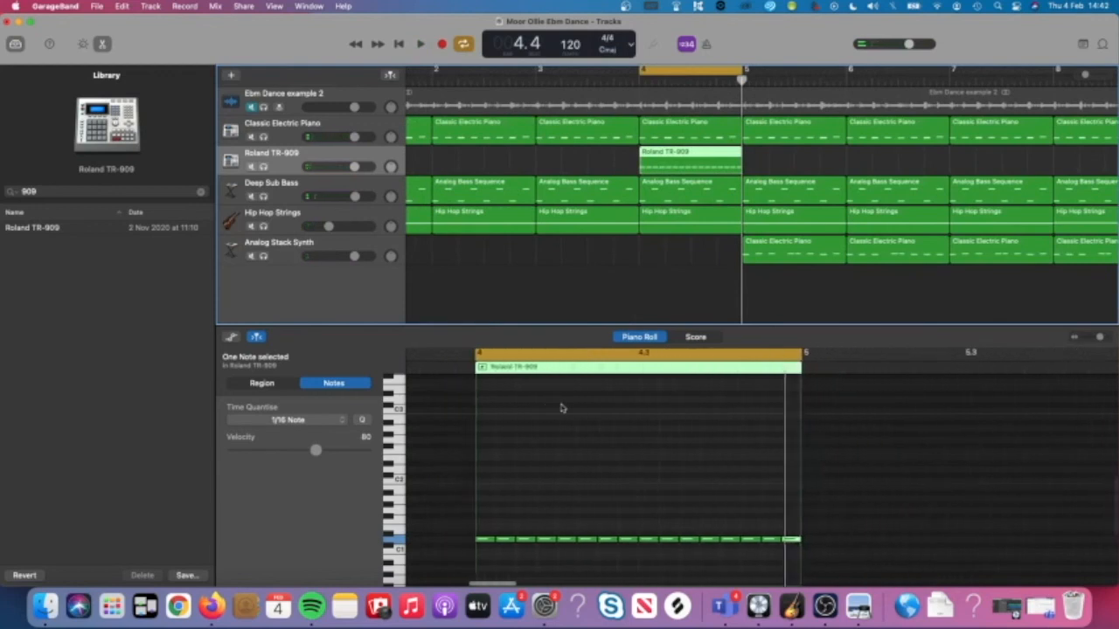
left_click_drag(762, 494, 457, 550)
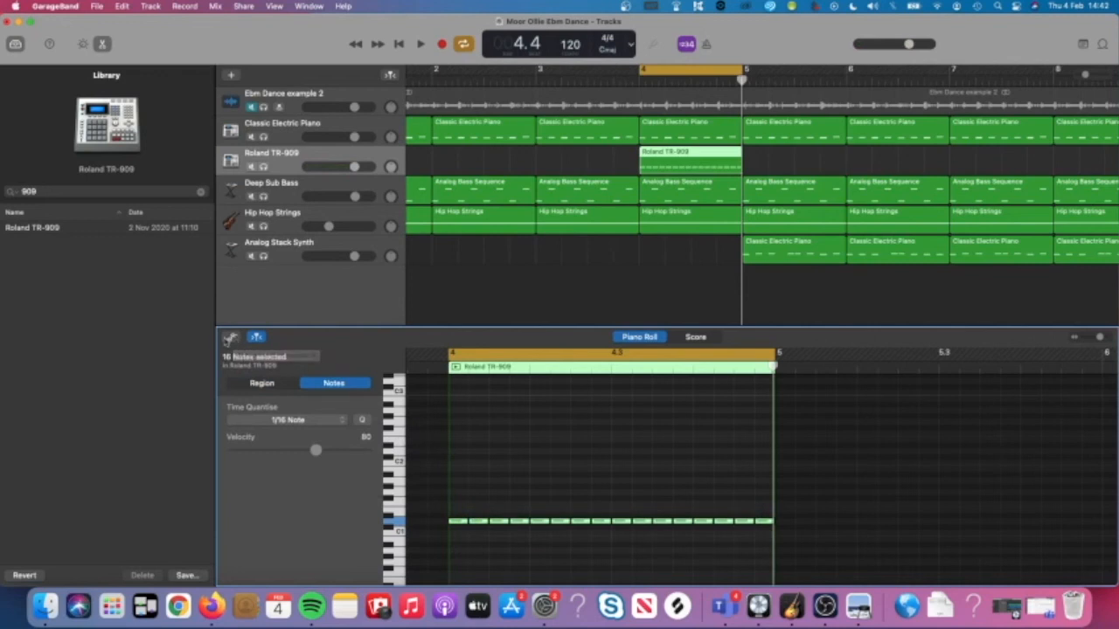
Show the Note Velocity lane, select all sixteen notes, and draw a rising velocity ramp from 25.
left_click(230, 337)
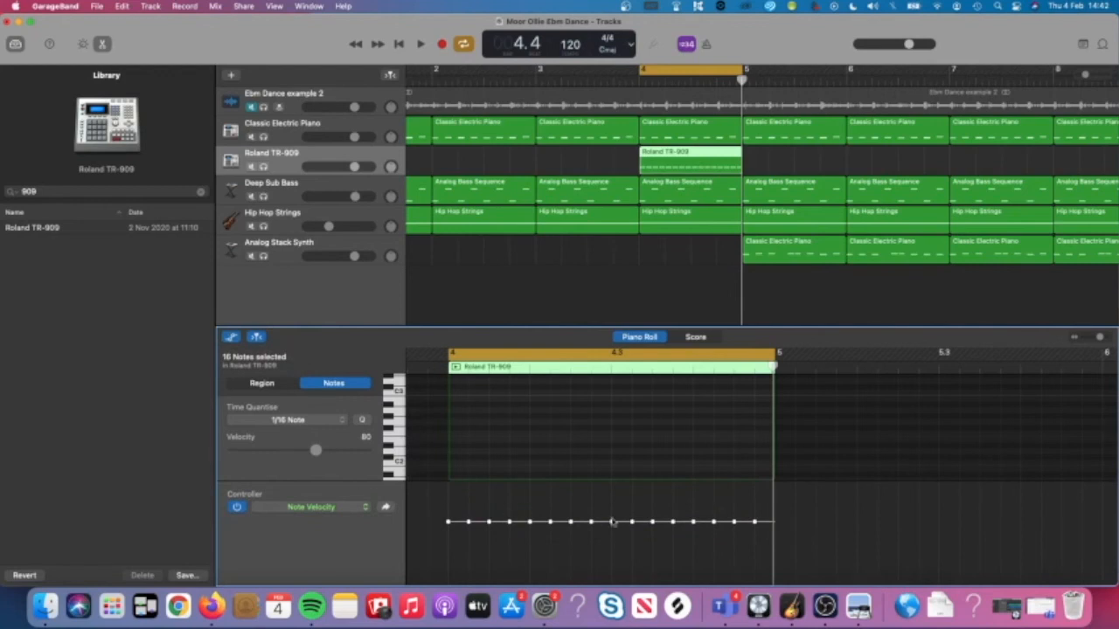
scroll(629, 453, "down", 3)
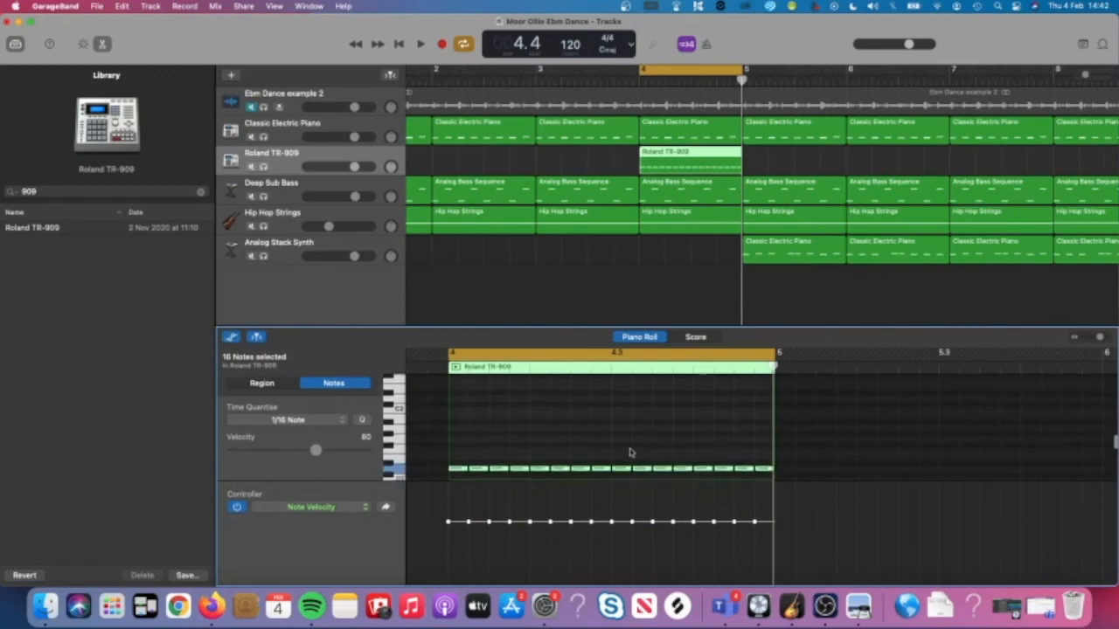
left_click(625, 429)
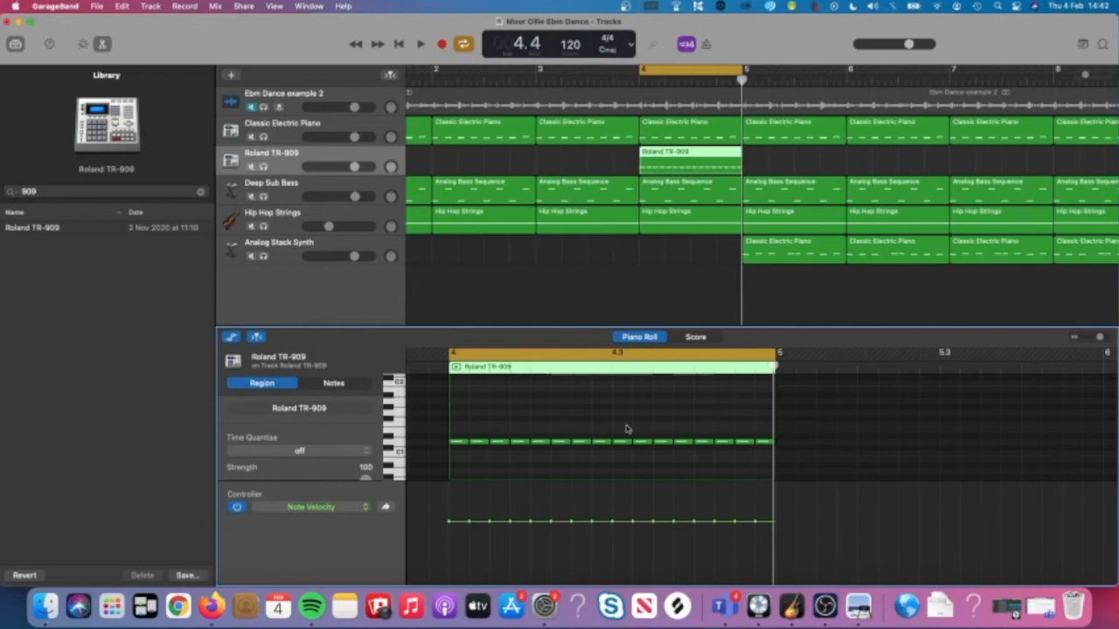
key("super+a")
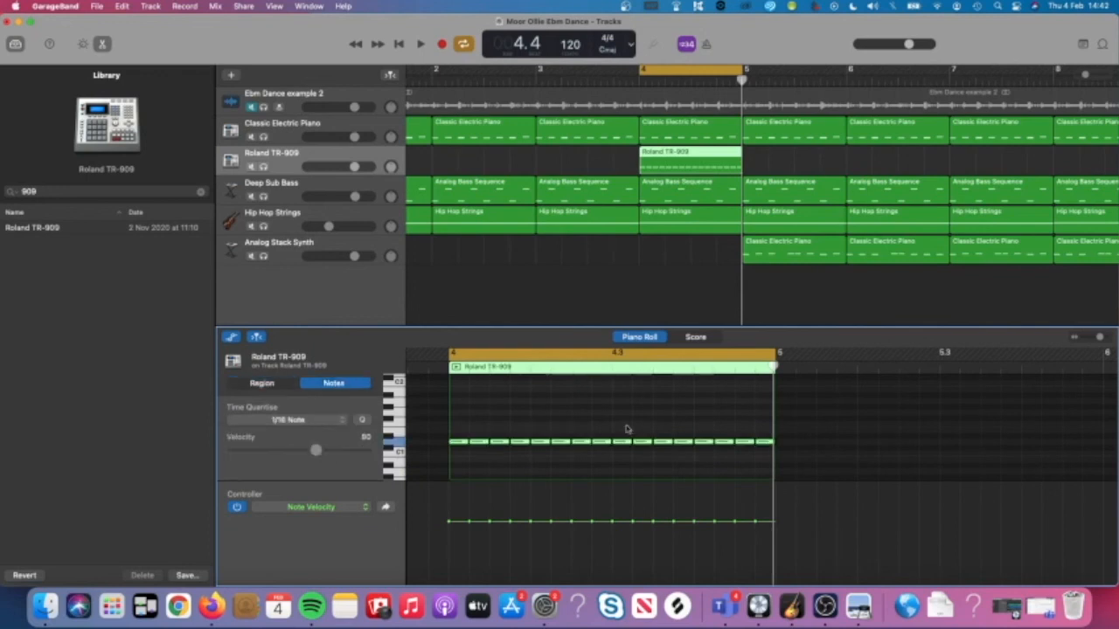
left_click_drag(822, 411, 465, 461)
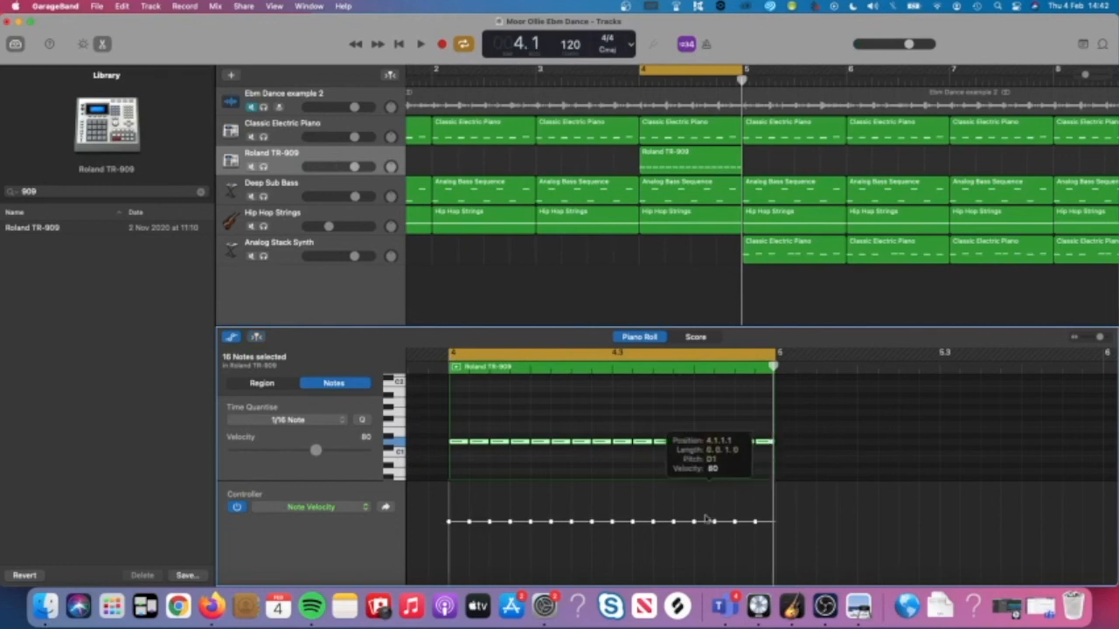
left_click_drag(757, 505, 451, 569)
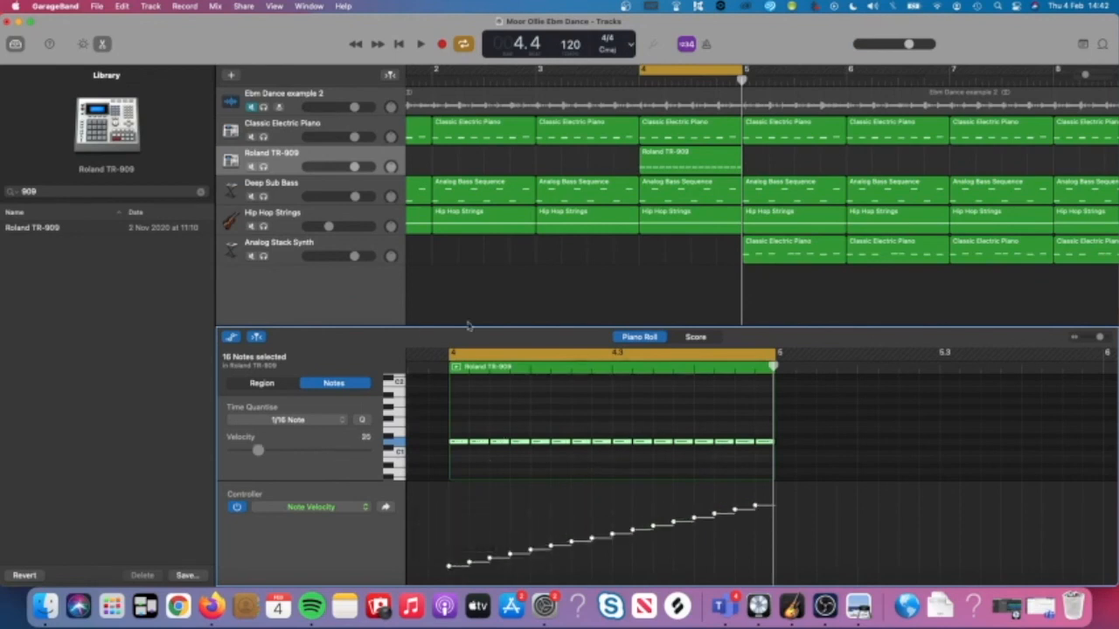
Play the fill from bar 3 to hear the crescendo velocities.
left_click(551, 79)
key("space")
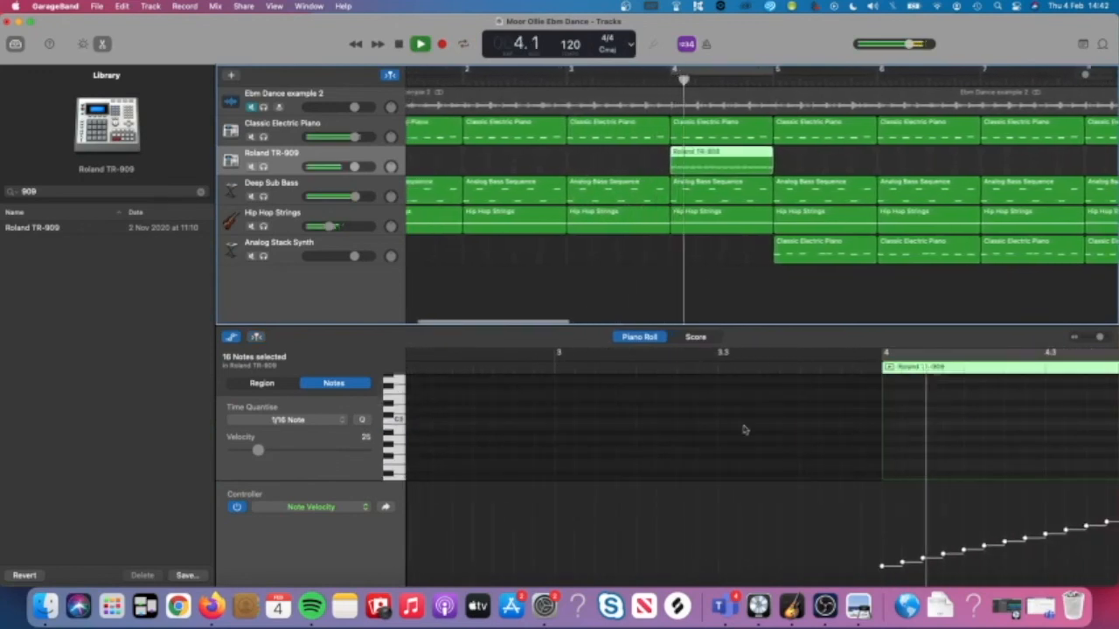
key("space")
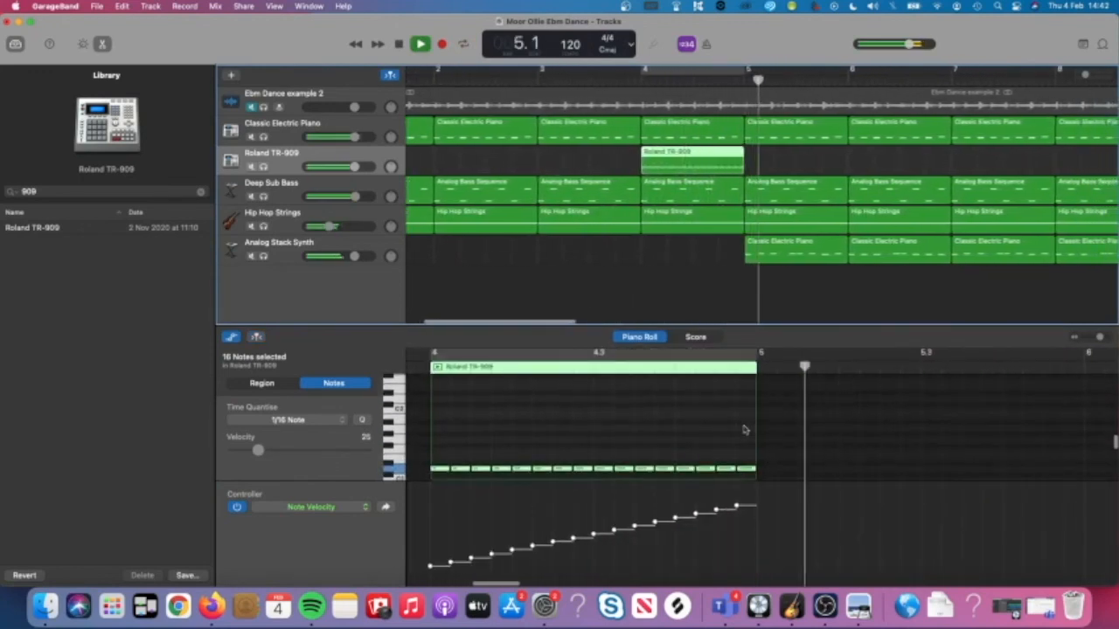
scroll(569, 460, "down", 2)
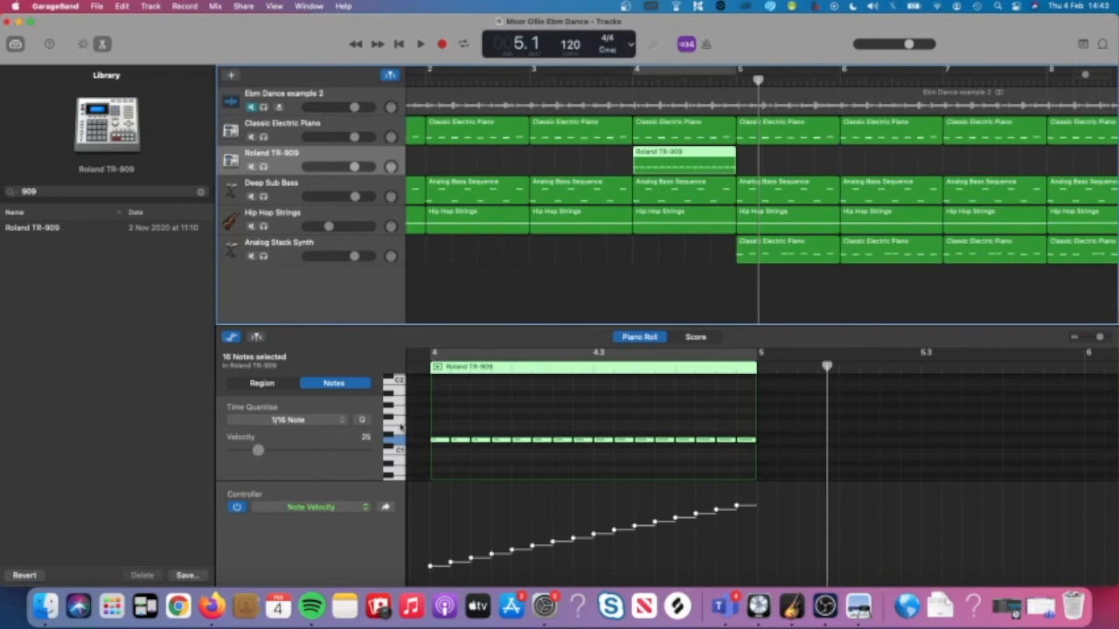
left_click(434, 563)
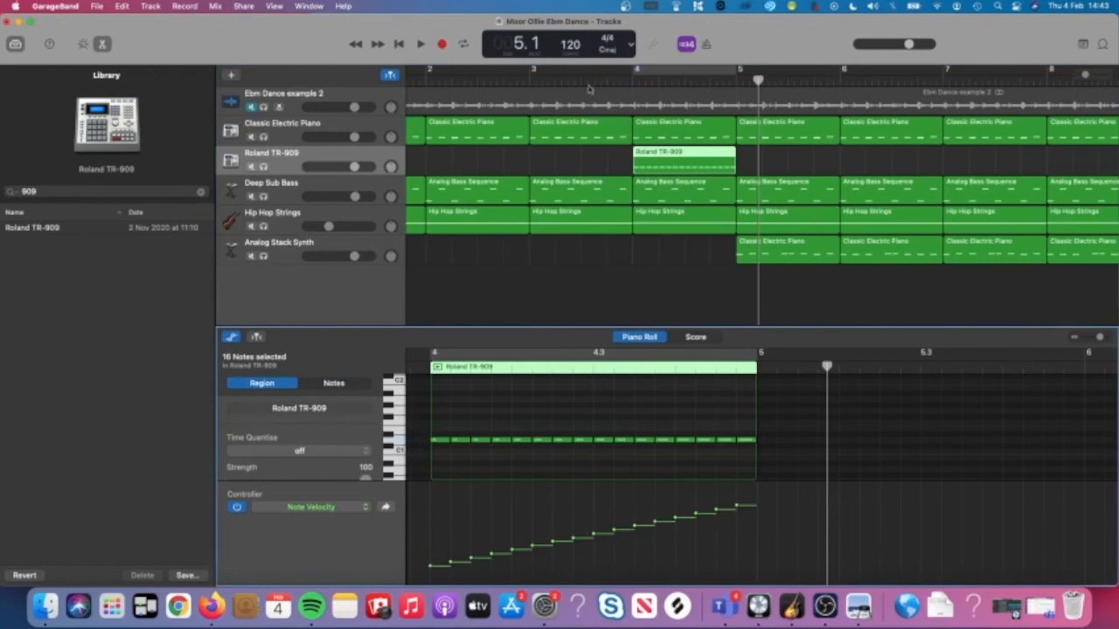
double_click(582, 81)
left_click(618, 166)
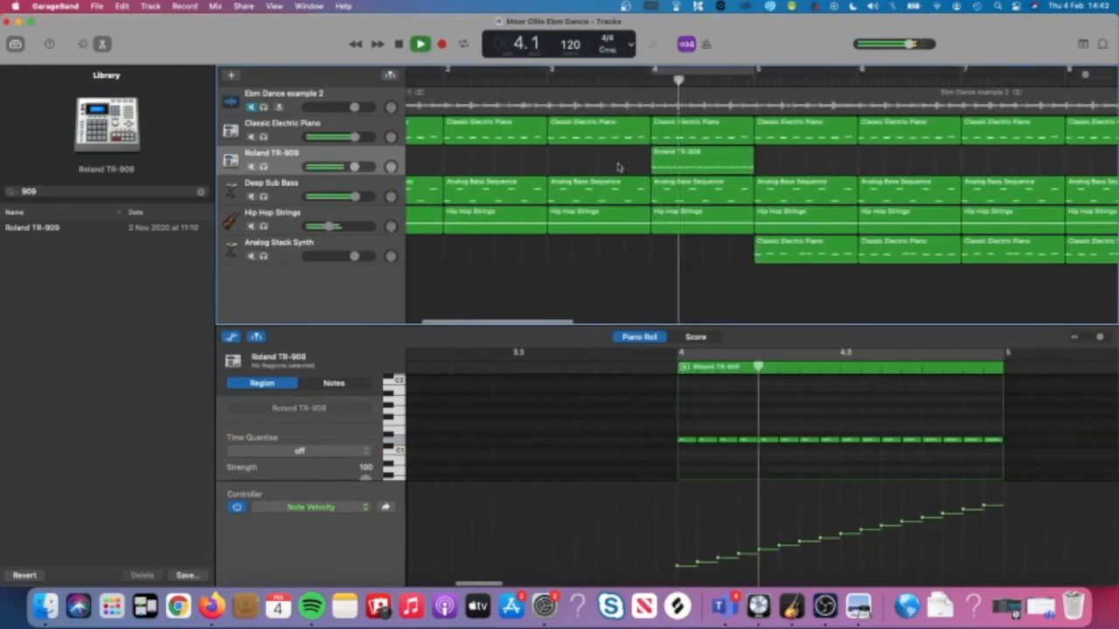
key("space")
scroll(651, 229, "right", 5)
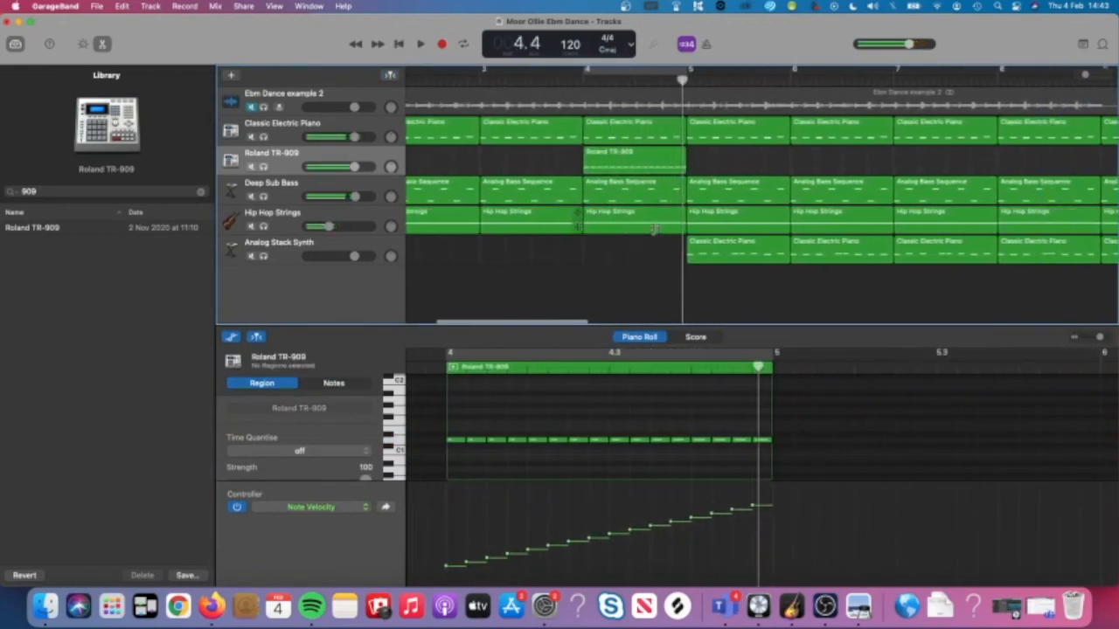
Review the Extension 4 drum-fill instructions in Preview, then return to GarageBand.
left_click(857, 603)
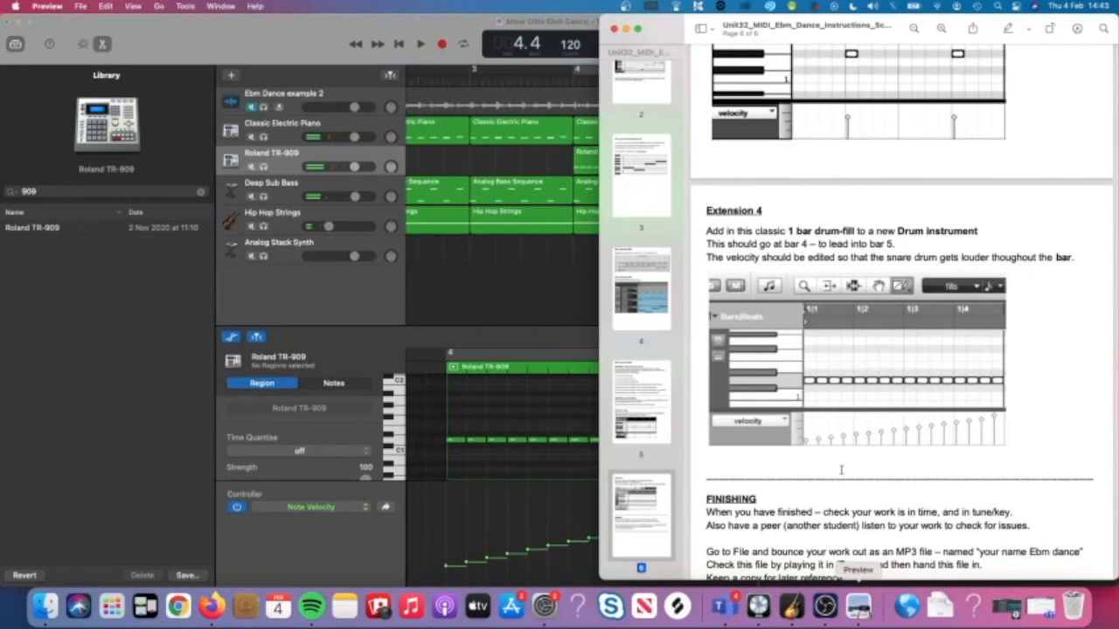
scroll(828, 422, "down", 5)
scroll(828, 423, "up", 3)
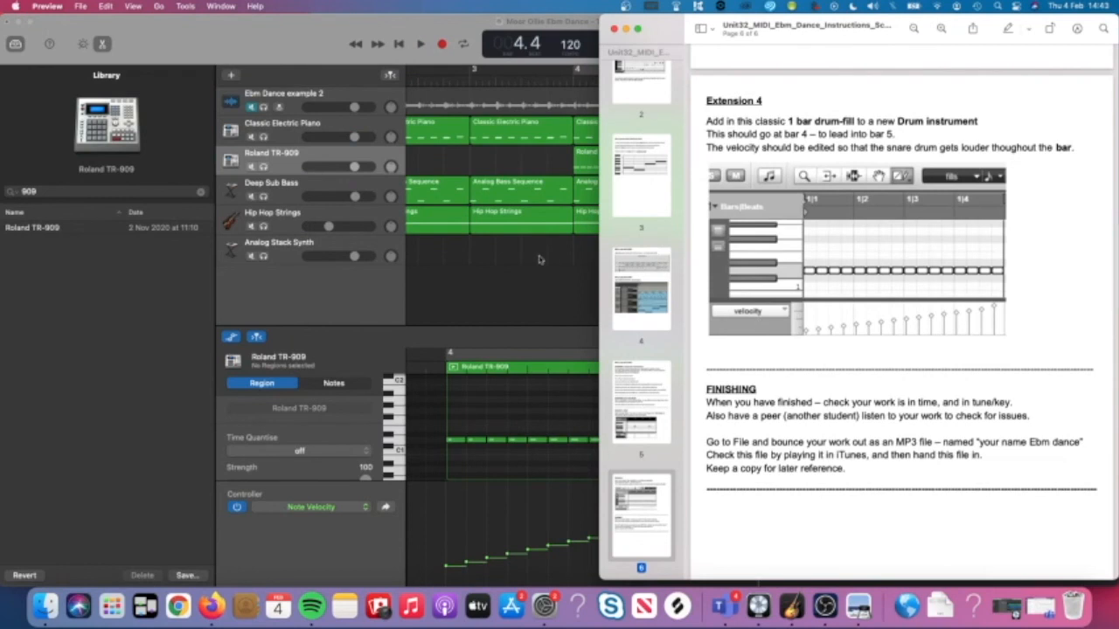
left_click(581, 225)
scroll(664, 170, "down", 3)
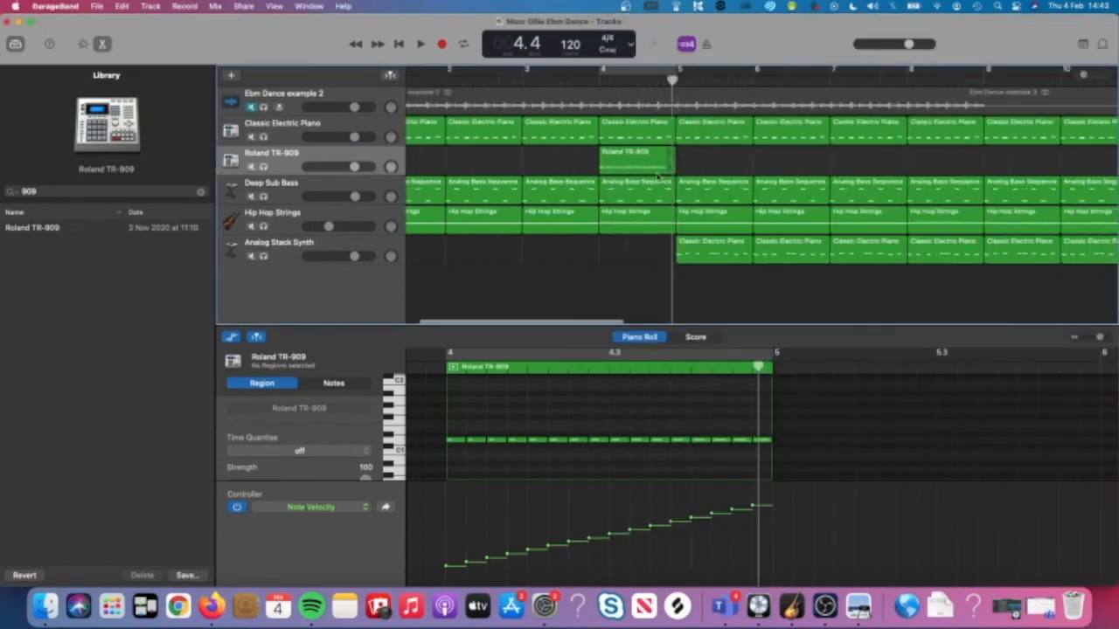
While playing the song, turn the Deep Sub Bass volume down to about -10 dB.
key("space")
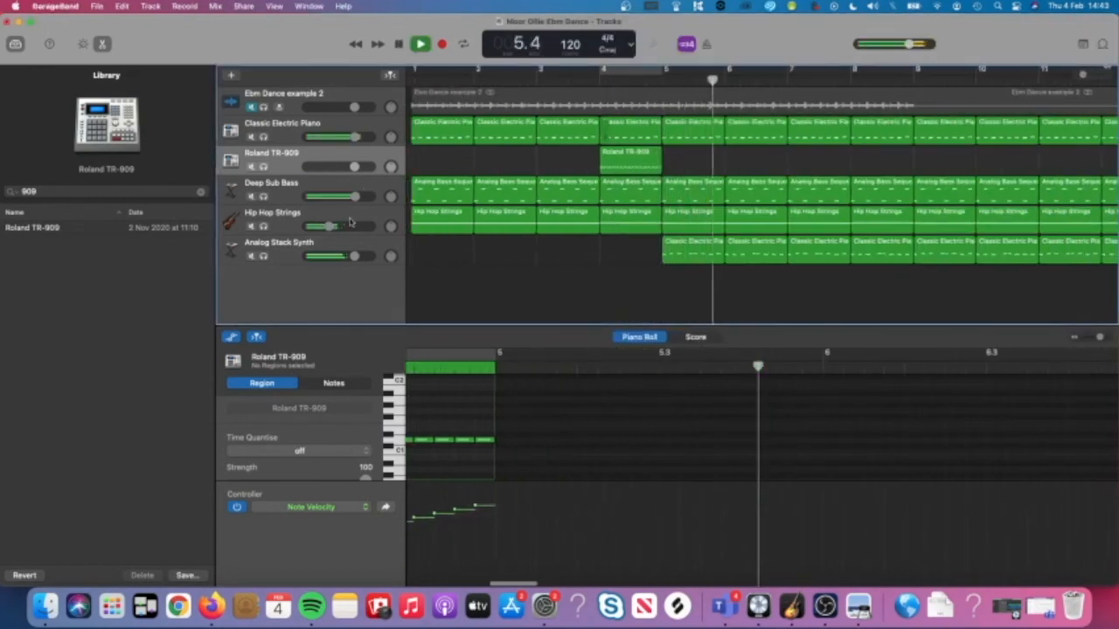
key("space")
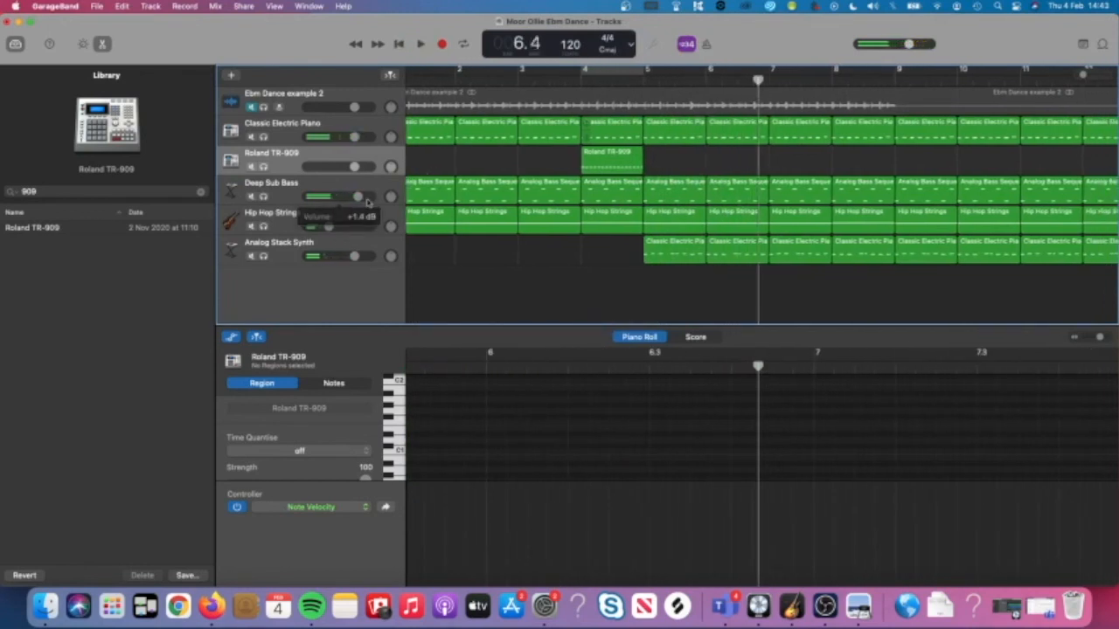
key("space")
left_click(304, 181)
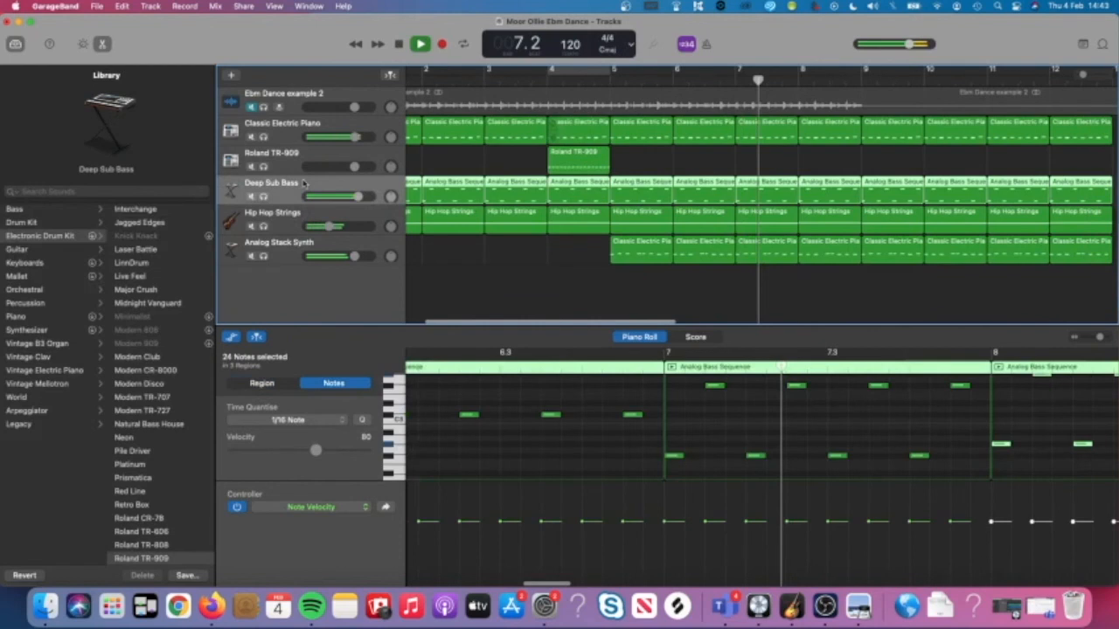
key("space")
key("space")
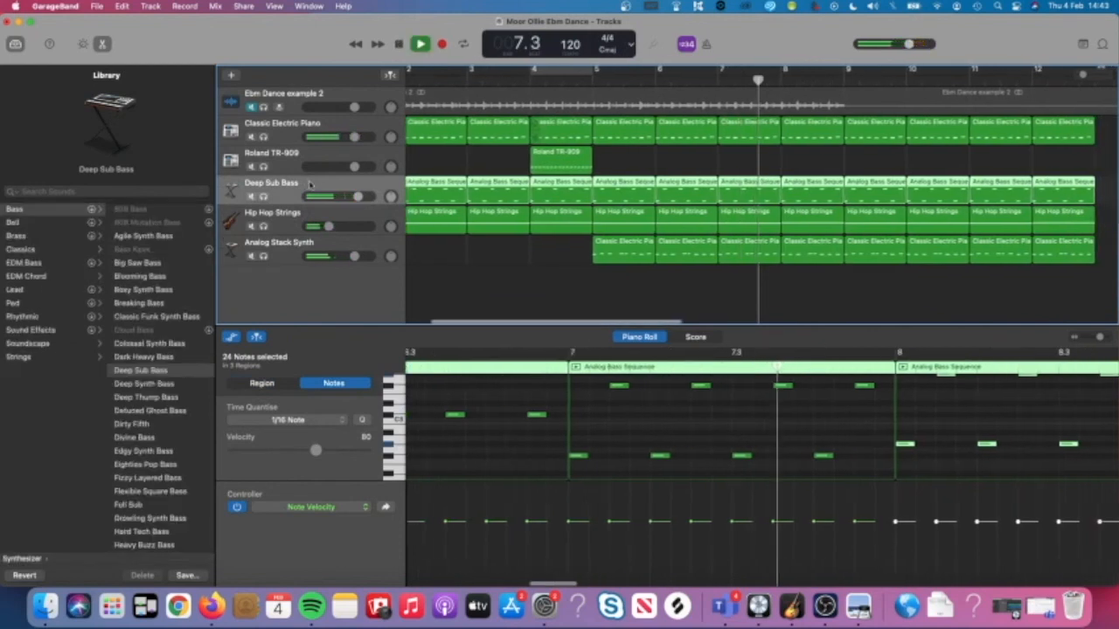
key("space")
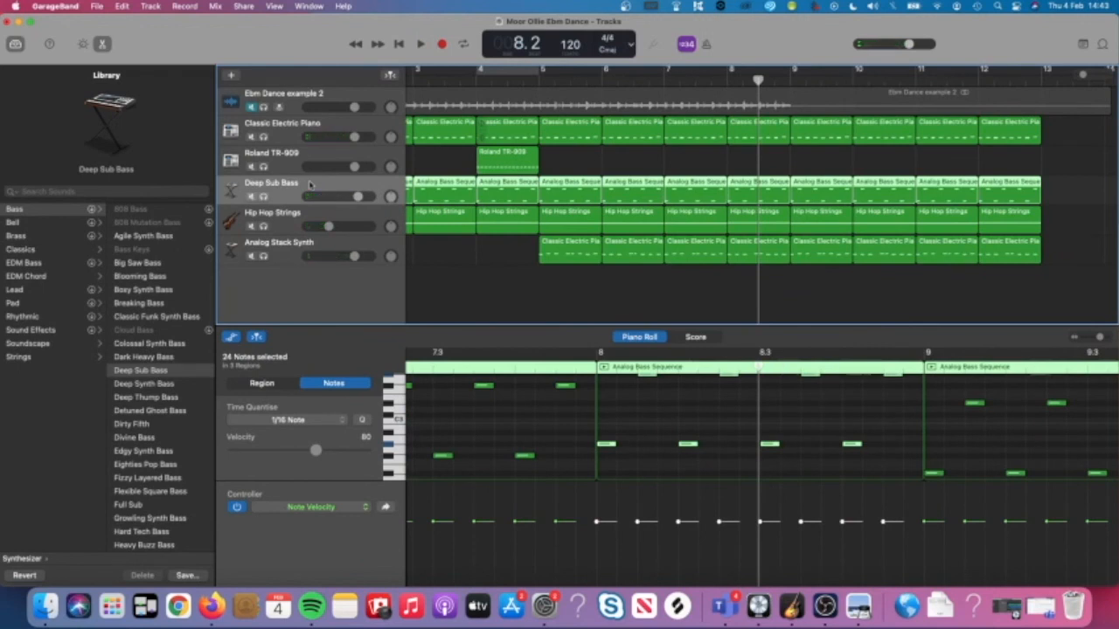
mouse_move(357, 196)
left_mouse_down()
mouse_move(334, 196)
mouse_move(358, 196)
left_mouse_up()
key("space")
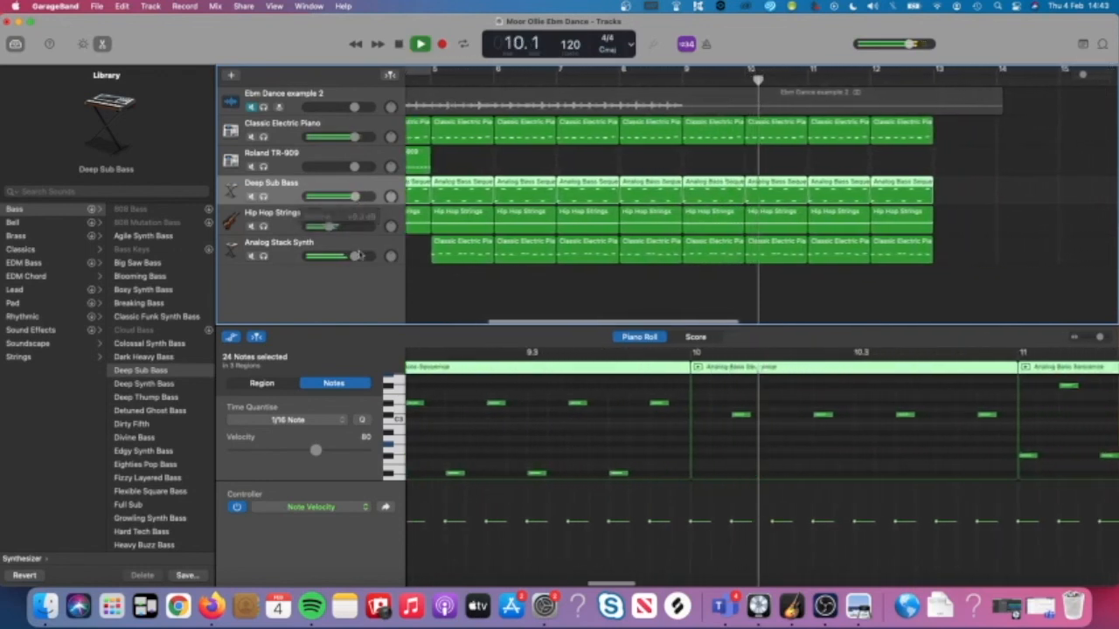
Lower the Analog Stack Synth volume to -2.5 dB, then bring the instruction PDF back.
left_click_drag(360, 254, 339, 258)
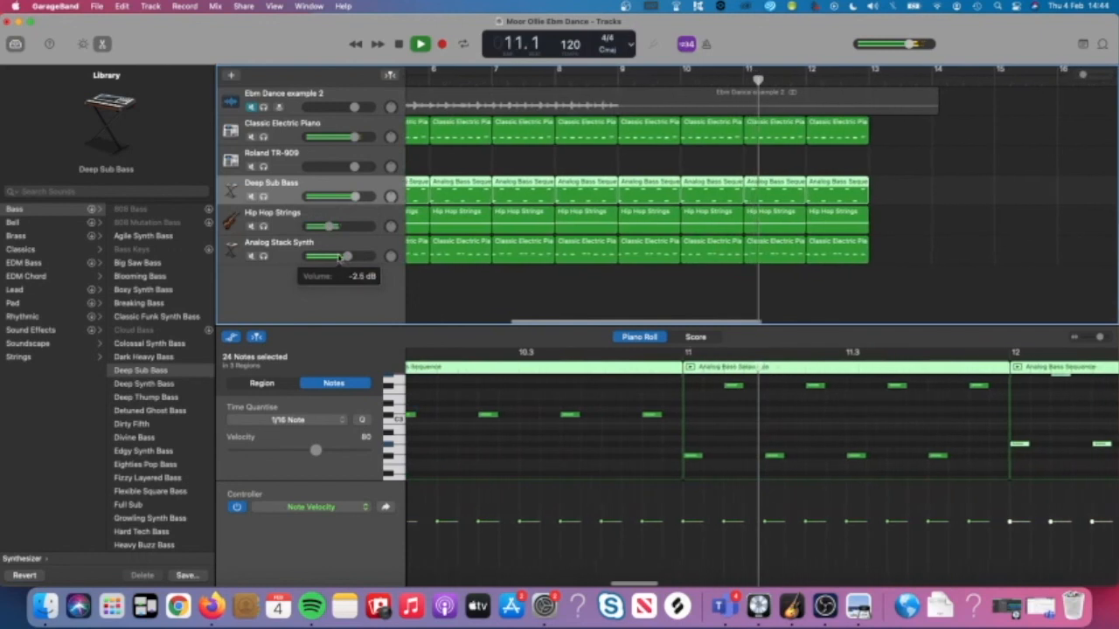
key("space")
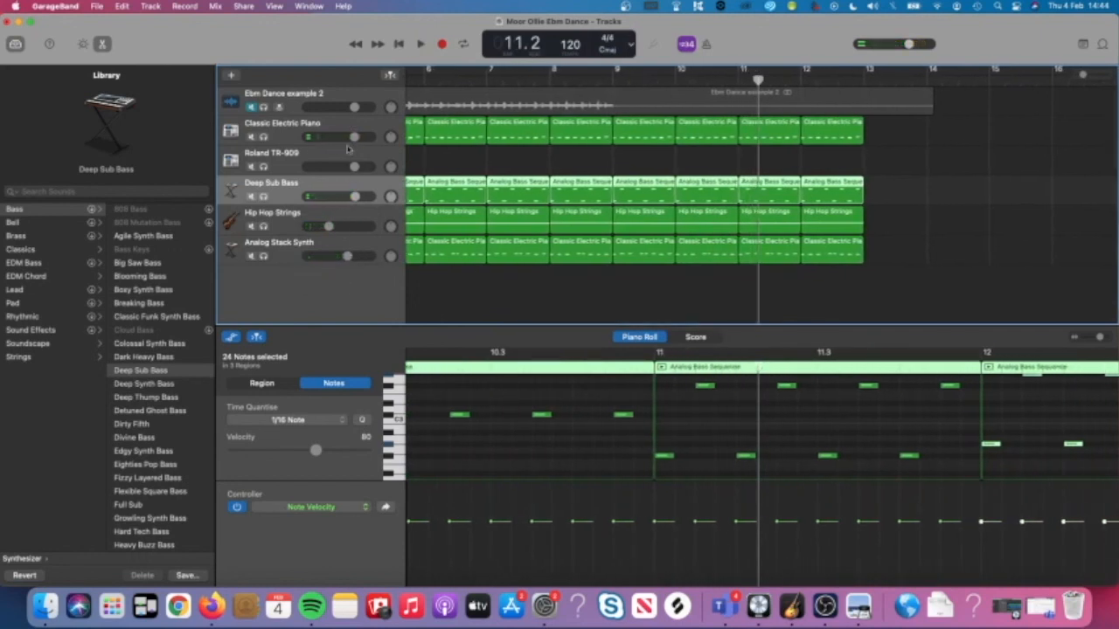
left_click(557, 315)
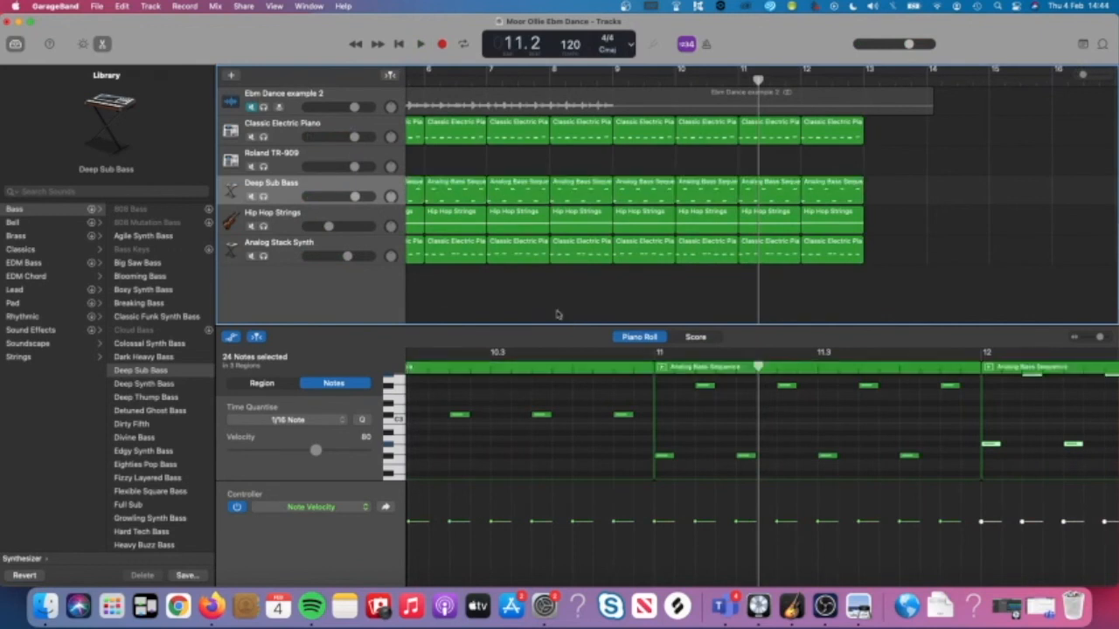
left_click(858, 604)
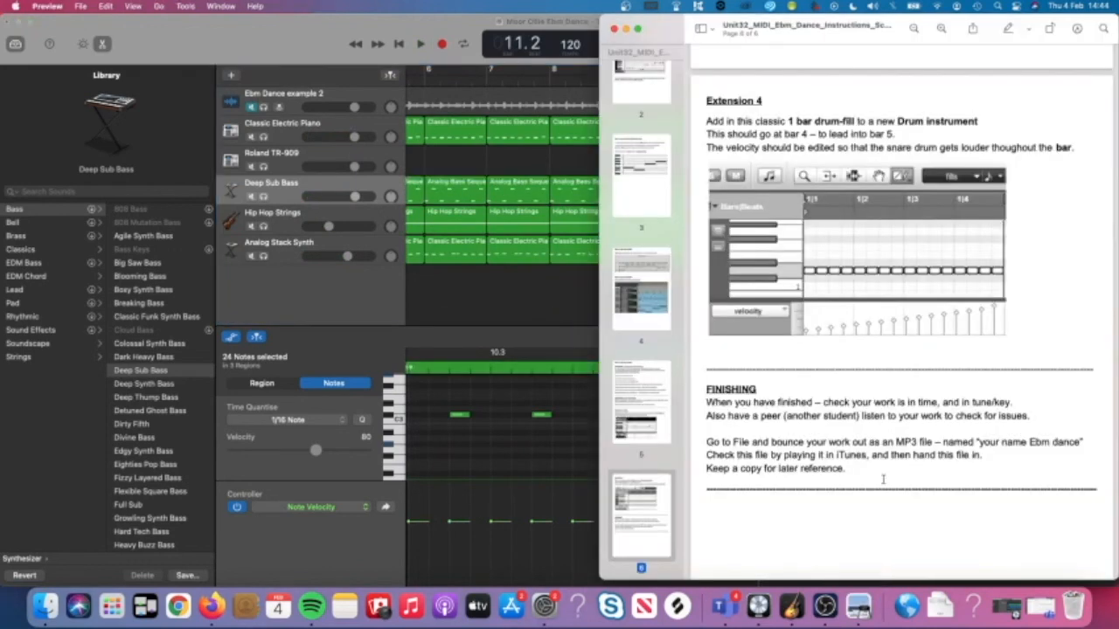
Scroll the PDF to the FINISHING section on MP3 bouncing, then return to GarageBand.
scroll(883, 479, "down", 2)
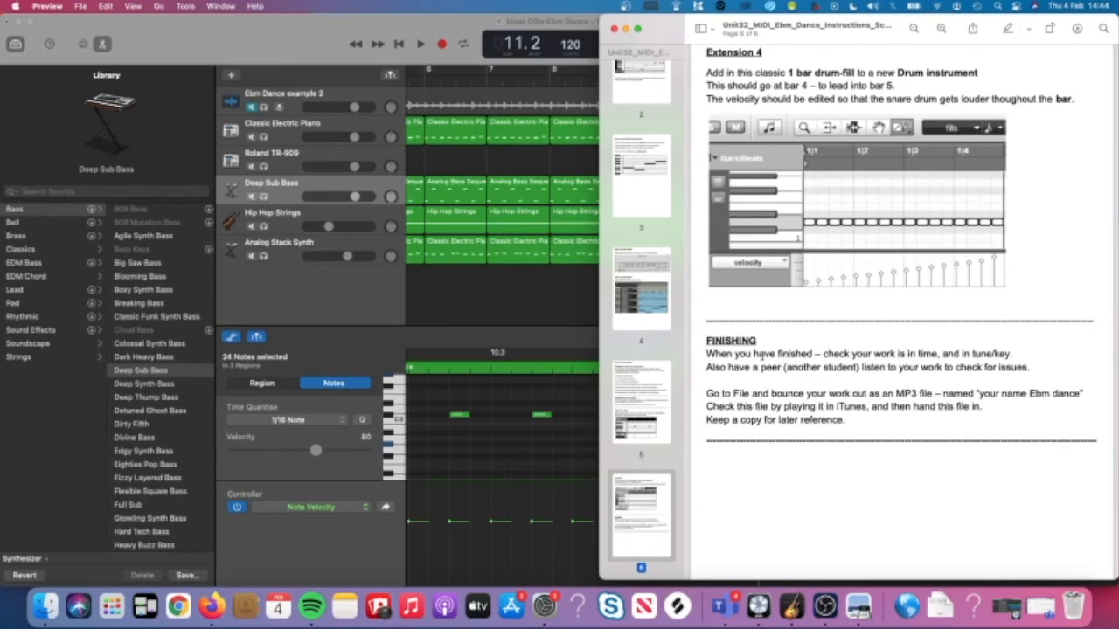
scroll(753, 371, "down", 3)
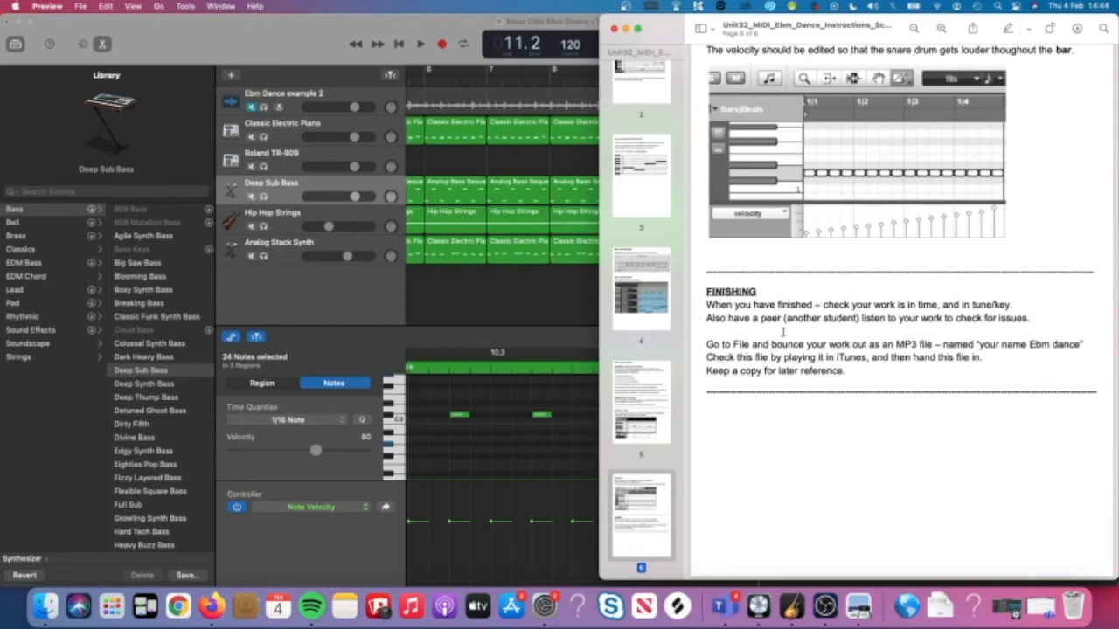
left_click(523, 305)
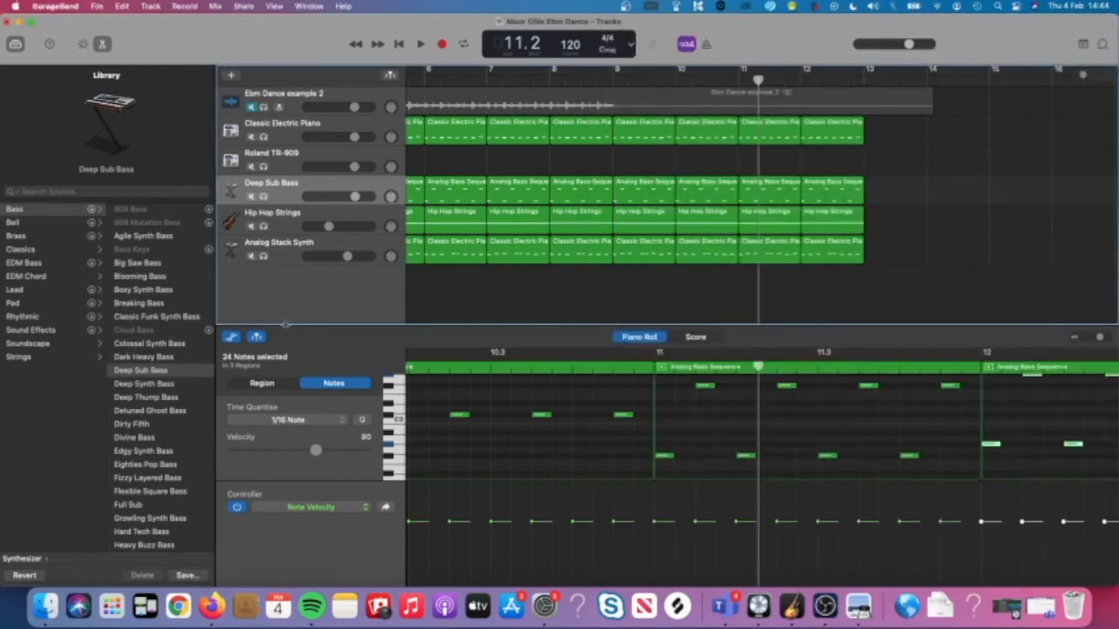
Bounce the song to disk via Share as a 192 kbit/s MP3, deleting the date from its name.
left_click(298, 239)
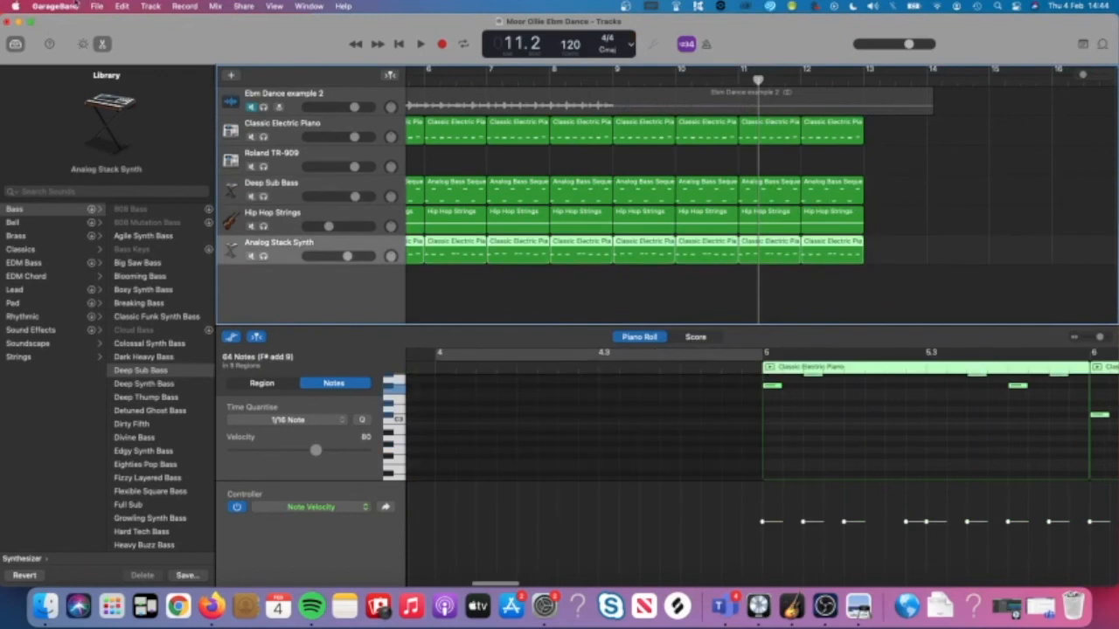
left_click(244, 6)
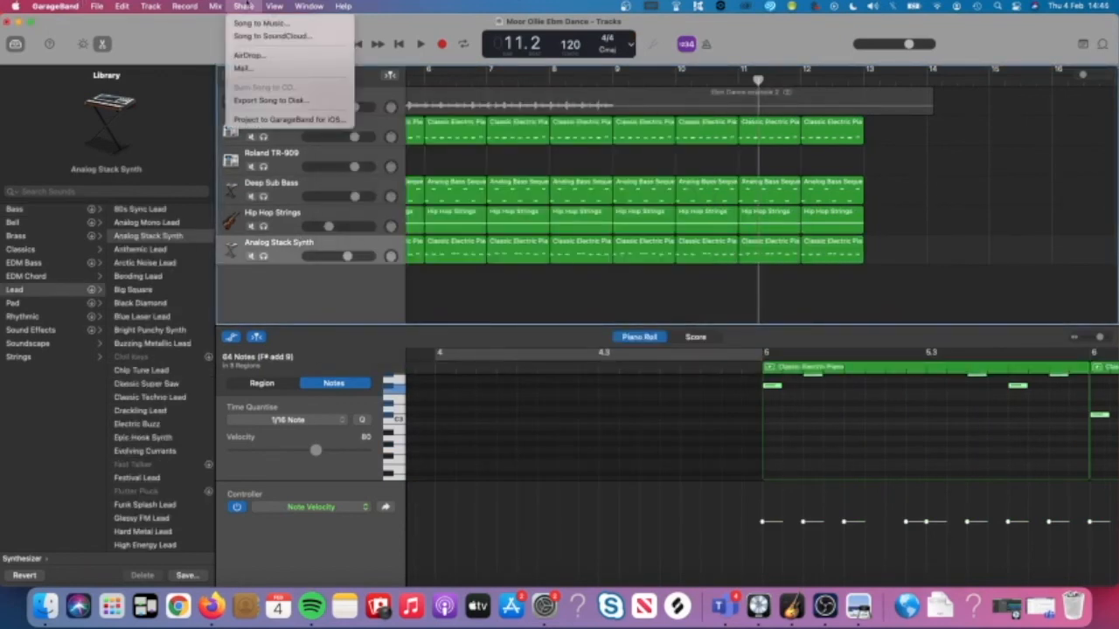
left_click(271, 99)
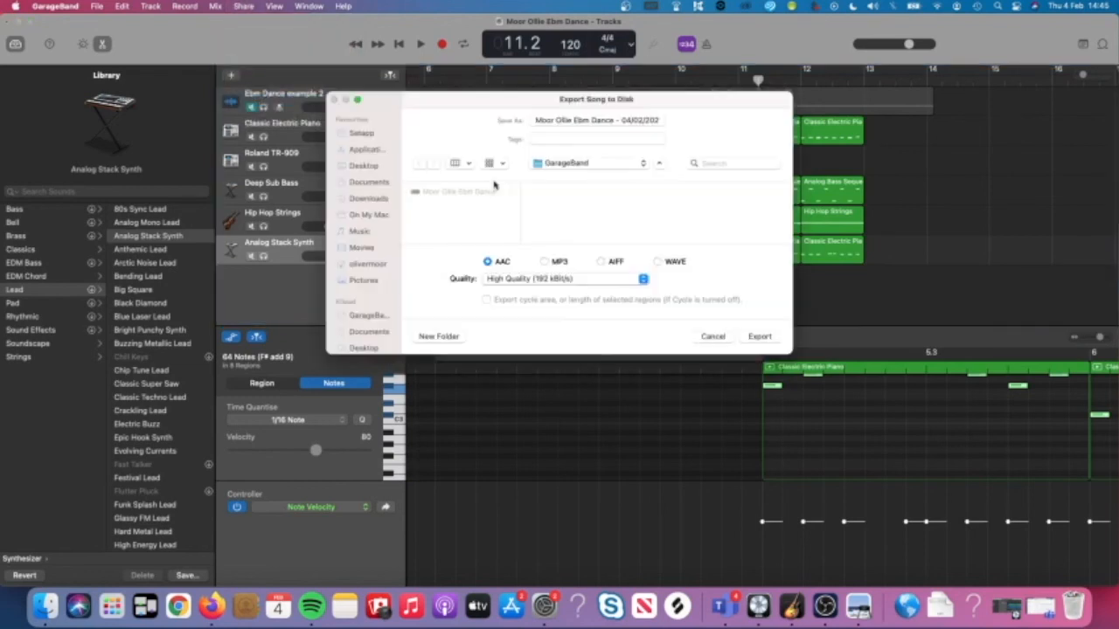
left_click(544, 262)
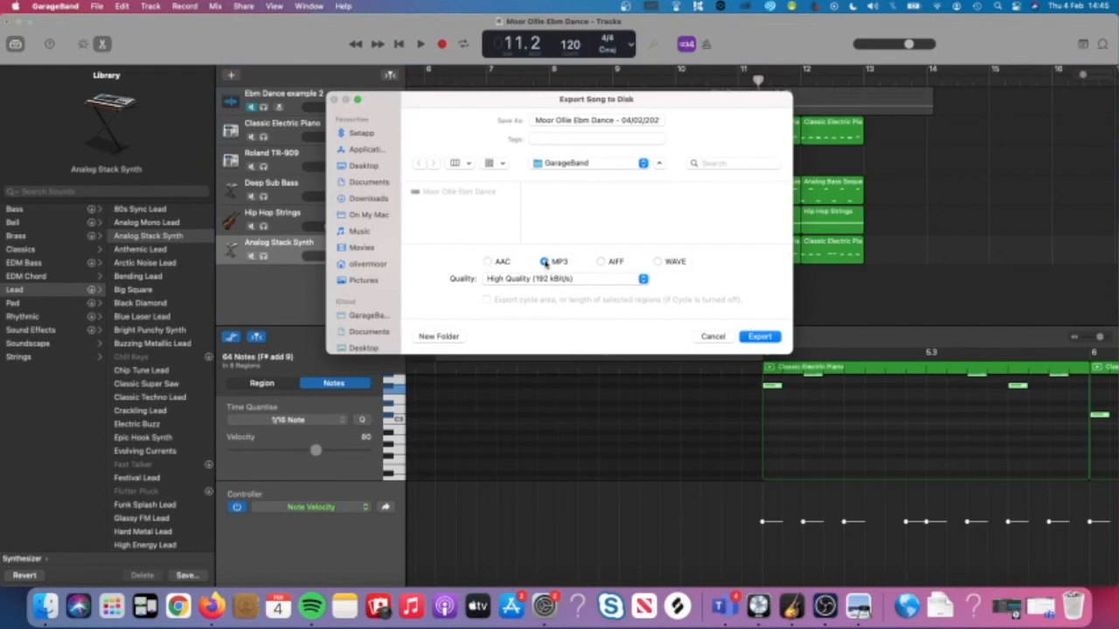
left_click(604, 121)
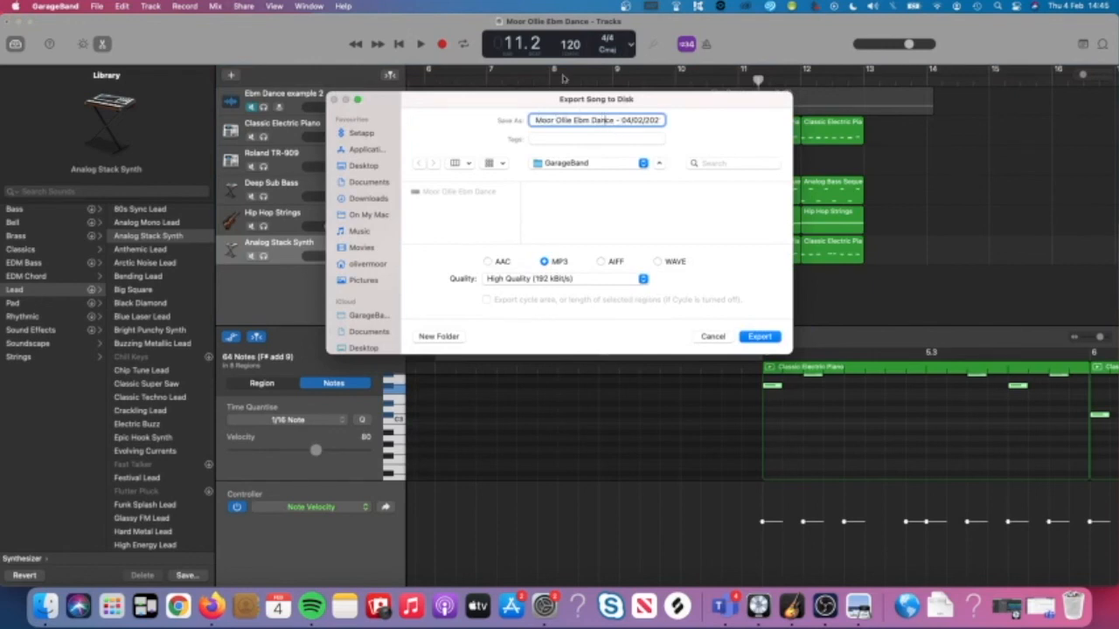
left_click_drag(614, 120, 666, 123)
key("BackSpace")
left_click(760, 336)
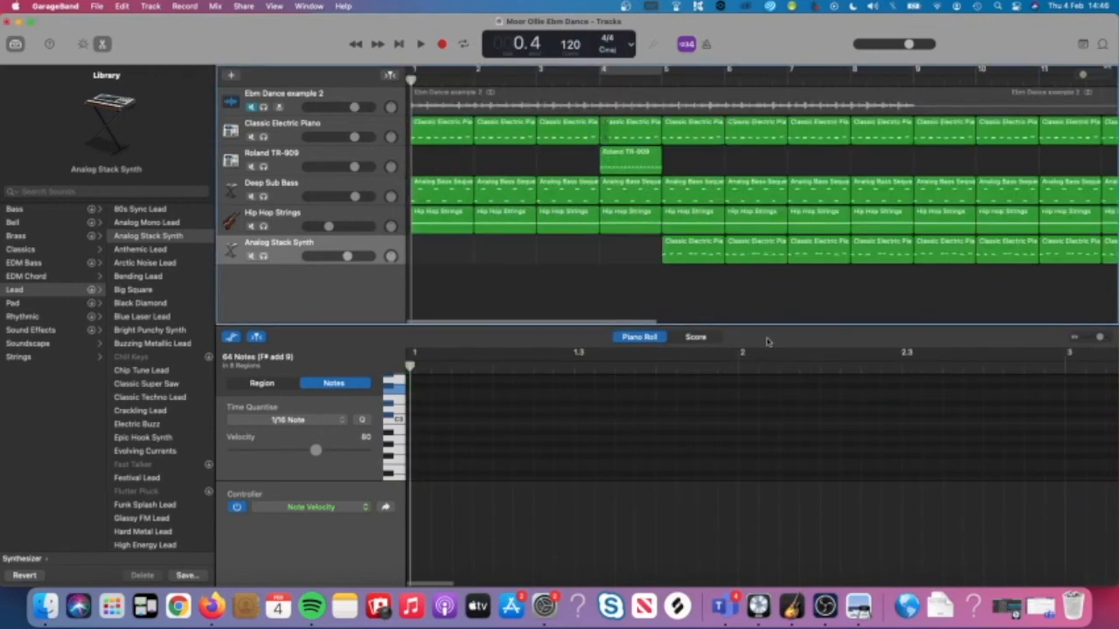
Set the song's end marker back to bar 13, just after the last regions.
scroll(708, 284, "down", 5)
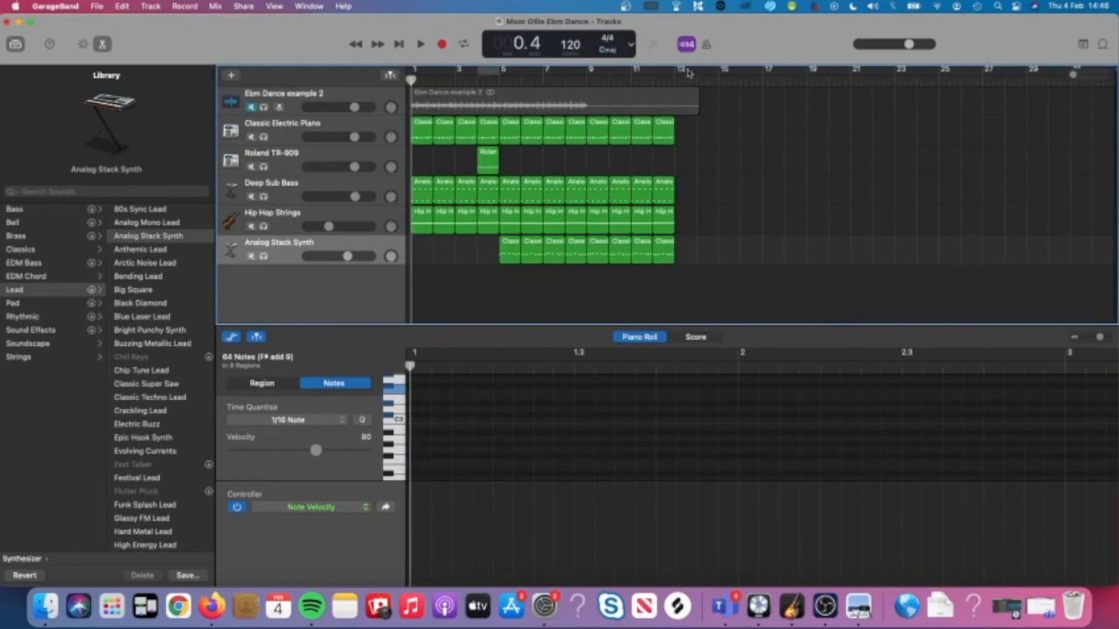
left_click_drag(696, 71, 395, 103)
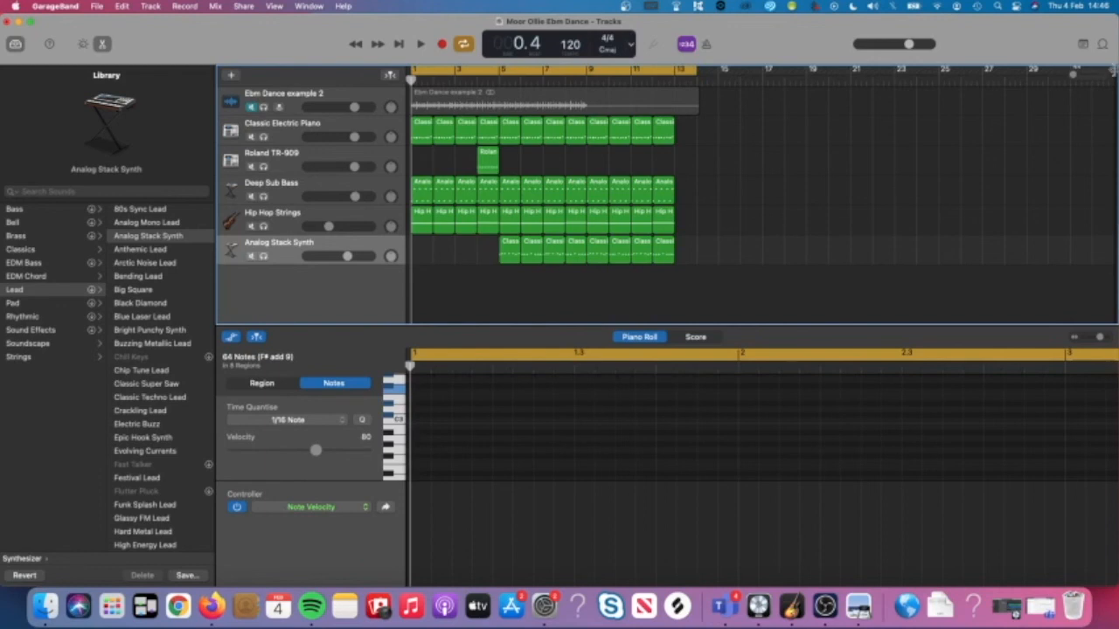
left_click_drag(1108, 96, 701, 112)
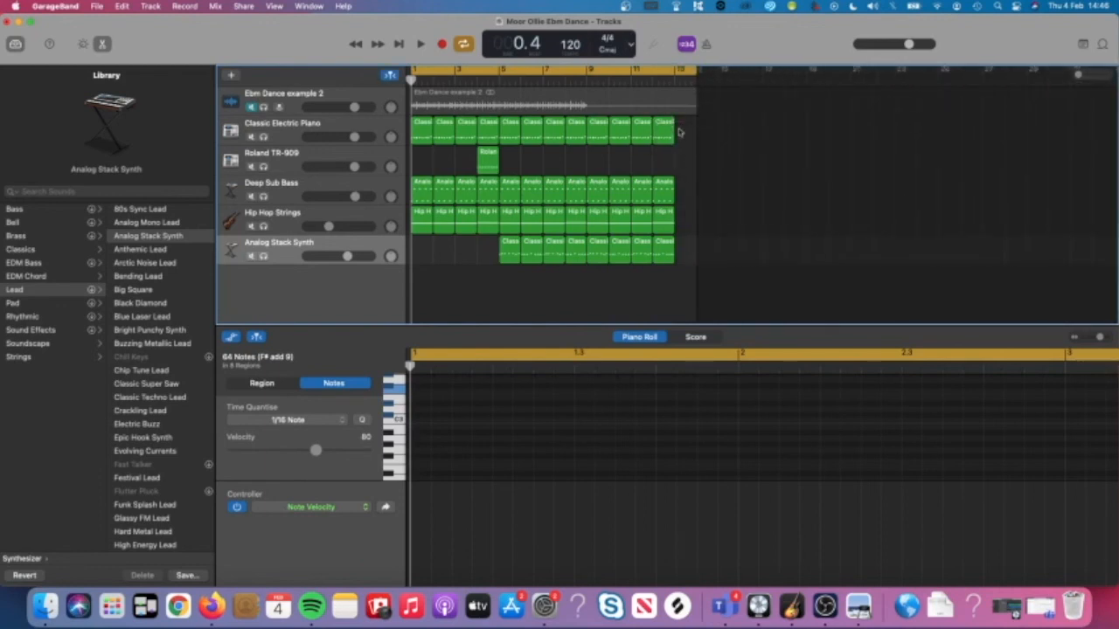
left_click(674, 80)
left_click_drag(664, 70, 666, 77)
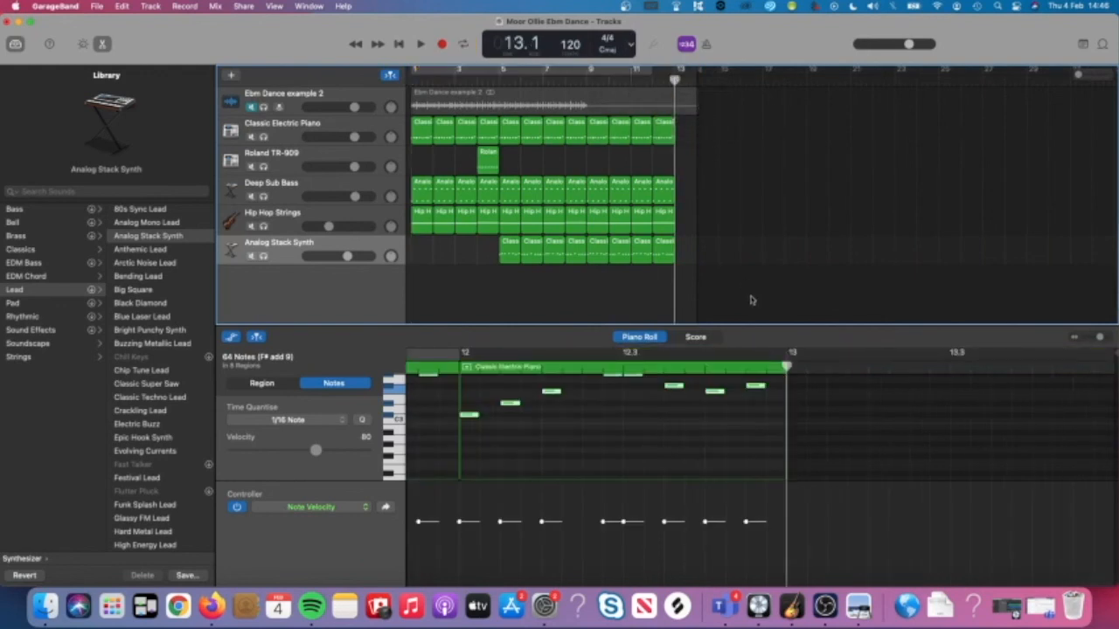
left_click(825, 605)
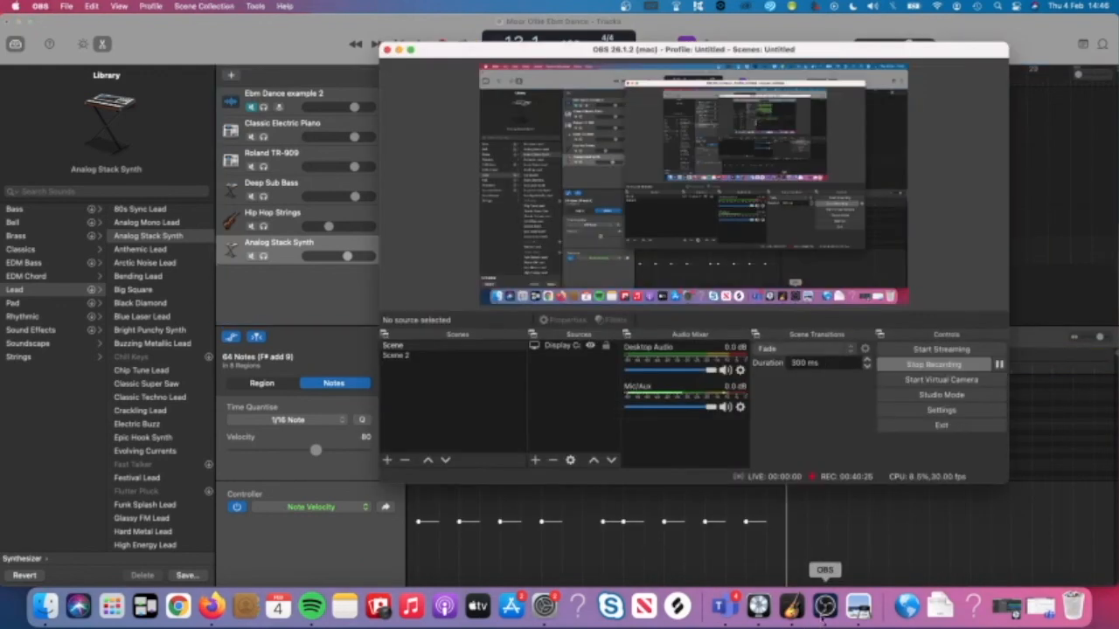